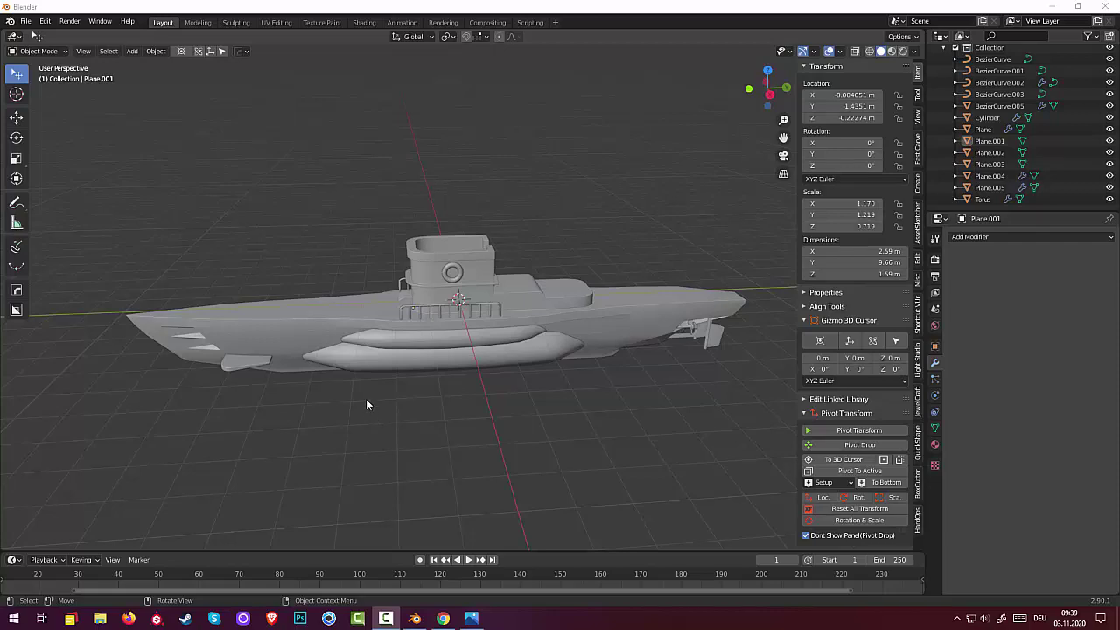
Orbit the view, then exclude the submarine Collection in the Outliner to empty the scene.
mouse_move(488, 451)
middle_mouse_down()
mouse_move(560, 492)
mouse_move(622, 465)
mouse_move(507, 447)
mouse_move(441, 467)
mouse_move(500, 448)
middle_mouse_up()
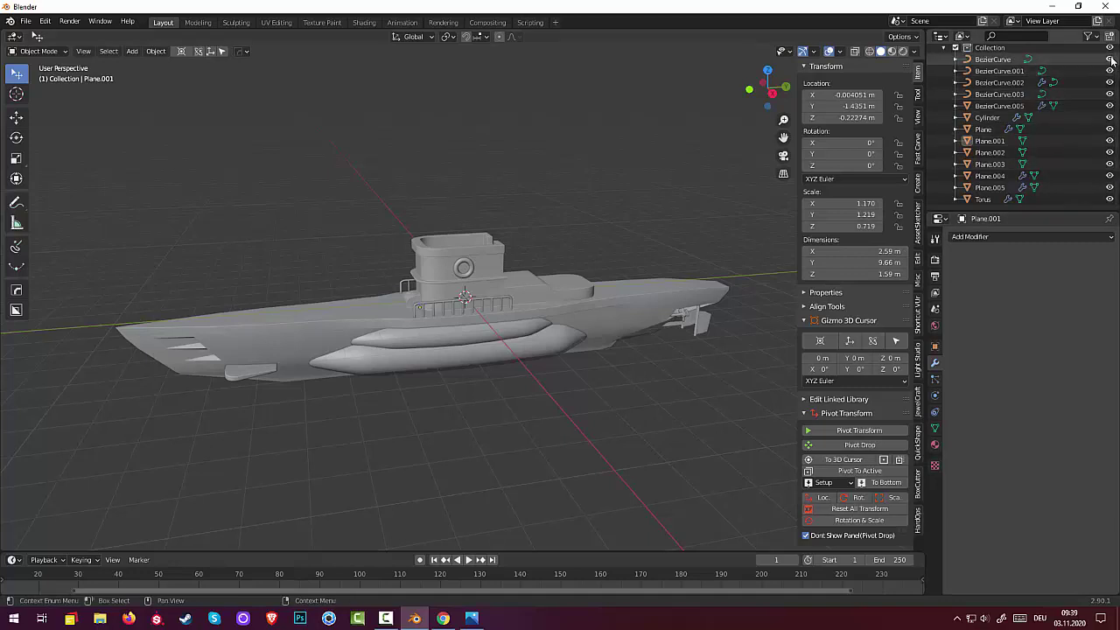
left_click(955, 49)
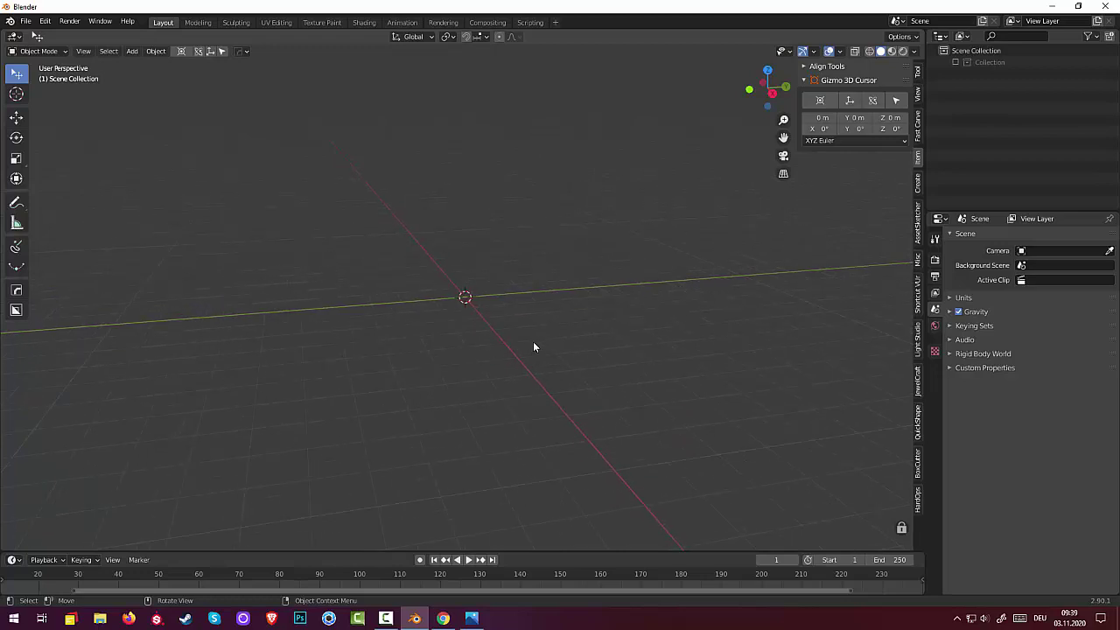
Add a 12-vertex cylinder at the origin with 0.47 m radius and 1.4 m depth.
key("shift+a")
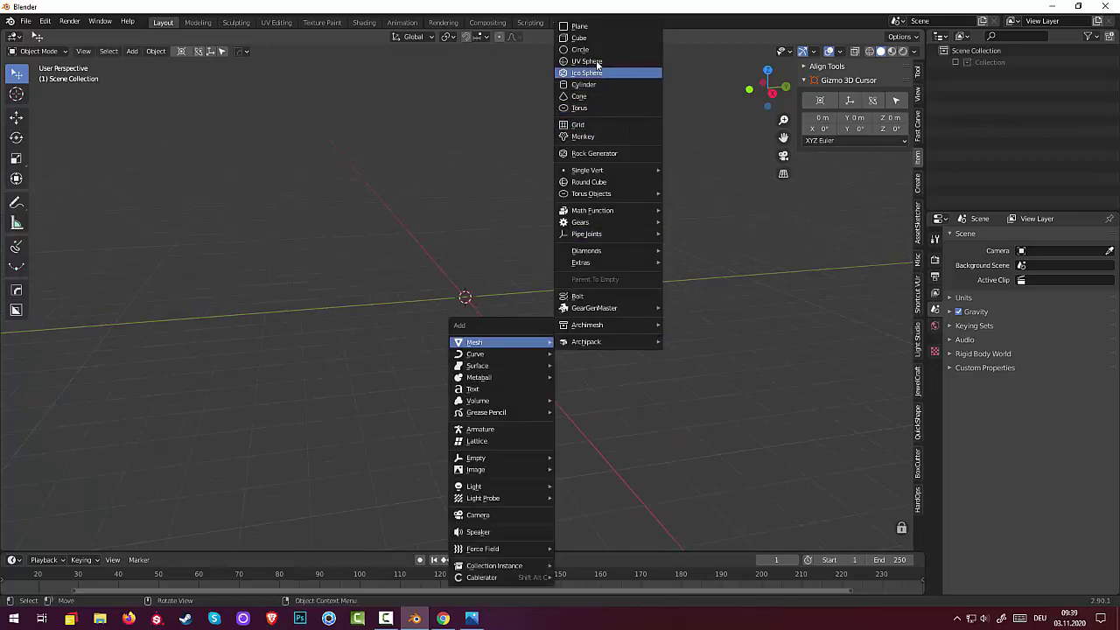
left_click(586, 84)
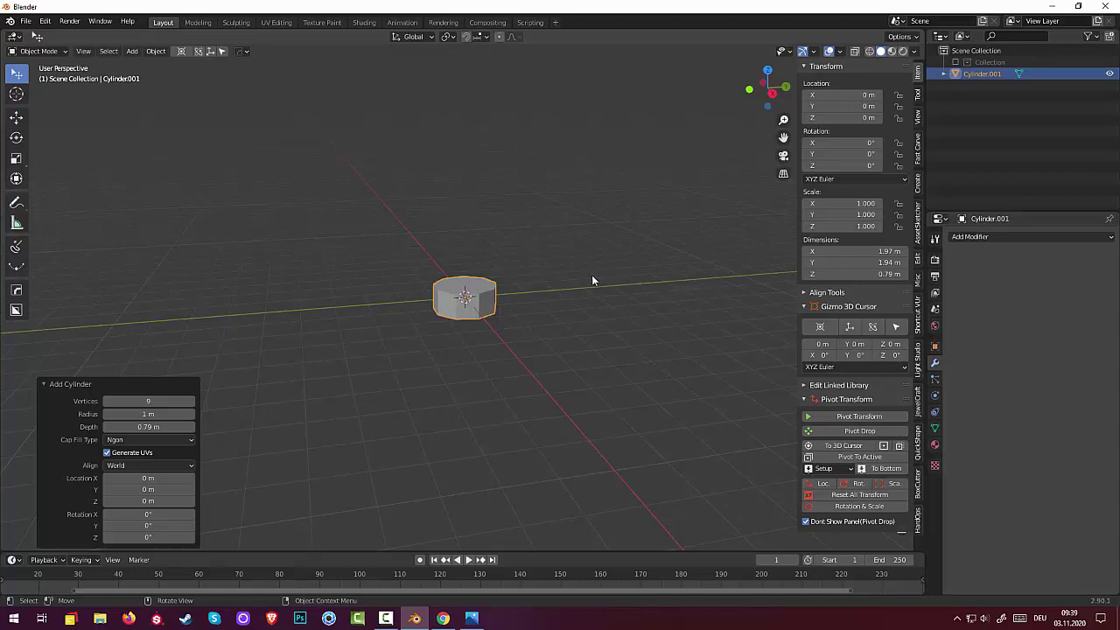
left_click(191, 401)
left_click(191, 401)
left_click(190, 401)
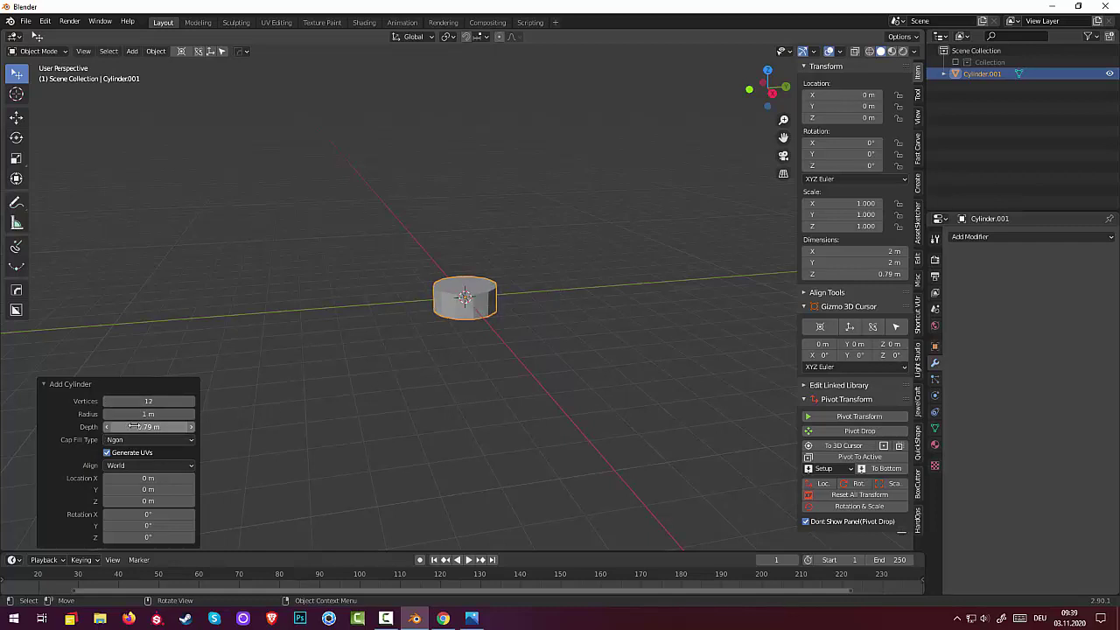
mouse_move(149, 414)
left_mouse_down()
mouse_move(96, 413)
mouse_move(206, 426)
left_mouse_up()
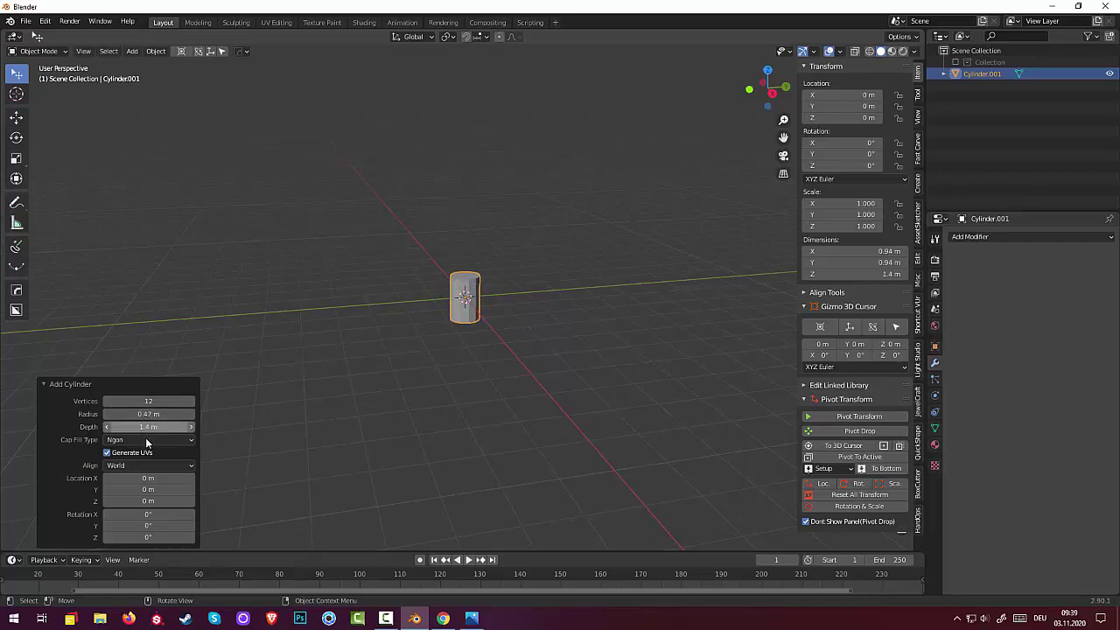
left_click(496, 334)
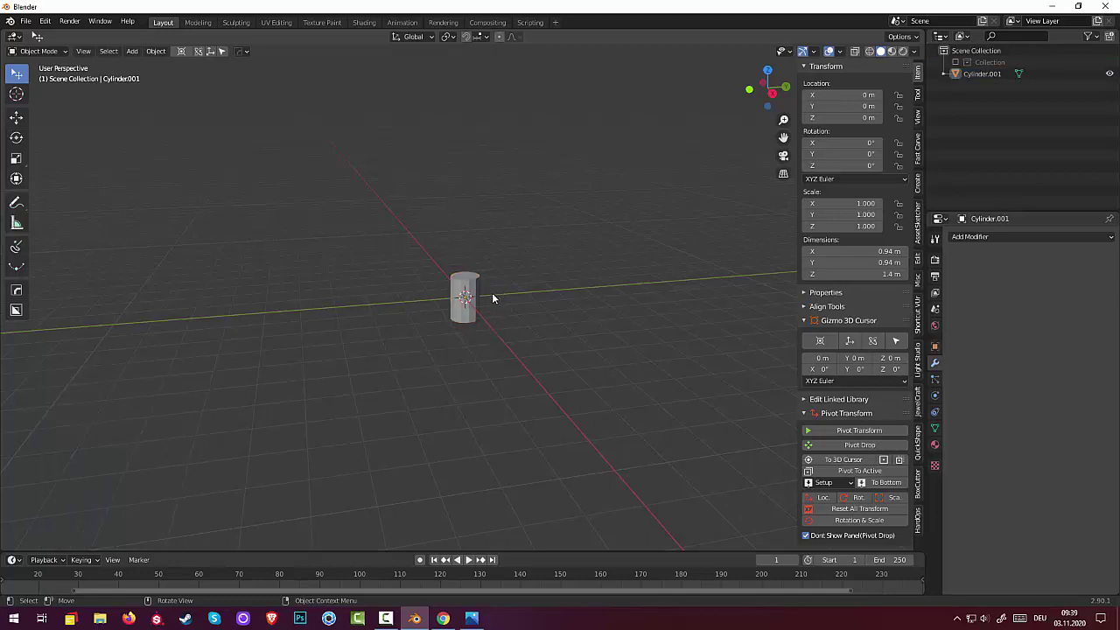
mouse_move(491, 294)
middle_mouse_down()
mouse_move(488, 330)
mouse_move(466, 308)
middle_mouse_up()
left_click(466, 308)
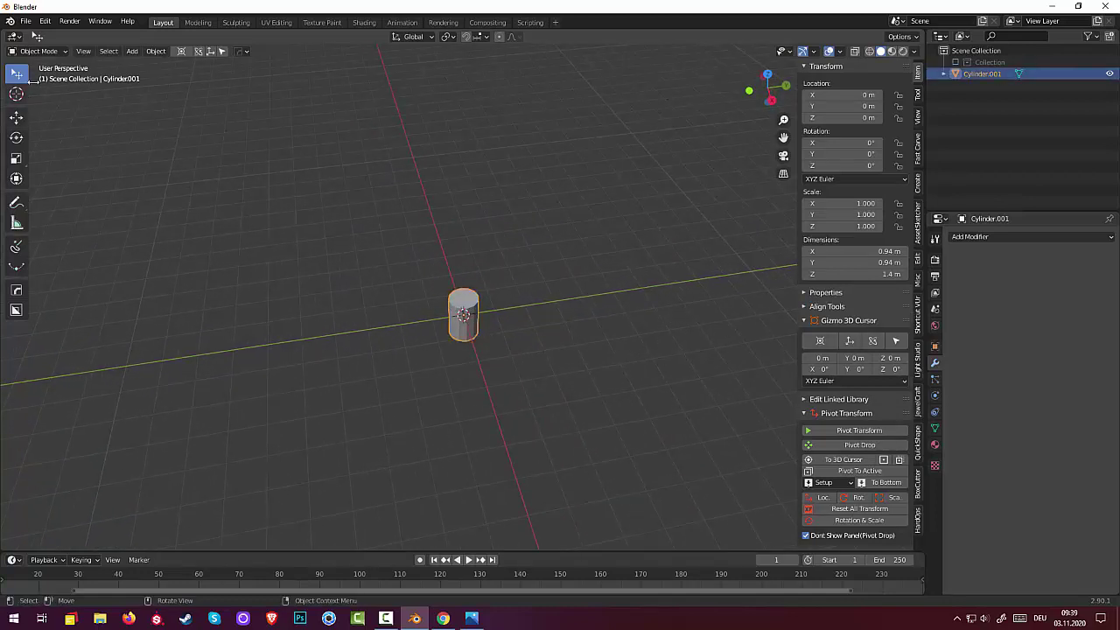
In Edit Mode, select the cylinder's top face and scale it to 0.694.
left_click(48, 53)
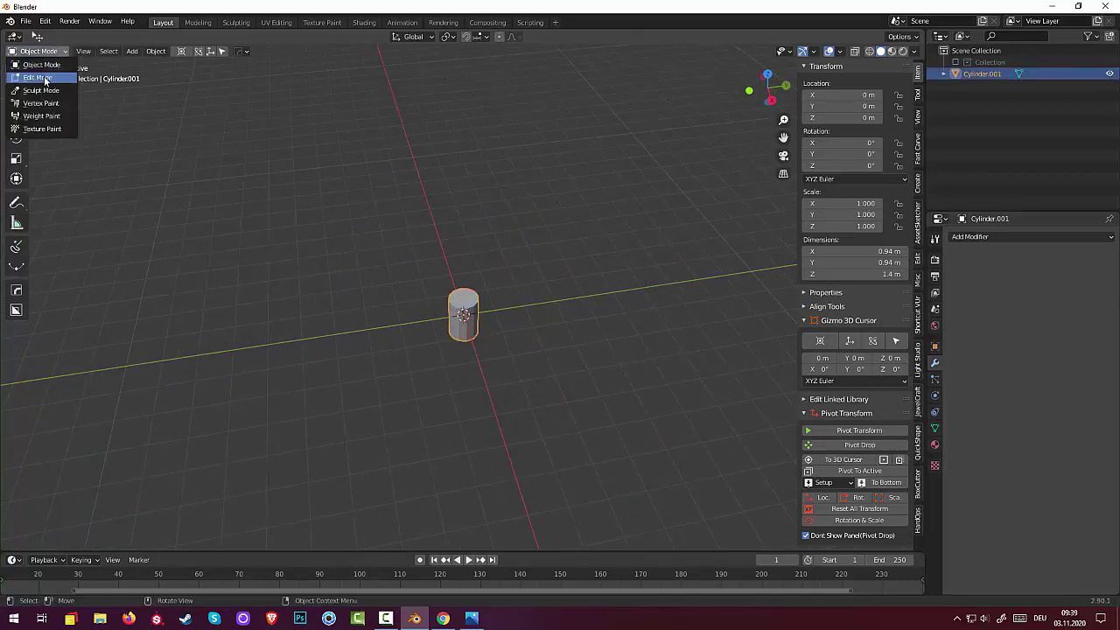
left_click(47, 81)
left_click(397, 318)
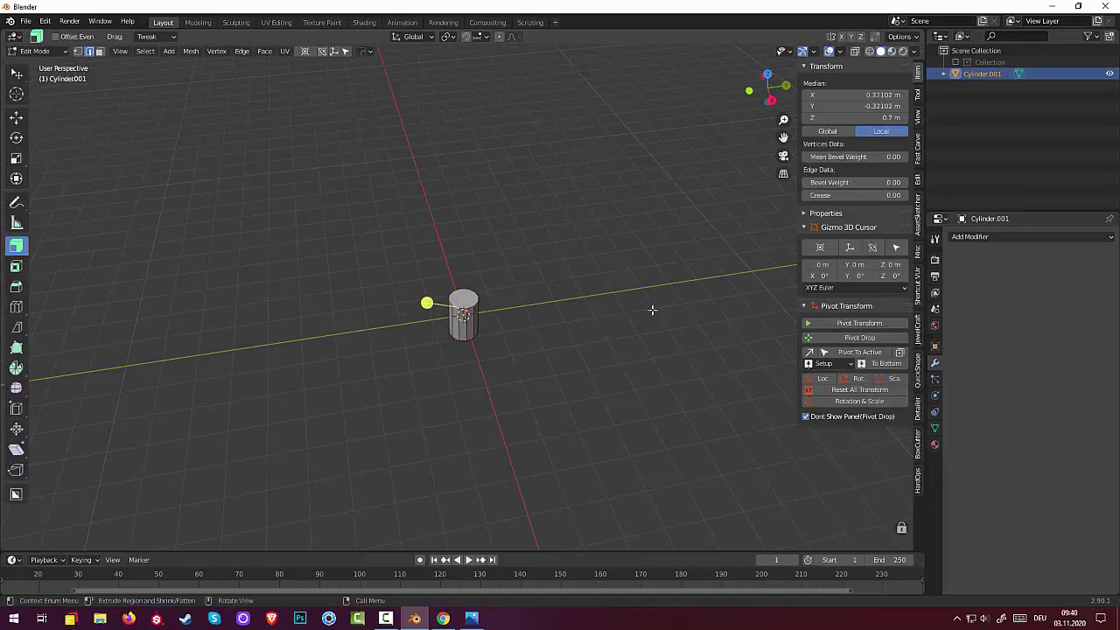
left_click(479, 298)
left_click(99, 53)
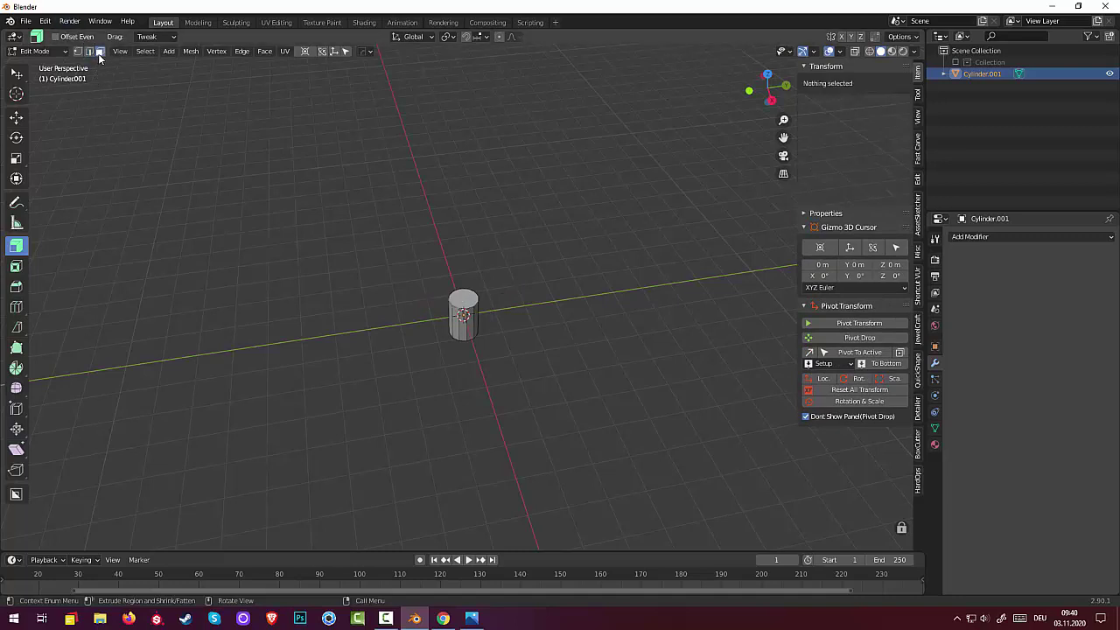
left_click(468, 302)
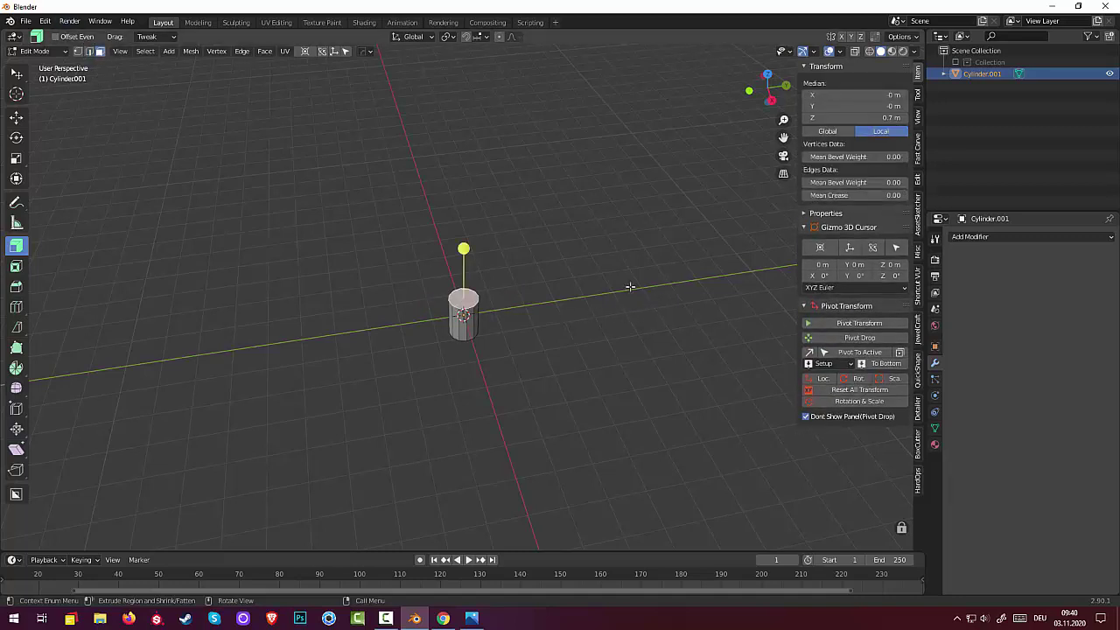
key("s")
left_click(577, 293)
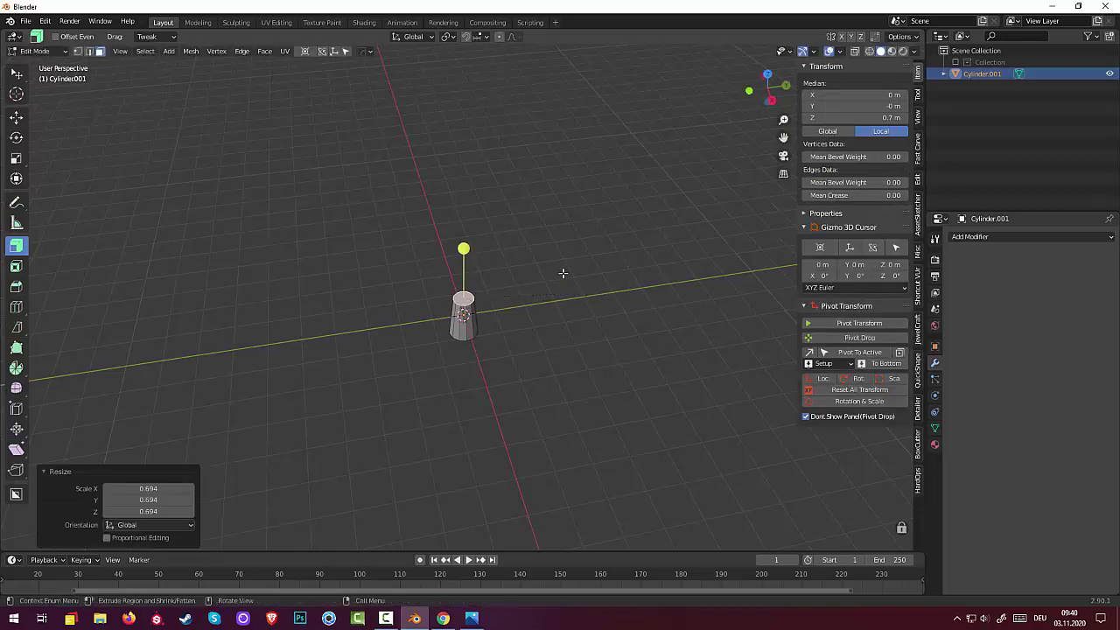
mouse_move(562, 270)
middle_mouse_down()
mouse_move(533, 223)
mouse_move(527, 279)
middle_mouse_up()
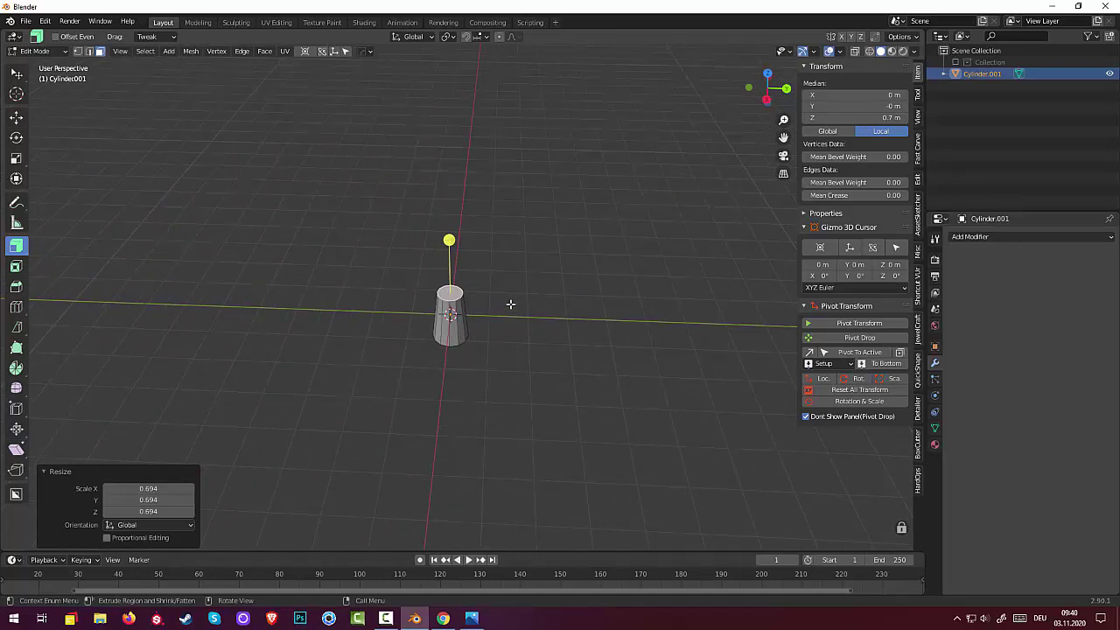
Inset the top face, extrude it upward, and scale it down to 0.803.
key("i")
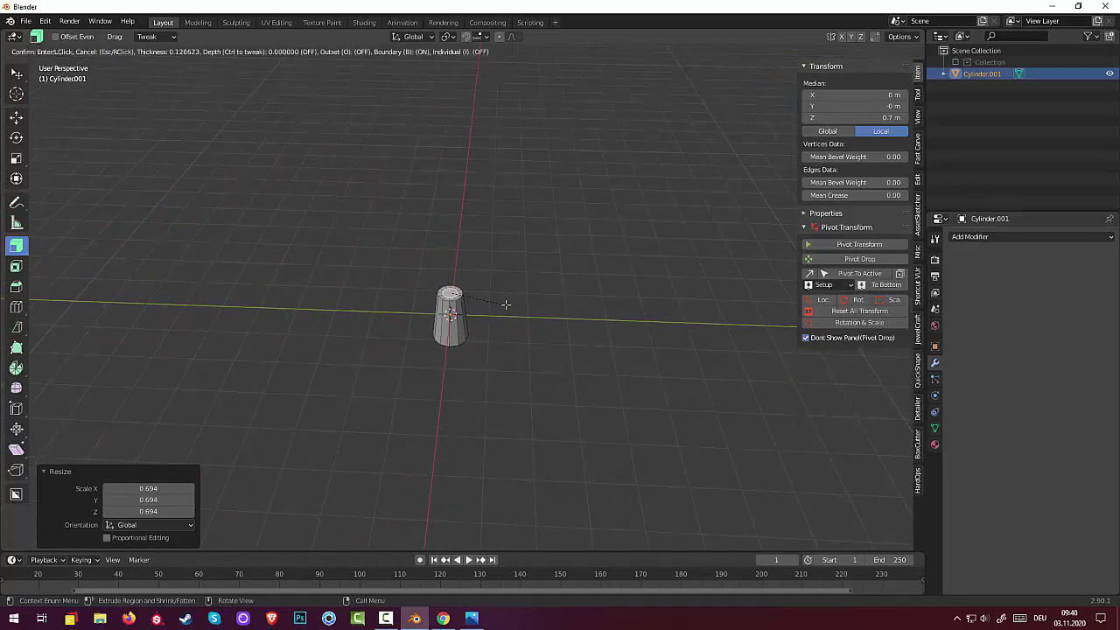
left_click(505, 304)
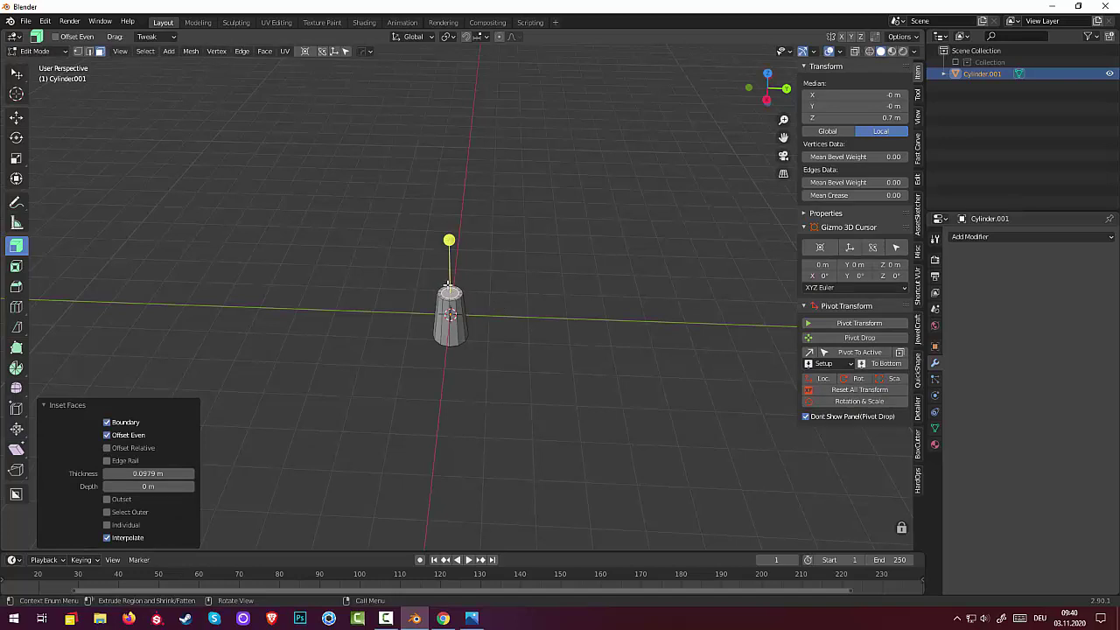
key("e")
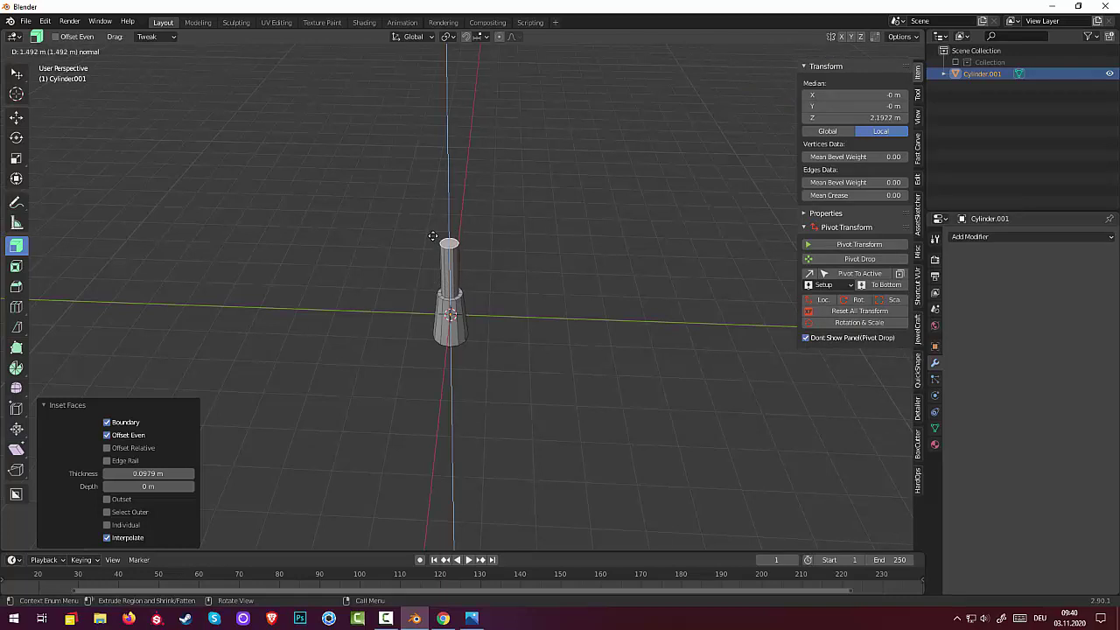
left_click(433, 236)
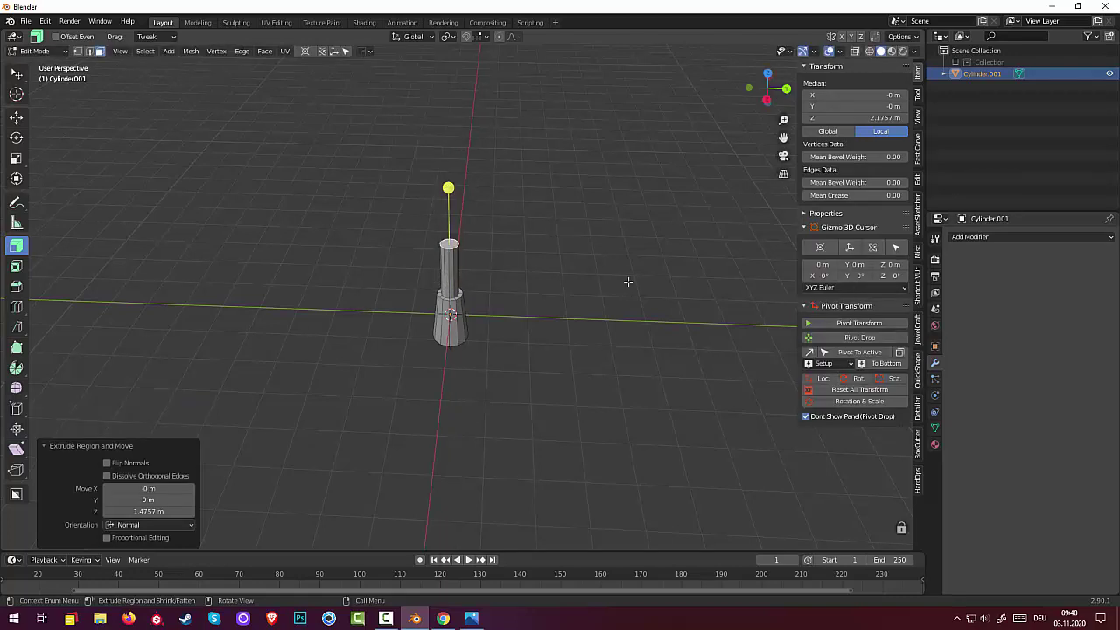
key("s")
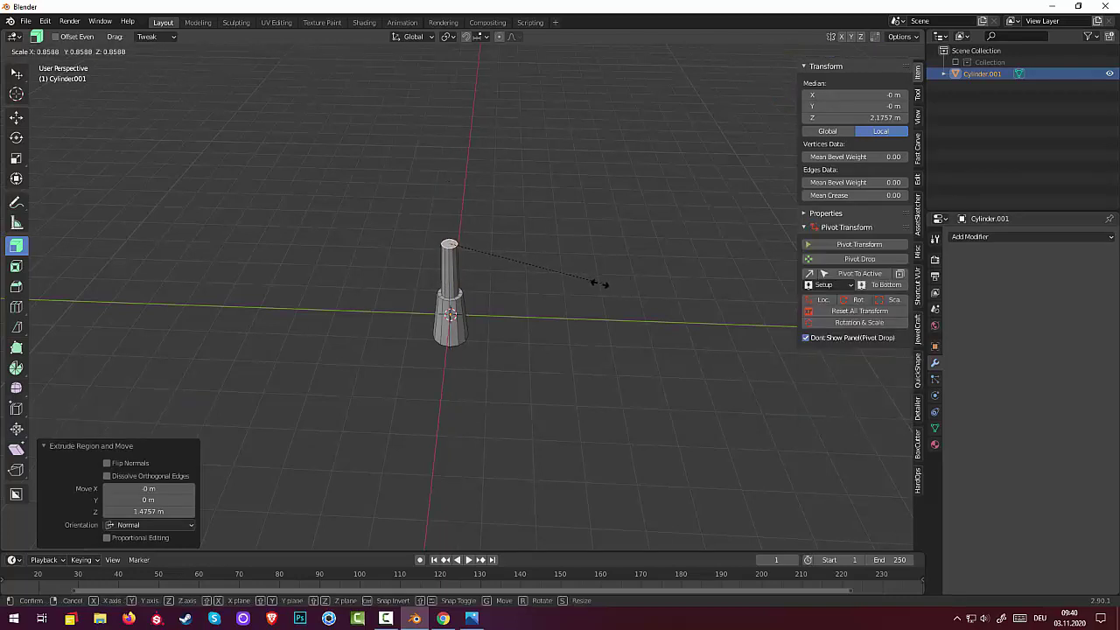
left_click(588, 281)
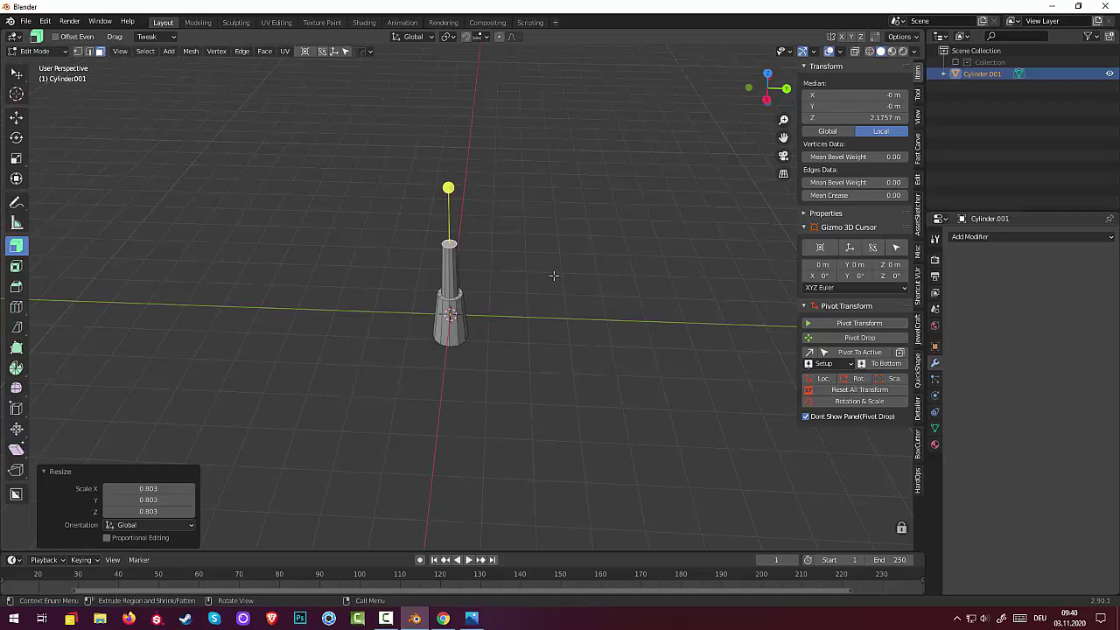
Inset and rotate the top face again, then extrude the mast 3.99 m and 0.80 m.
key("i")
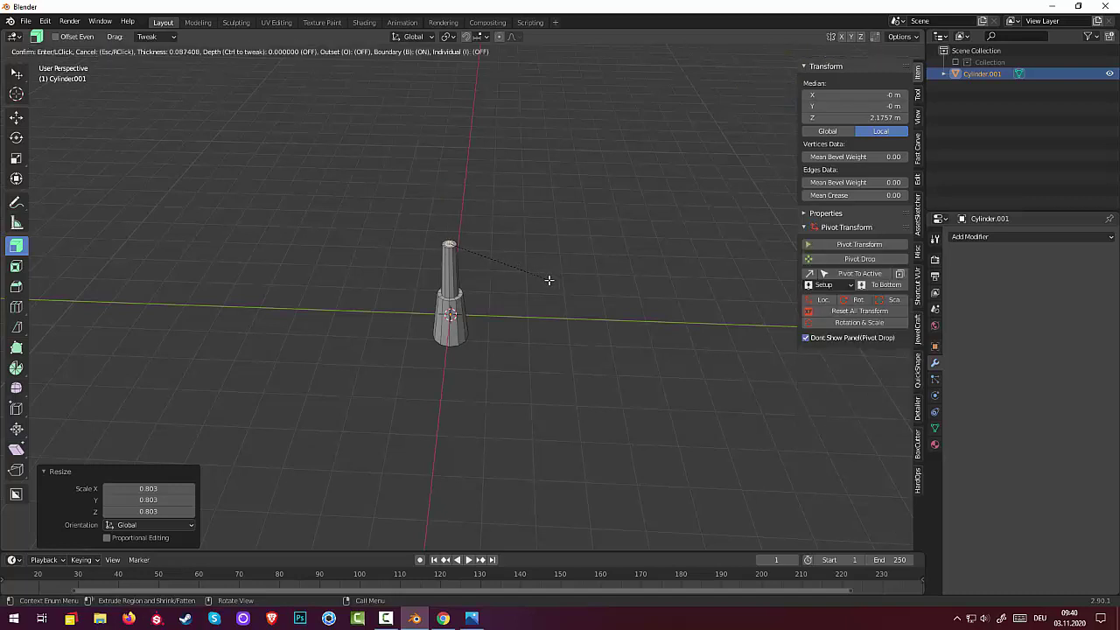
left_click(548, 280)
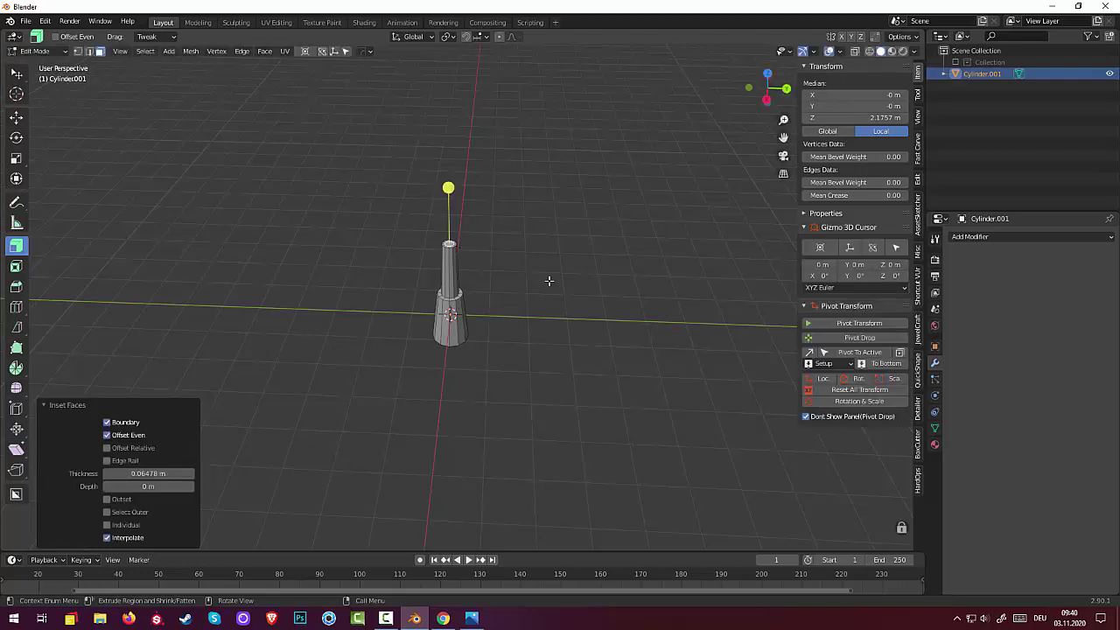
scroll(552, 273, "down", 2)
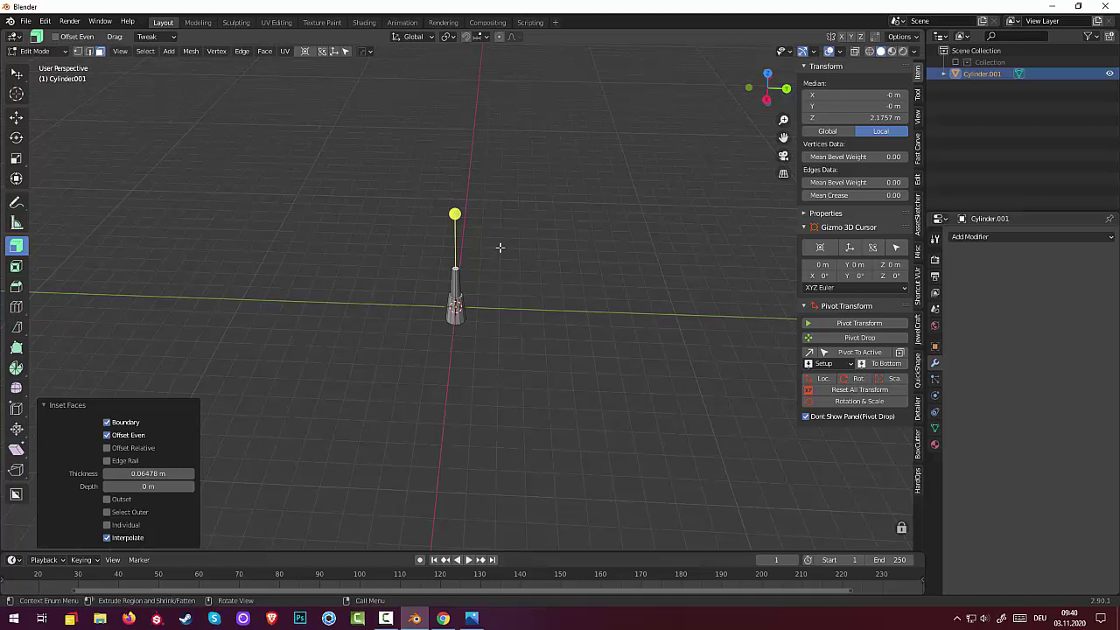
key("r")
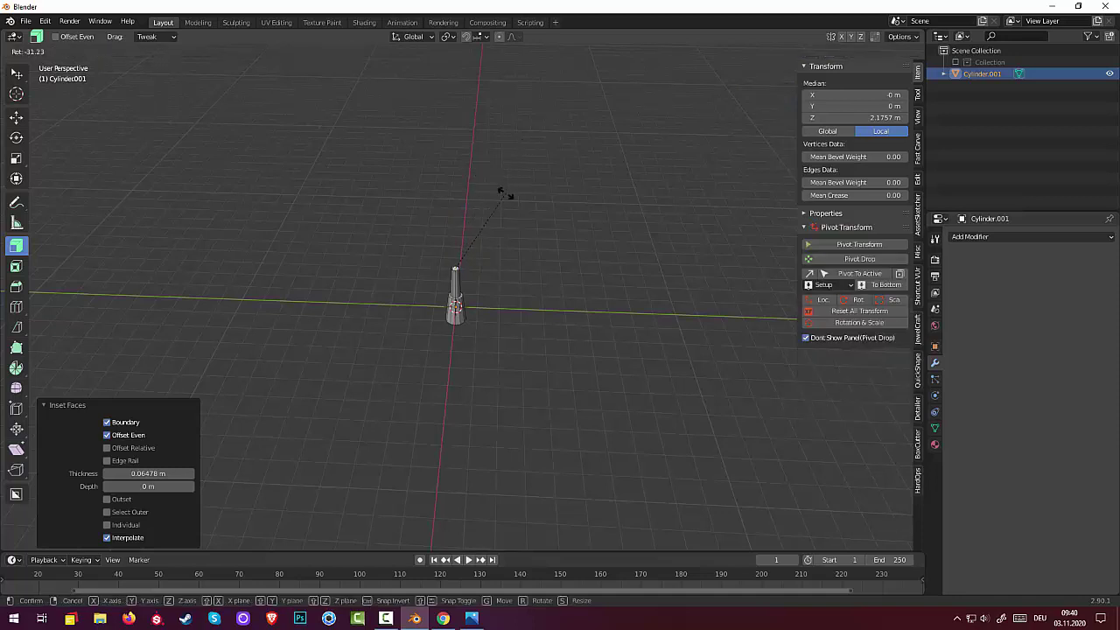
left_click(505, 194)
key("e")
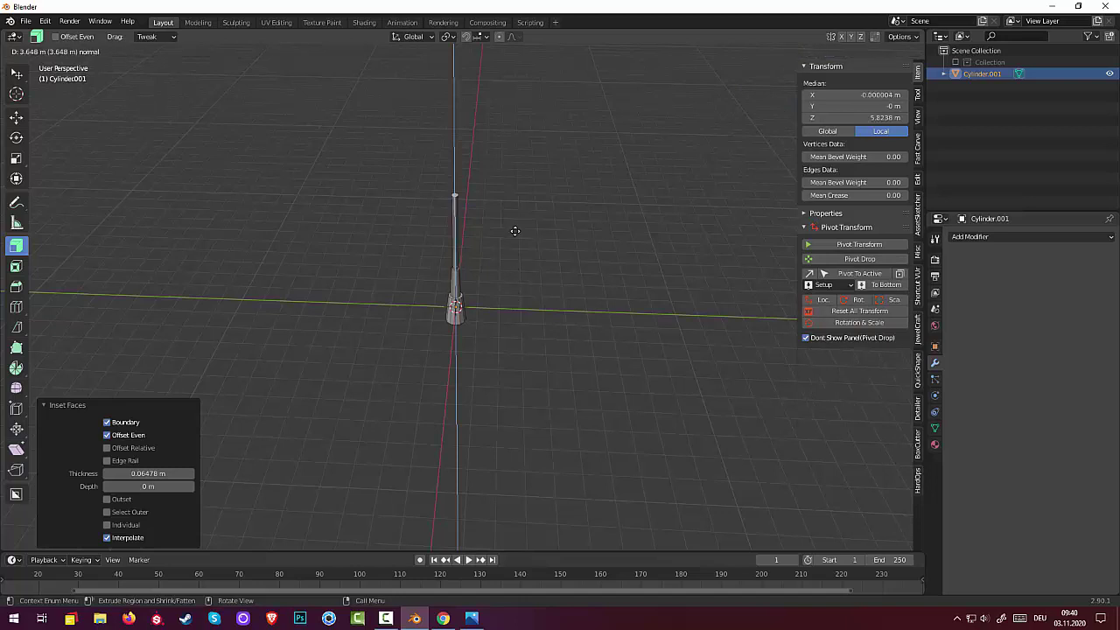
left_click(515, 223)
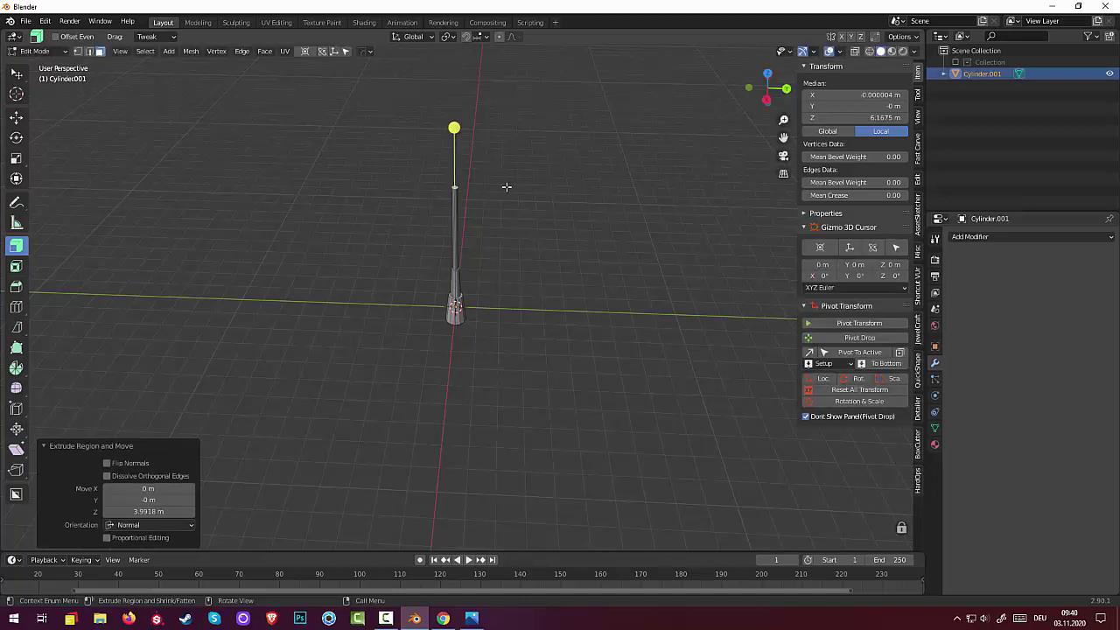
key("e")
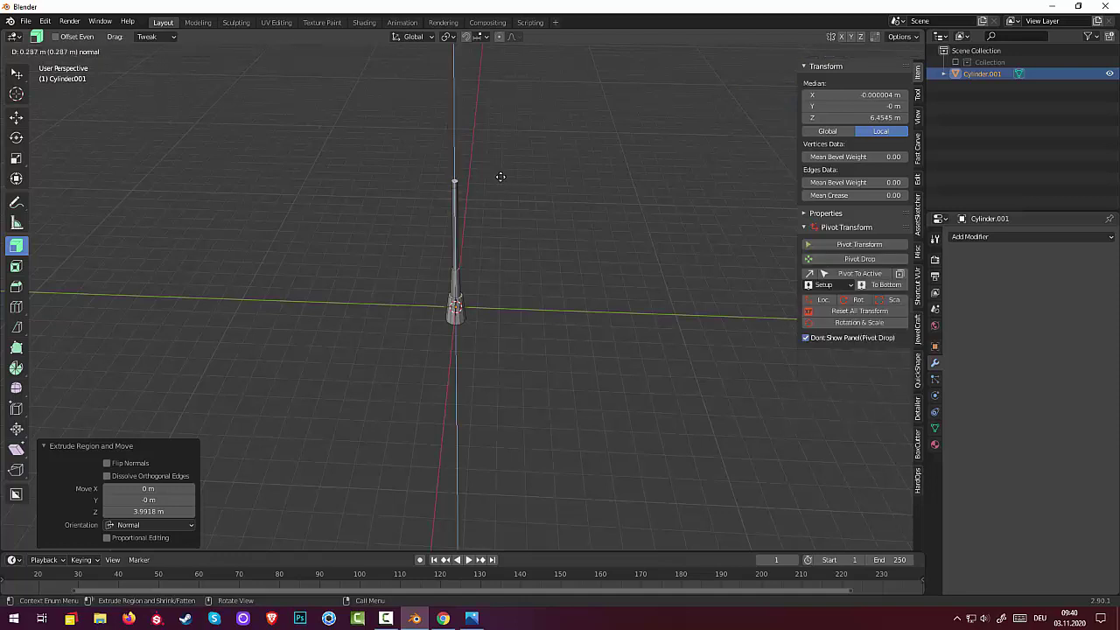
left_click(496, 168)
Select the mast's top edge loop and try fattening it outward.
scroll(494, 167, "up", 2)
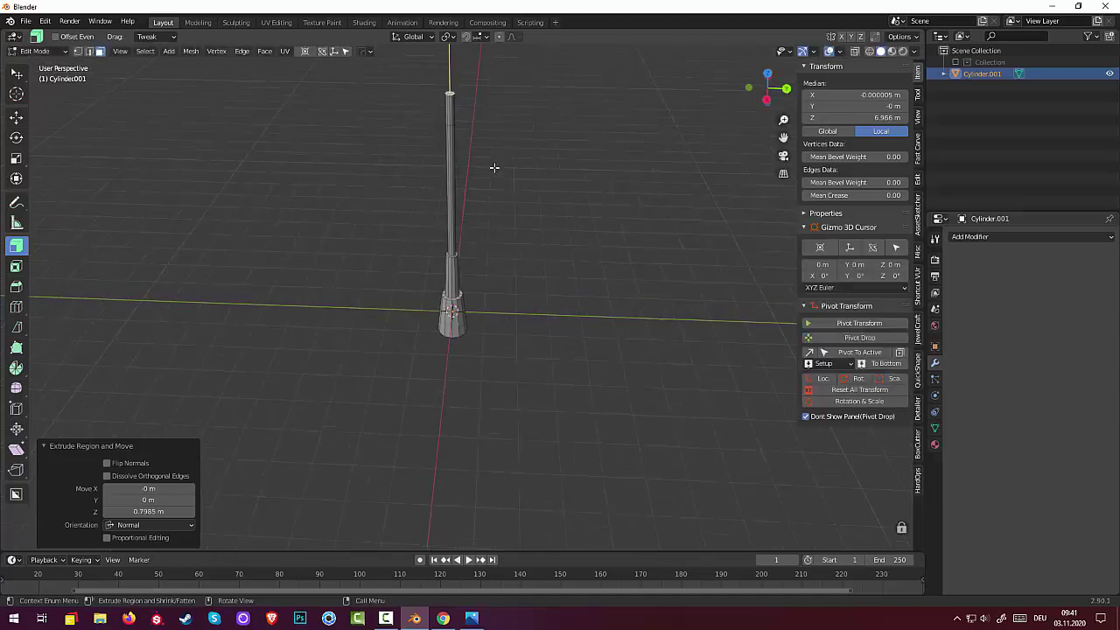
scroll(494, 168, "up", 2)
mouse_move(502, 172)
middle_mouse_down()
mouse_move(512, 345)
mouse_move(469, 294)
middle_mouse_up()
left_click(448, 269)
left_click_drag(449, 270, 463, 304)
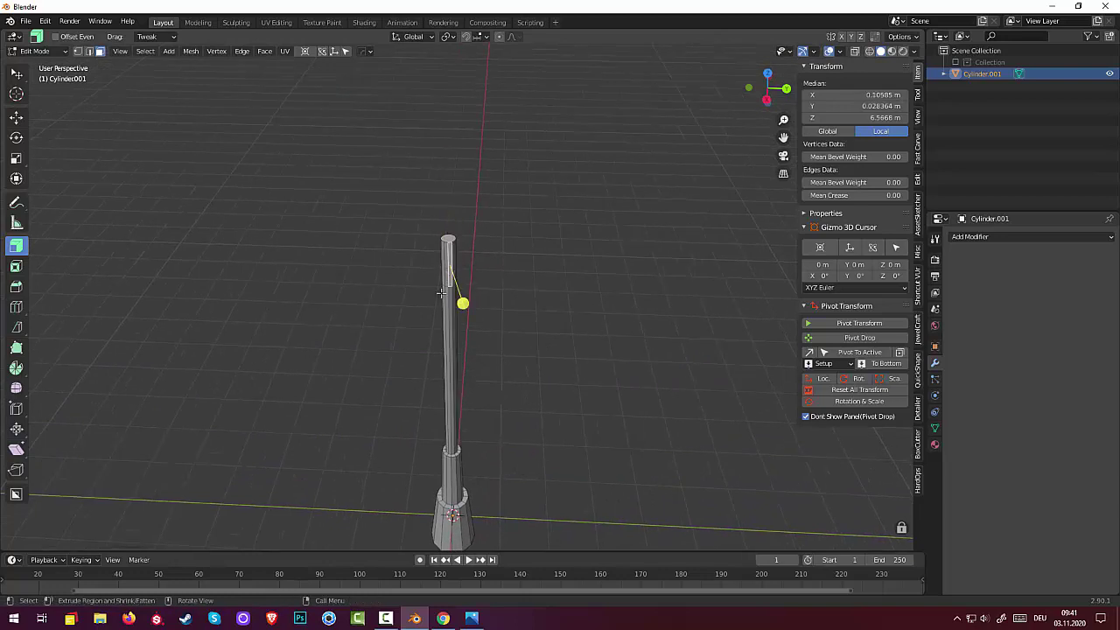
key("alt")
left_click(449, 264, "alt")
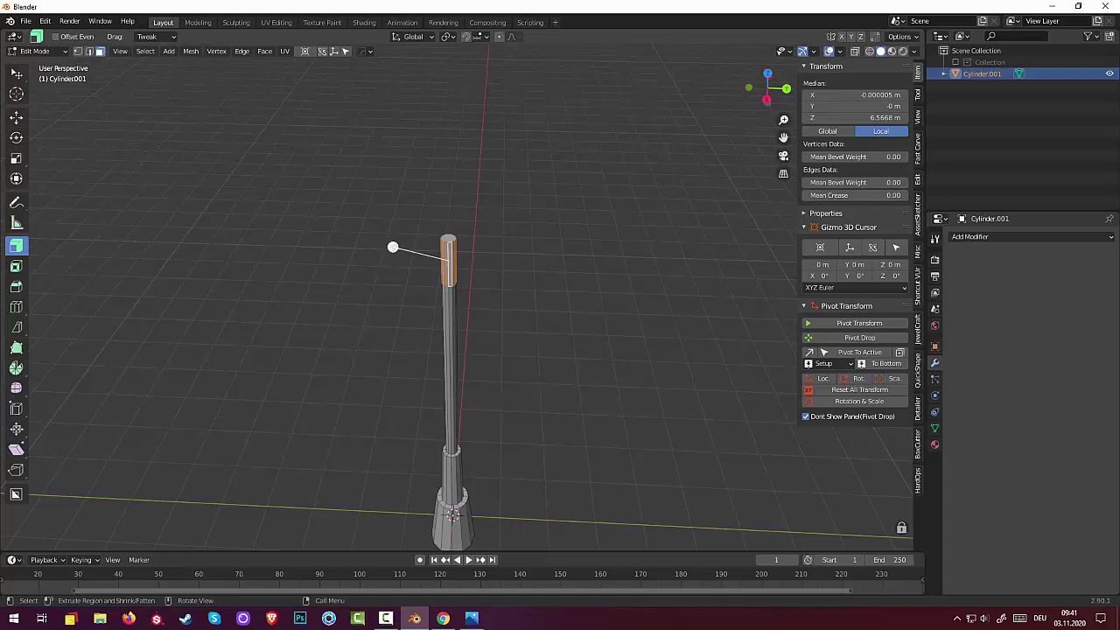
left_click_drag(393, 248, 562, 260)
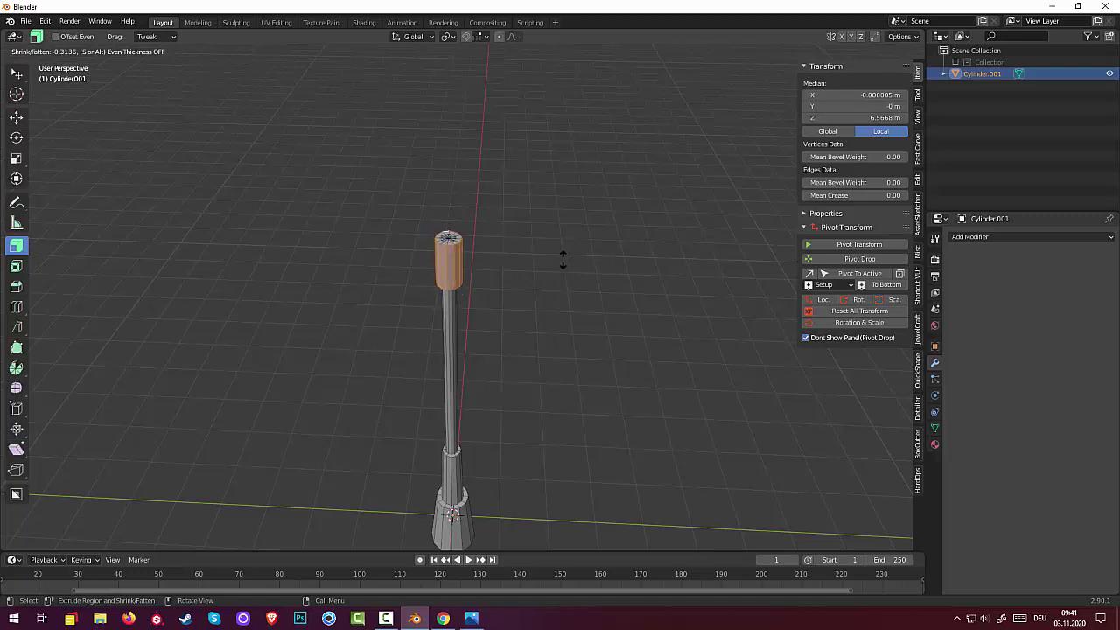
left_click(540, 259)
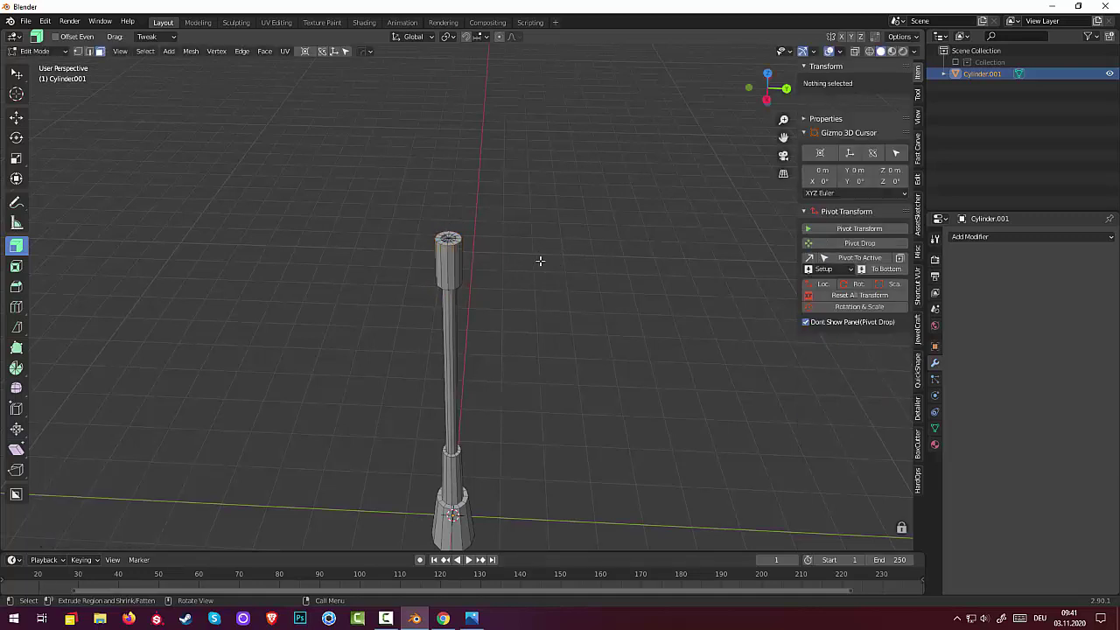
mouse_move(565, 307)
middle_mouse_down()
mouse_move(579, 264)
mouse_move(563, 307)
mouse_move(569, 321)
middle_mouse_up()
Undo, then extrude the mast top with shrink/fatten about 0.2975 into a wider head.
key("ctrl+z")
key("ctrl+z")
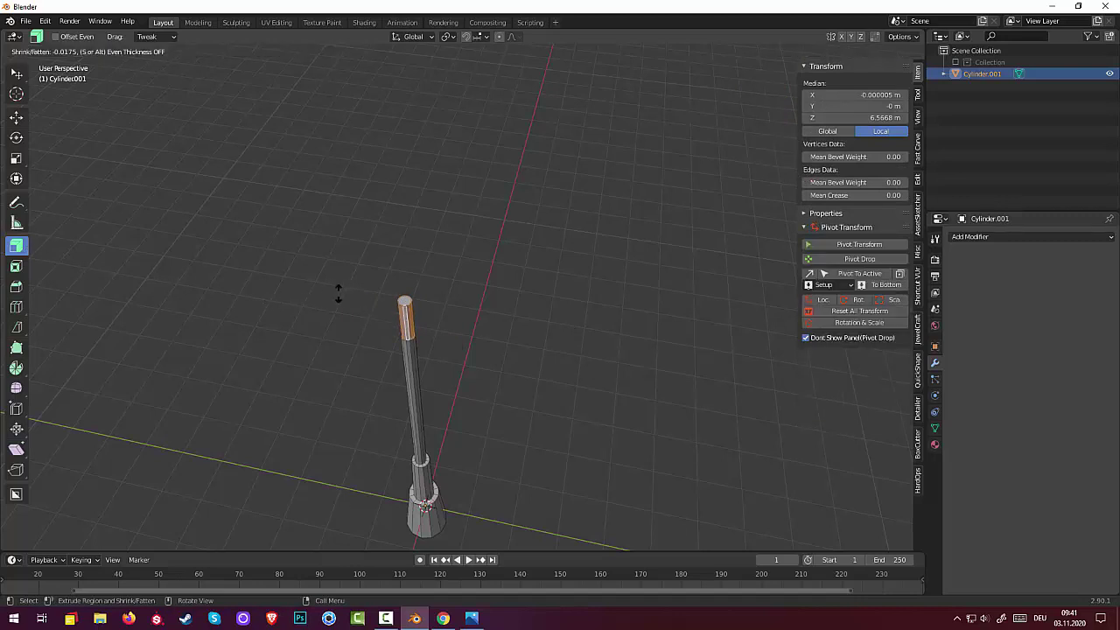
mouse_move(342, 289)
left_mouse_down()
mouse_move(508, 317)
mouse_move(358, 303)
left_mouse_up()
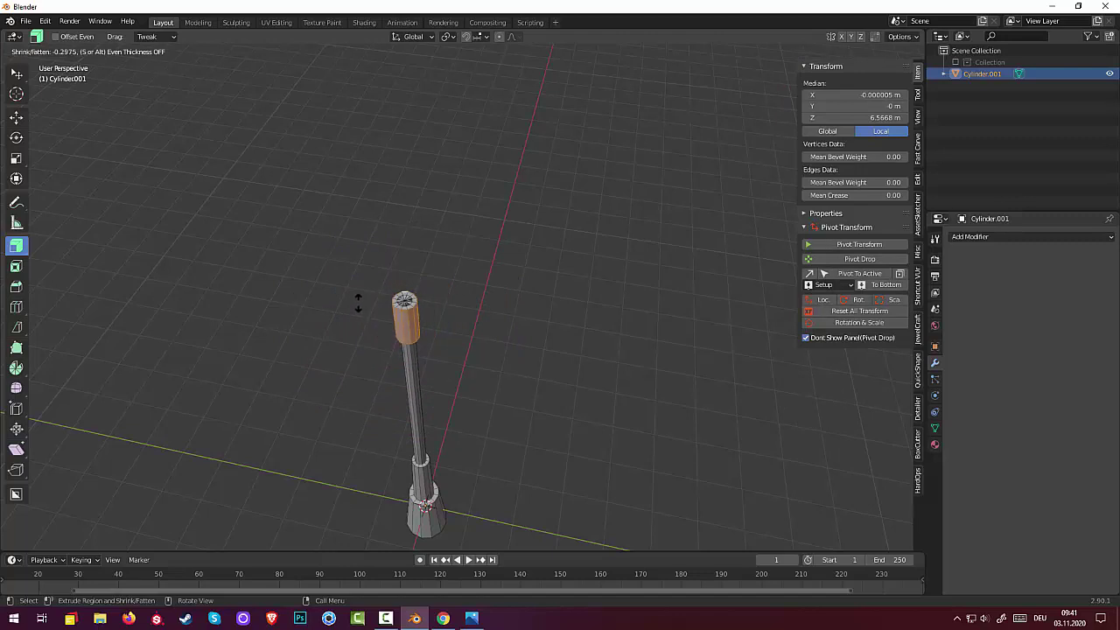
left_click_drag(358, 302, 455, 342)
key("alt+a")
middle_click_drag(521, 369, 528, 333)
left_click(433, 208, "alt")
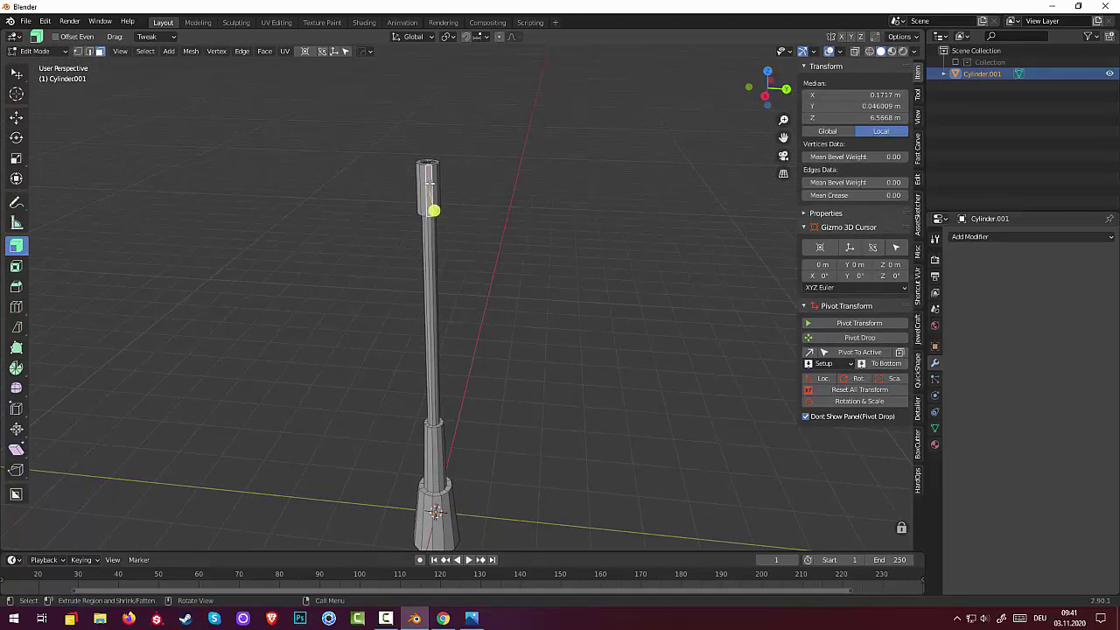
Add two loop cuts around the mast's widened head.
key("ctrl+r")
scroll(428, 182, "up", 1)
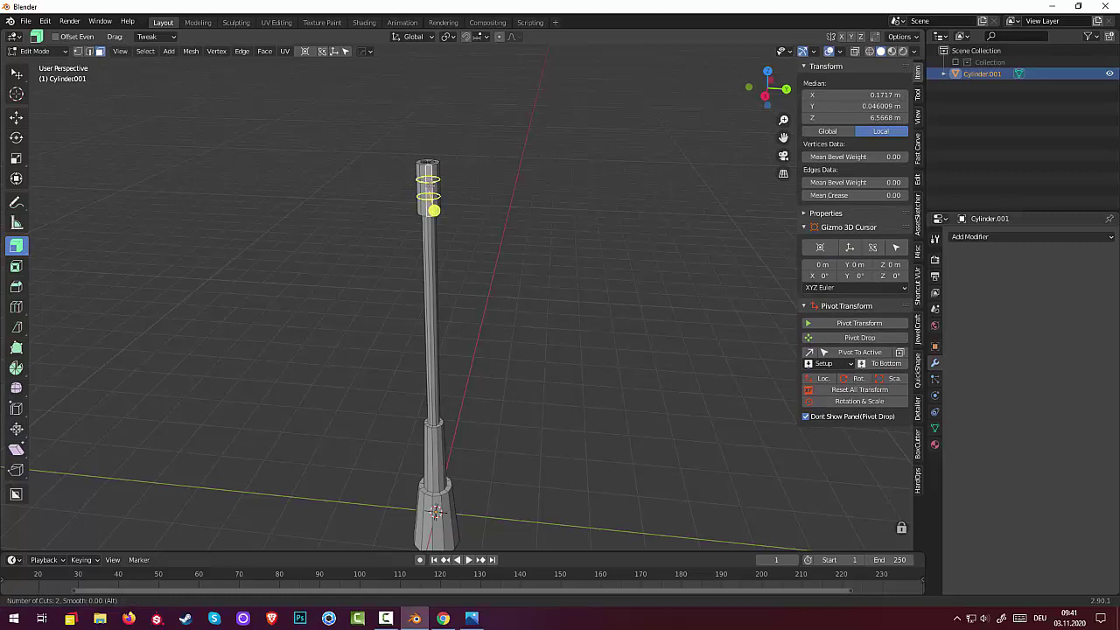
left_click(433, 208)
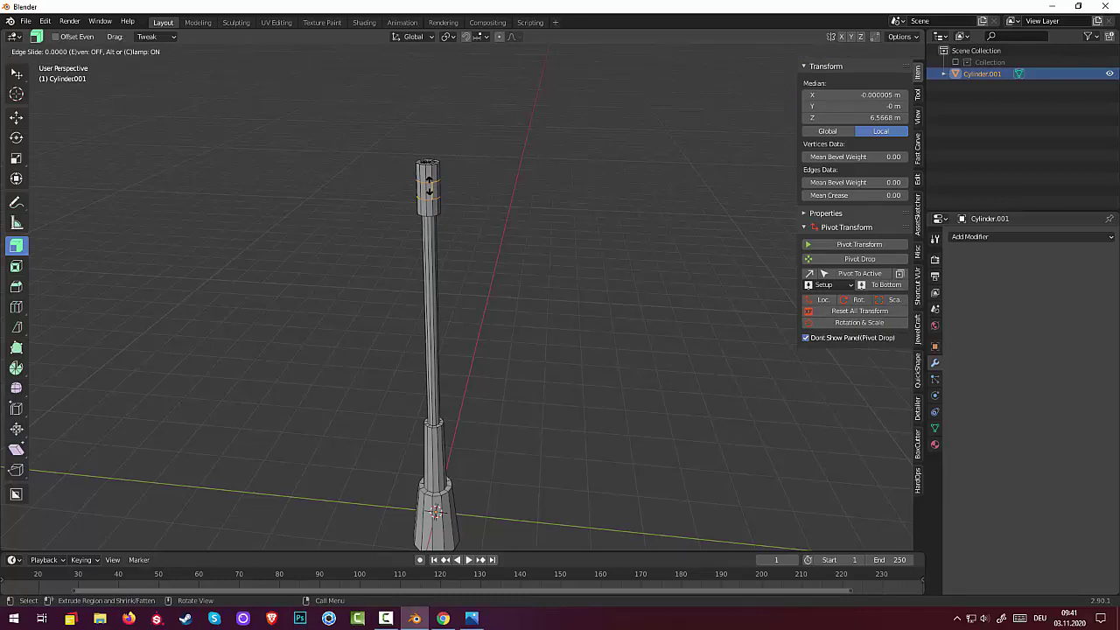
left_click(429, 184)
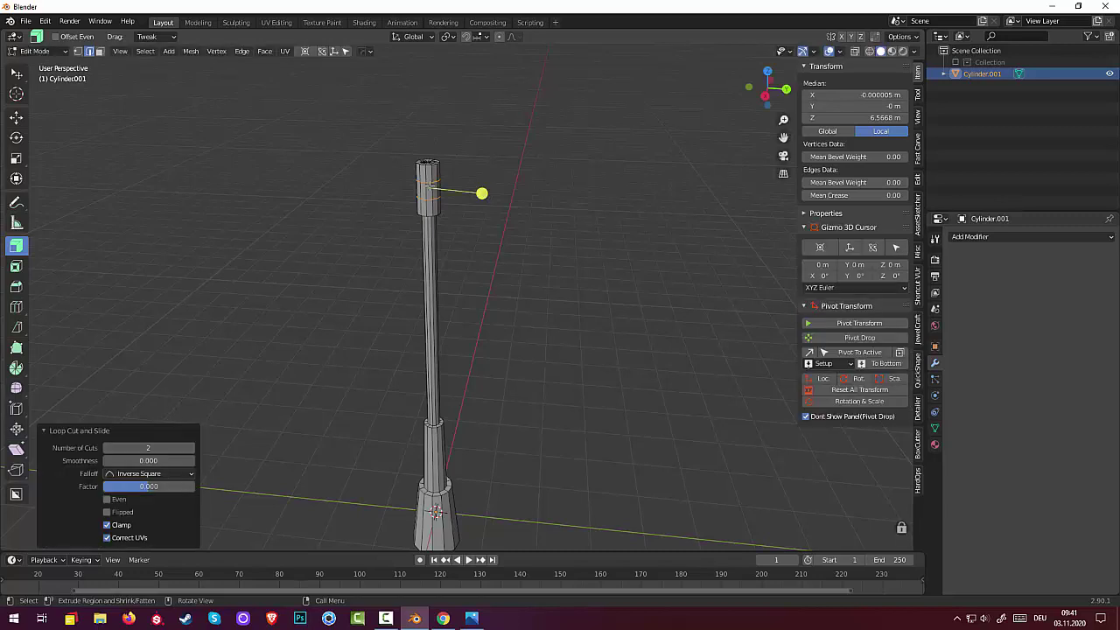
Switch to face select mode and select the face at the mast top.
left_click(492, 257)
left_click(430, 190)
left_click(455, 208)
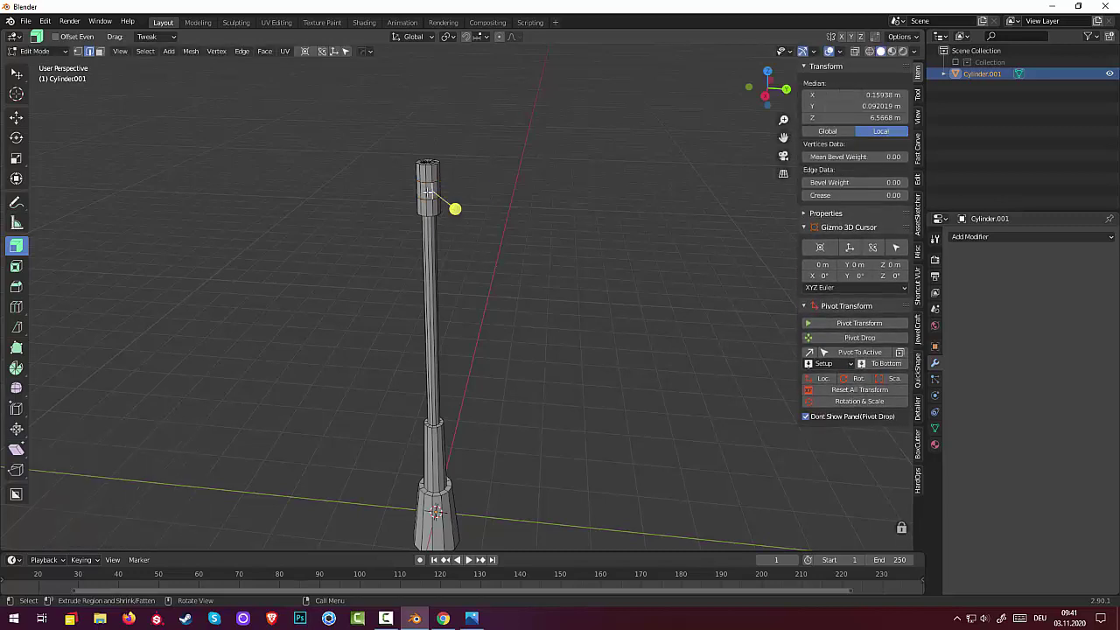
left_click(100, 51)
left_click(426, 191)
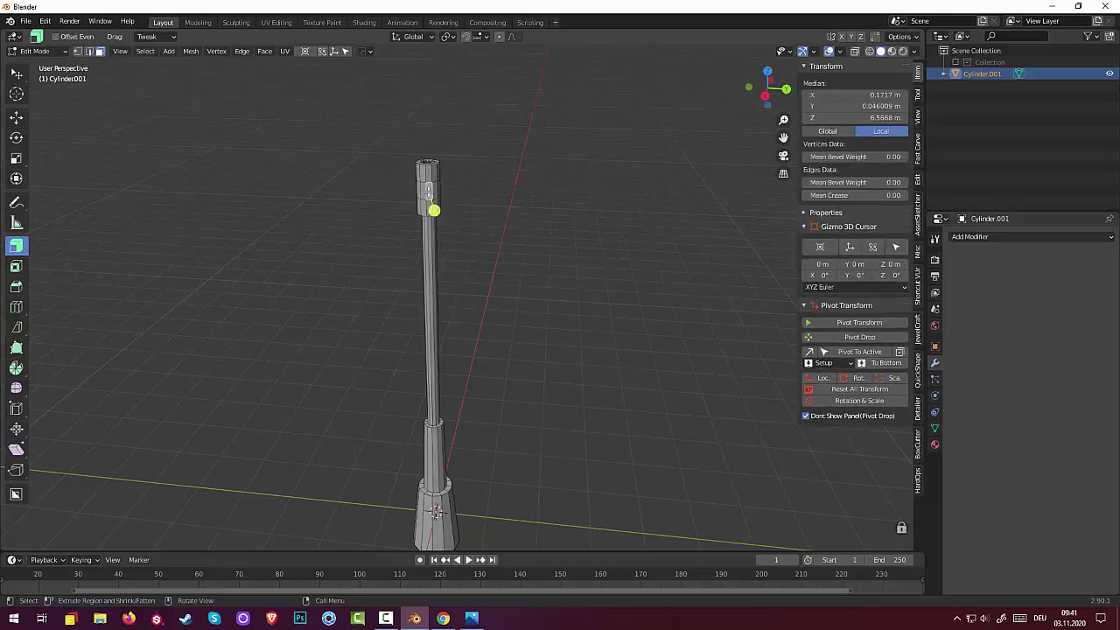
Extrude the band of faces near the mast top outward with a 0.123 m shrink/fatten offset.
middle_click_drag(490, 220, 572, 248)
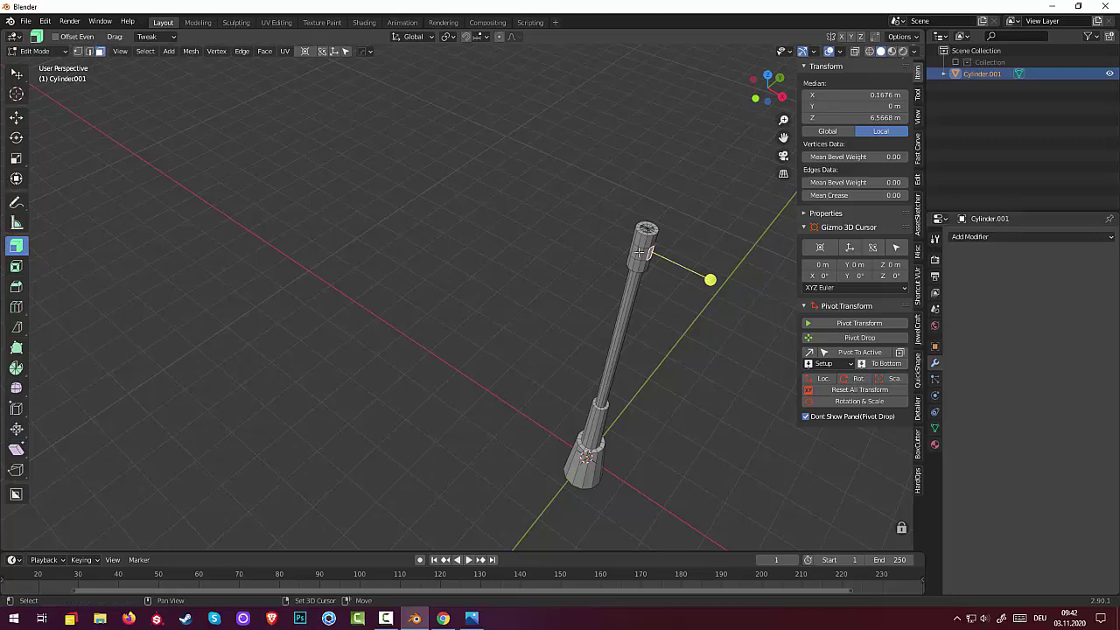
left_click_drag(639, 252, 633, 255)
middle_click_drag(633, 255, 490, 277)
left_click(272, 248)
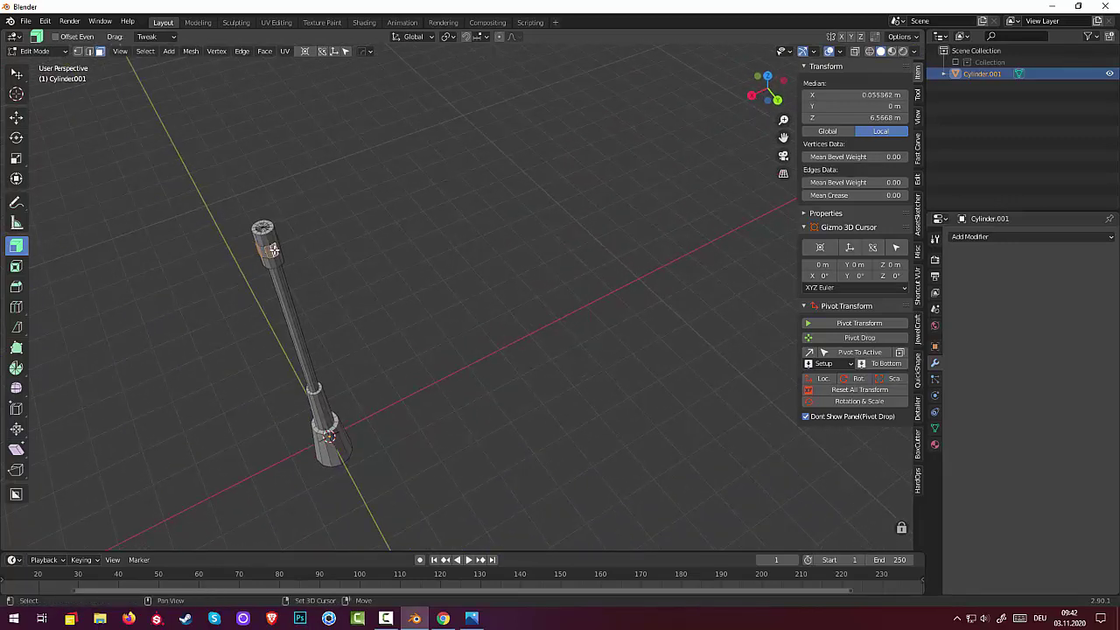
mouse_move(300, 250)
middle_mouse_down()
mouse_move(201, 267)
mouse_move(229, 234)
middle_mouse_up()
left_click(313, 109)
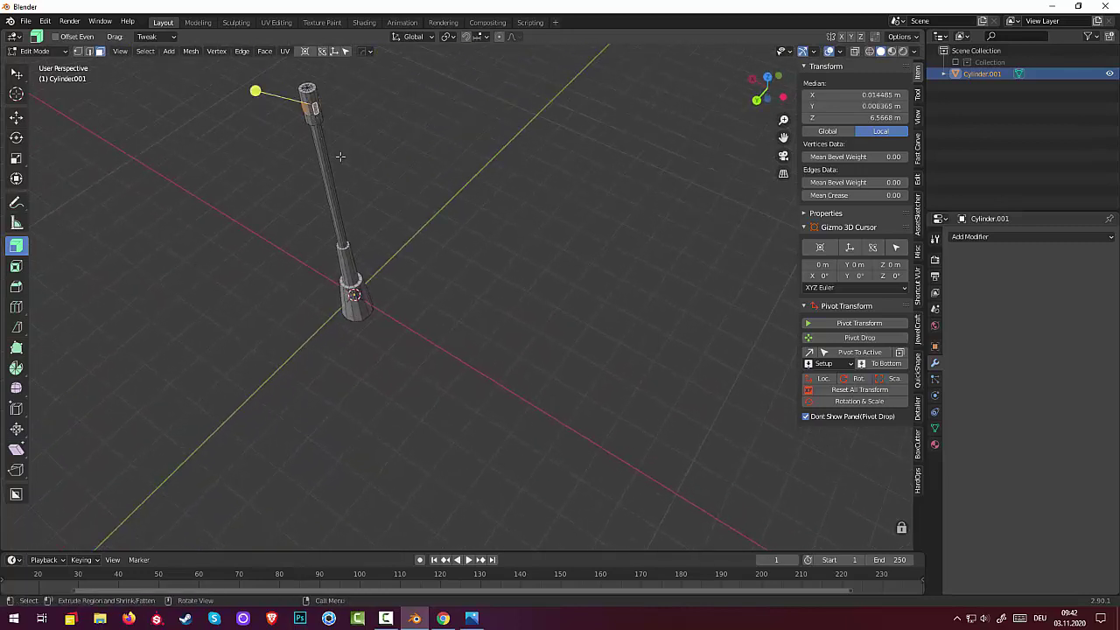
mouse_move(338, 154)
middle_mouse_down()
mouse_move(510, 136)
mouse_move(550, 143)
middle_mouse_up()
left_click_drag(562, 306, 565, 305)
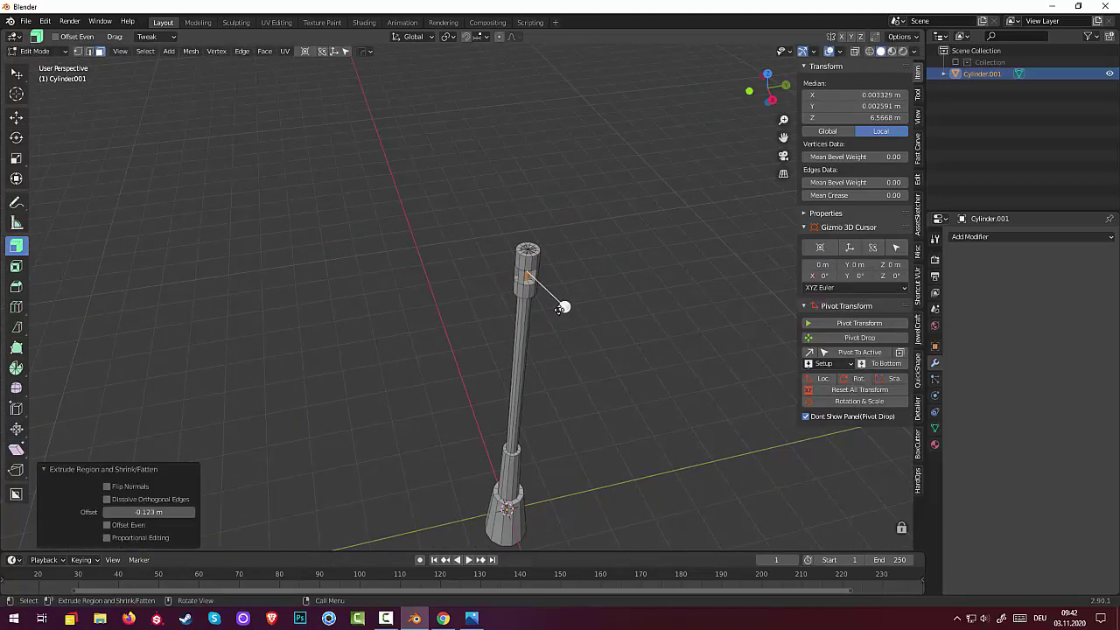
left_click(565, 306)
Look down onto the mast and begin selecting its triangulated top faces.
scroll(582, 326, "down", 3)
mouse_move(581, 326)
middle_mouse_down()
mouse_move(572, 307)
mouse_move(537, 340)
middle_mouse_up()
scroll(444, 285, "up", 2)
scroll(446, 305, "up", 2)
middle_click_drag(446, 306, 468, 358)
left_click(459, 359)
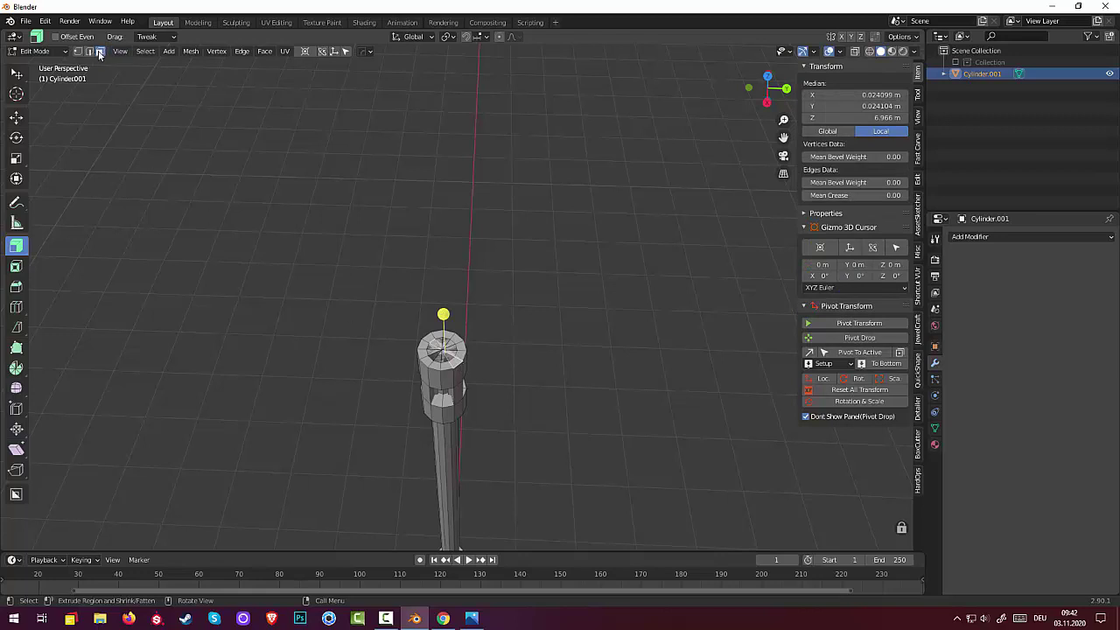
left_click(455, 352)
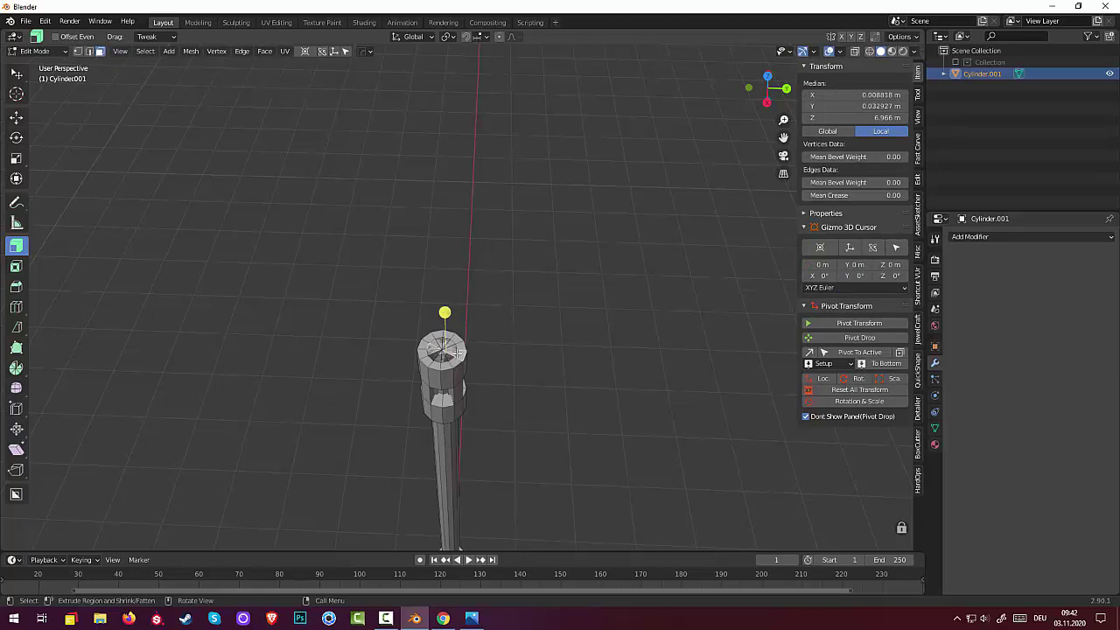
left_click(449, 346, "shift")
left_click(445, 341, "shift")
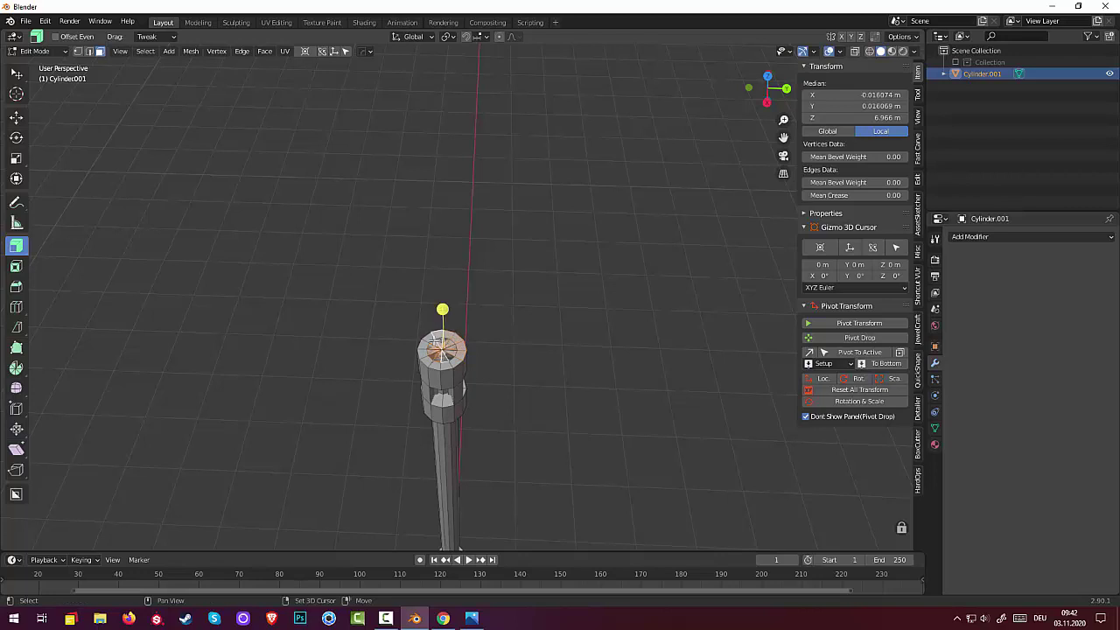
Select the remaining top triangles and delete them to open the mast top.
left_click(432, 343, "shift")
left_click(426, 354, "shift")
left_click(439, 362, "shift")
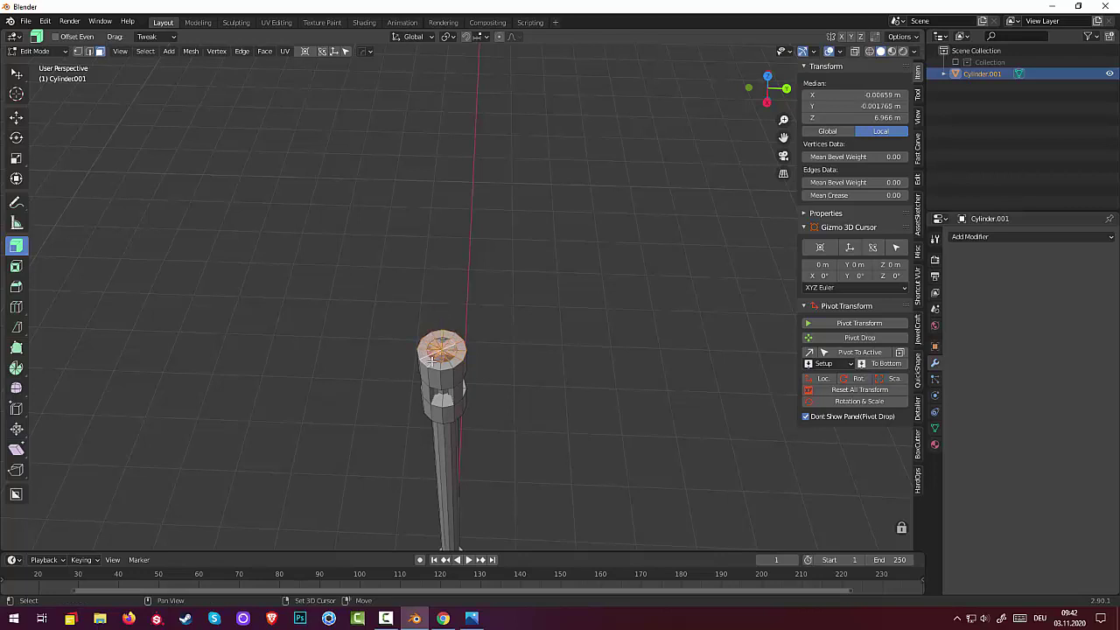
left_click(454, 358, "shift")
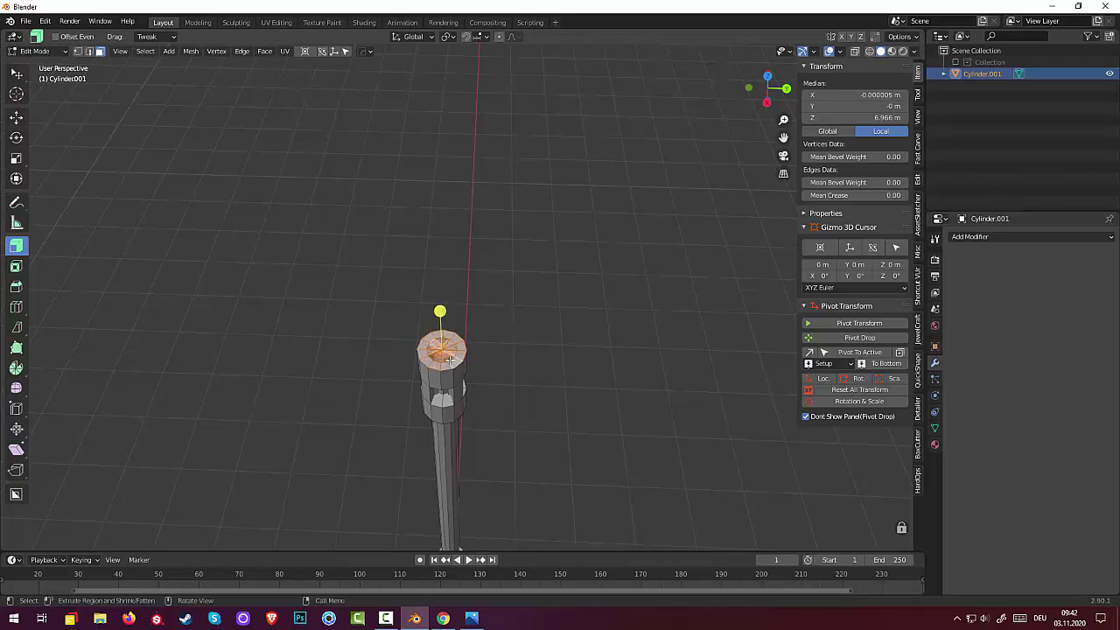
key("x")
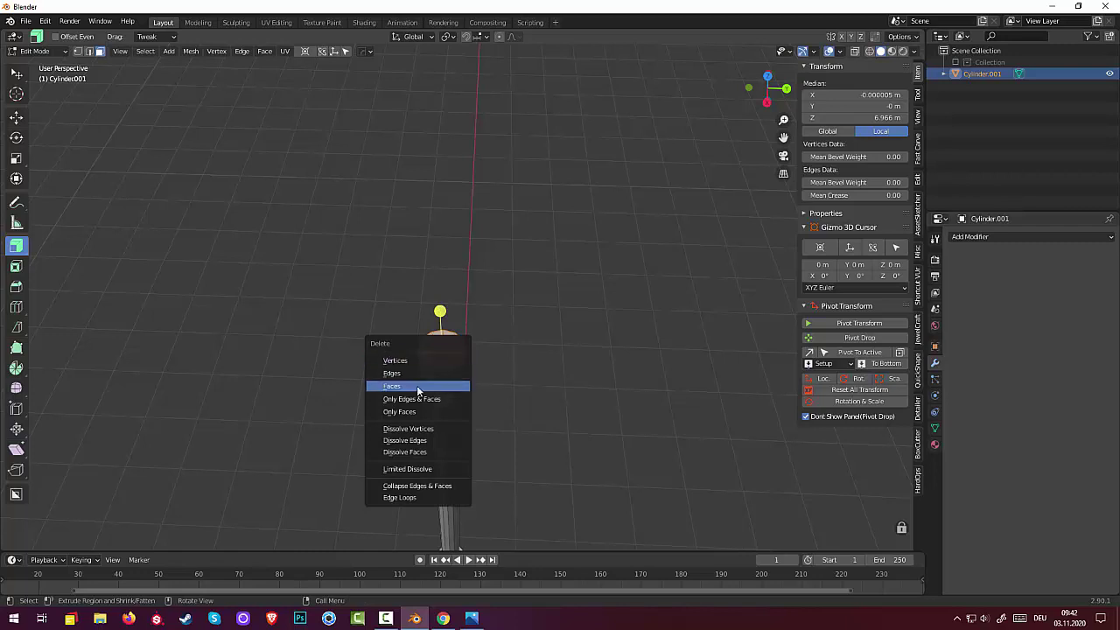
left_click(417, 385)
middle_click_drag(500, 403, 500, 393)
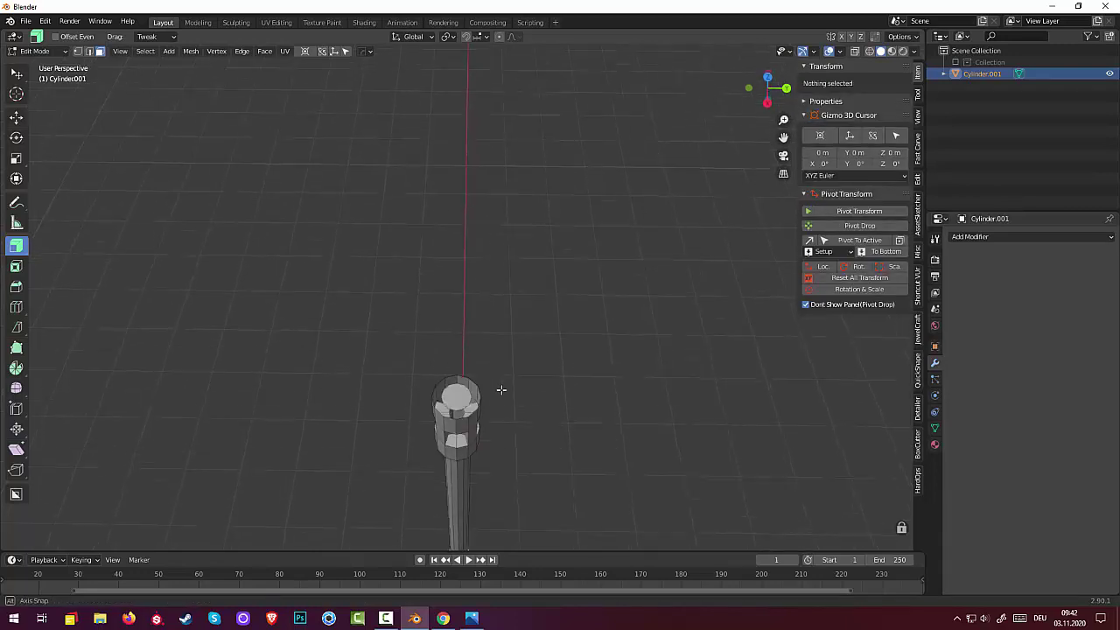
left_click(457, 376)
key("x")
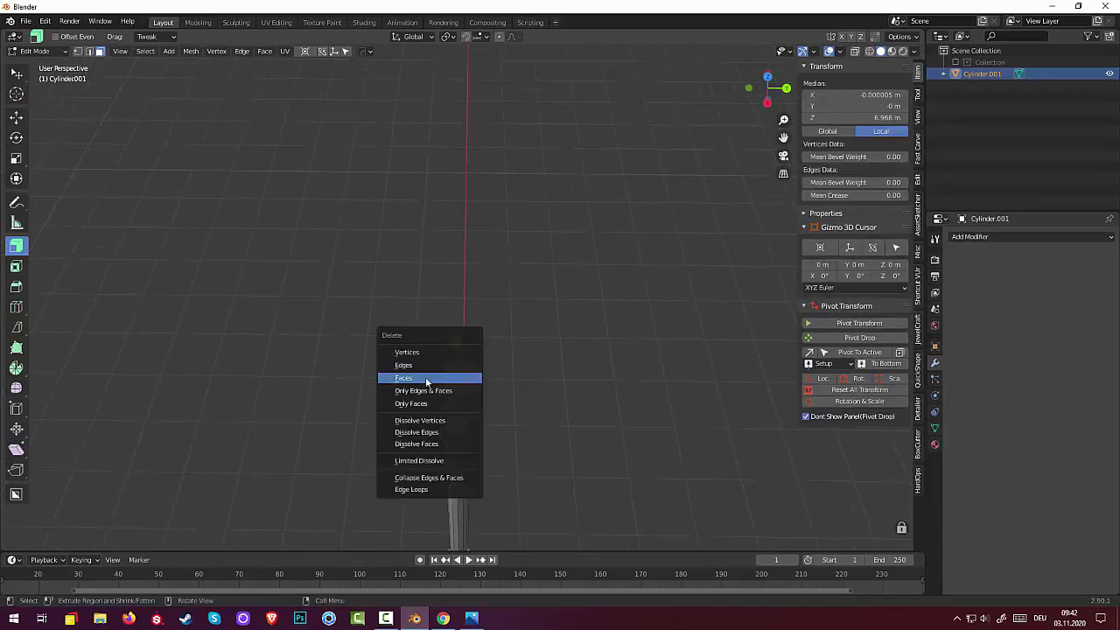
left_click(426, 380)
Select the open top rim edge loop and fill it with a single face.
left_click(475, 396)
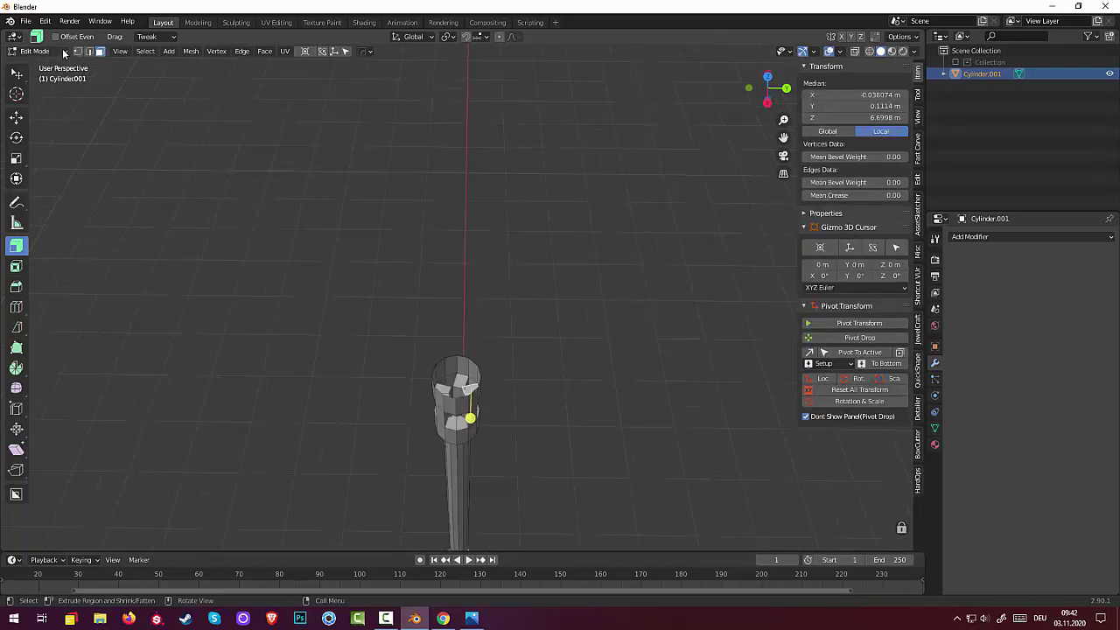
left_click(88, 50)
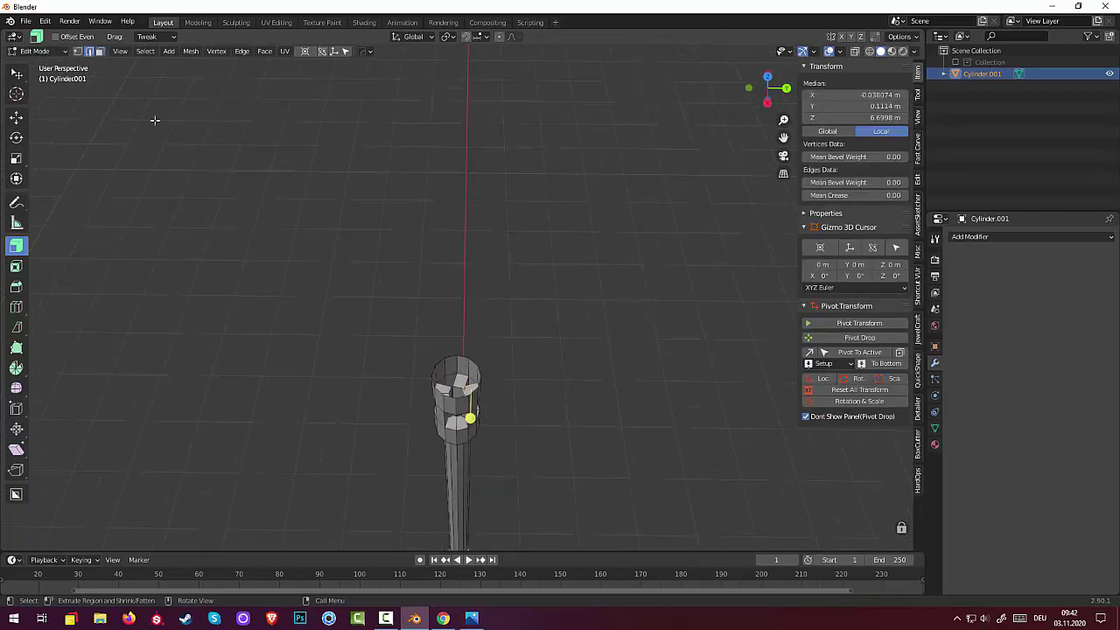
left_click(463, 357)
left_click(464, 357, "ctrl")
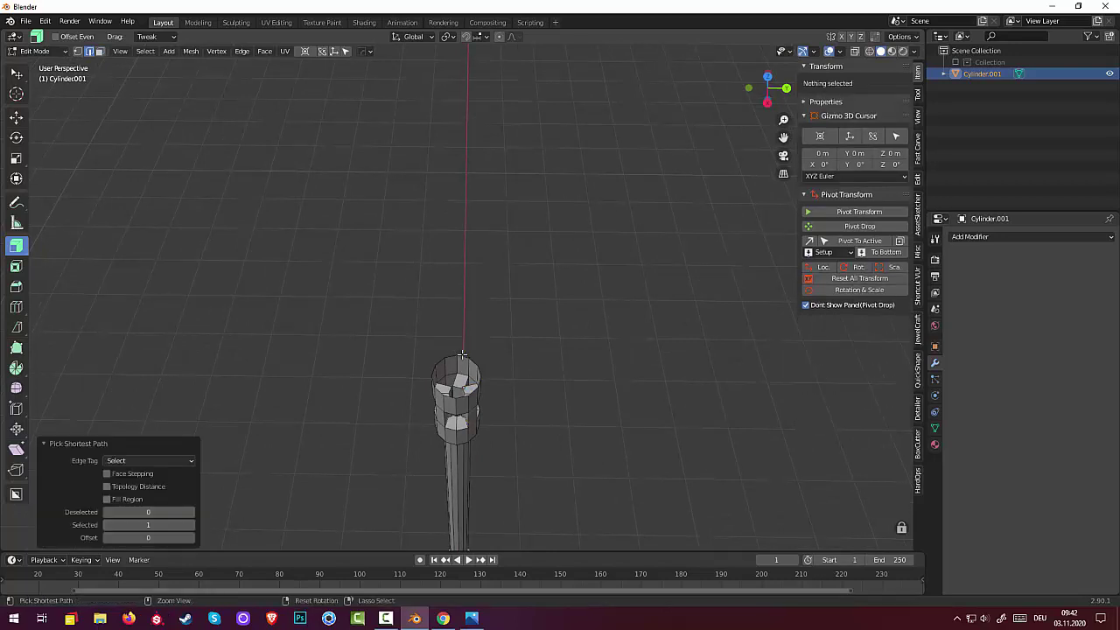
left_click(465, 359, "ctrl")
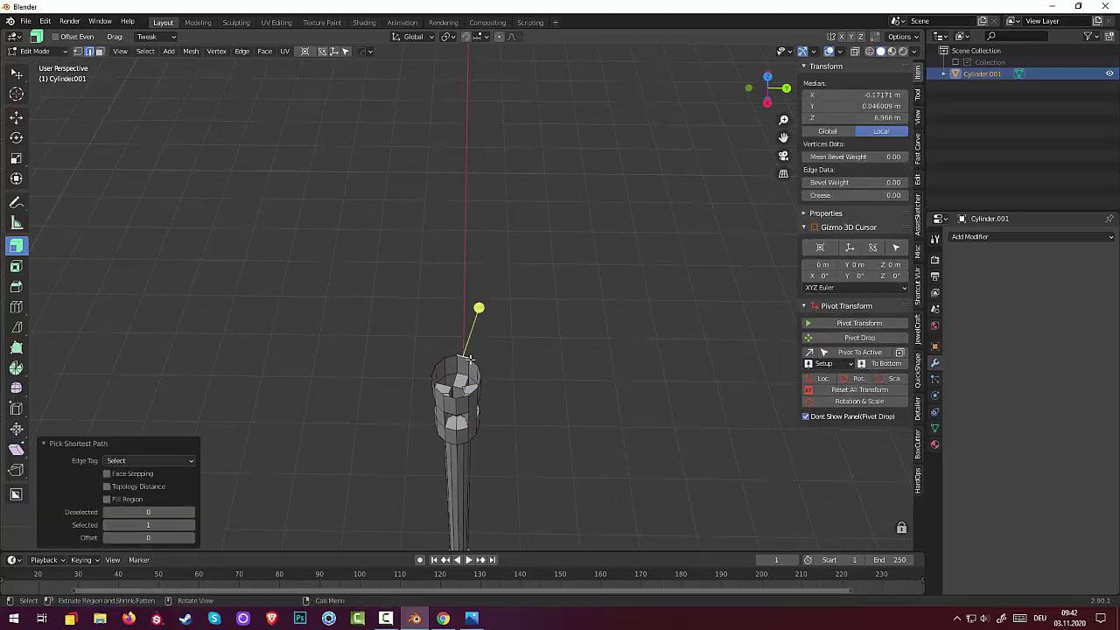
left_click(473, 365, "alt")
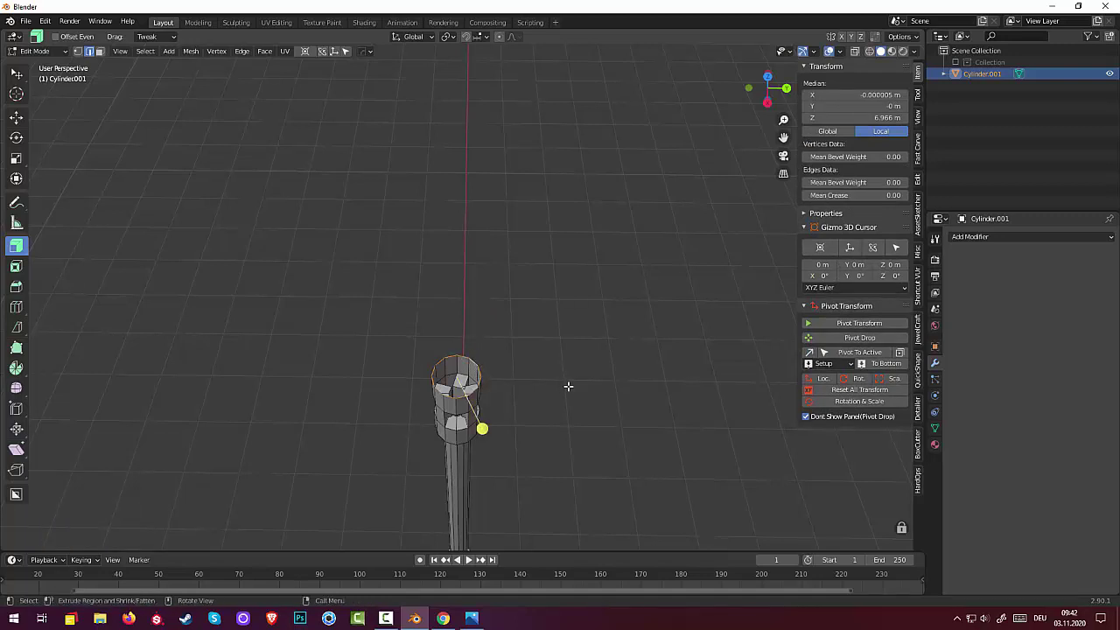
key("f")
Bevel the new top face's rim with 3 segments, about 0.069 m wide.
key("alt+a")
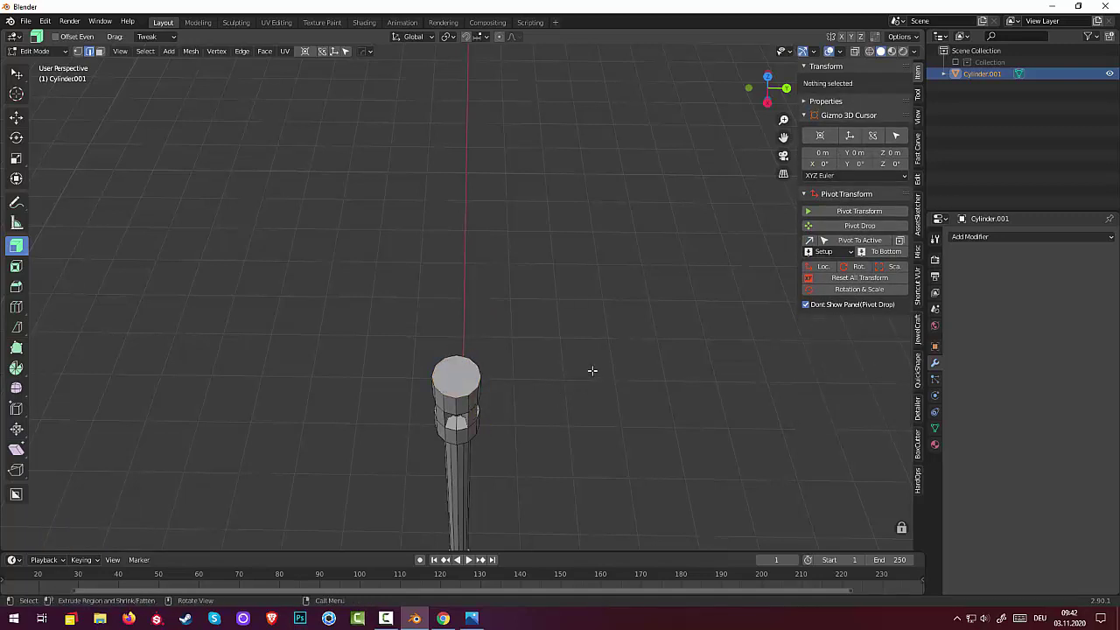
left_click(461, 398)
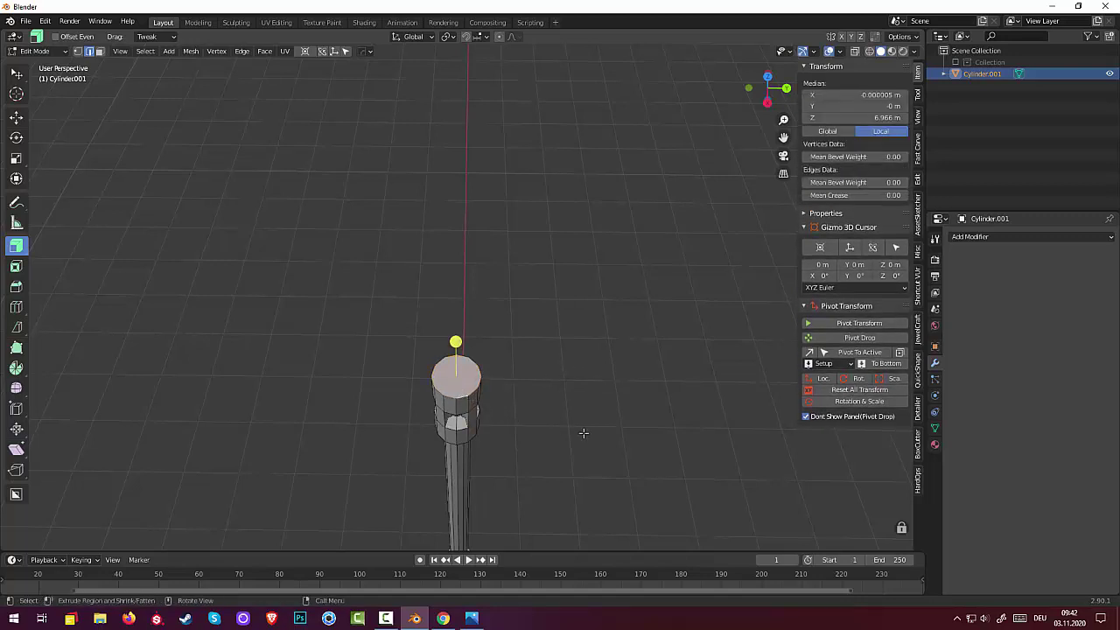
key("ctrl+b")
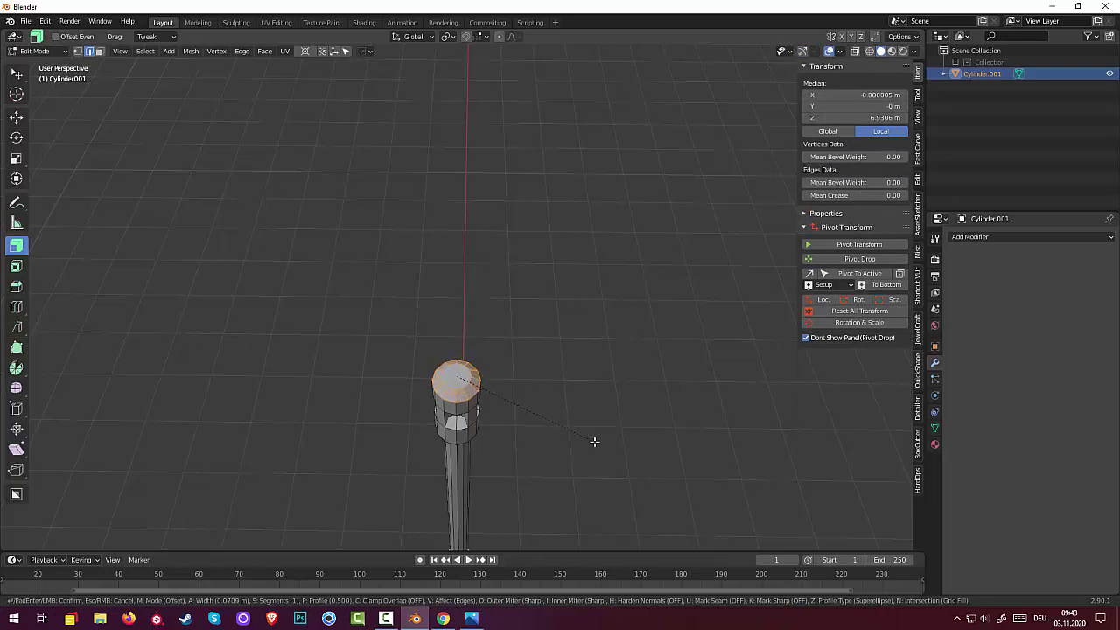
scroll(594, 442, "up", 1)
left_click(594, 440)
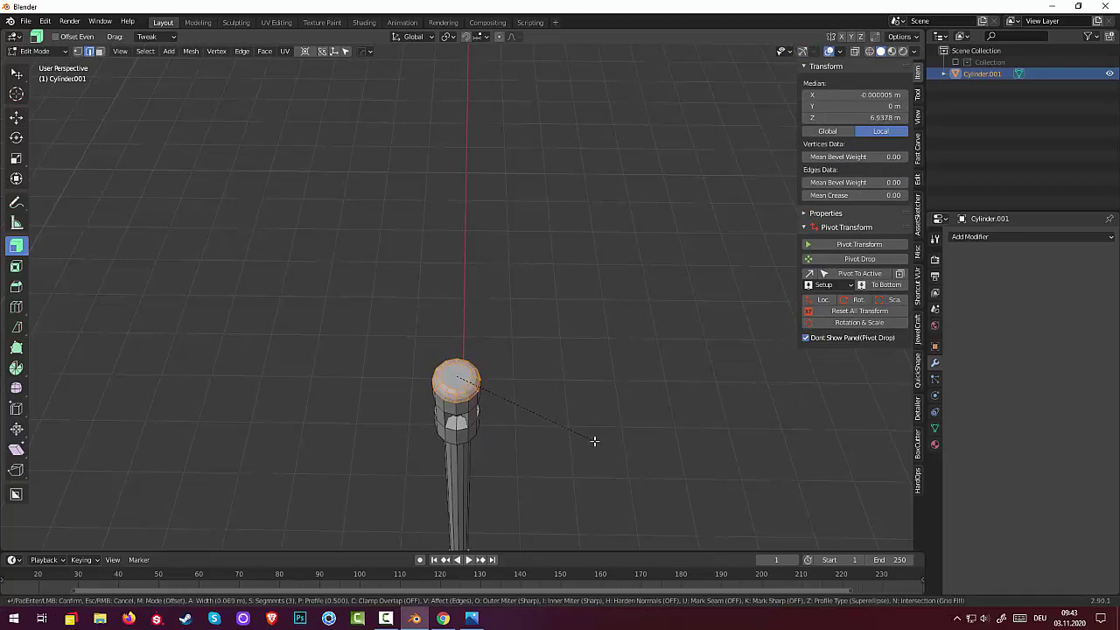
key("alt+a")
mouse_move(595, 440)
middle_mouse_down()
mouse_move(586, 329)
mouse_move(582, 357)
middle_mouse_up()
scroll(449, 431, "up", 3)
scroll(449, 431, "up", 3)
middle_click_drag(449, 431, 477, 497)
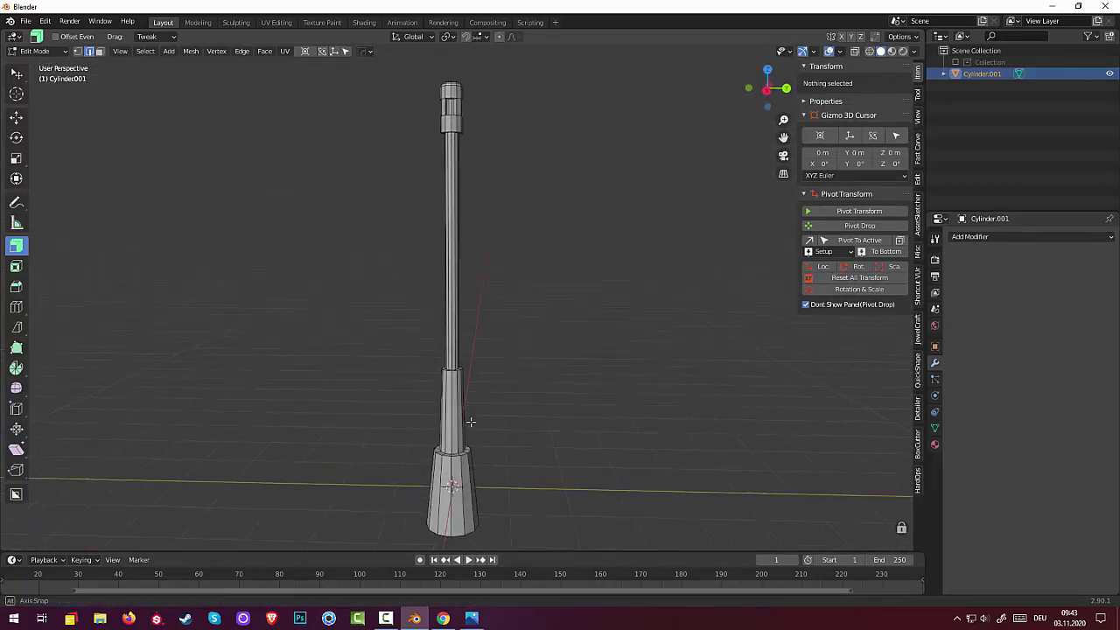
Cut a new edge loop near the cylinder's base and slide it downward.
left_click(480, 517)
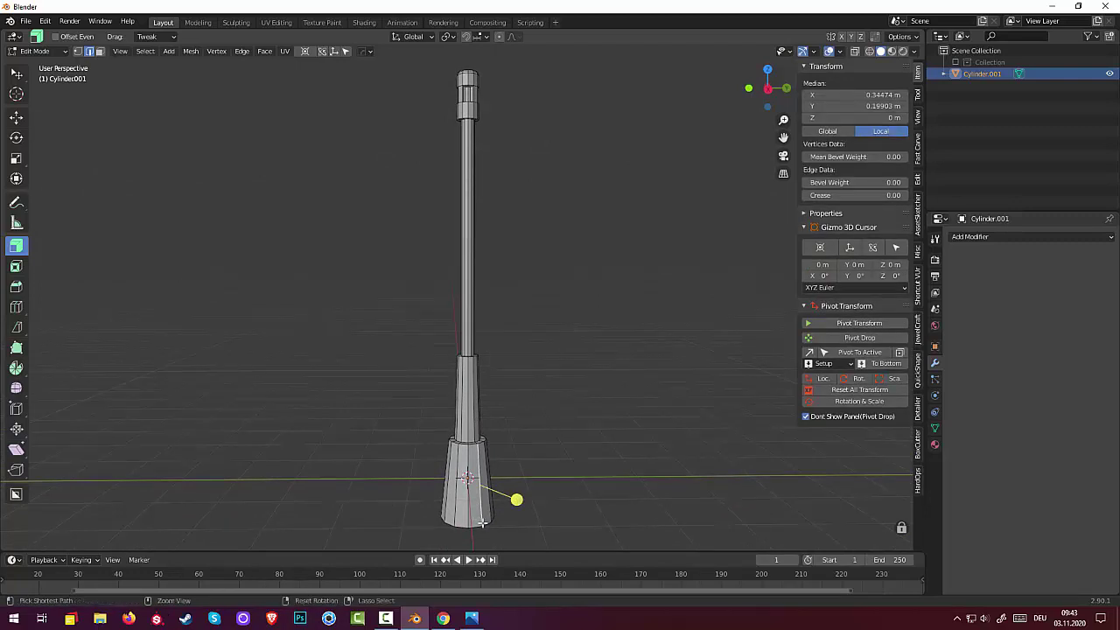
left_click(480, 516, "alt")
key("g")
key("g")
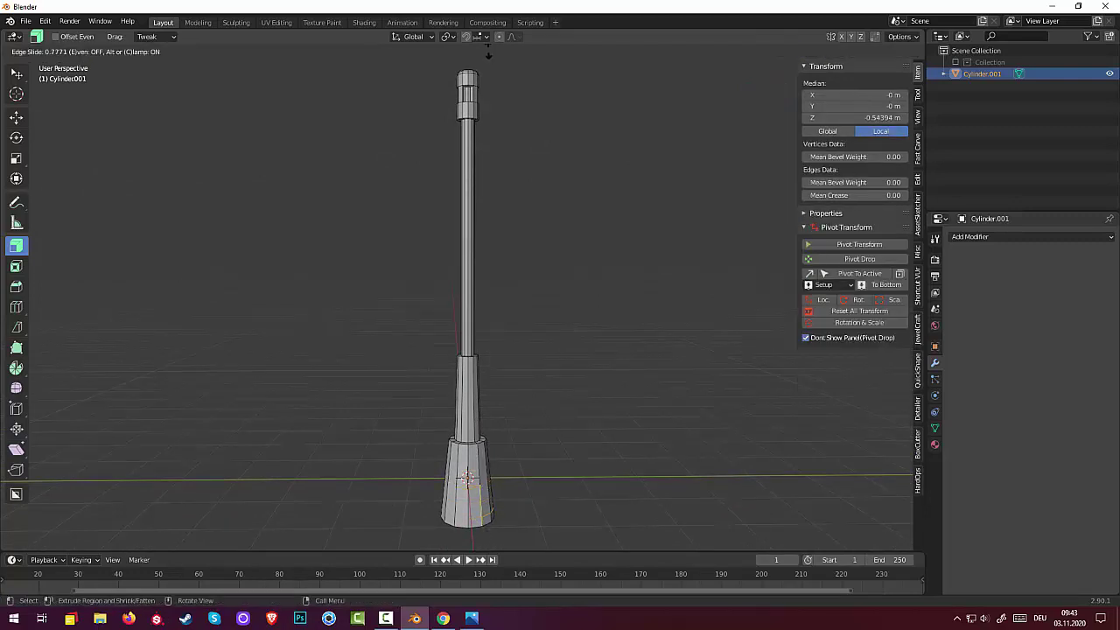
left_click(488, 53)
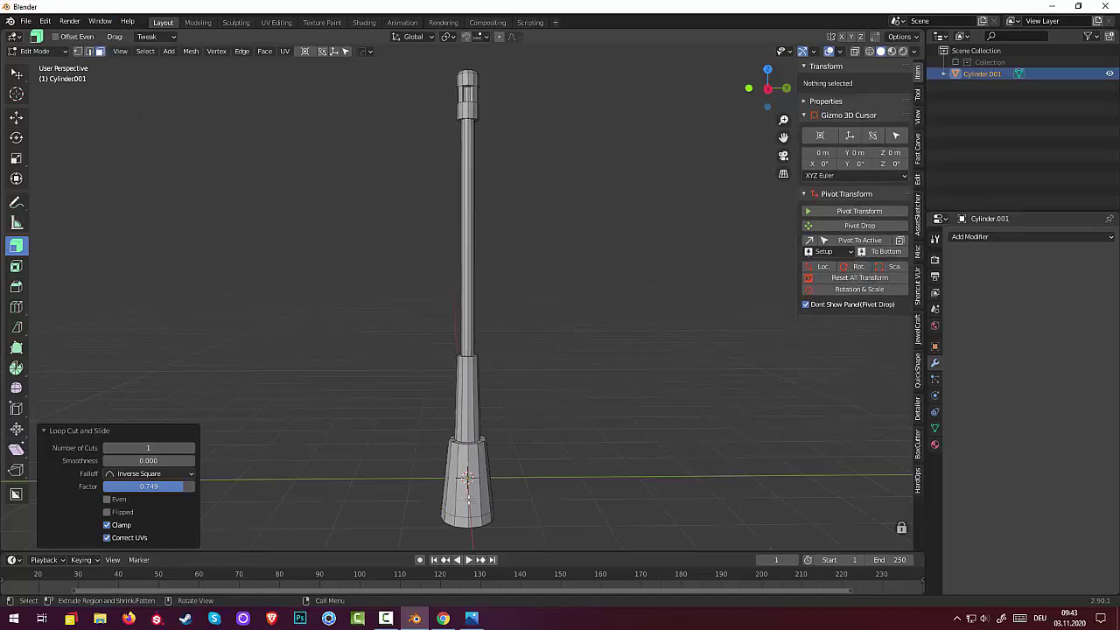
Push the bottom edge loop outward to flare the base into a wider foot.
left_click(475, 522)
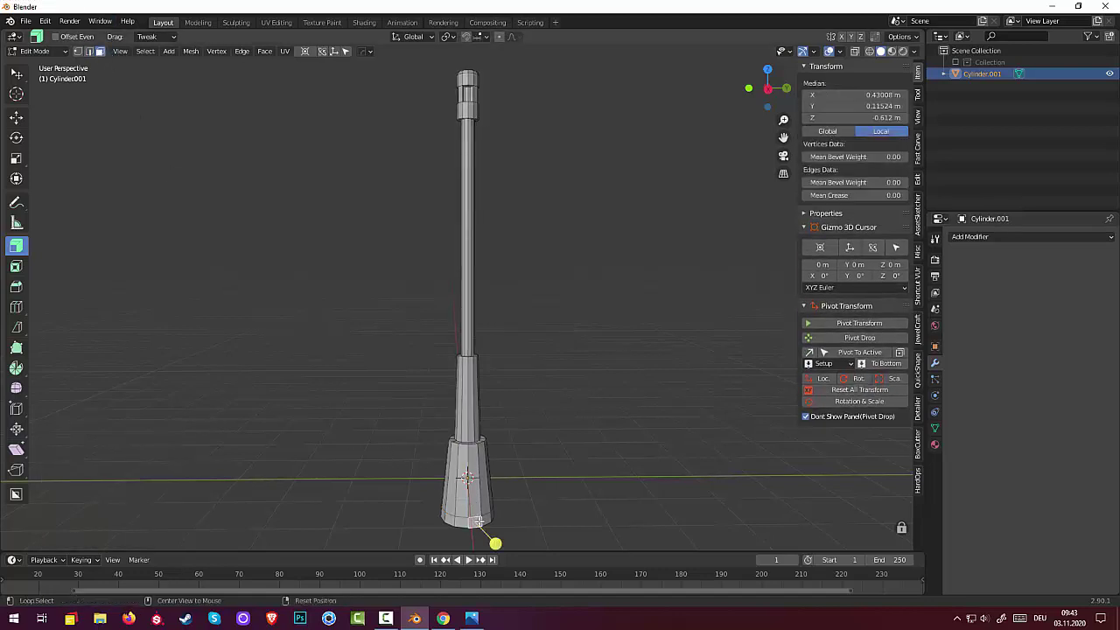
left_click(476, 523, "alt")
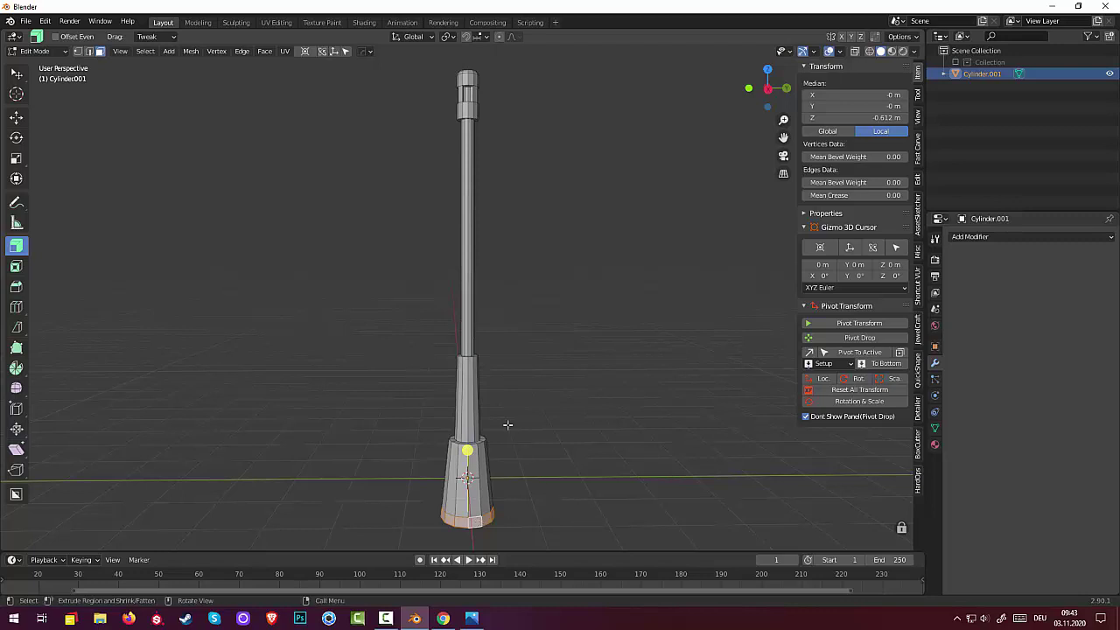
left_click_drag(468, 451, 467, 446)
left_click(445, 499)
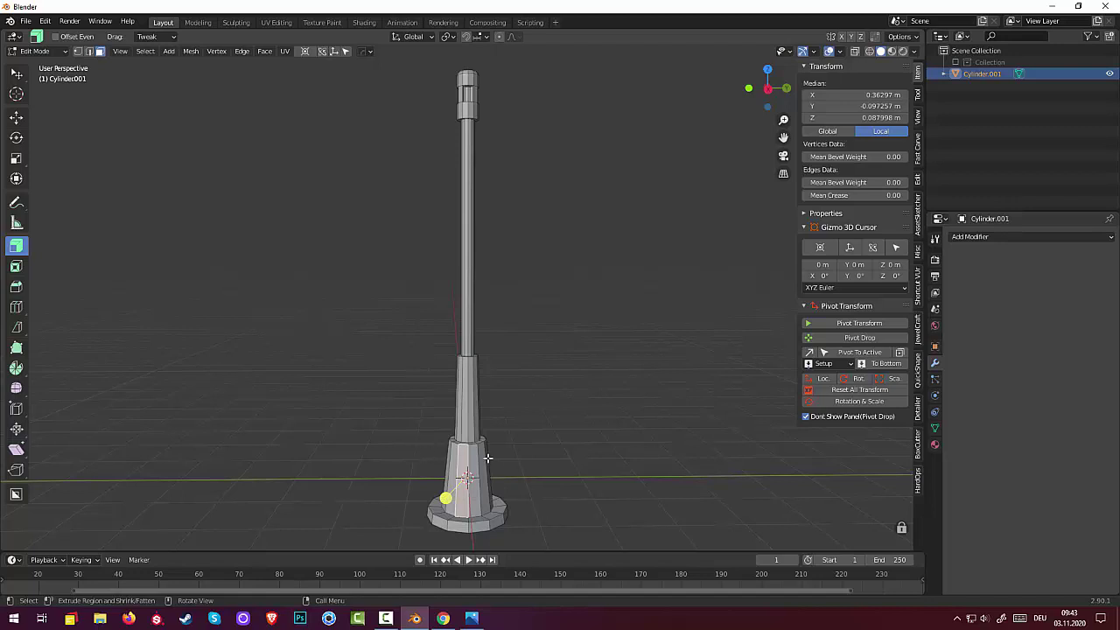
middle_click_drag(453, 461, 456, 443)
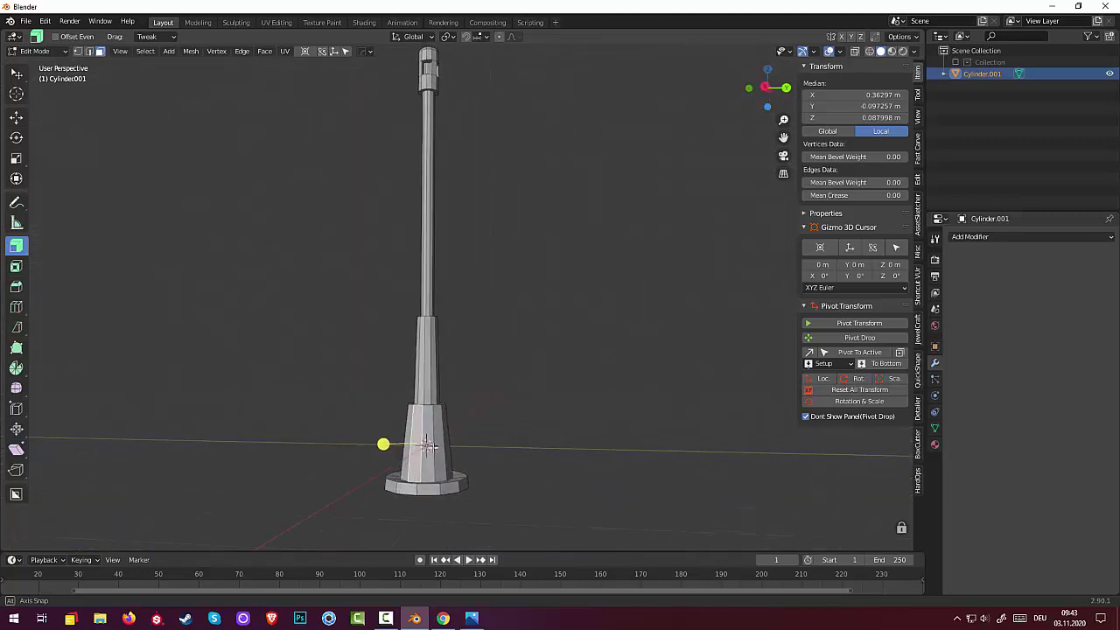
middle_click_drag(455, 443, 416, 458)
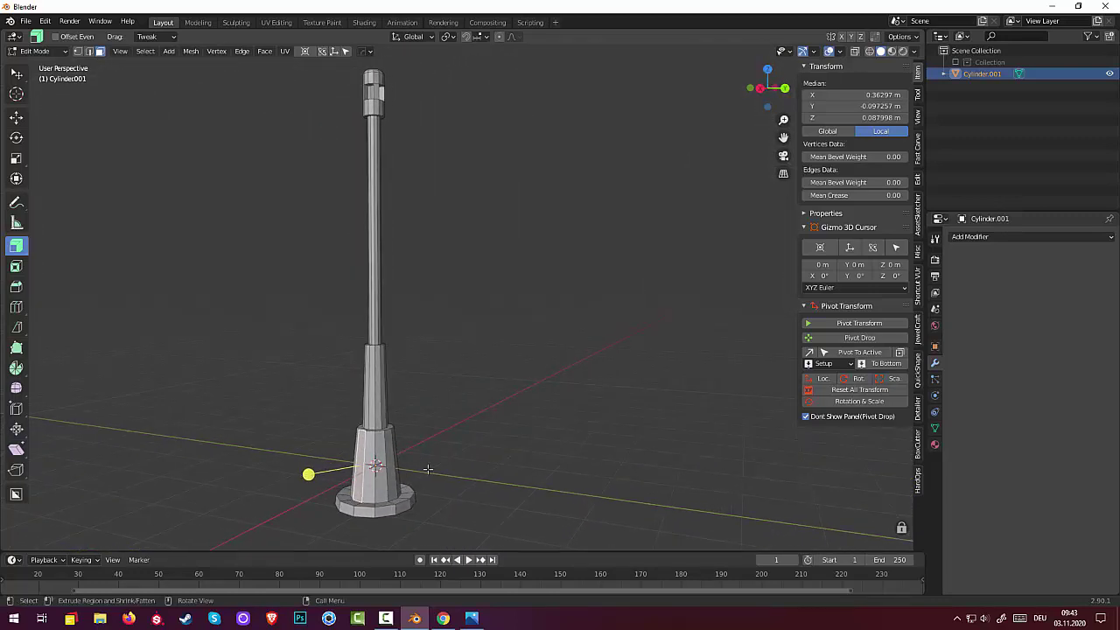
key("alt+a")
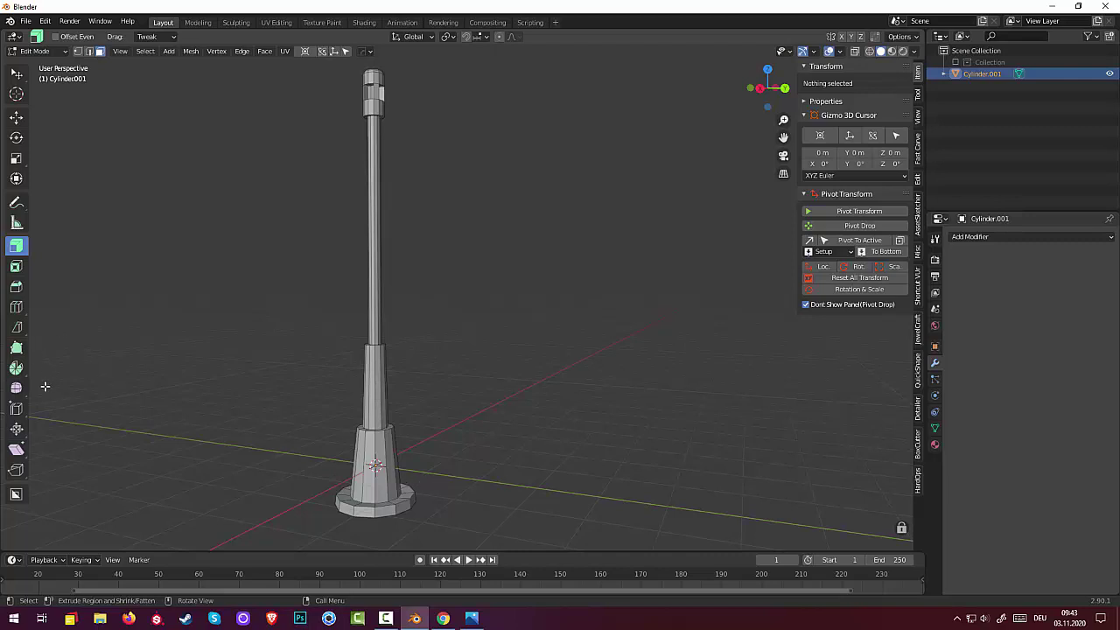
Zoom out to view the whole post, then bring up the viewport's interaction mode list.
scroll(564, 393, "down", 2)
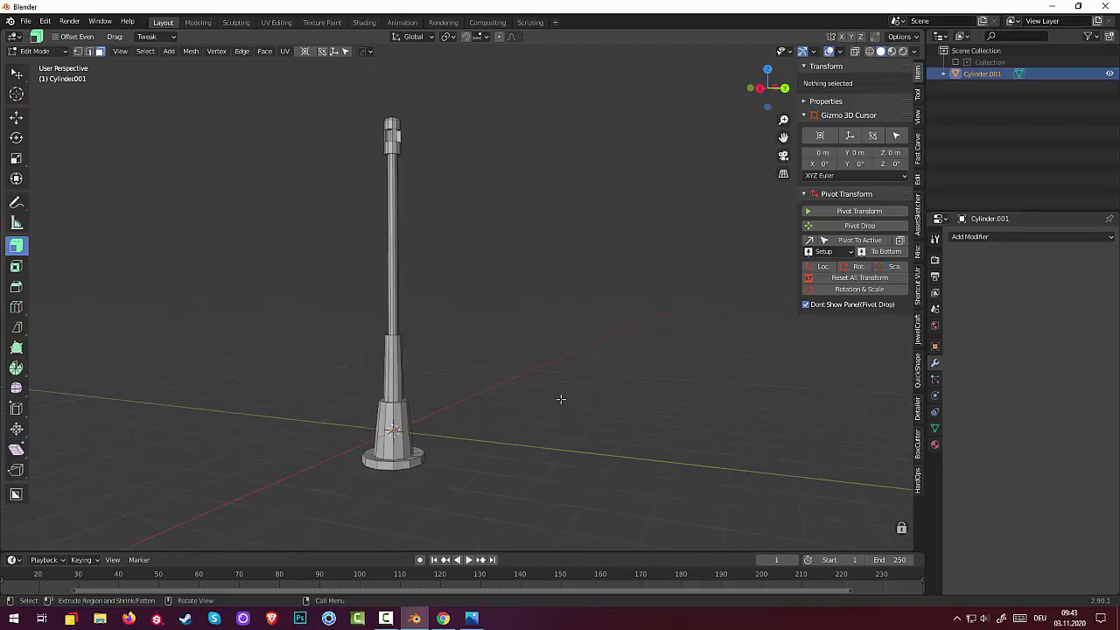
mouse_move(561, 399)
middle_mouse_down()
mouse_move(552, 395)
mouse_move(555, 411)
middle_mouse_up()
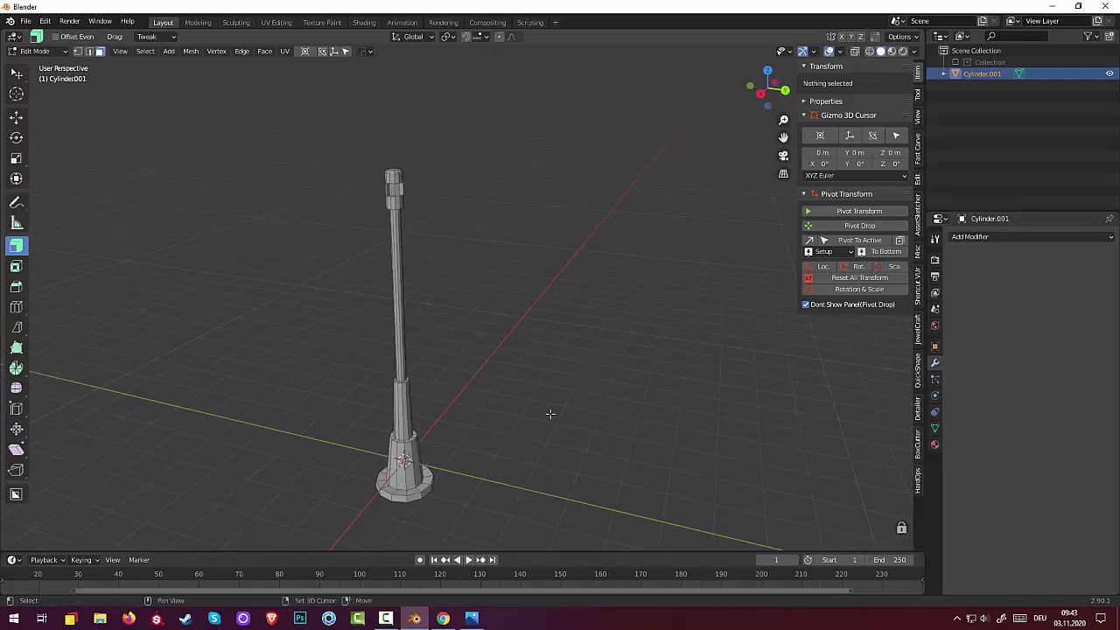
key("shift+a")
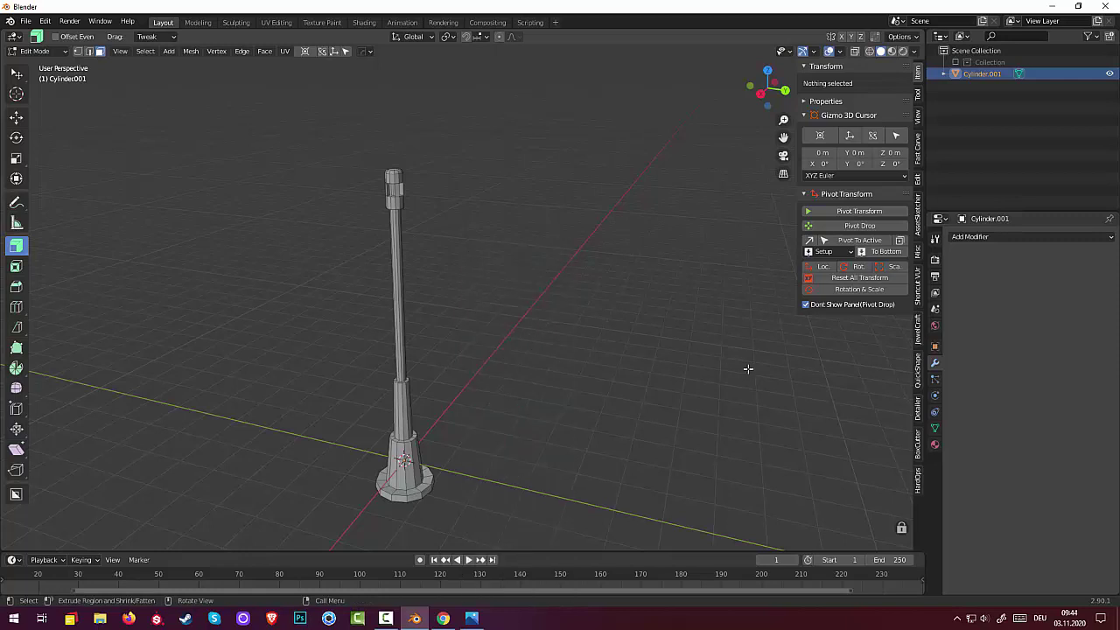
left_click(35, 53)
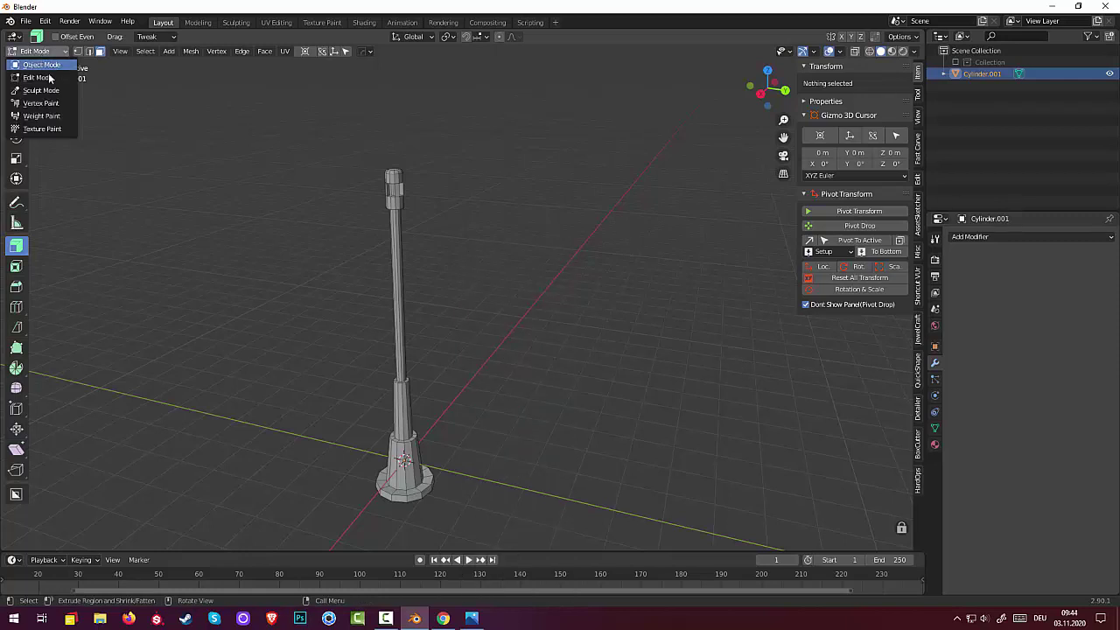
Back in Object Mode, add a Bezier circle at the origin around the mast base, scaled to 0.724.
left_click(42, 65)
key("shift+a")
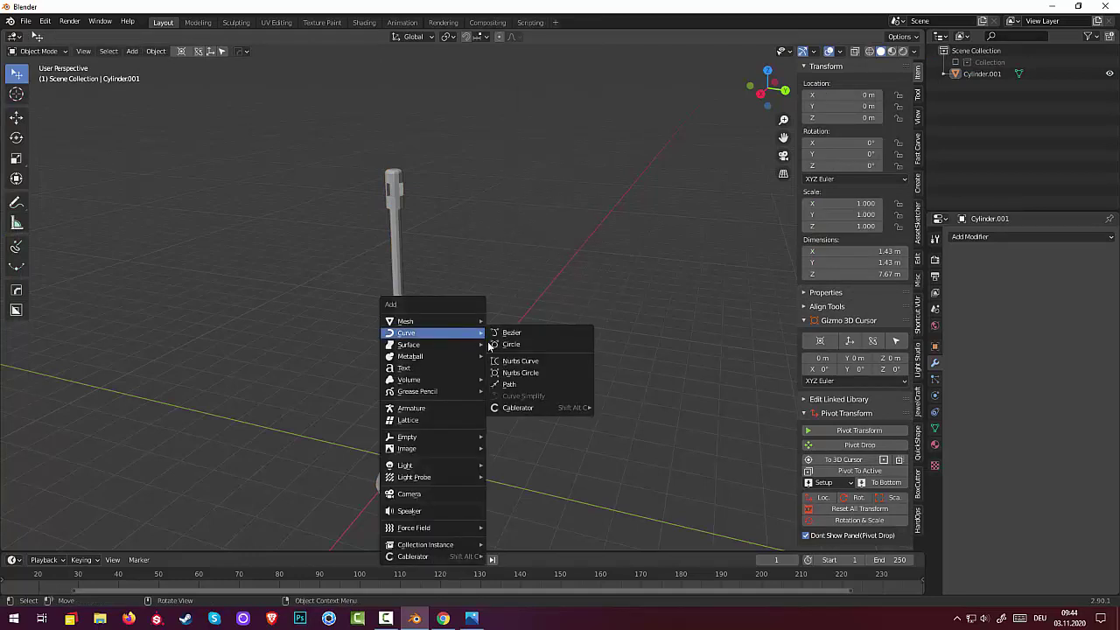
left_click(516, 344)
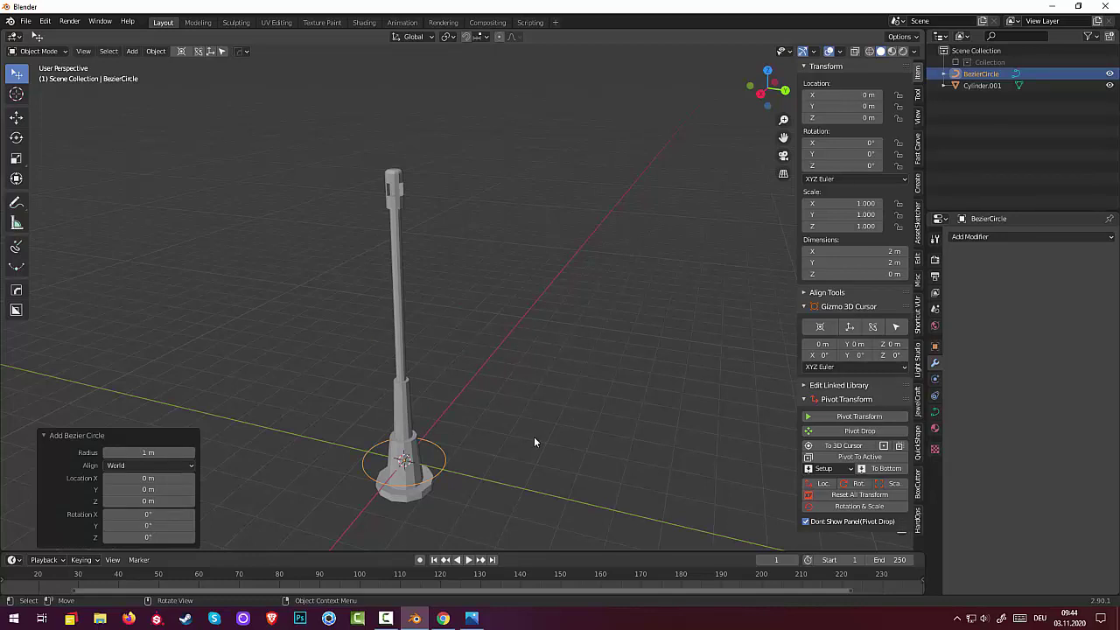
key("s")
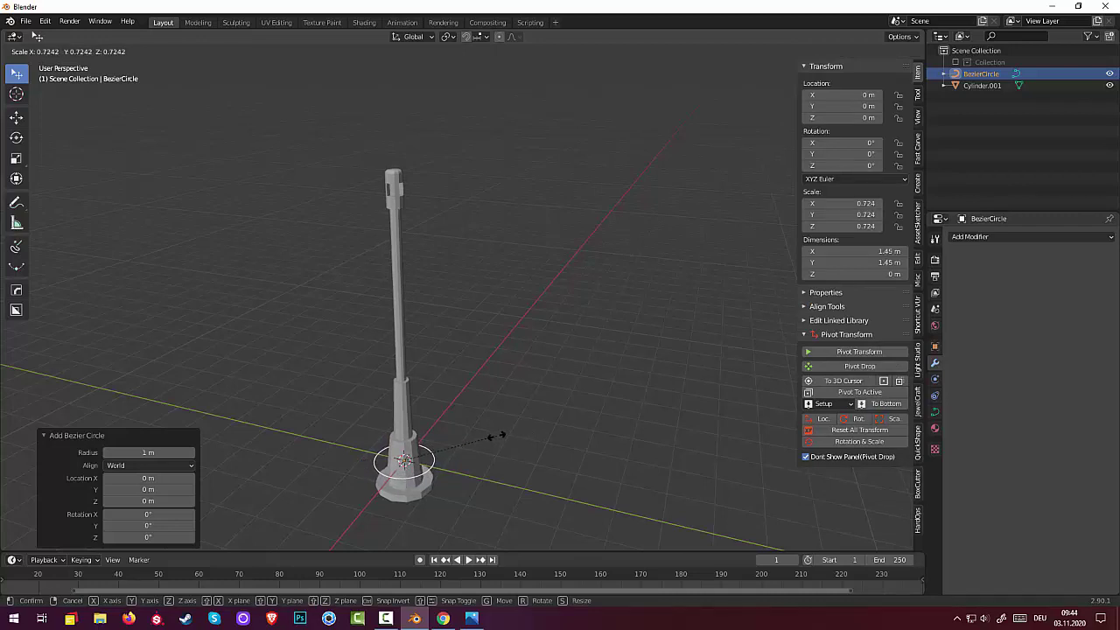
left_click(496, 435)
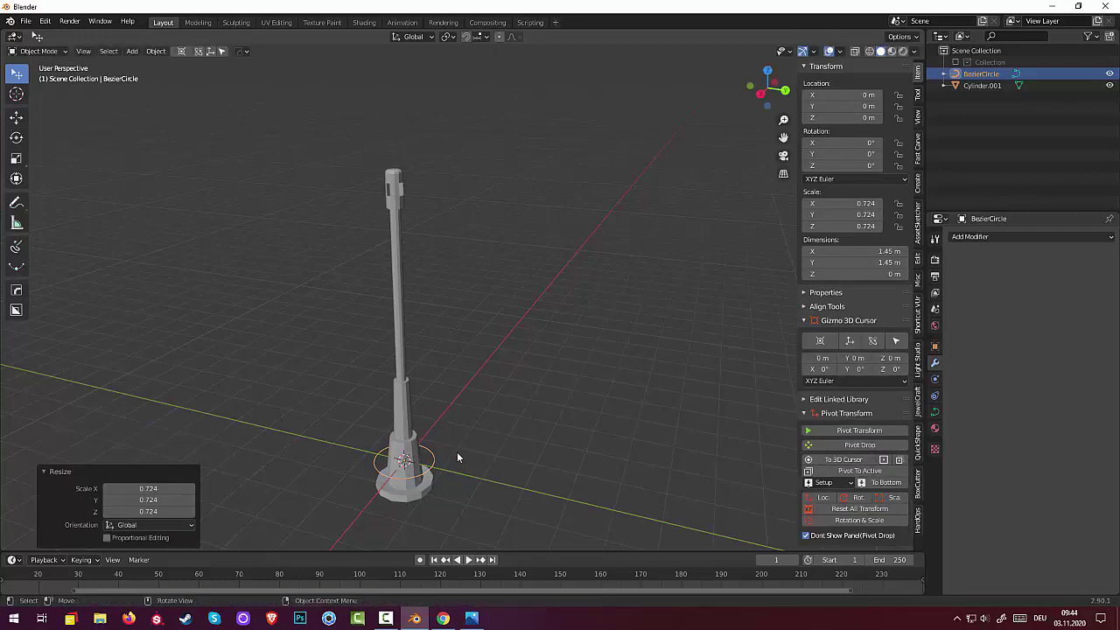
middle_click_drag(457, 452, 469, 421)
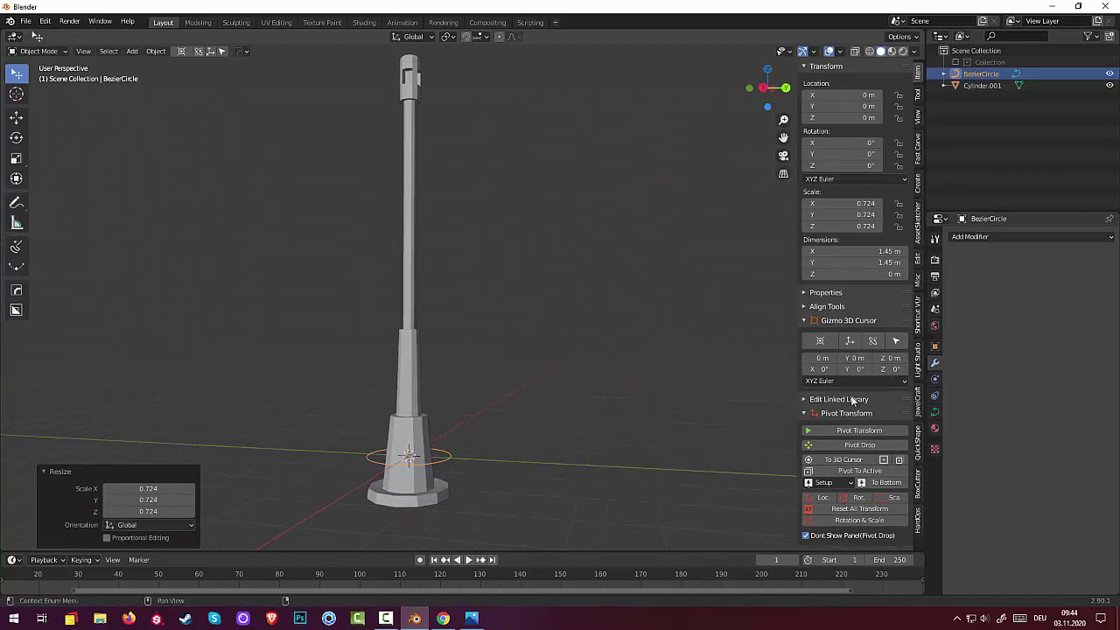
Set the Bezier circle's bevel depth to 0.02, then raise it to 0.09 m for a tube ring.
left_click(934, 412)
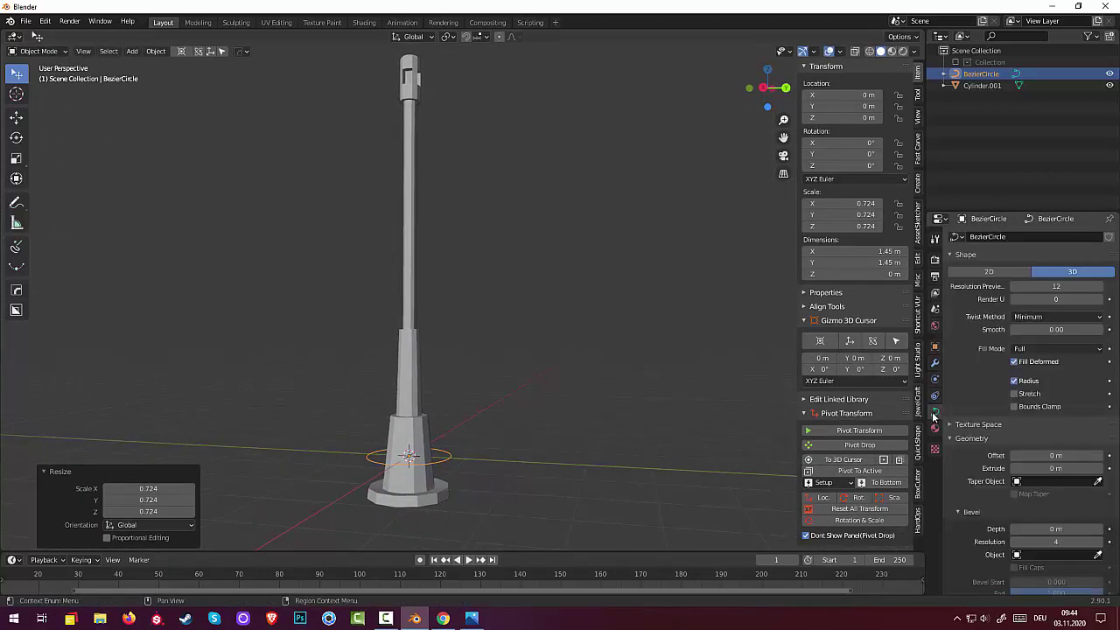
left_click(1064, 529)
type("0.02")
key("Return")
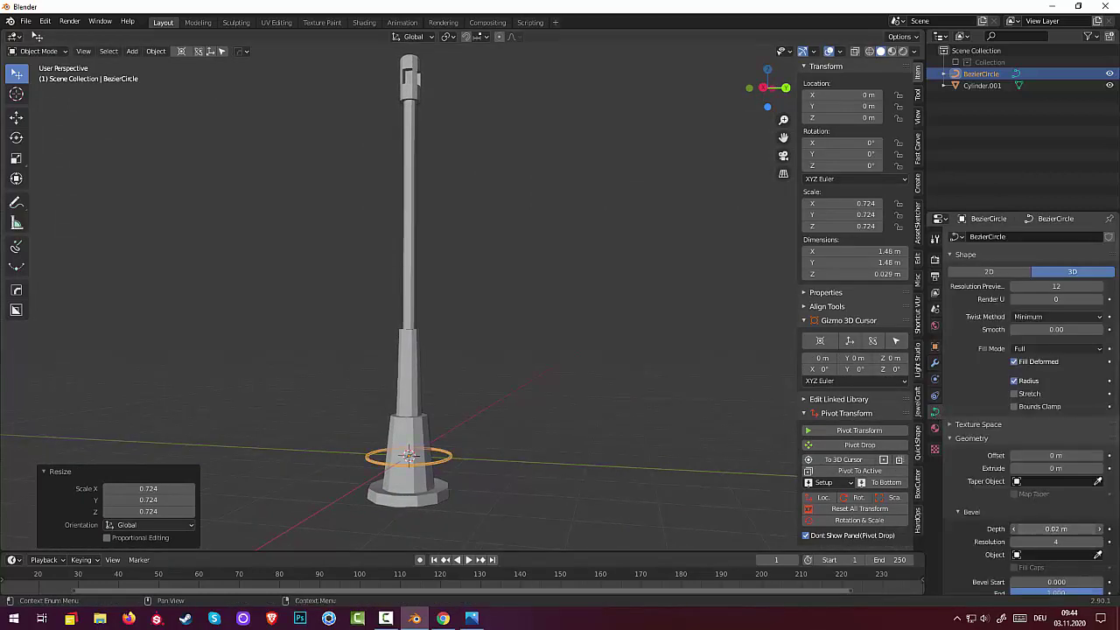
mouse_move(1056, 529)
left_mouse_down()
mouse_move(1085, 529)
mouse_move(1050, 528)
left_mouse_up()
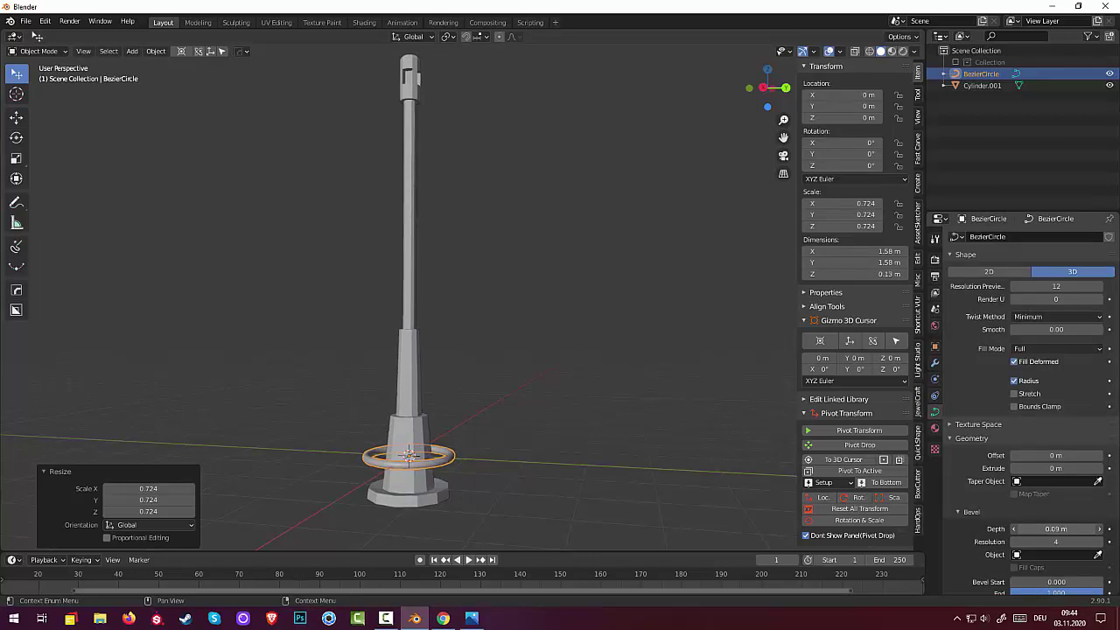
left_click(590, 499)
mouse_move(588, 497)
middle_mouse_down()
mouse_move(584, 518)
mouse_move(599, 524)
mouse_move(571, 537)
mouse_move(580, 506)
mouse_move(573, 530)
middle_mouse_up()
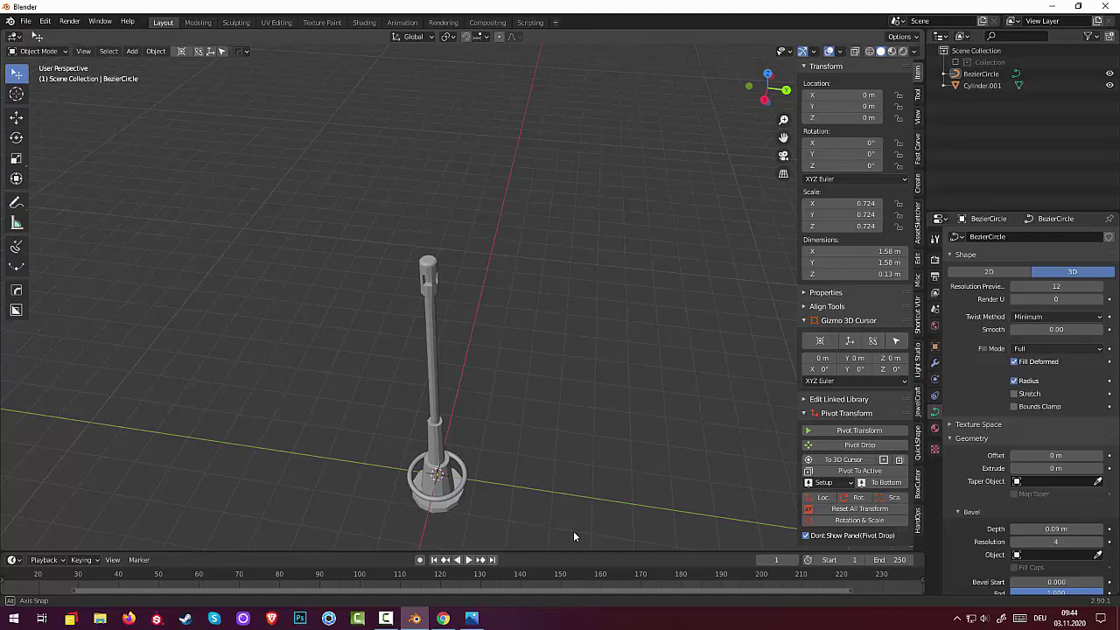
middle_click_drag(573, 530, 572, 527)
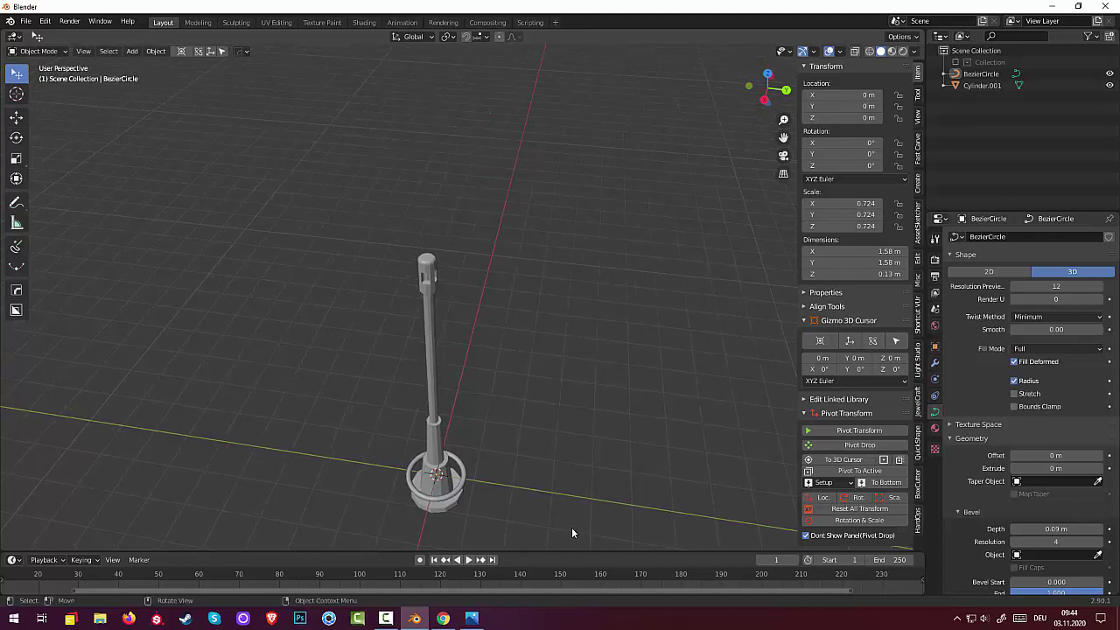
From top view, draw a straight curve down across the ring with the Draw tool.
key("KP_7")
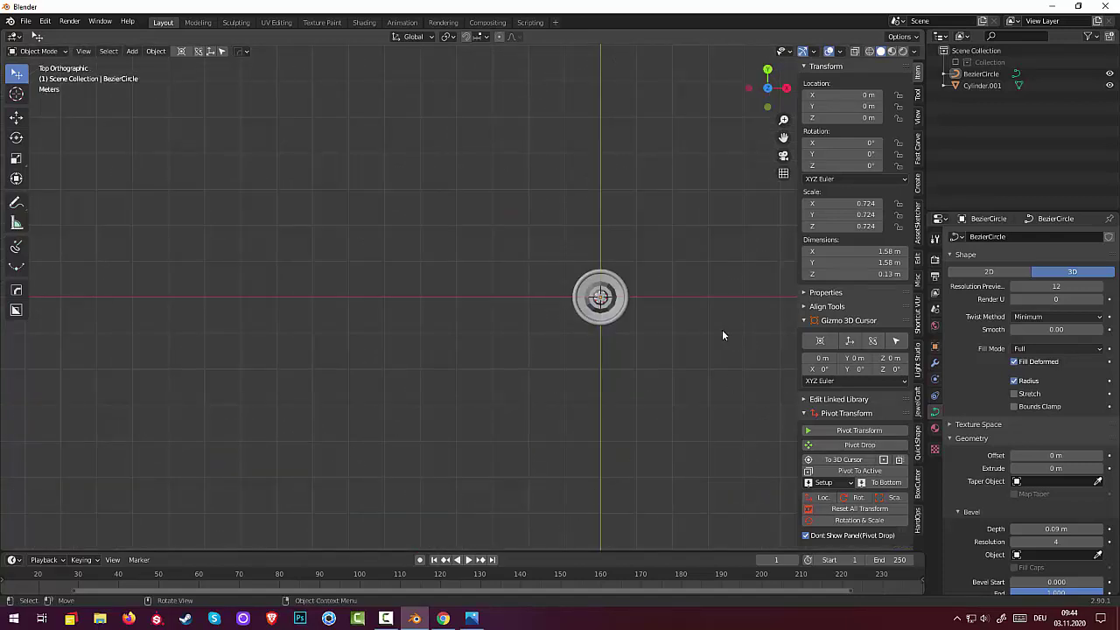
scroll(713, 329, "up", 2)
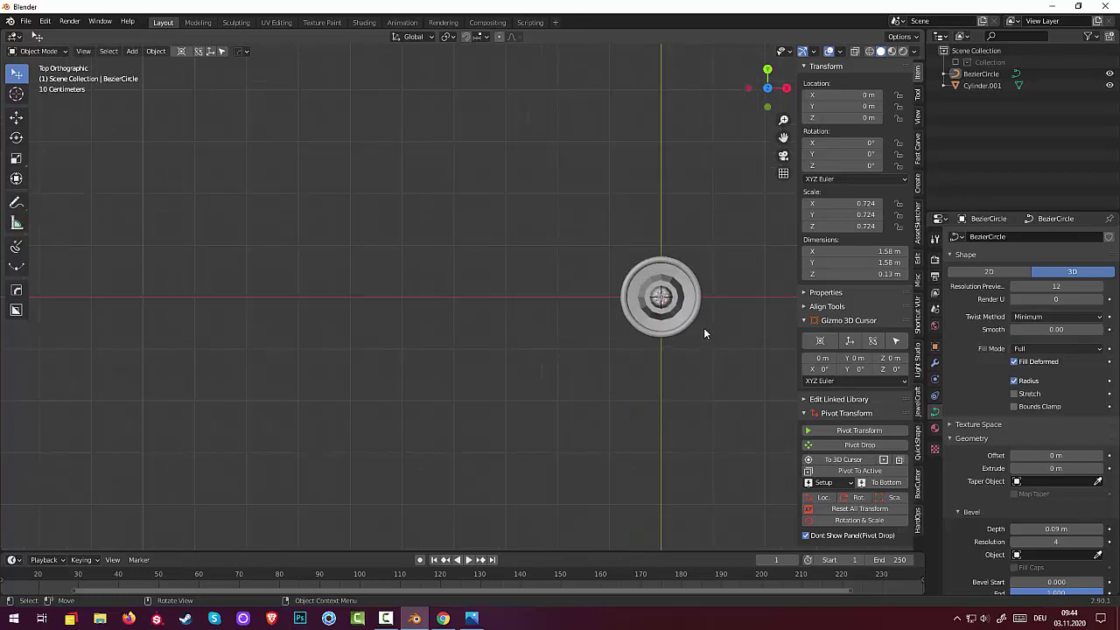
left_click(16, 247)
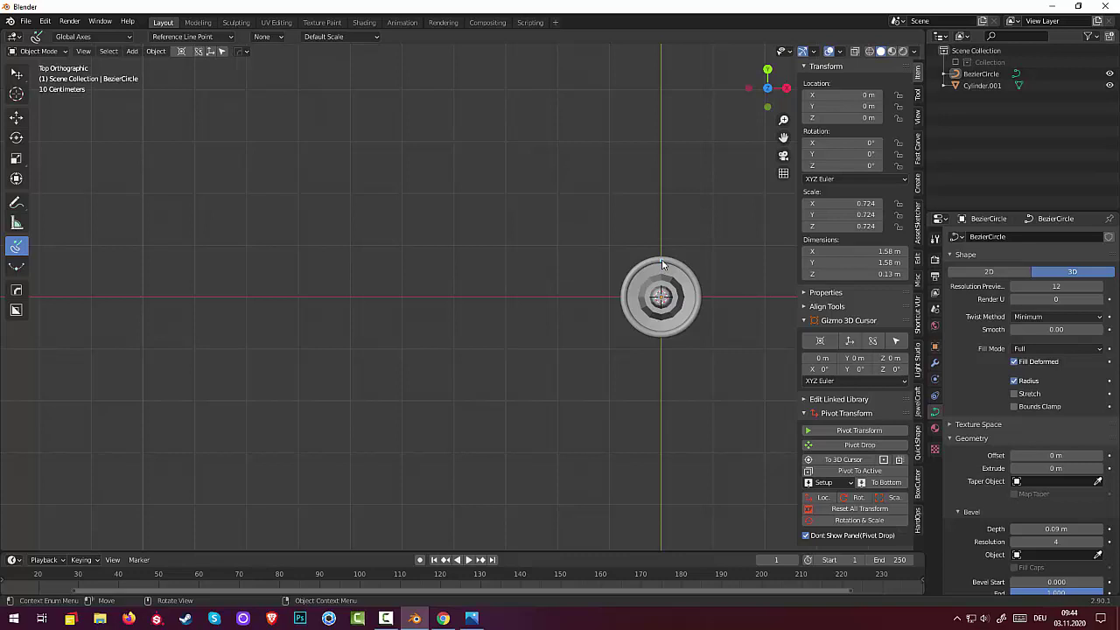
left_click_drag(662, 265, 662, 339)
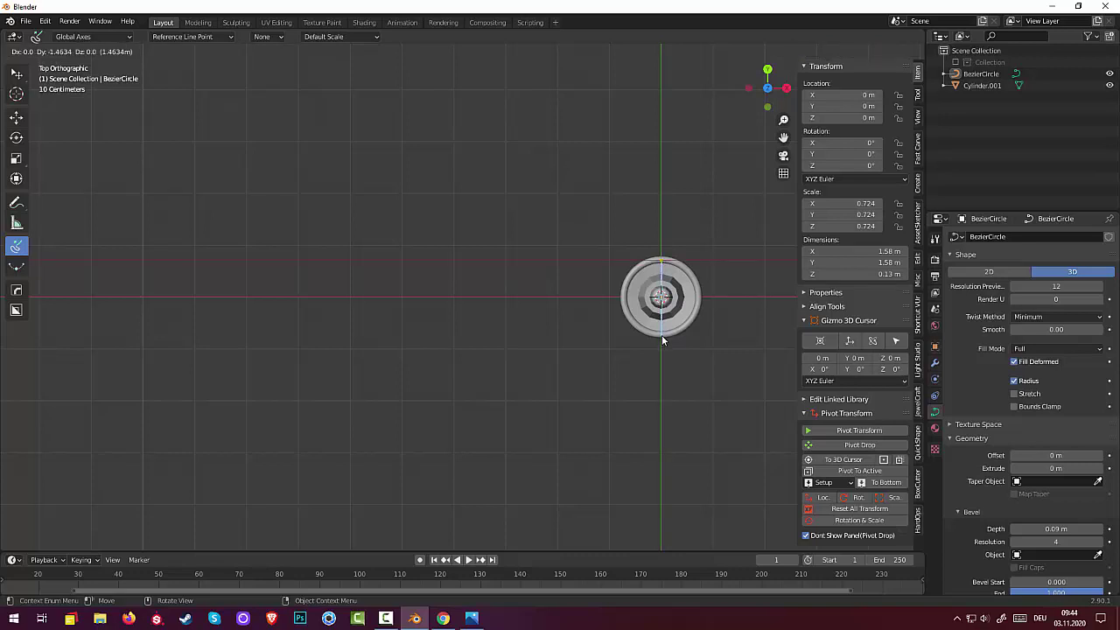
left_click(661, 339)
key("Return")
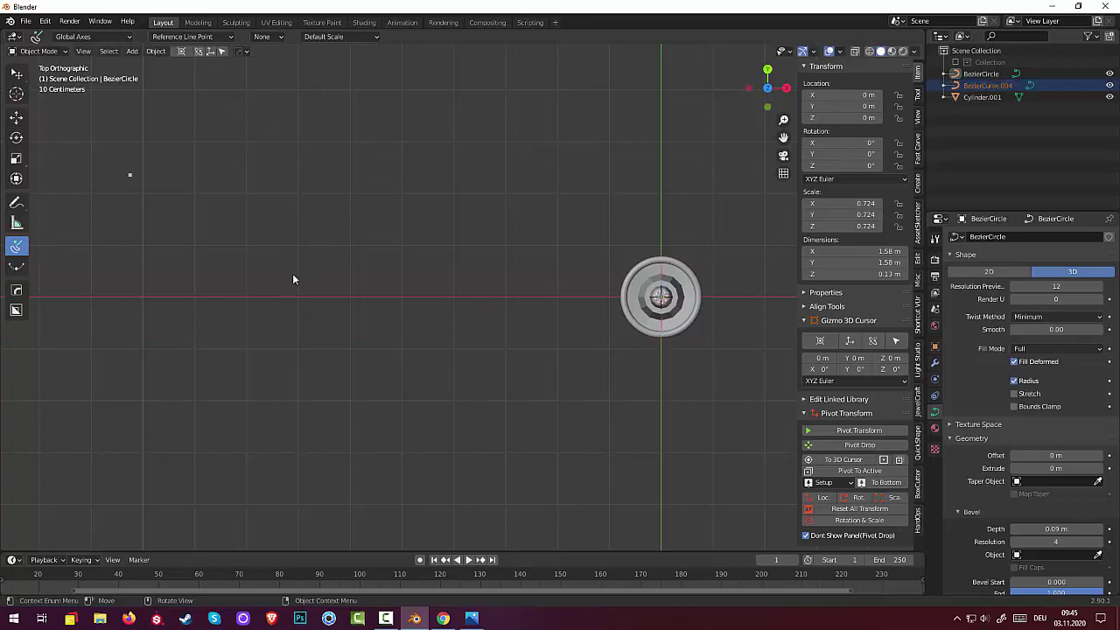
Select the mast Cylinder.001 and switch the viewport to wireframe shading.
left_click(35, 50)
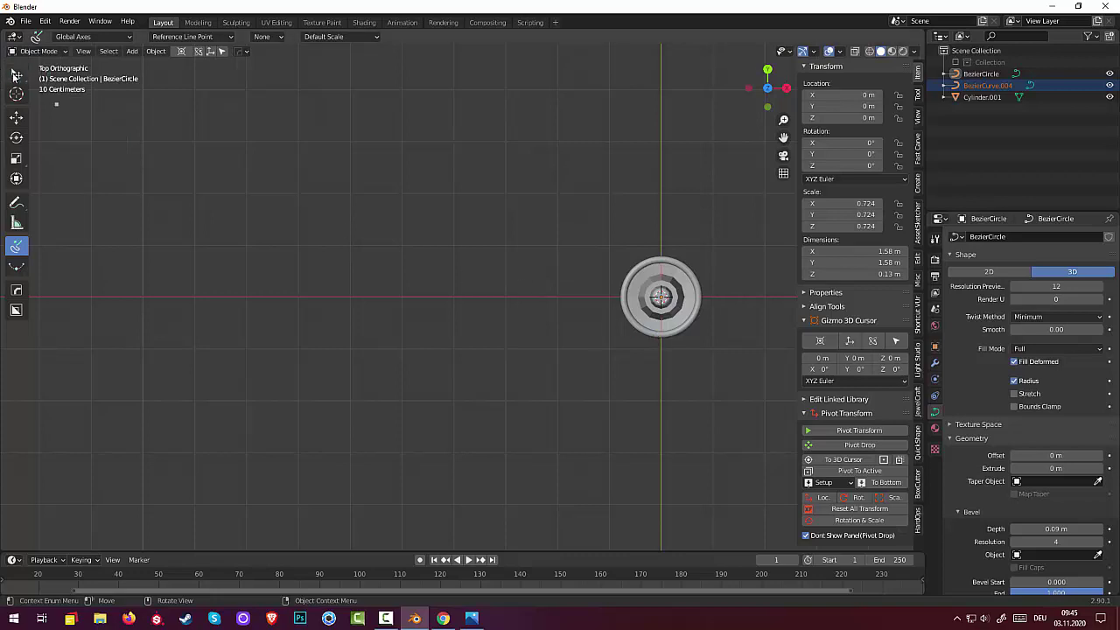
left_click_drag(15, 75, 54, 86)
left_click(53, 86)
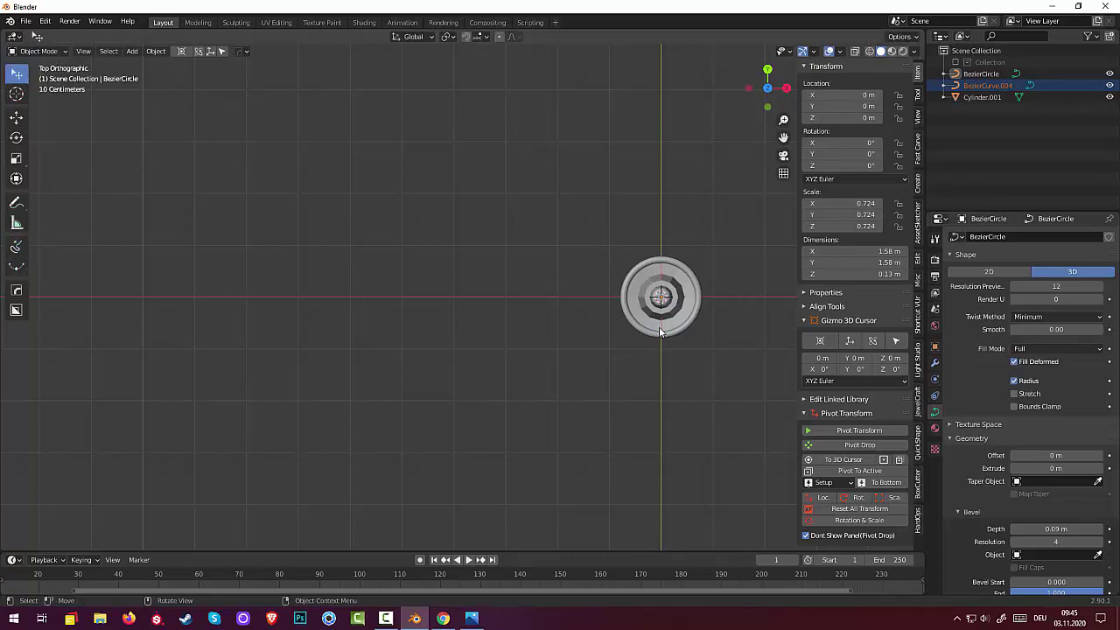
left_click(661, 330)
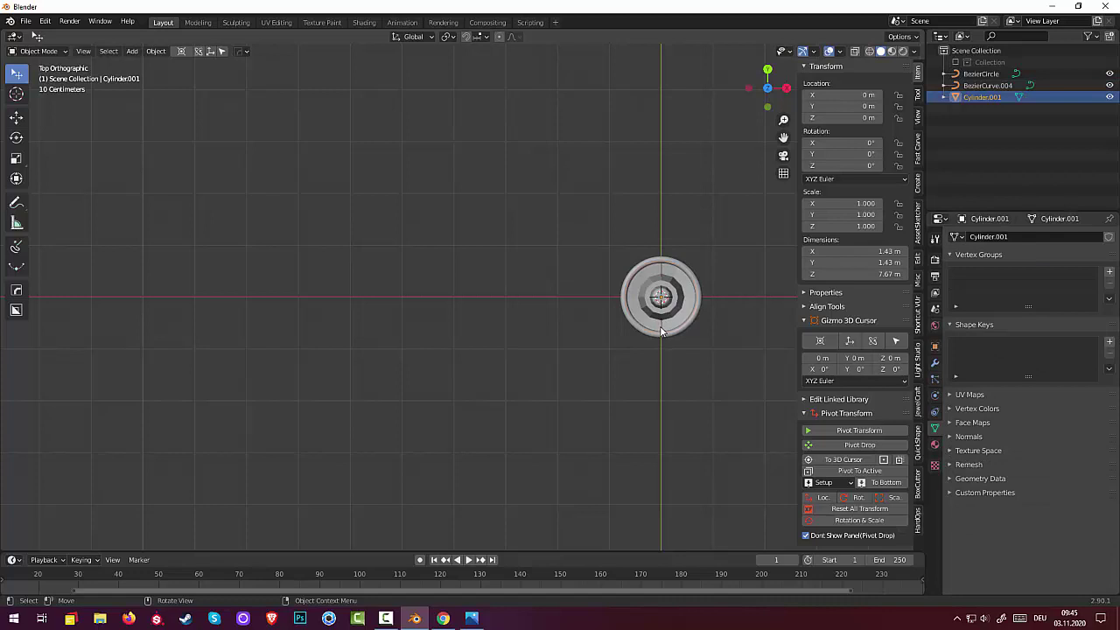
mouse_move(661, 334)
middle_mouse_down()
mouse_move(658, 184)
mouse_move(699, 232)
middle_mouse_up()
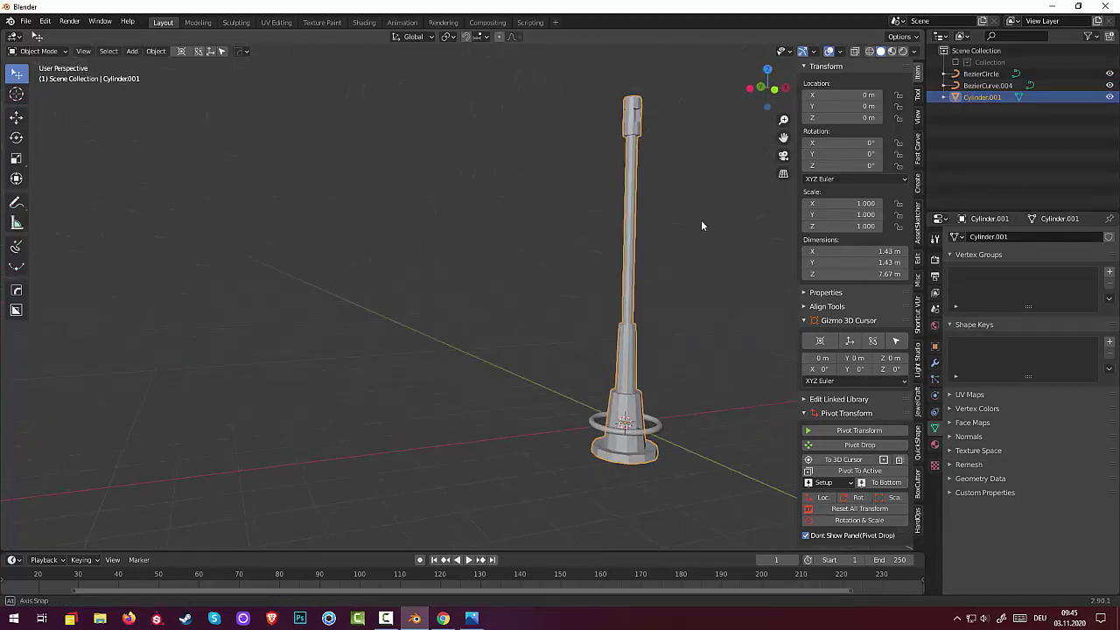
left_click(868, 51)
mouse_move(669, 390)
middle_mouse_down()
mouse_move(547, 305)
mouse_move(521, 439)
mouse_move(657, 500)
mouse_move(677, 482)
mouse_move(545, 362)
mouse_move(718, 205)
middle_mouse_up()
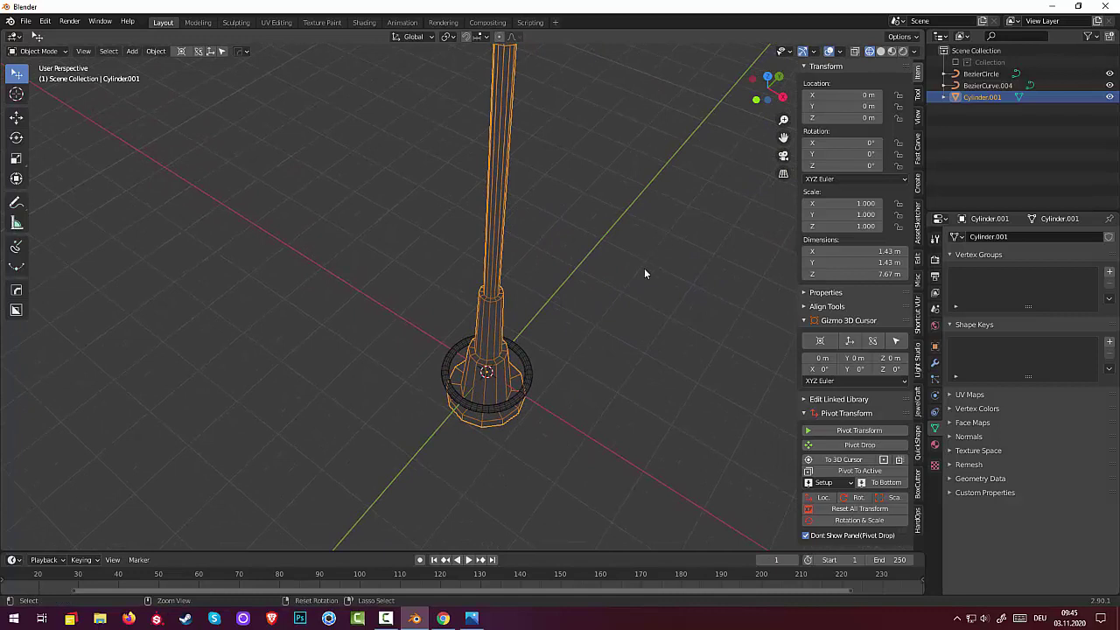
Undo away the extra curve while restoring the ring's 0.09 m bevel.
key("ctrl+z")
key("ctrl+z")
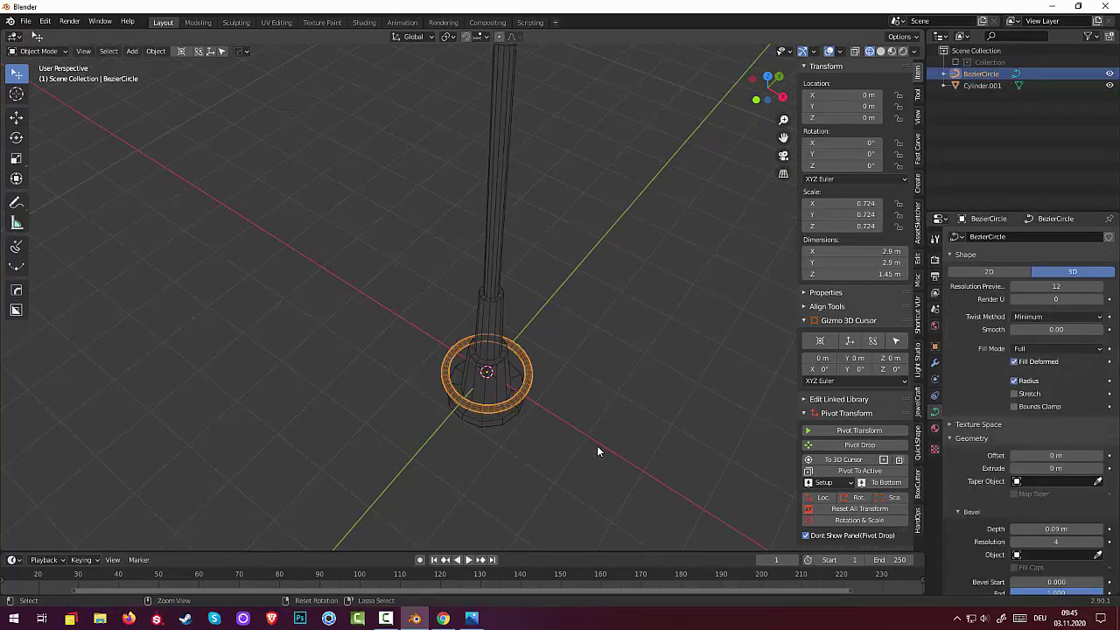
key("ctrl+z")
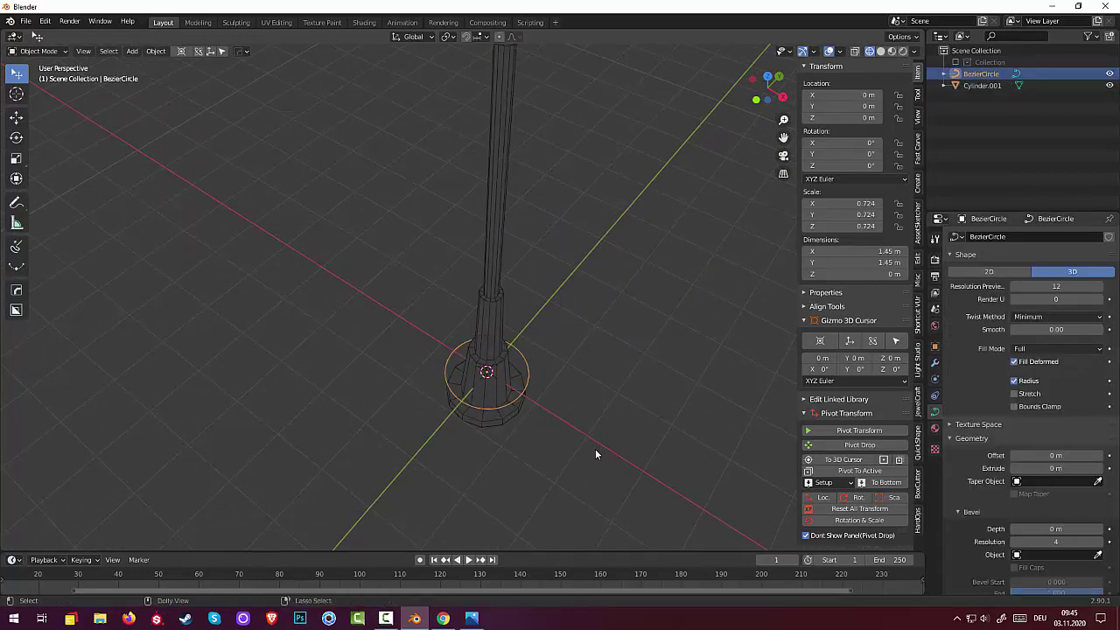
key("ctrl+shift+z")
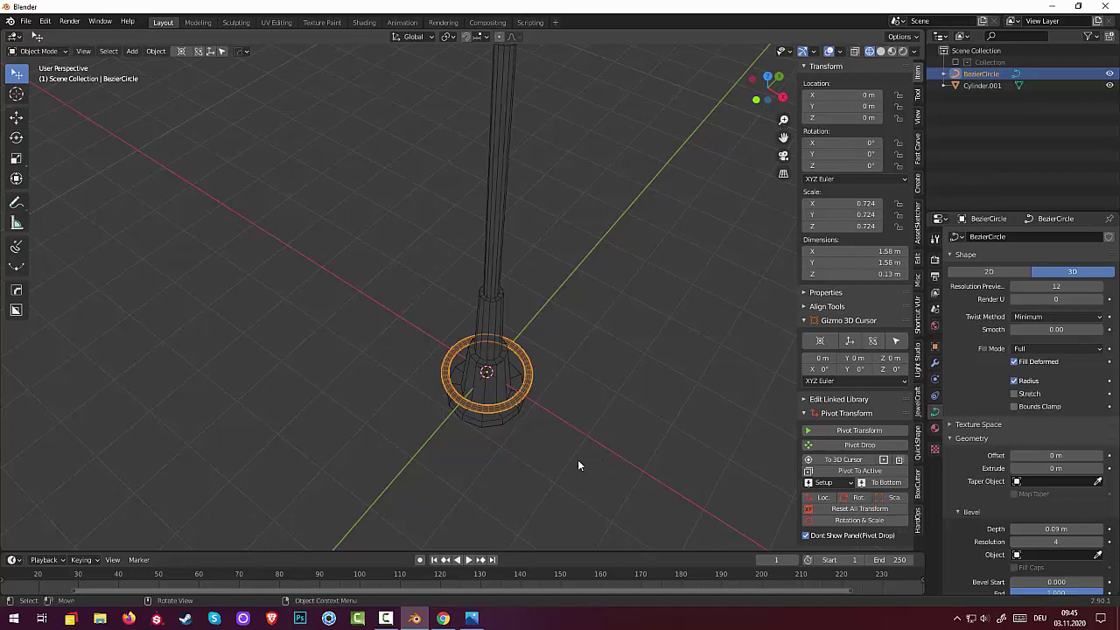
mouse_move(577, 459)
middle_mouse_down()
mouse_move(553, 478)
mouse_move(459, 453)
middle_mouse_up()
scroll(459, 451, "up", 3)
scroll(459, 452, "up", 1)
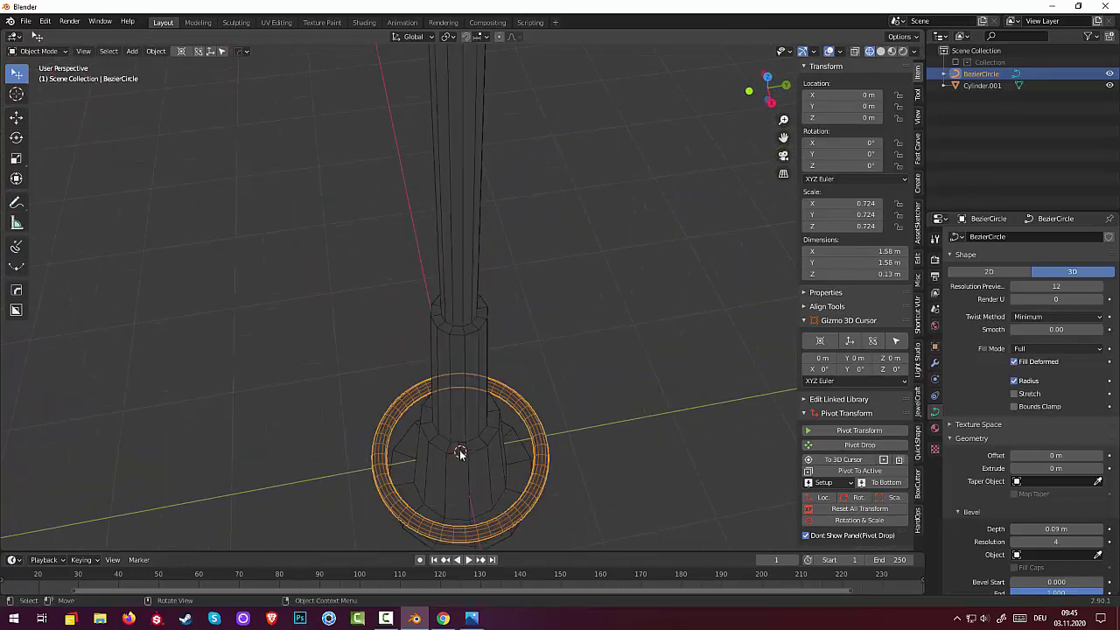
Reselect the bevelled BezierCircle ring from a lower side view.
left_click(647, 448)
mouse_move(640, 444)
middle_mouse_down()
mouse_move(680, 364)
mouse_move(701, 426)
mouse_move(687, 444)
mouse_move(675, 455)
mouse_move(598, 447)
middle_mouse_up()
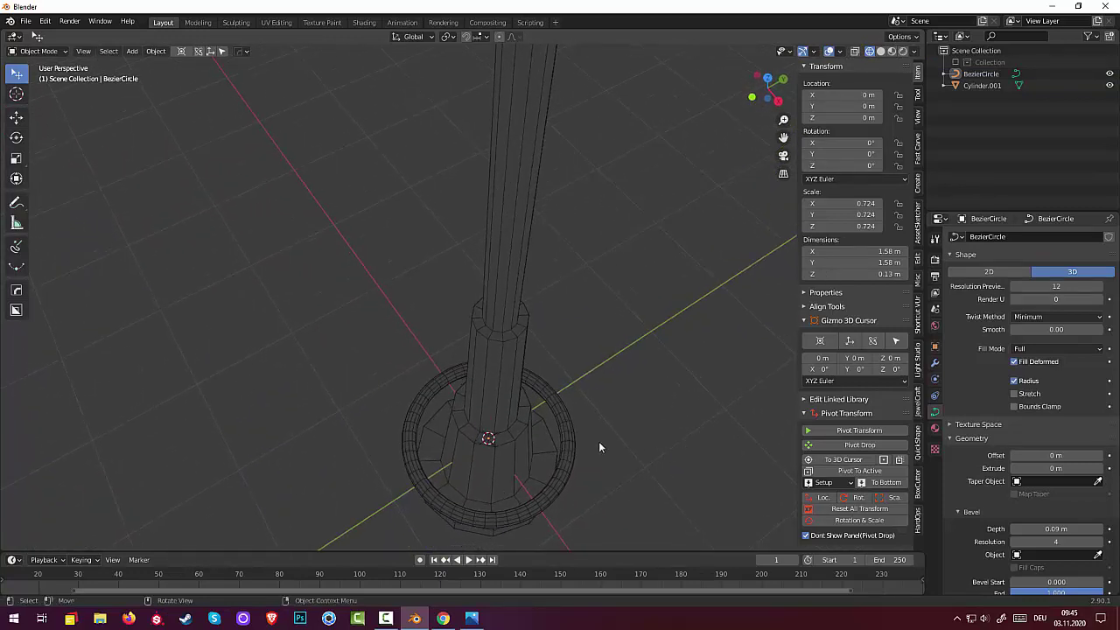
left_click(450, 379)
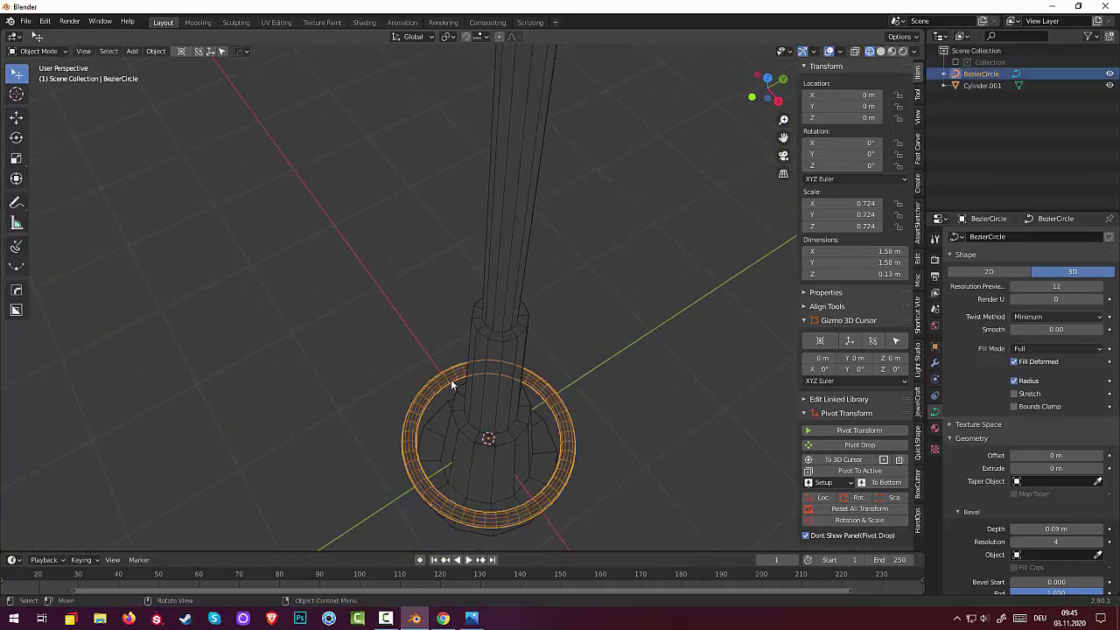
left_click(43, 53)
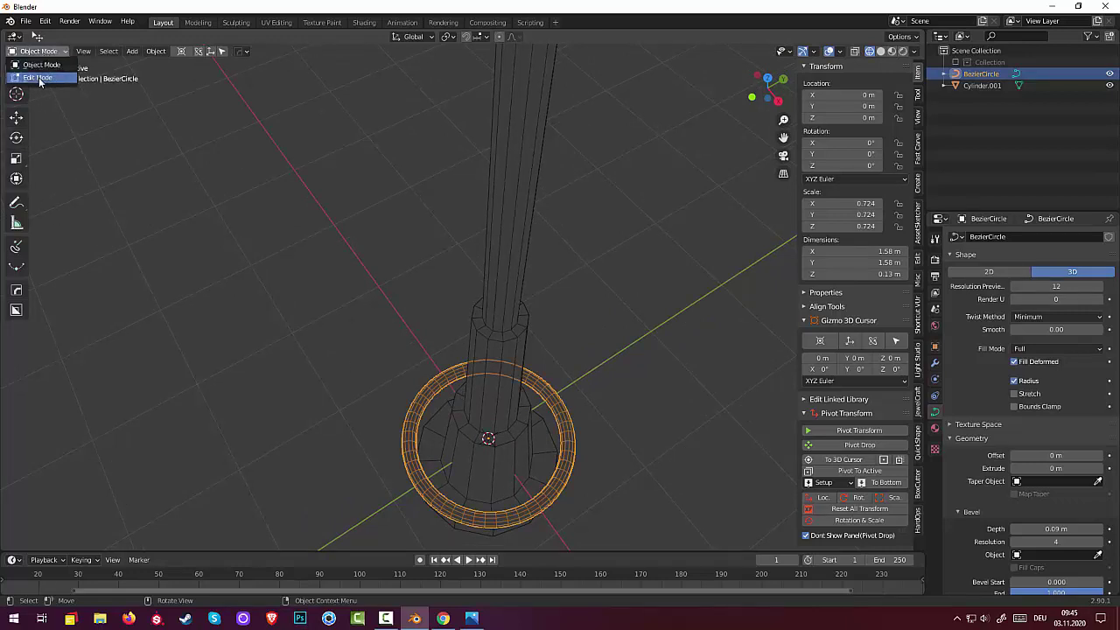
After checking a control point in Edit Mode, convert the BezierCircle ring to a mesh.
left_click(40, 77)
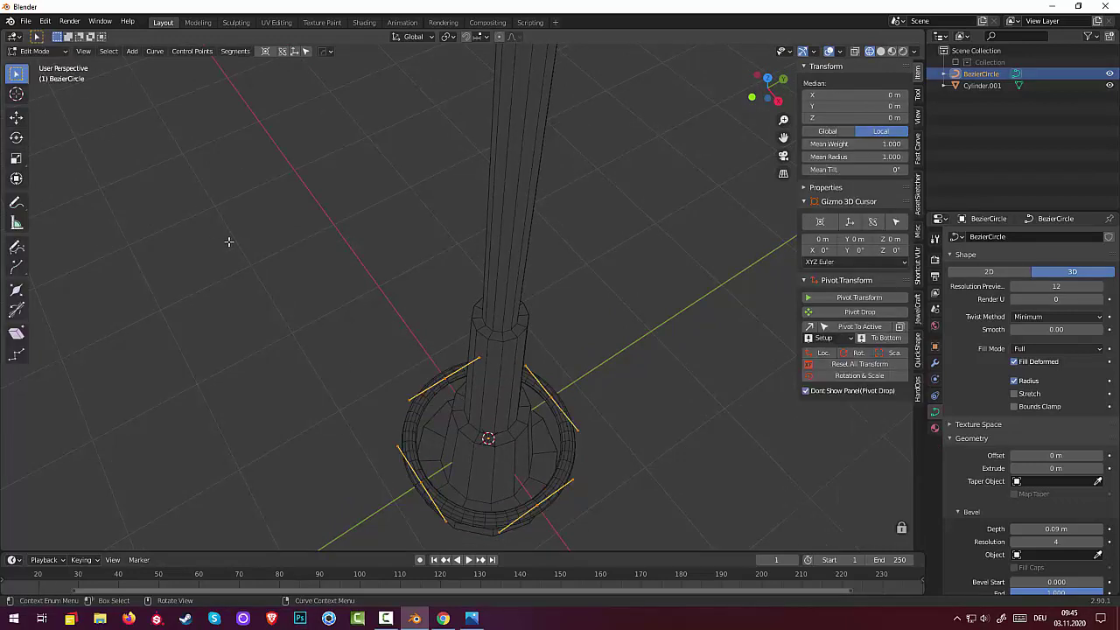
left_click(267, 301)
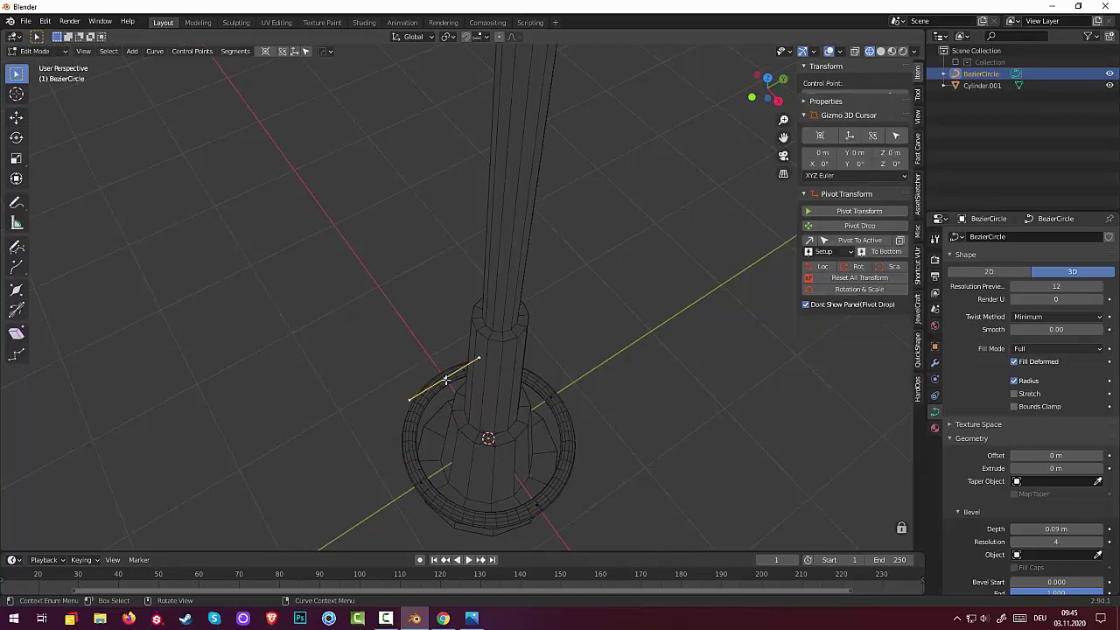
left_click(444, 379)
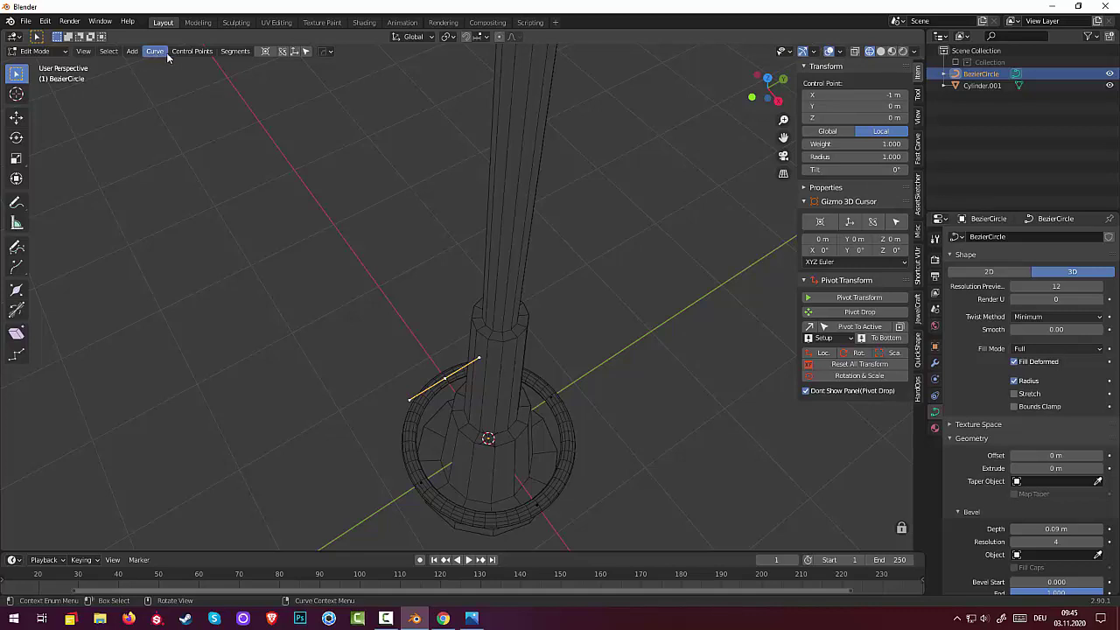
left_click(34, 51)
left_click(35, 65)
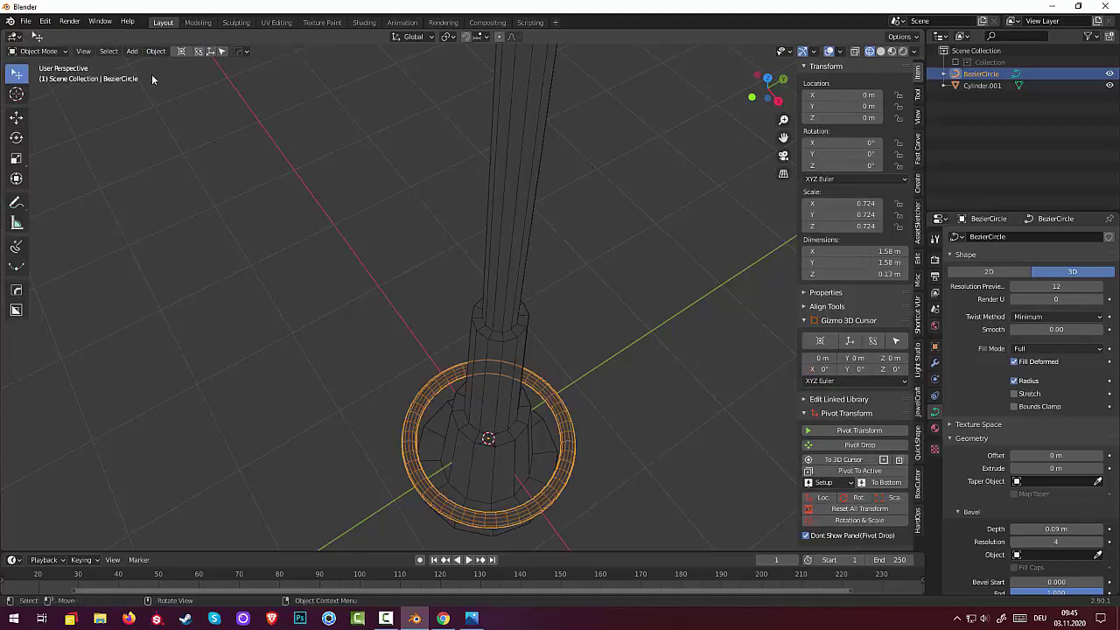
left_click(158, 50)
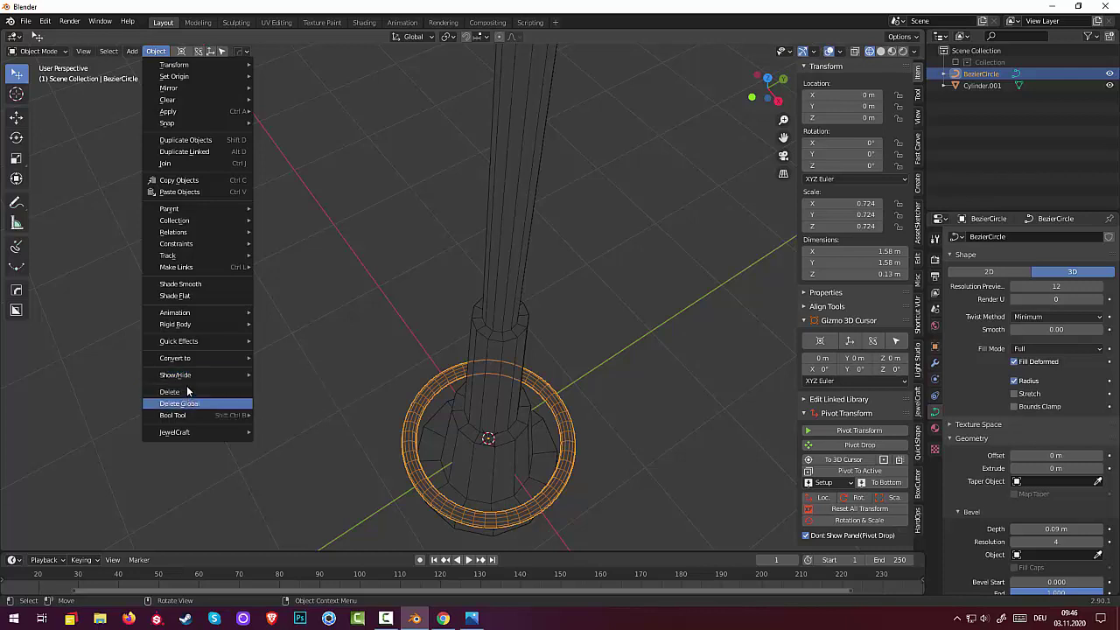
mouse_move(175, 375)
left_click(284, 374)
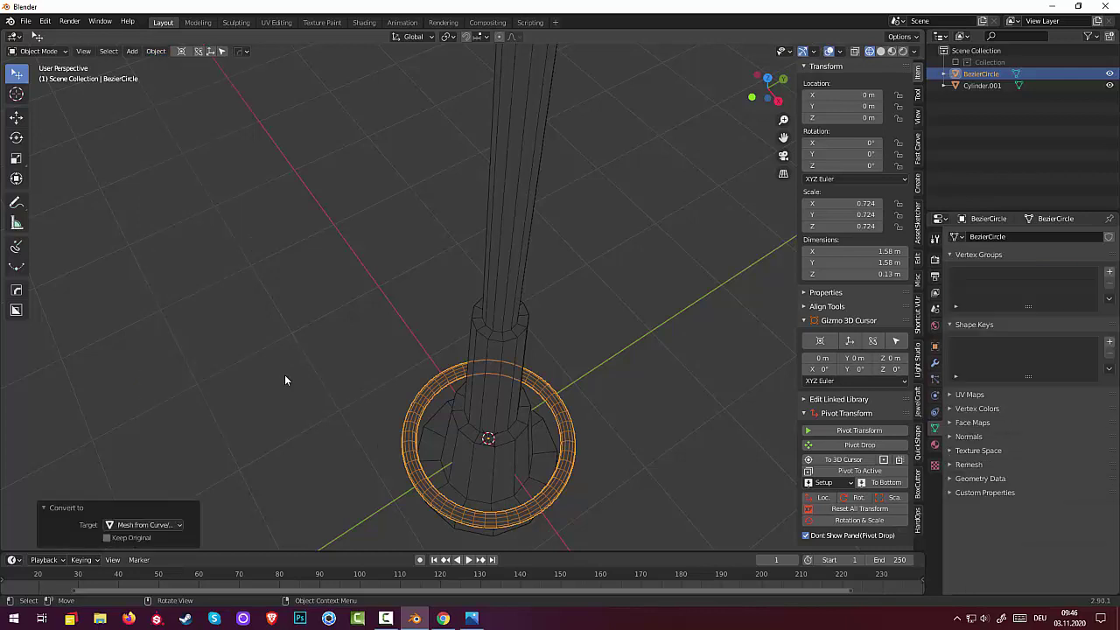
left_click(292, 422)
mouse_move(292, 429)
middle_mouse_down()
mouse_move(346, 400)
mouse_move(440, 455)
middle_mouse_up()
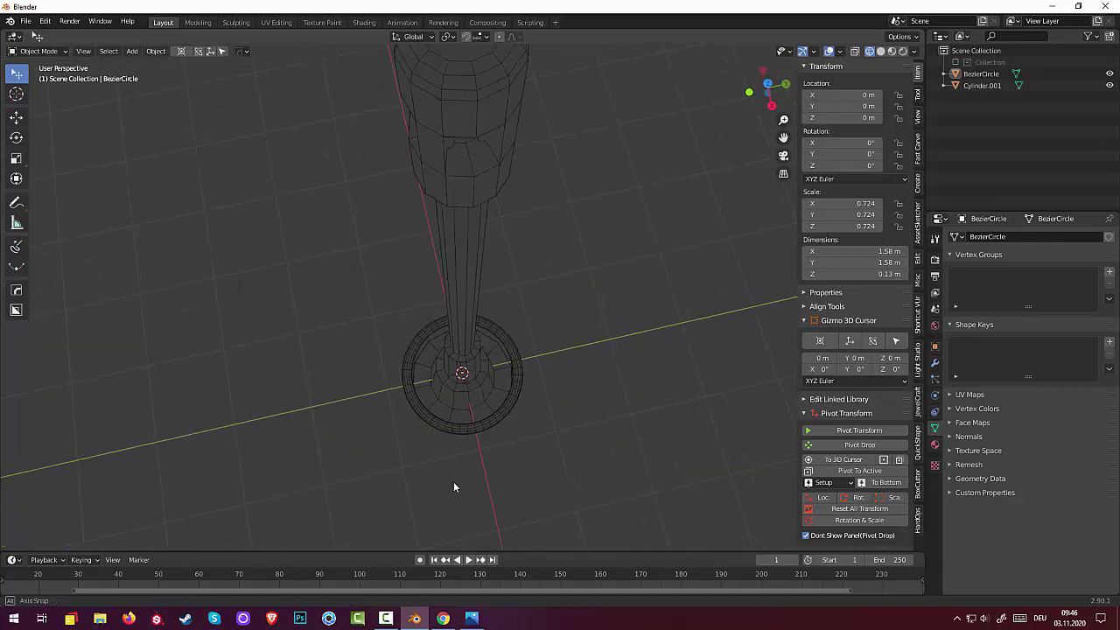
In top view, draw a straight Flexi bezier line across the ring from top to bottom edge.
middle_click_drag(501, 346, 503, 348)
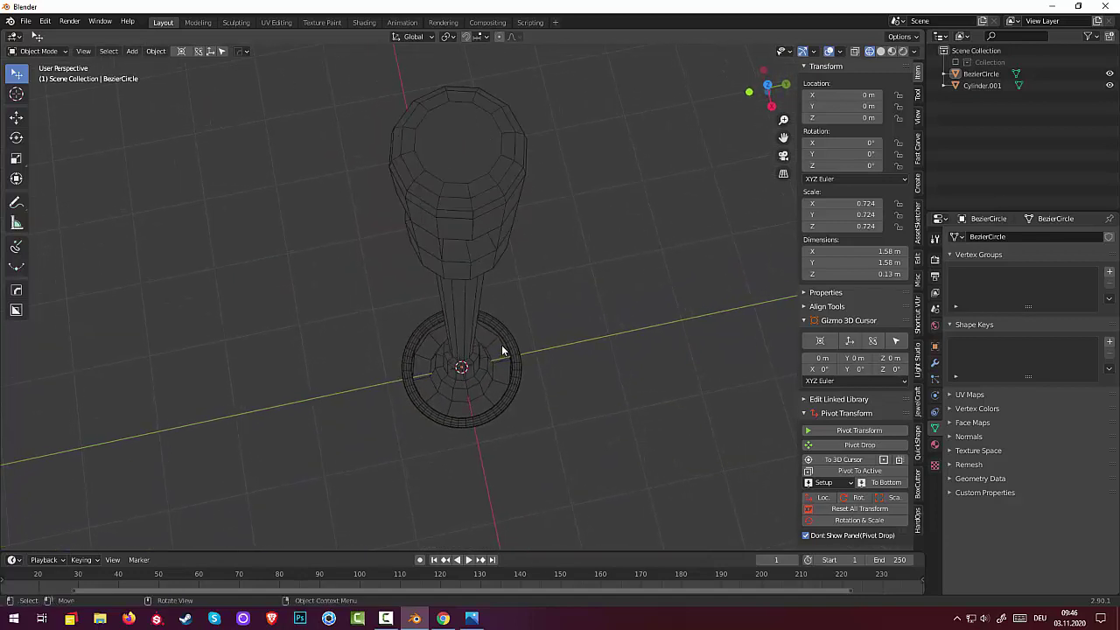
scroll(503, 348, "up", 3)
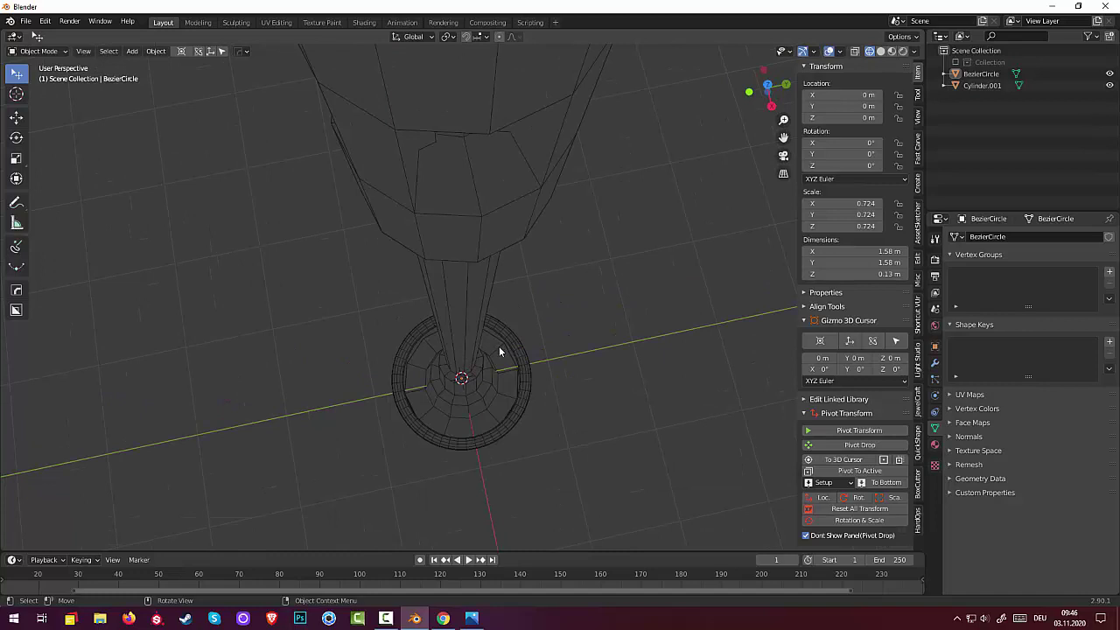
key("KP_7")
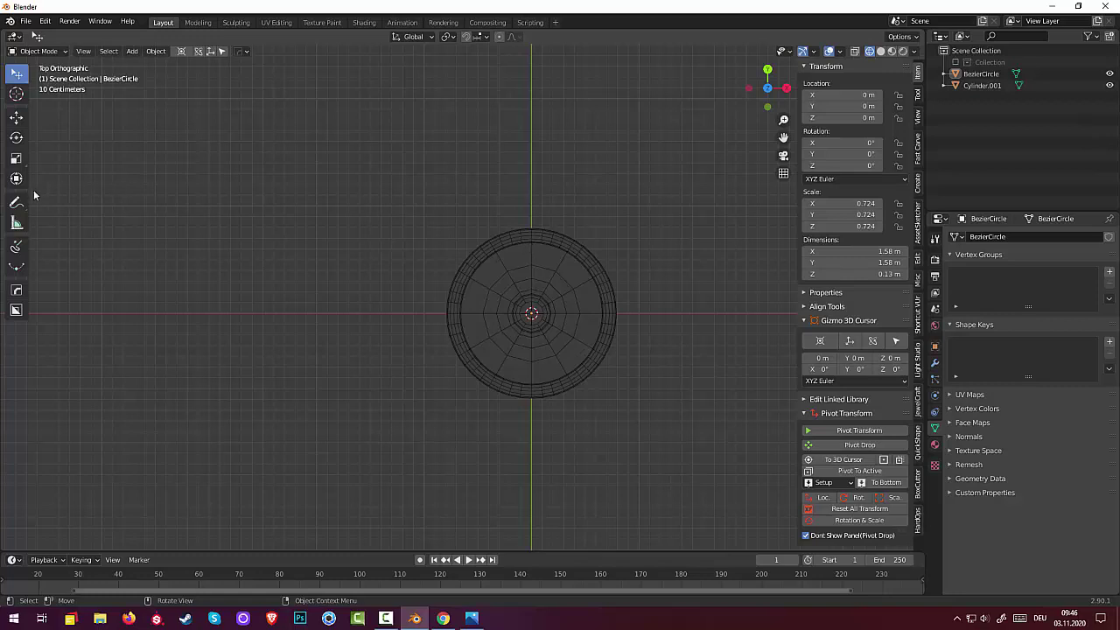
left_click(15, 246)
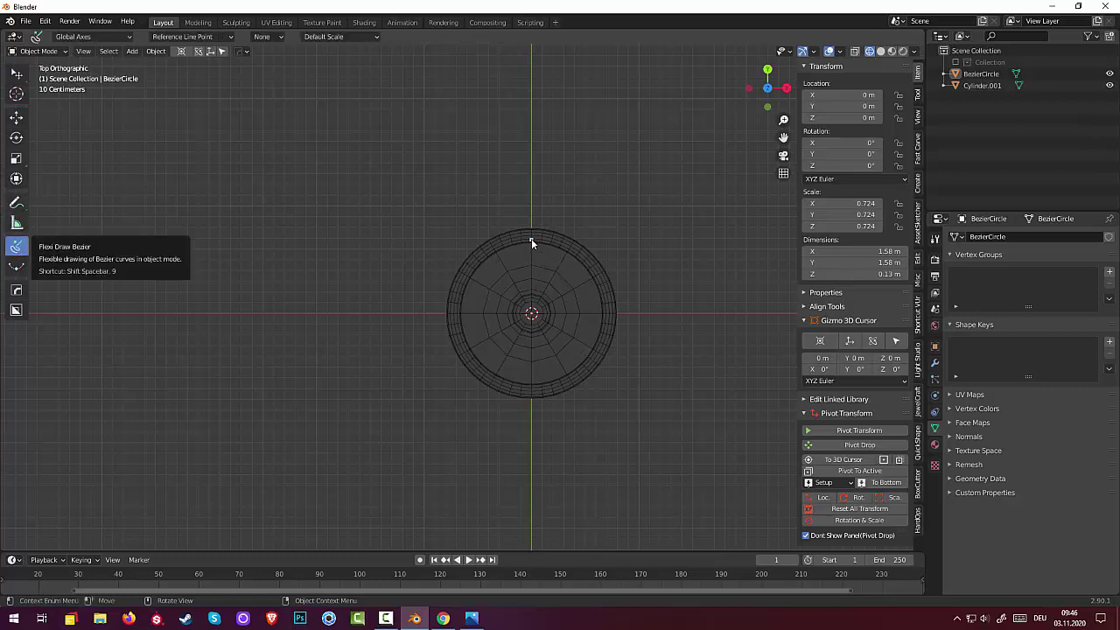
left_click_drag(531, 238, 531, 398)
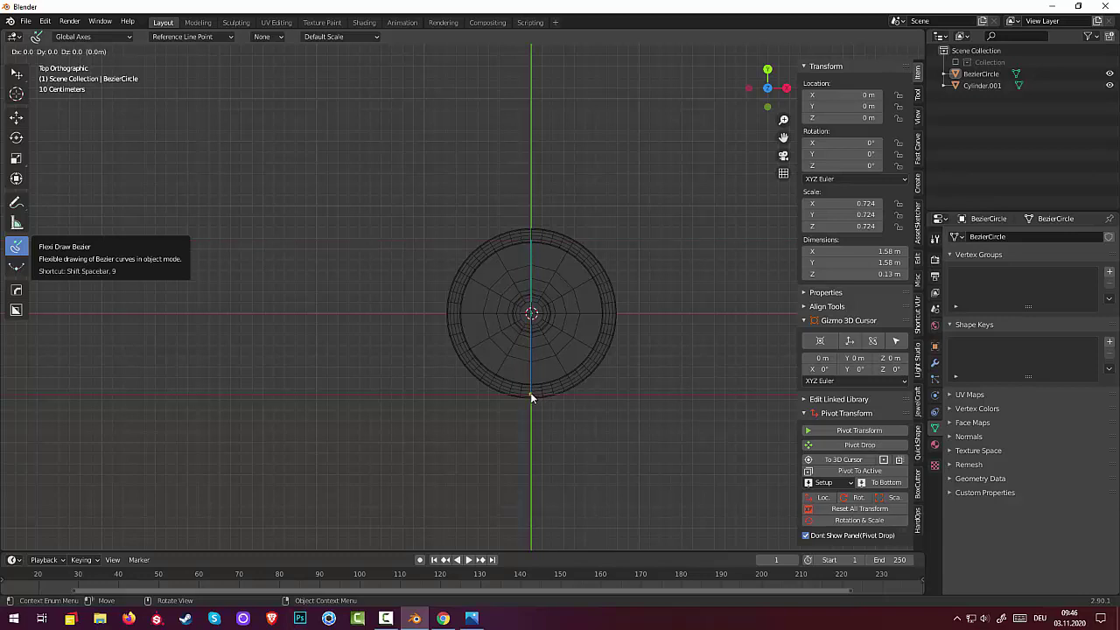
right_click(530, 395)
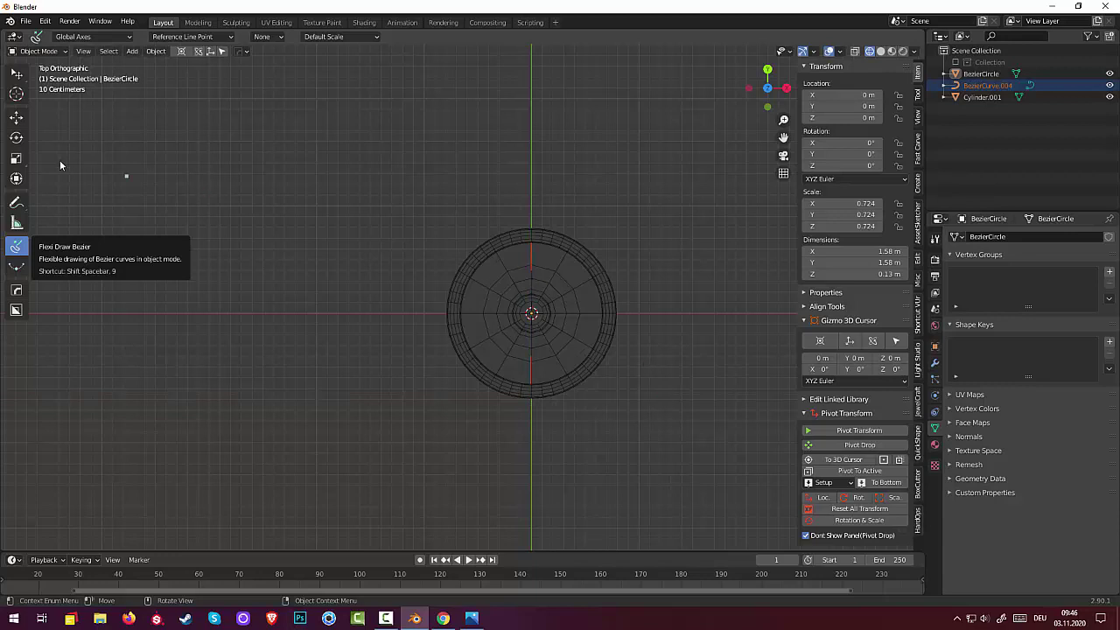
Return to Object Mode and the Select Box tool.
left_click(33, 52)
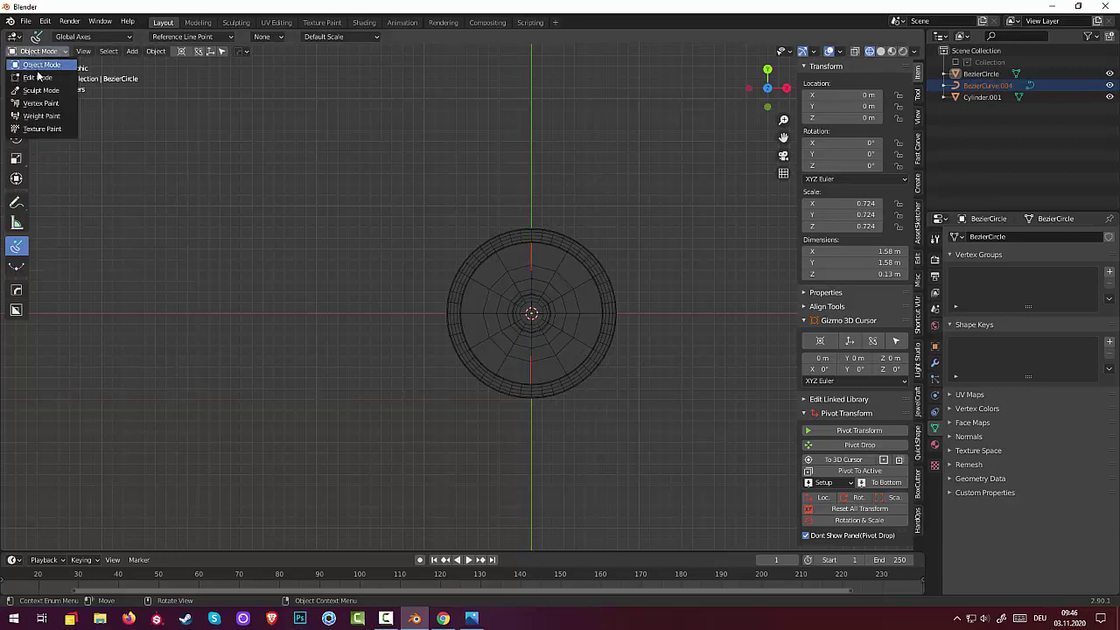
left_click(40, 70)
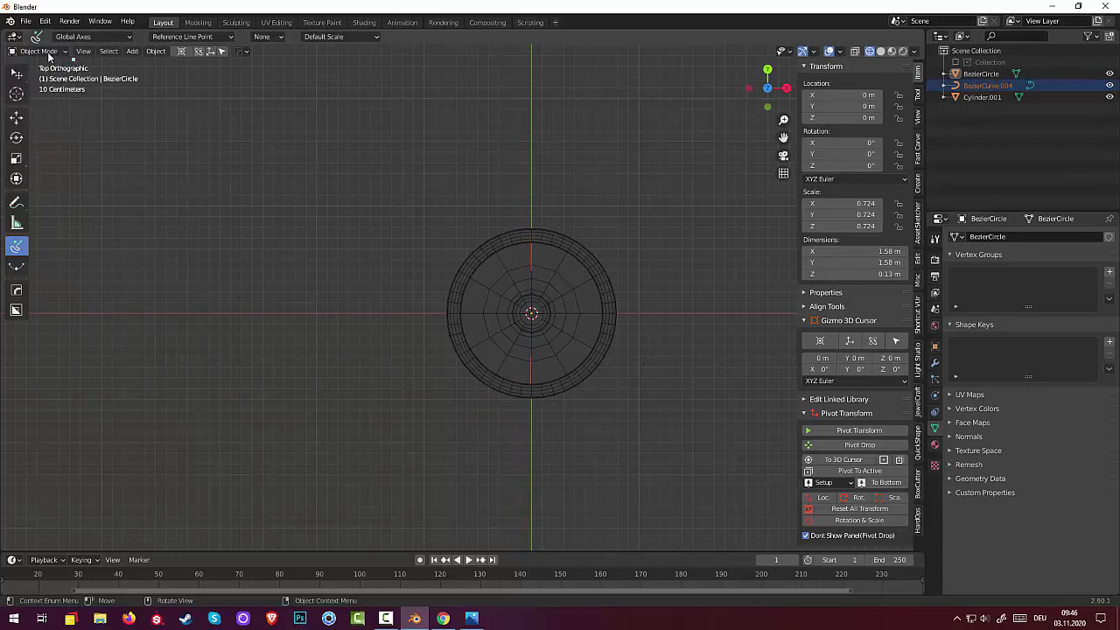
left_click(40, 53)
left_click(35, 65)
left_click(17, 74)
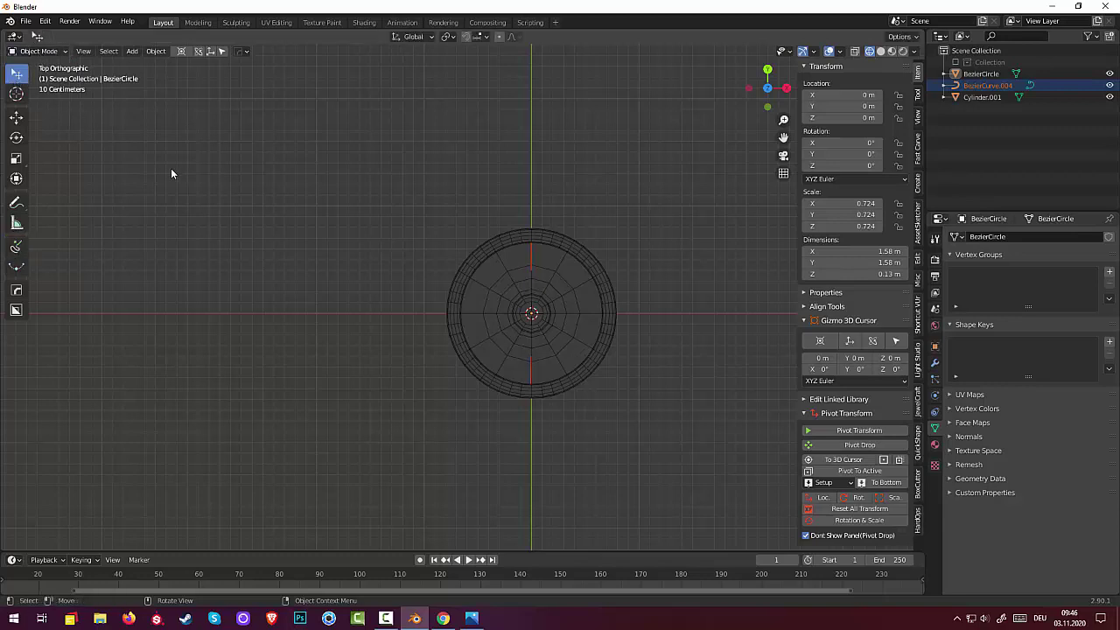
Hide the mast Cylinder.001 using its Outliner eye icon.
left_click(531, 255)
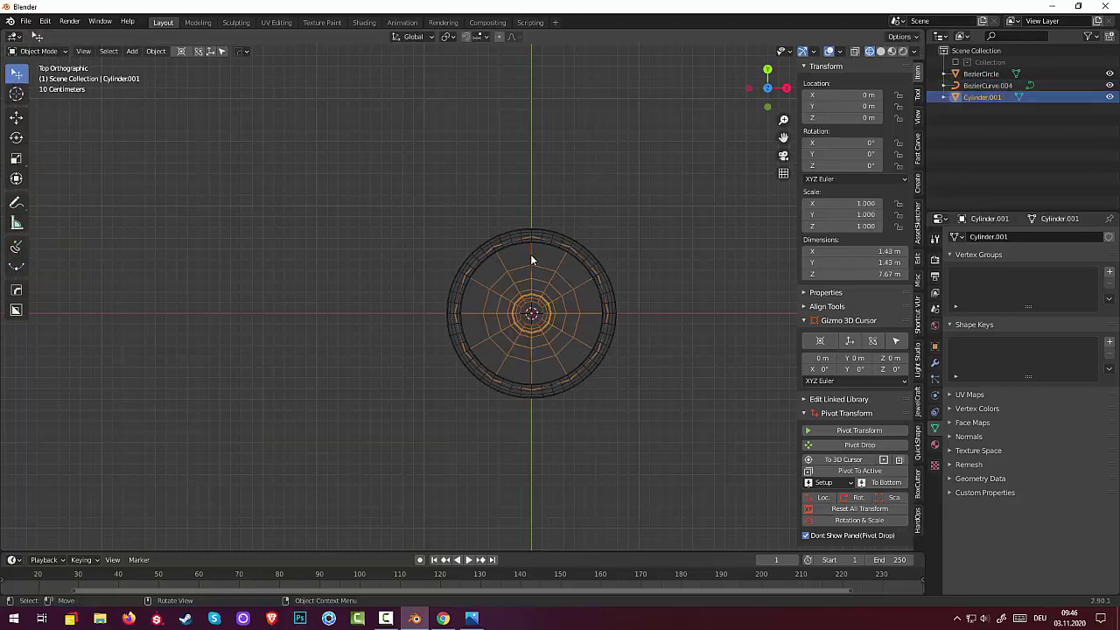
mouse_move(533, 258)
middle_mouse_down()
mouse_move(540, 120)
mouse_move(558, 497)
mouse_move(610, 183)
middle_mouse_up()
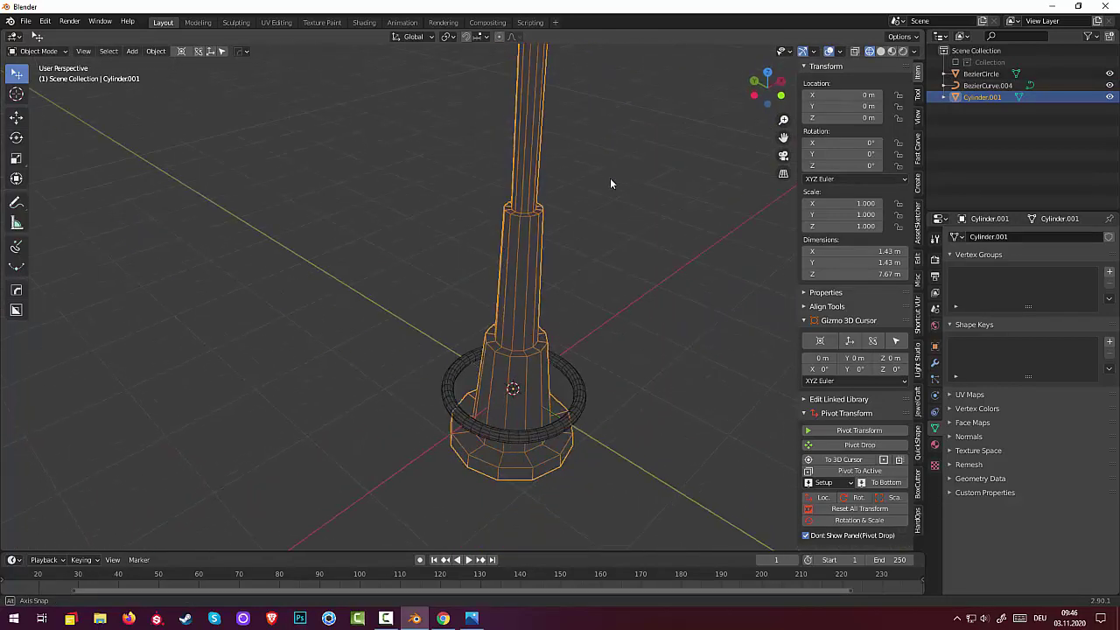
left_click(1108, 98)
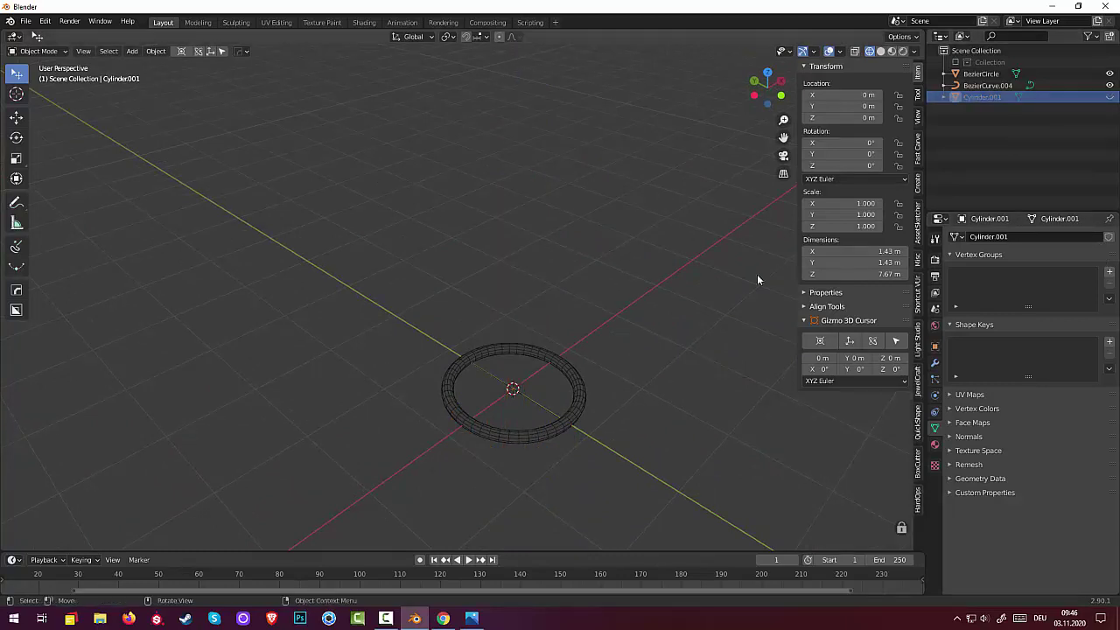
Select the ring, then the new straight curve crossing it.
mouse_move(757, 276)
middle_mouse_down()
mouse_move(781, 290)
mouse_move(521, 434)
middle_mouse_up()
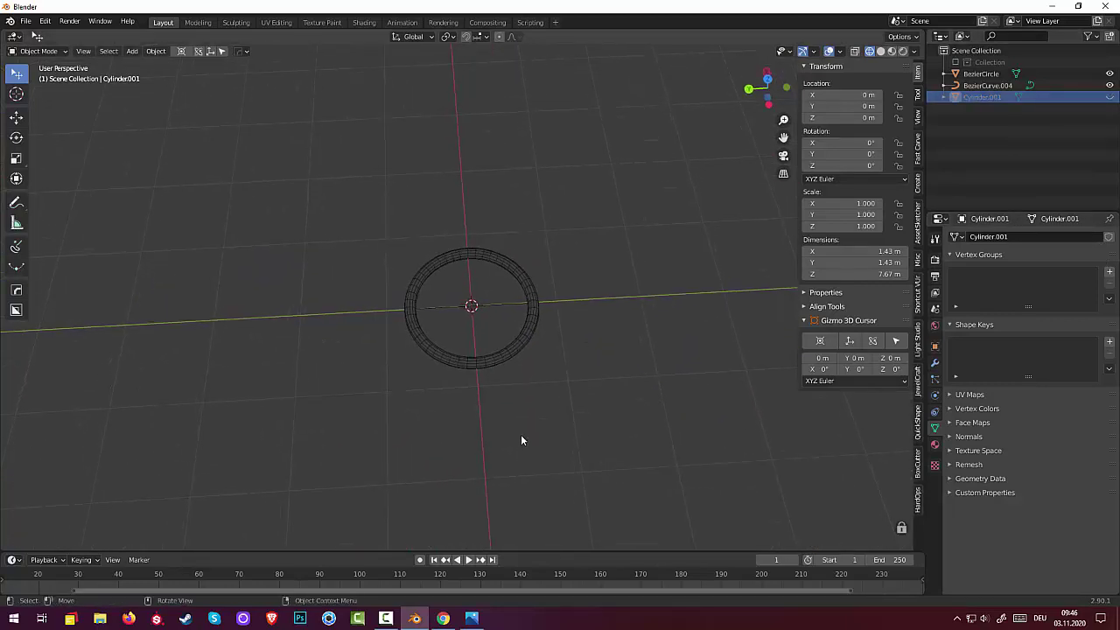
scroll(520, 434, "up", 2)
scroll(519, 432, "up", 1)
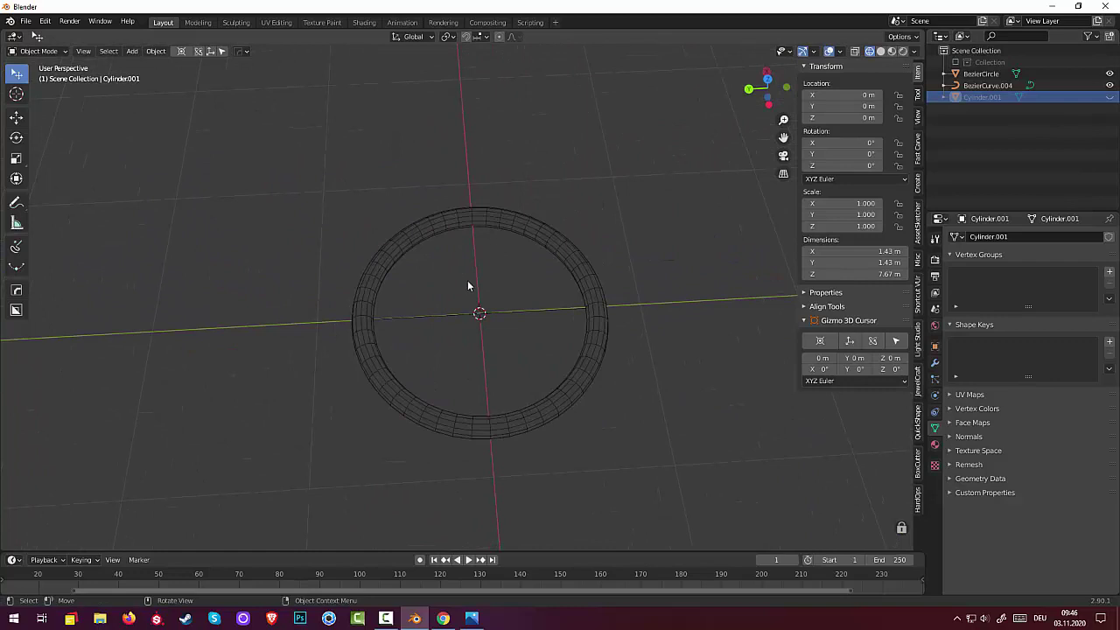
left_click(471, 226)
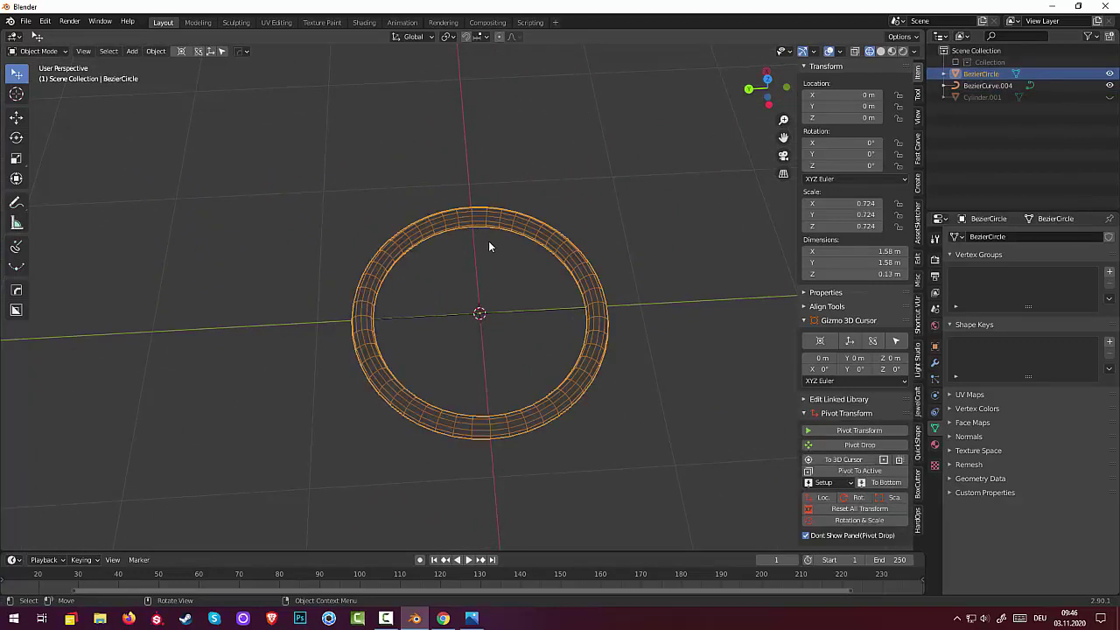
middle_click_drag(481, 257, 420, 285)
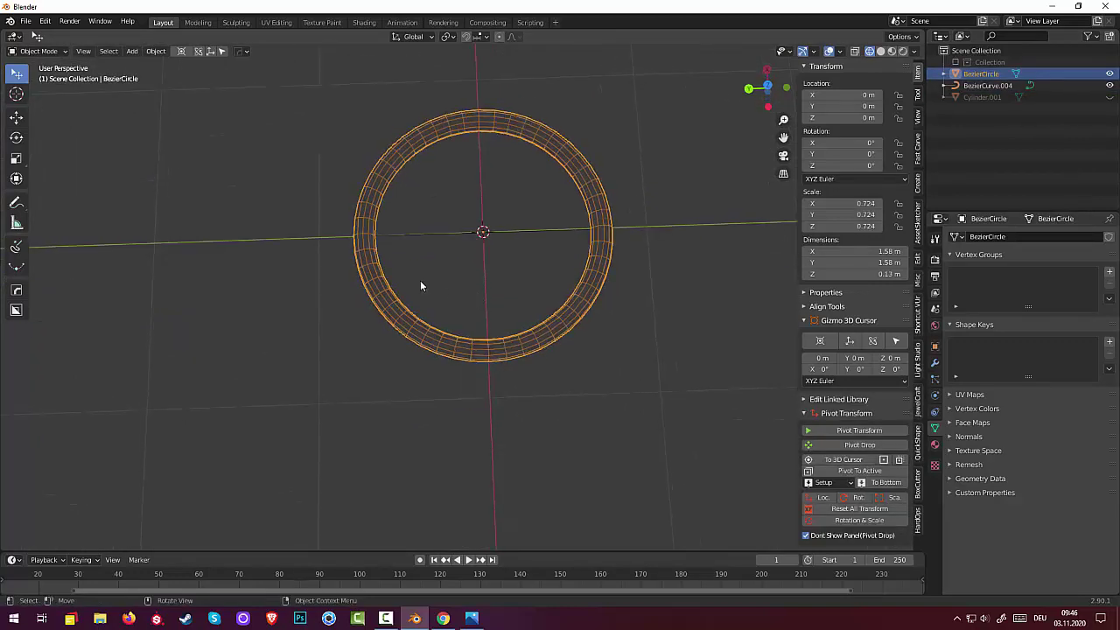
left_click(454, 233)
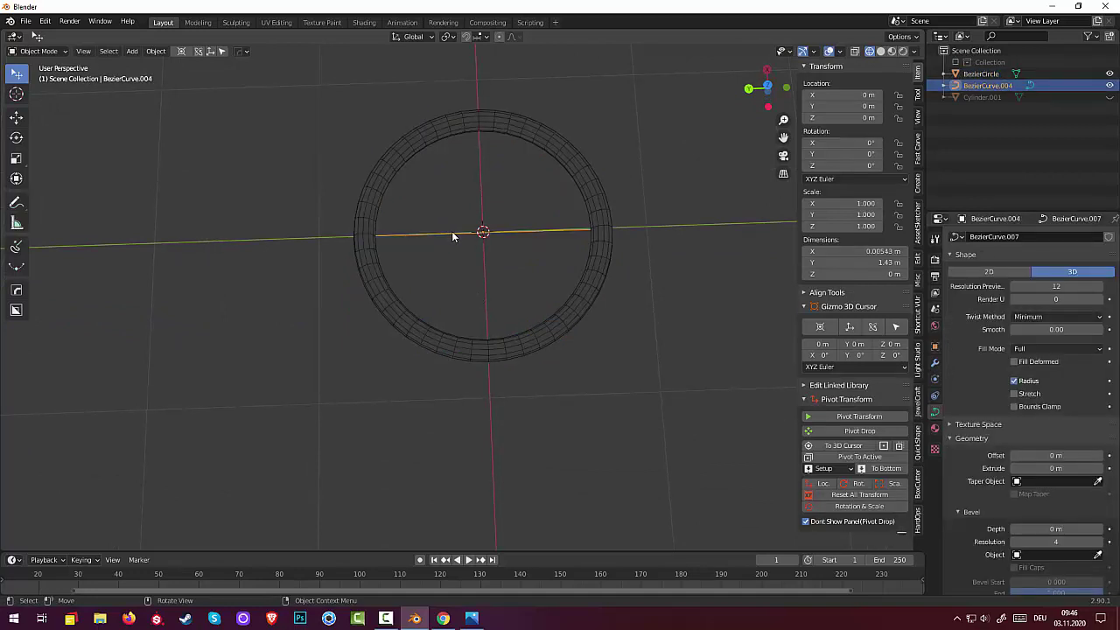
Give the crossbar curve a 0.04 m bevel depth.
mouse_move(452, 231)
middle_mouse_down()
mouse_move(465, 208)
mouse_move(457, 161)
mouse_move(455, 291)
middle_mouse_up()
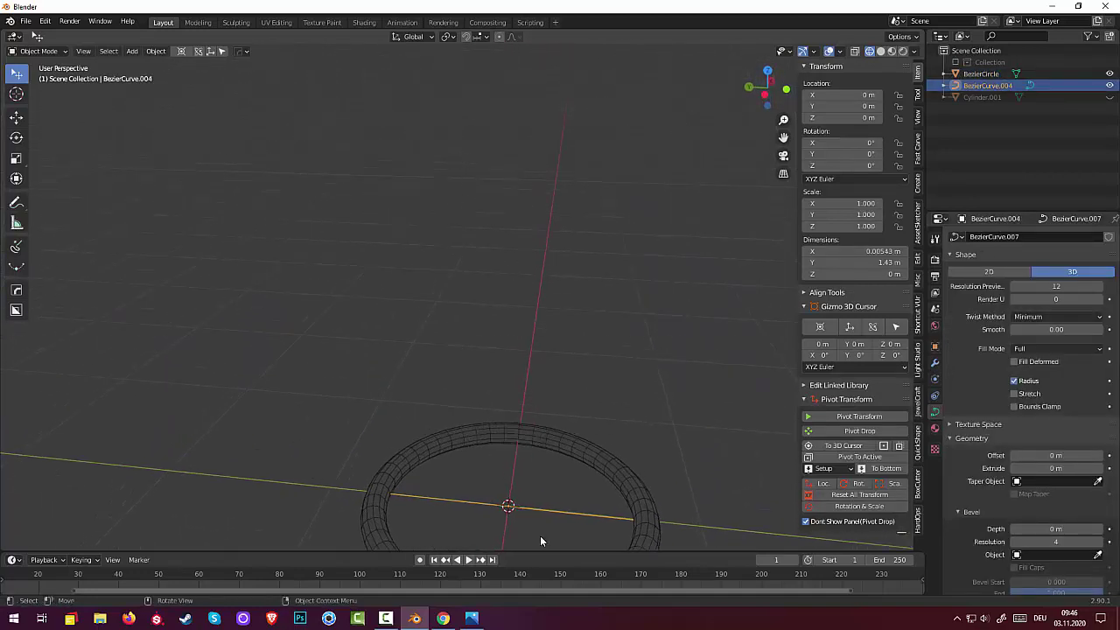
middle_click_drag(540, 541, 544, 49)
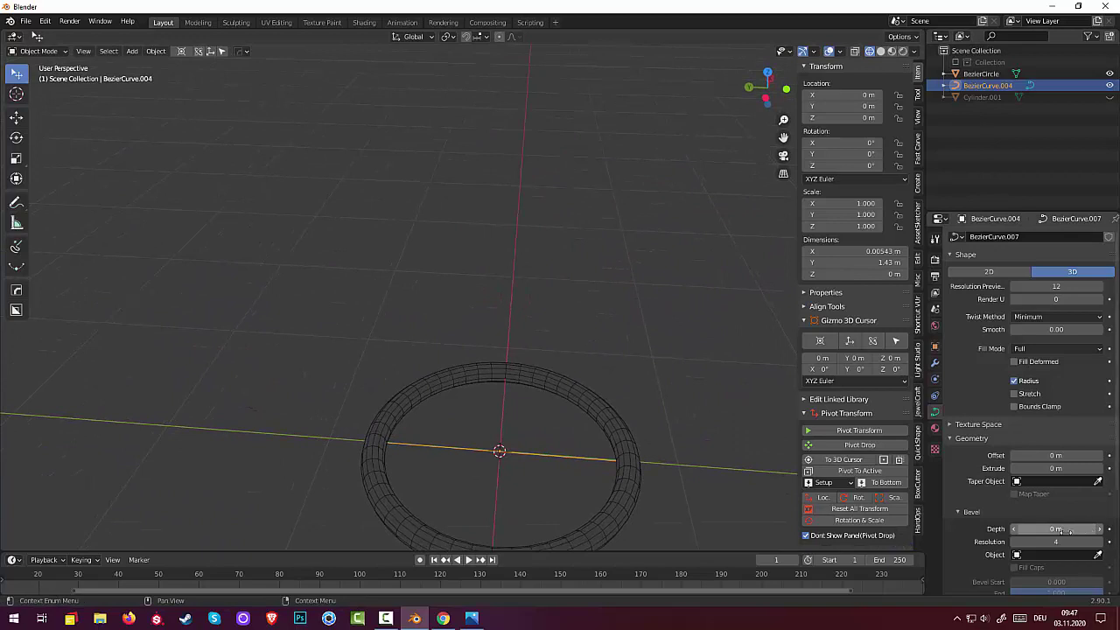
left_click_drag(1069, 531, 1093, 531)
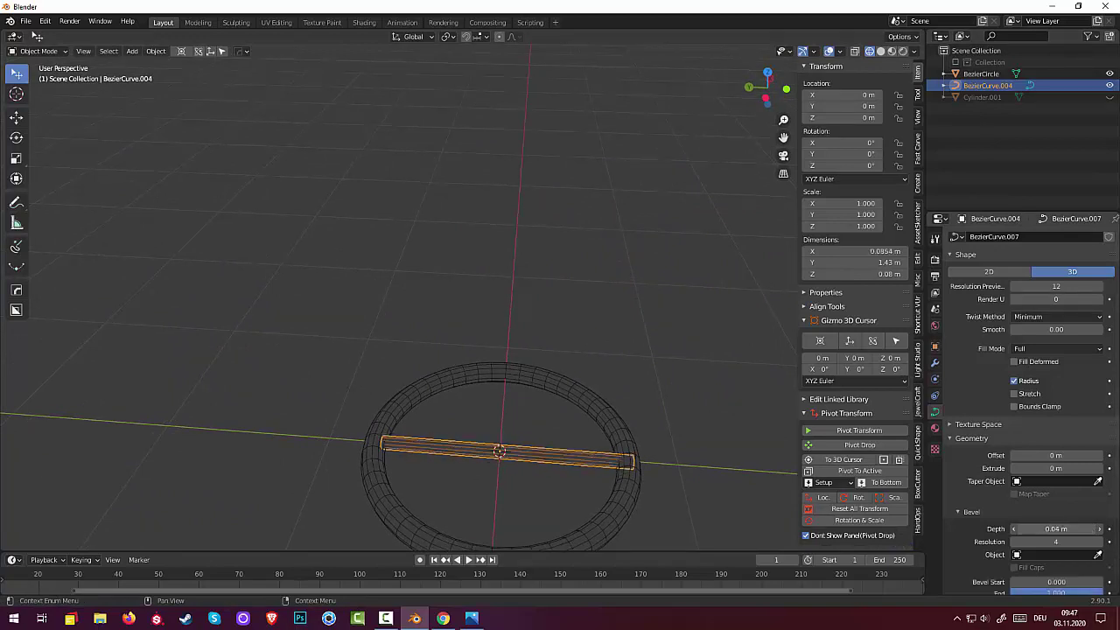
left_click(706, 402)
mouse_move(706, 402)
middle_mouse_down()
mouse_move(699, 461)
mouse_move(672, 383)
middle_mouse_up()
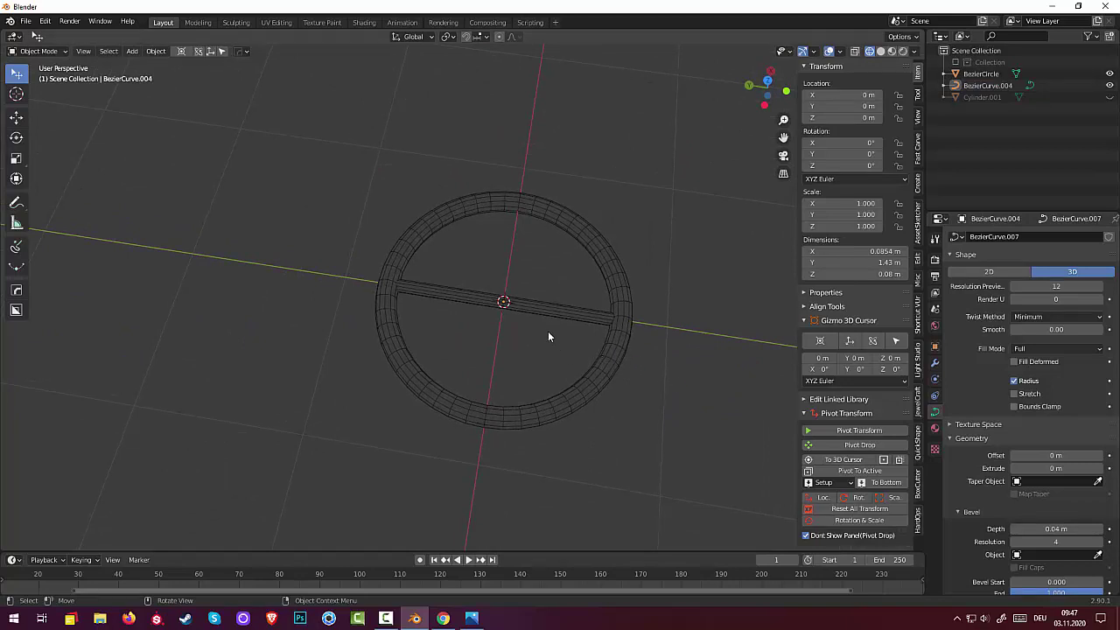
Duplicate the crossbar and rotate the copy 90° about Z to form a cross.
left_click(536, 312)
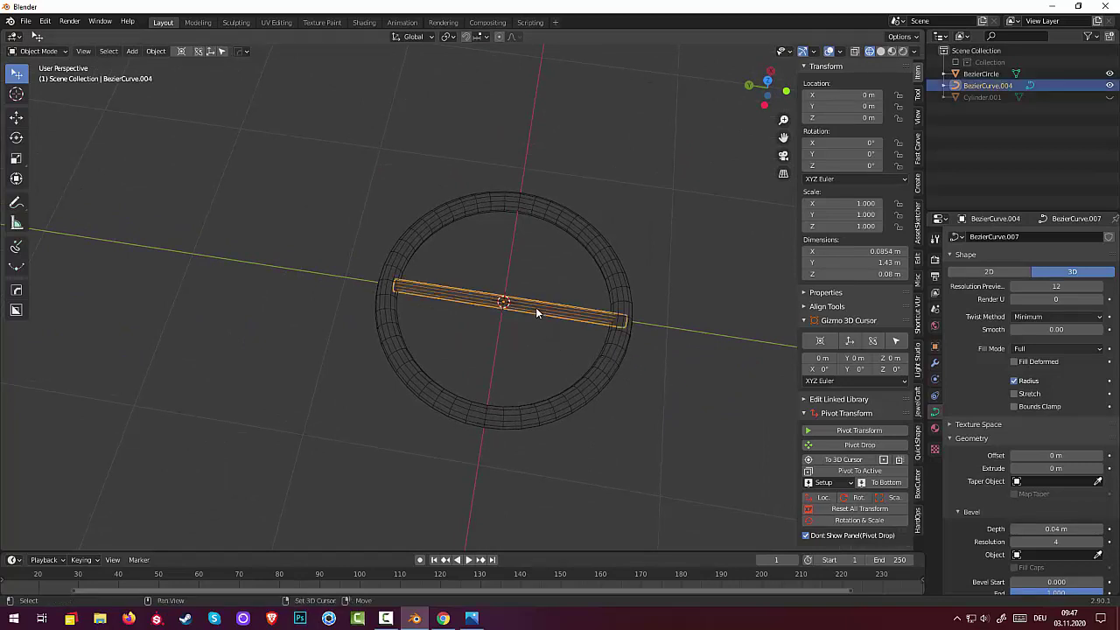
key("shift+d")
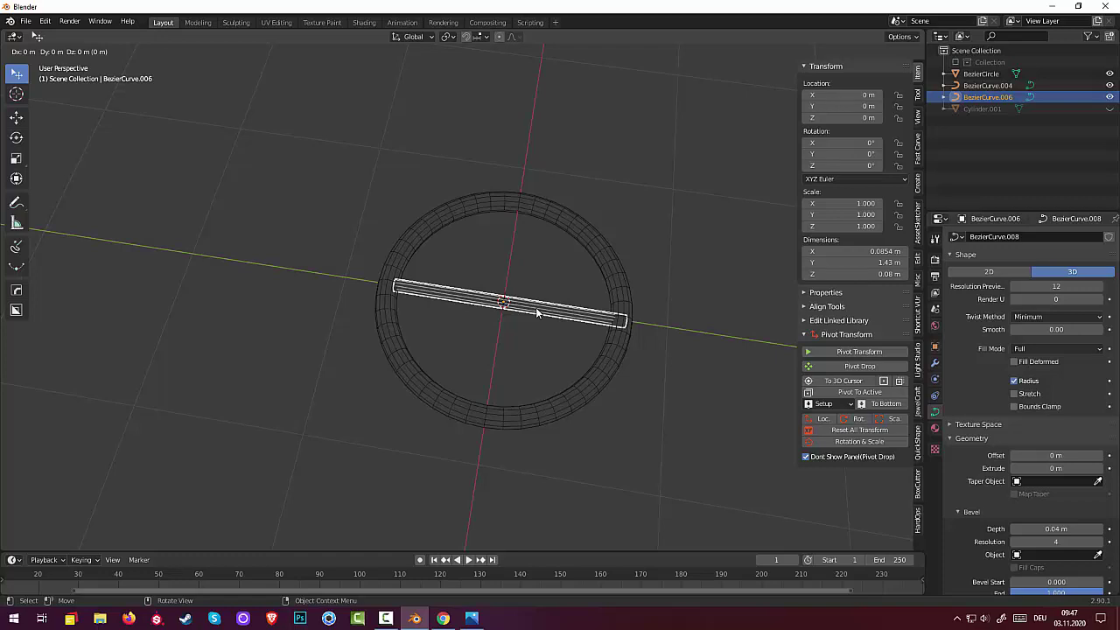
key("r")
type("Tr")
type("90")
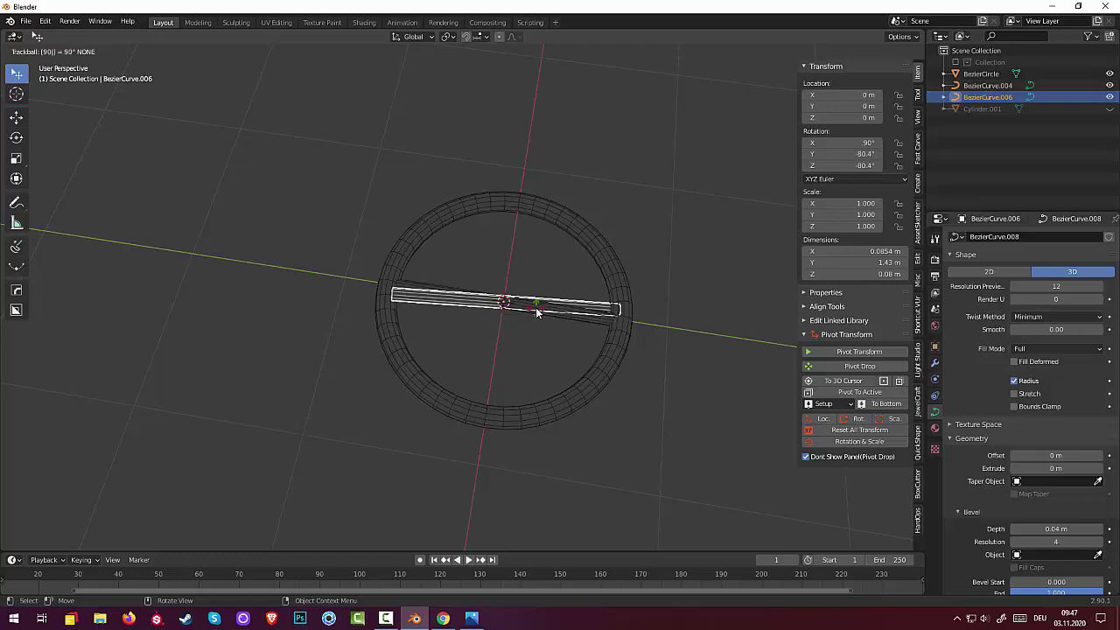
key("Escape")
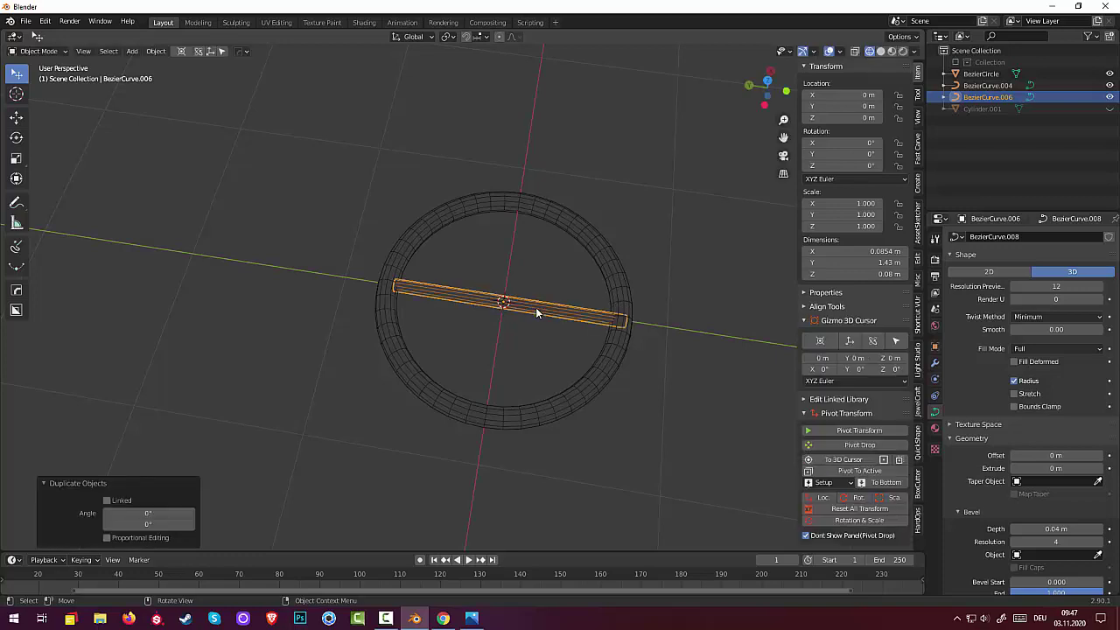
type("rz")
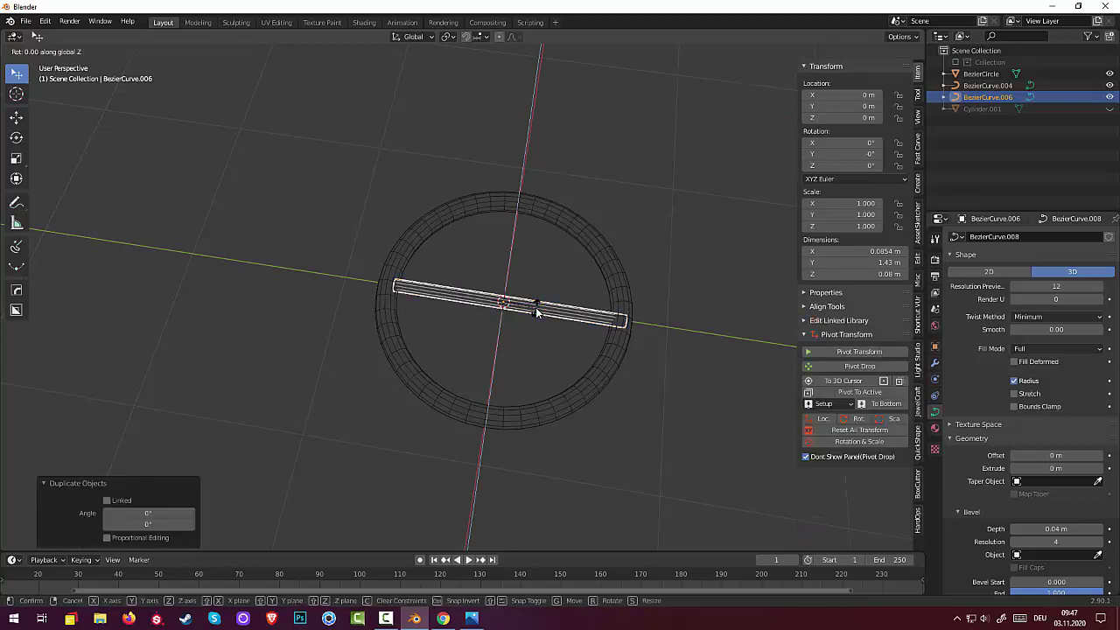
type("90")
key("Return")
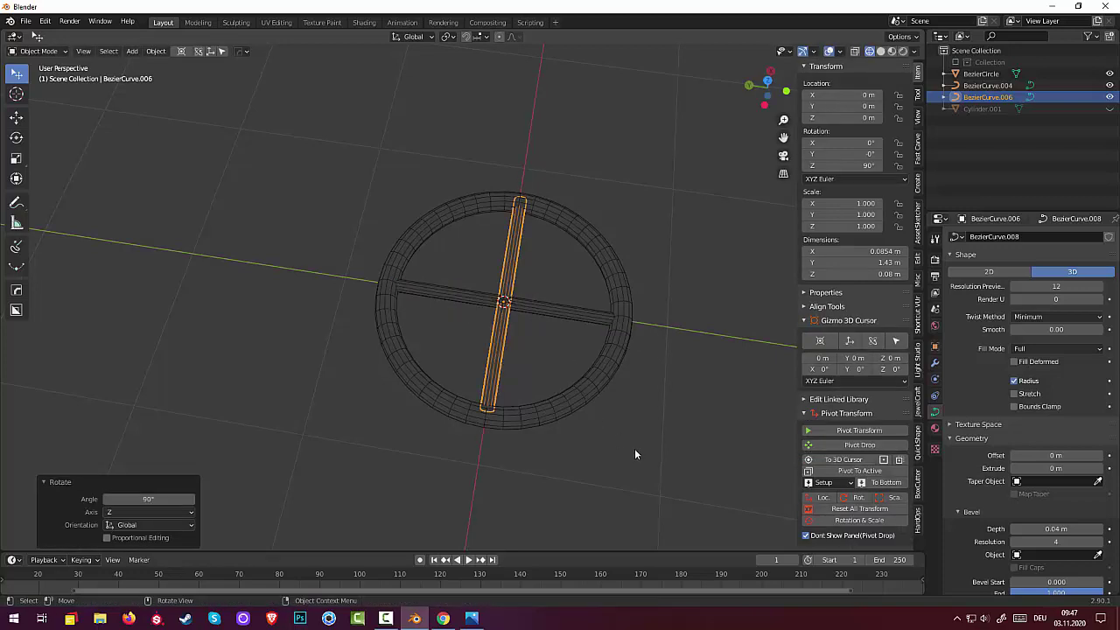
key("alt+a")
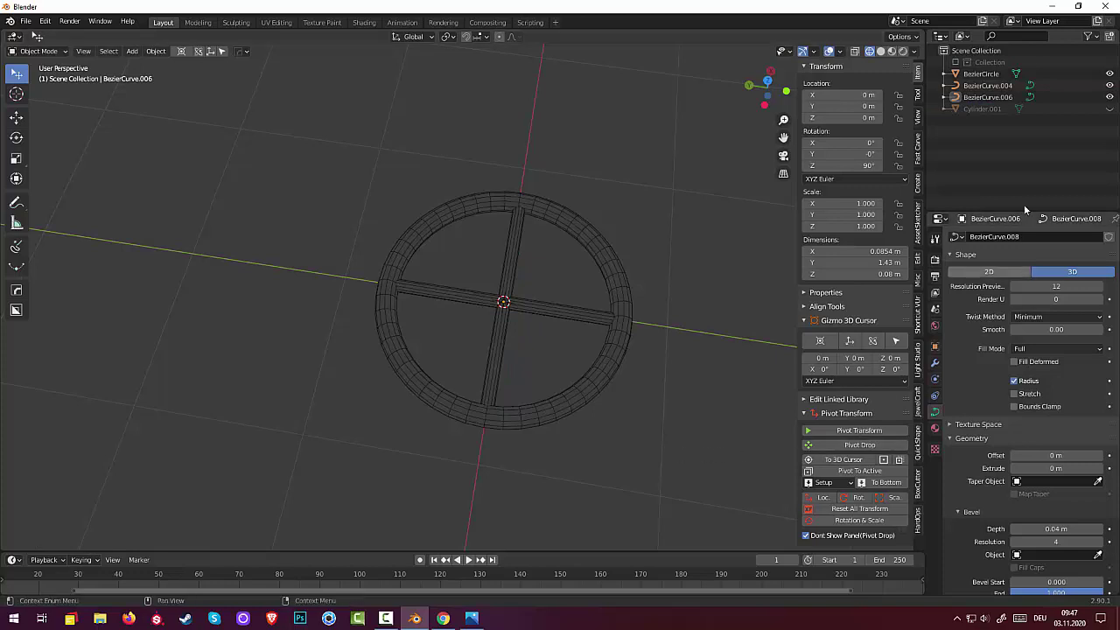
Make Cylinder.001 visible again in the Outliner.
left_click(1110, 109)
mouse_move(660, 341)
middle_mouse_down()
mouse_move(637, 303)
mouse_move(627, 307)
mouse_move(609, 376)
middle_mouse_up()
scroll(610, 376, "down", 2)
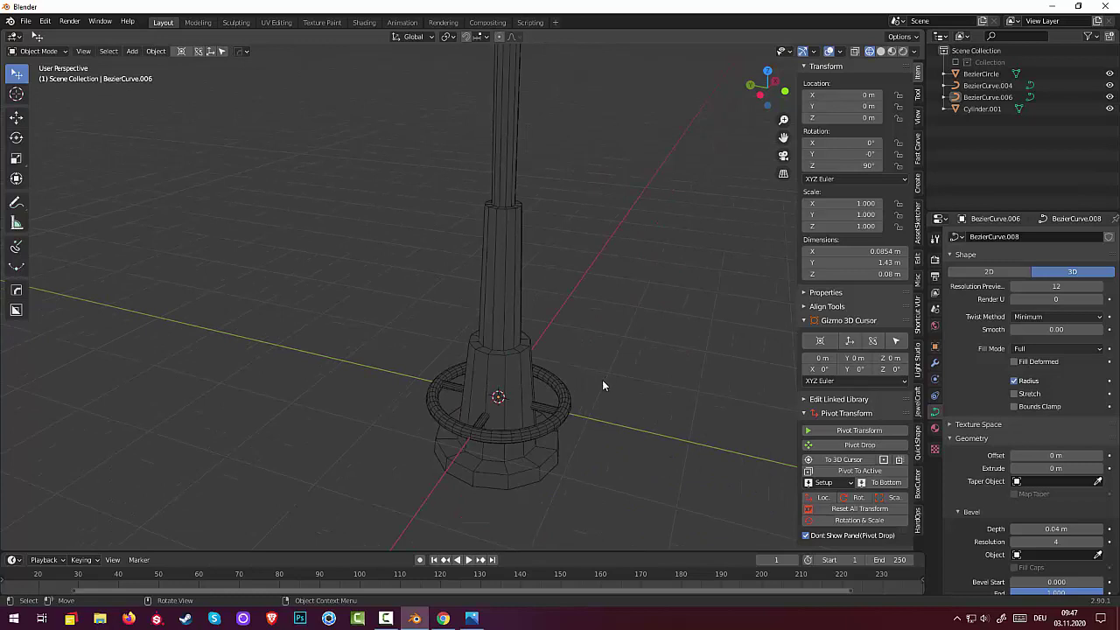
Convert both crossbars to mesh and join them into the BezierCircle ring with Ctrl+J.
left_click(551, 407)
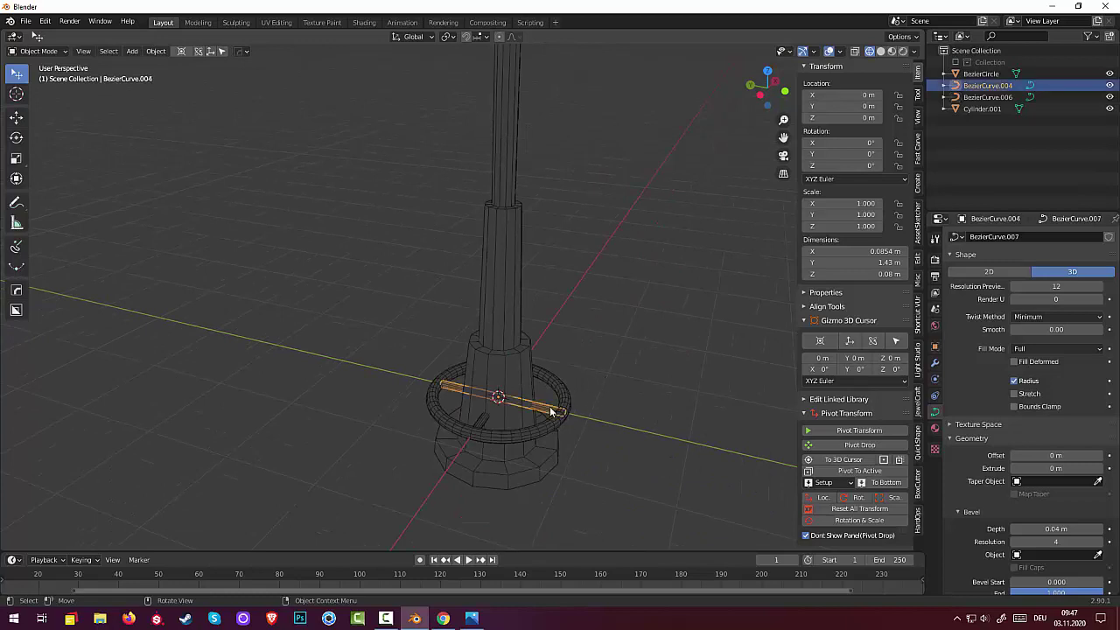
left_click(478, 420, "shift")
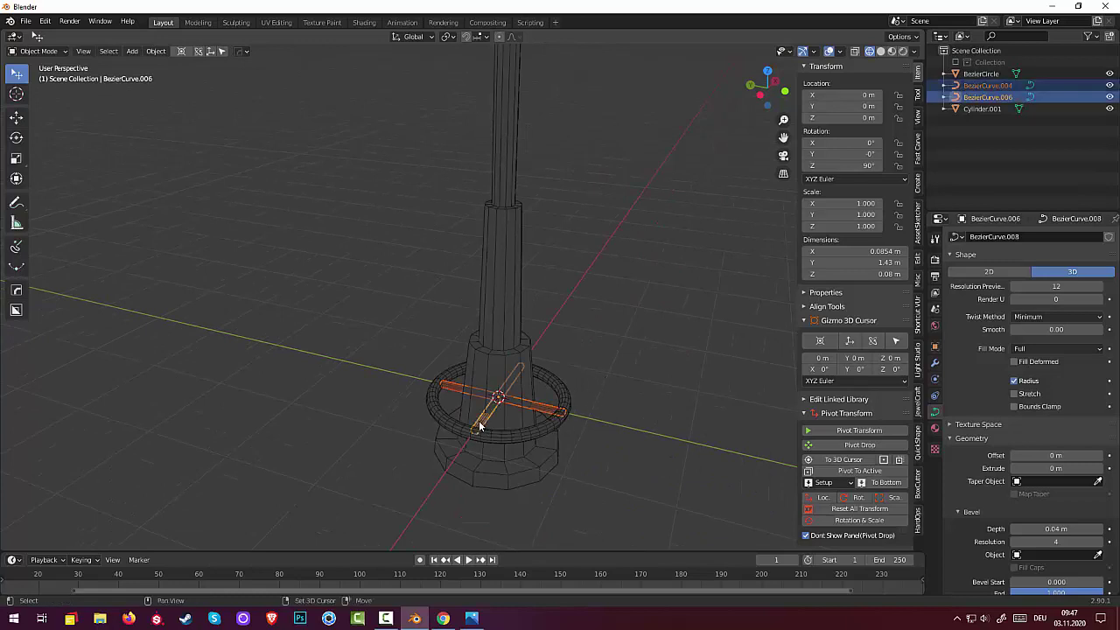
left_click(156, 51)
mouse_move(194, 358)
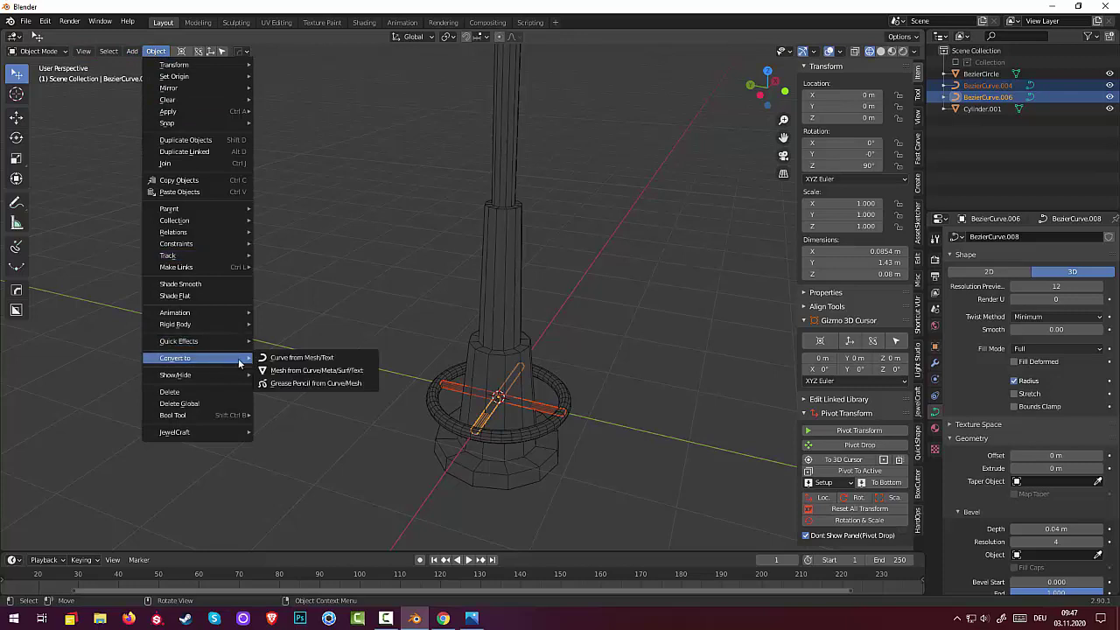
left_click(306, 370)
left_click(493, 442, "shift")
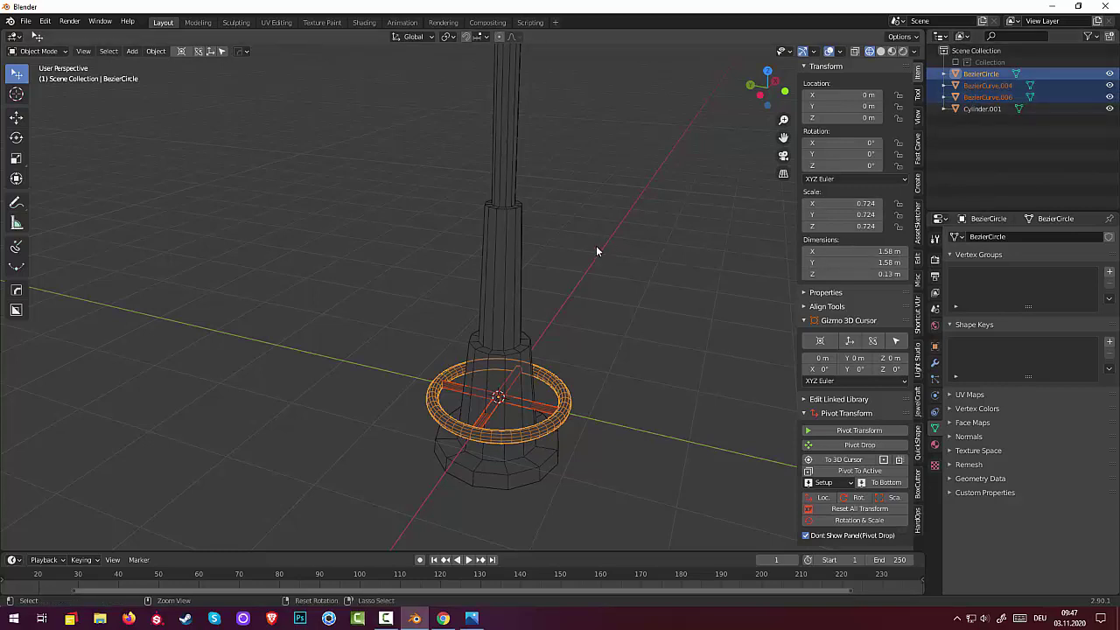
key("ctrl+j")
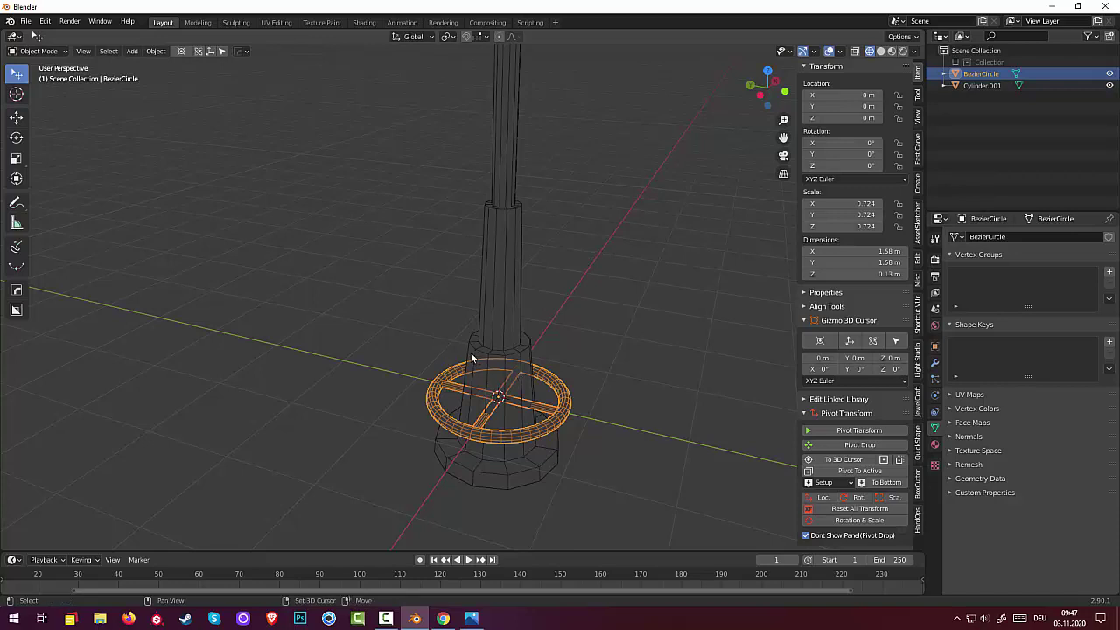
Duplicate the spoked ring, raise it up the pole to about 1.81 m, and scale it to 0.454.
key("shift+d")
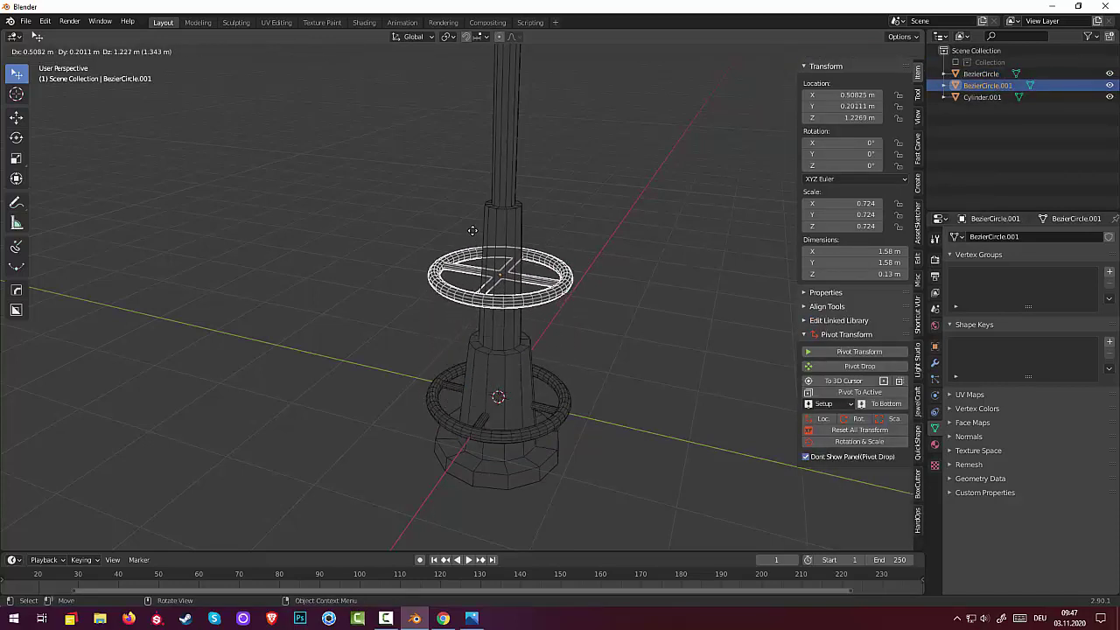
key("z")
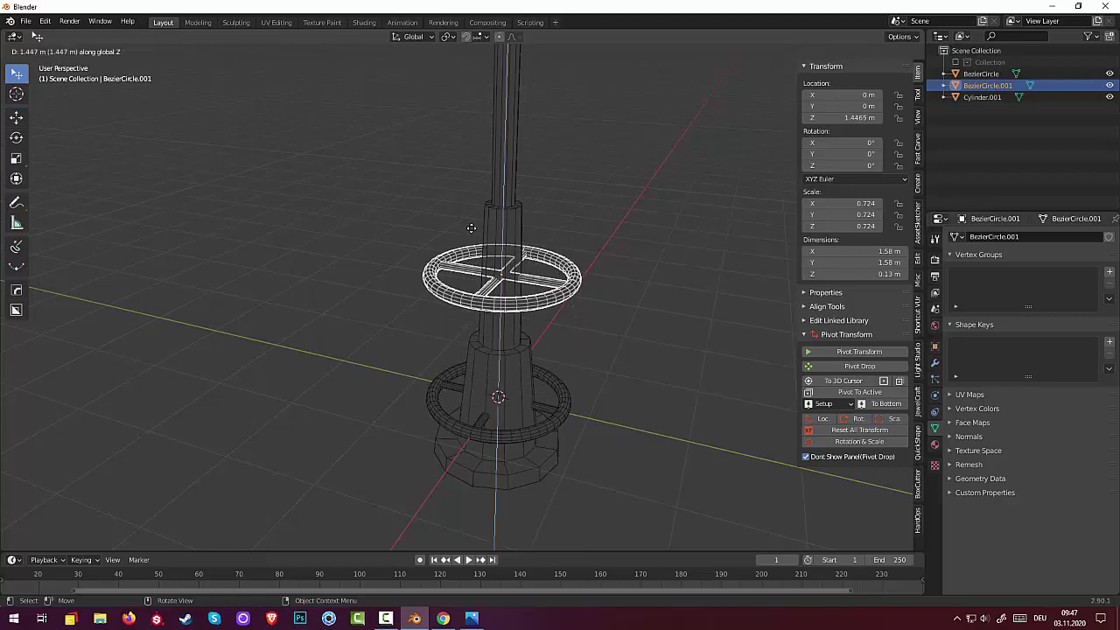
left_click(525, 230)
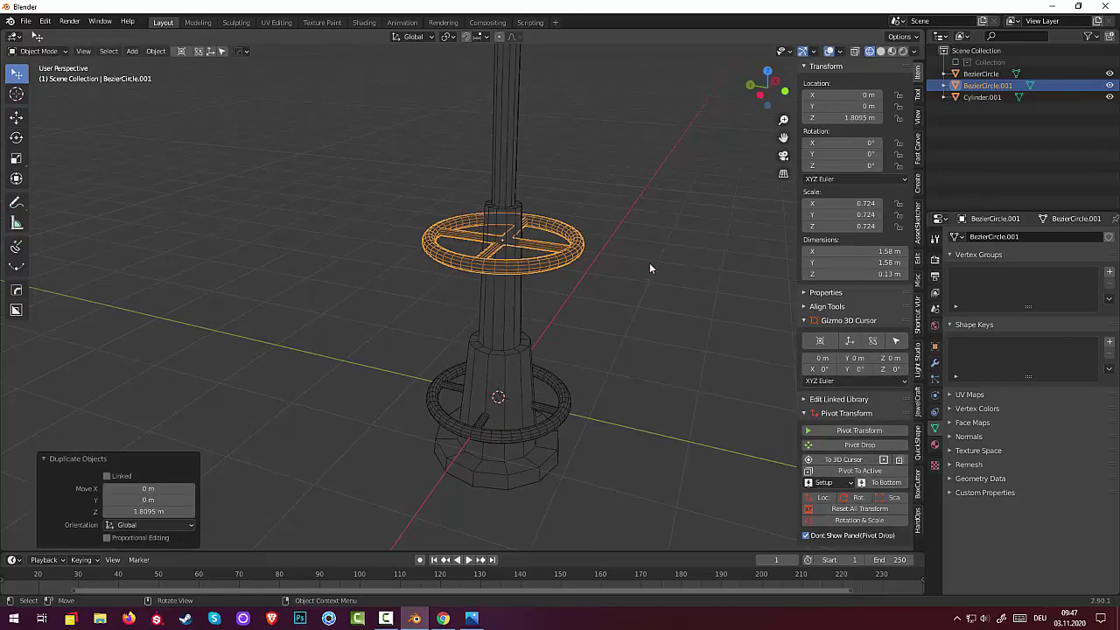
key("s")
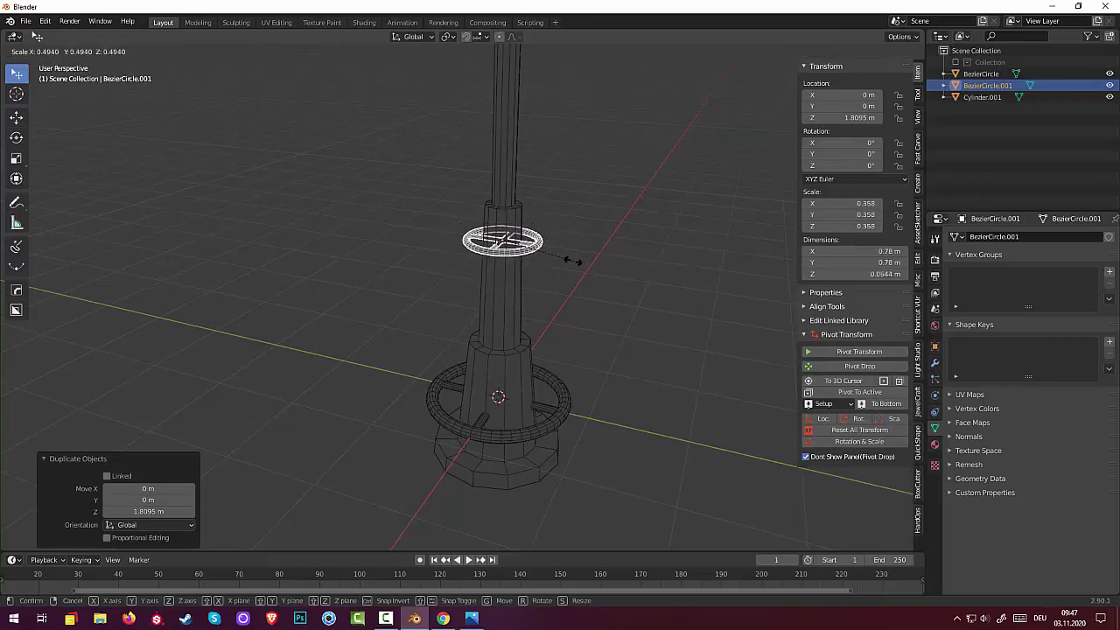
left_click(570, 297)
left_click(573, 299)
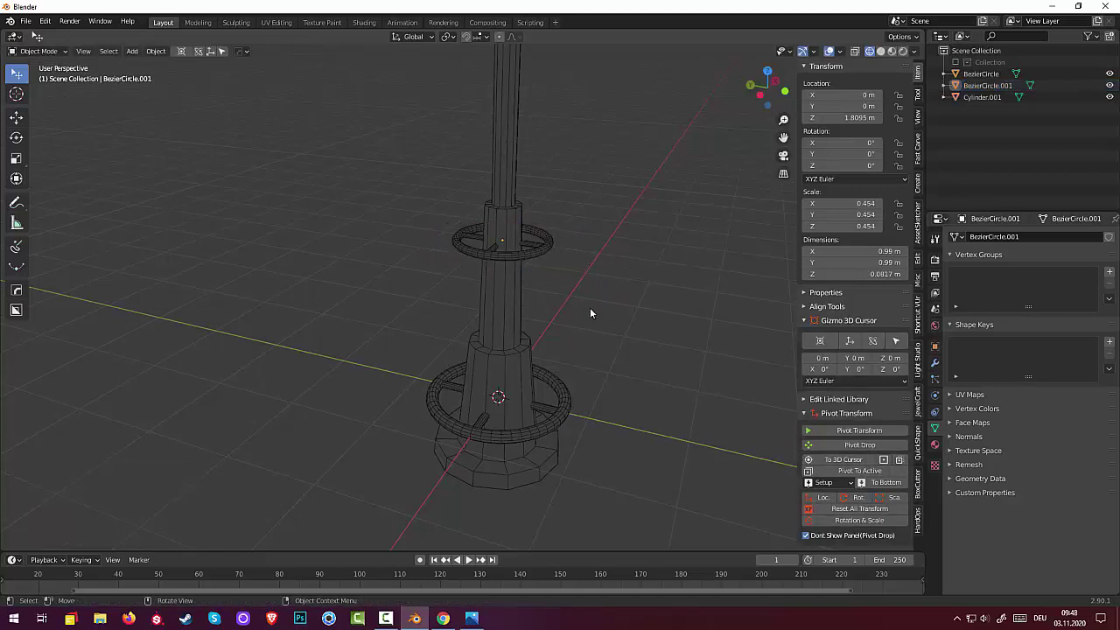
scroll(591, 307, "down", 2)
scroll(592, 301, "down", 3)
scroll(589, 282, "down", 2)
mouse_move(586, 271)
middle_mouse_down()
mouse_move(583, 259)
mouse_move(570, 287)
middle_mouse_up()
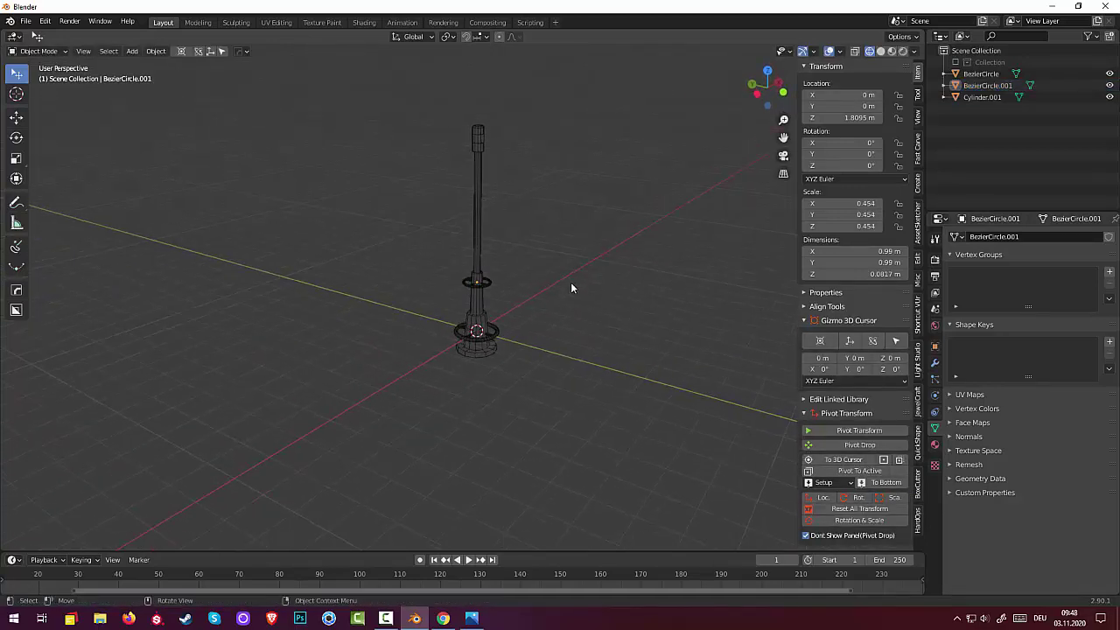
Join the pole, upper ring and bottom ring into one periscope object.
left_click(475, 201)
left_click(486, 287, "shift")
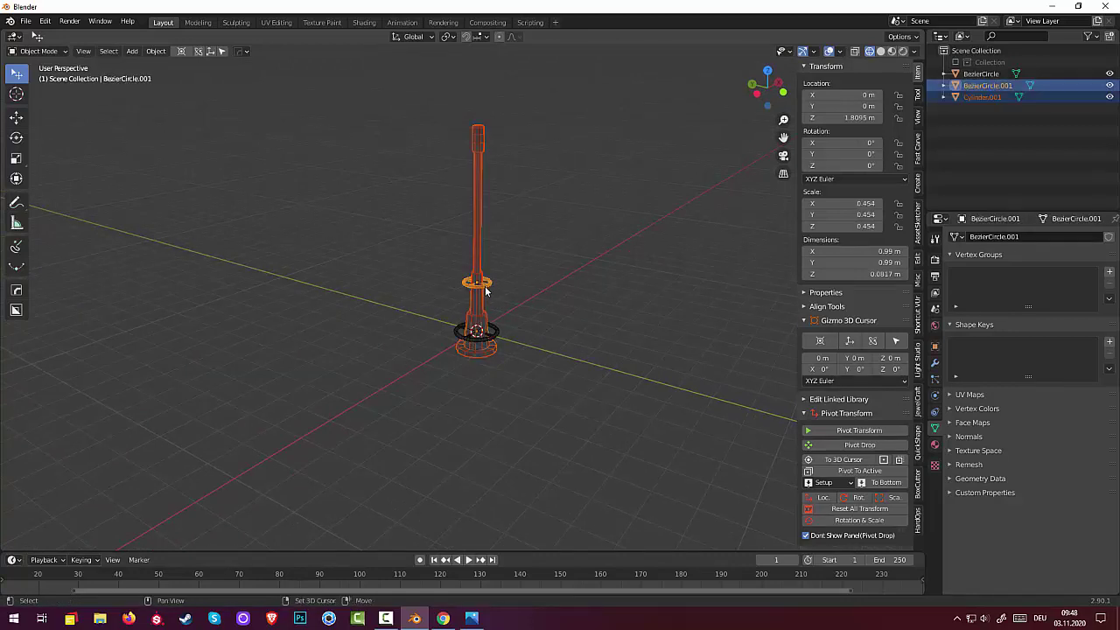
left_click(489, 336, "shift")
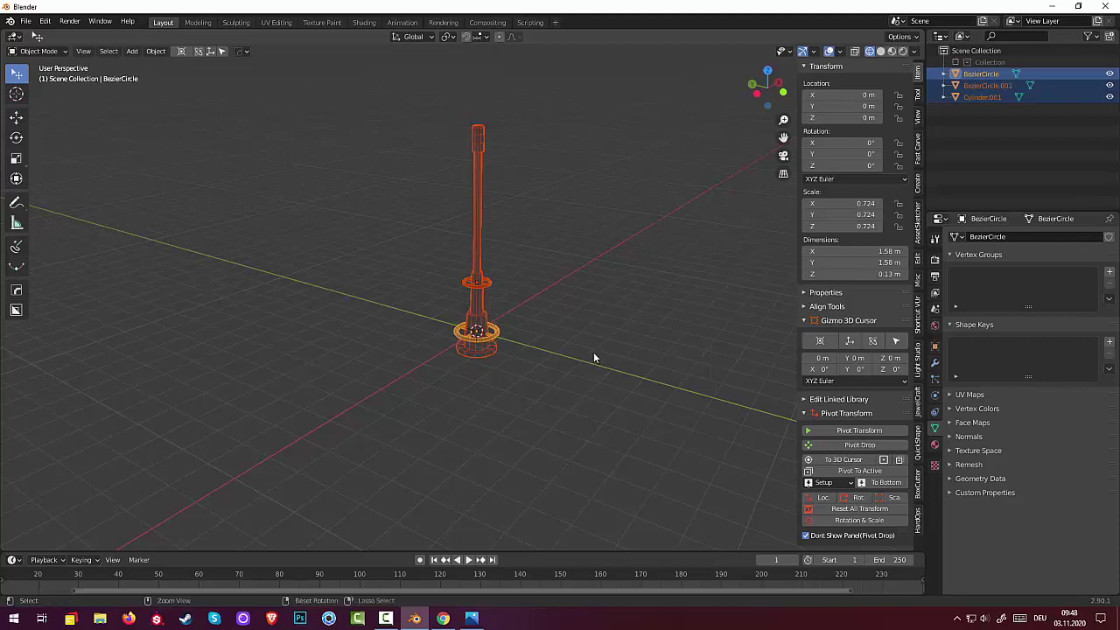
key("ctrl+j")
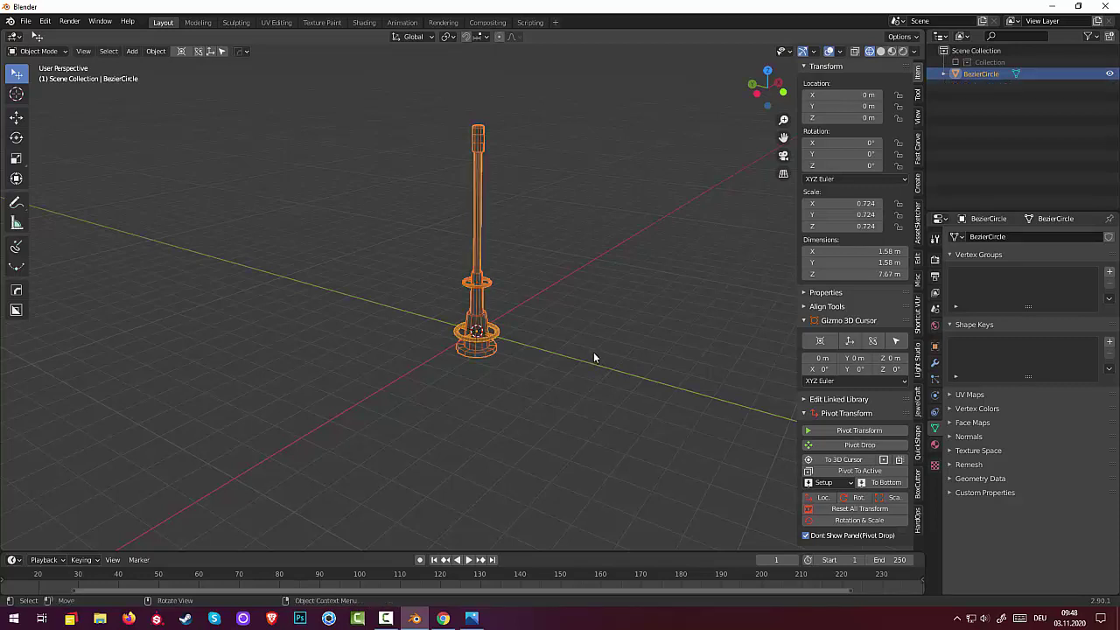
Raise the joined periscope vertically to Z 10.047 m.
scroll(590, 354, "down", 3)
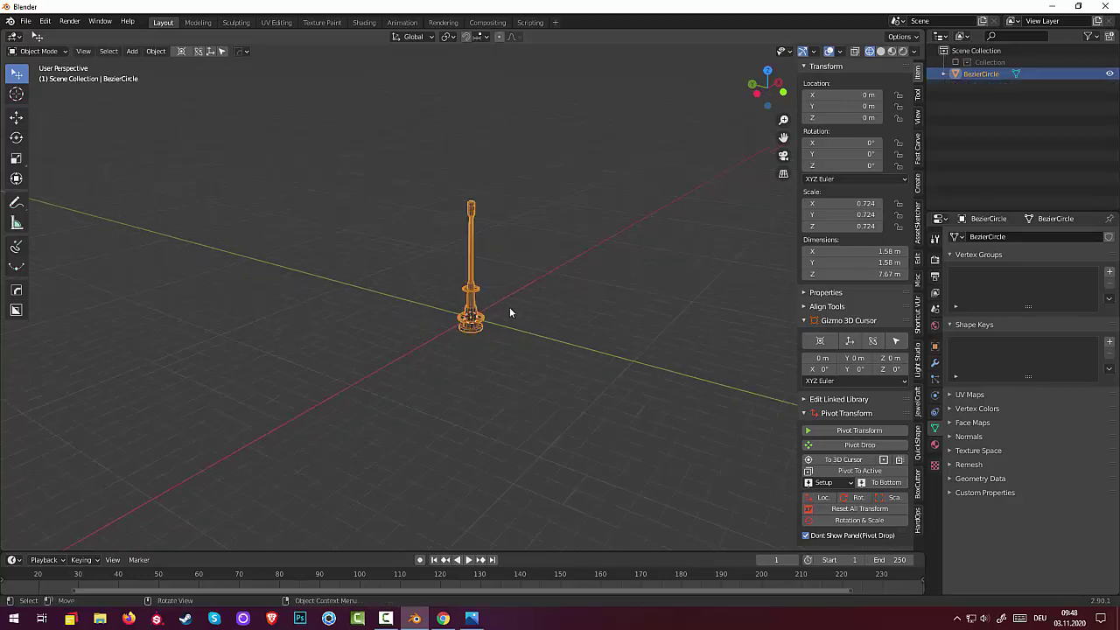
key("g")
key("z")
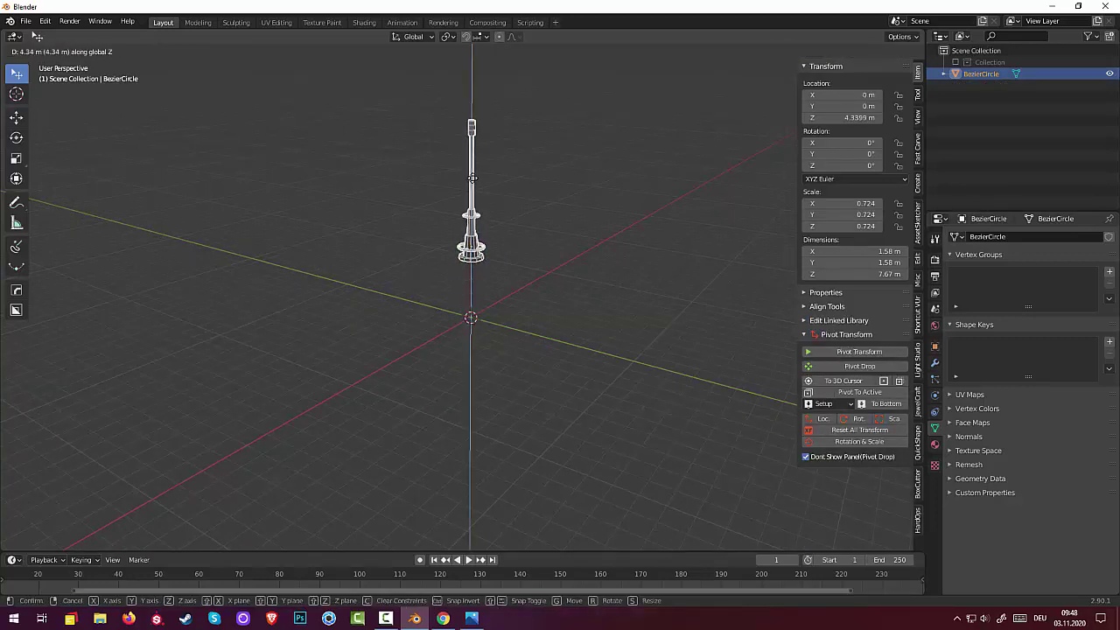
left_click(472, 107)
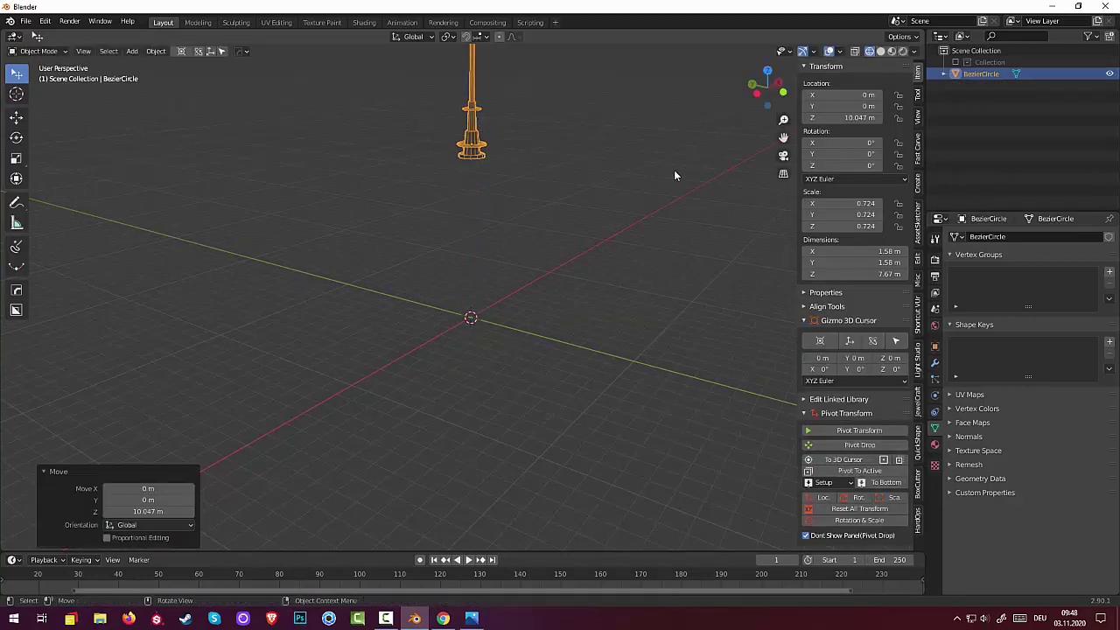
Unhide the submarine collection and save the scene as esminec.blend in the 04blend folder.
left_click(955, 62)
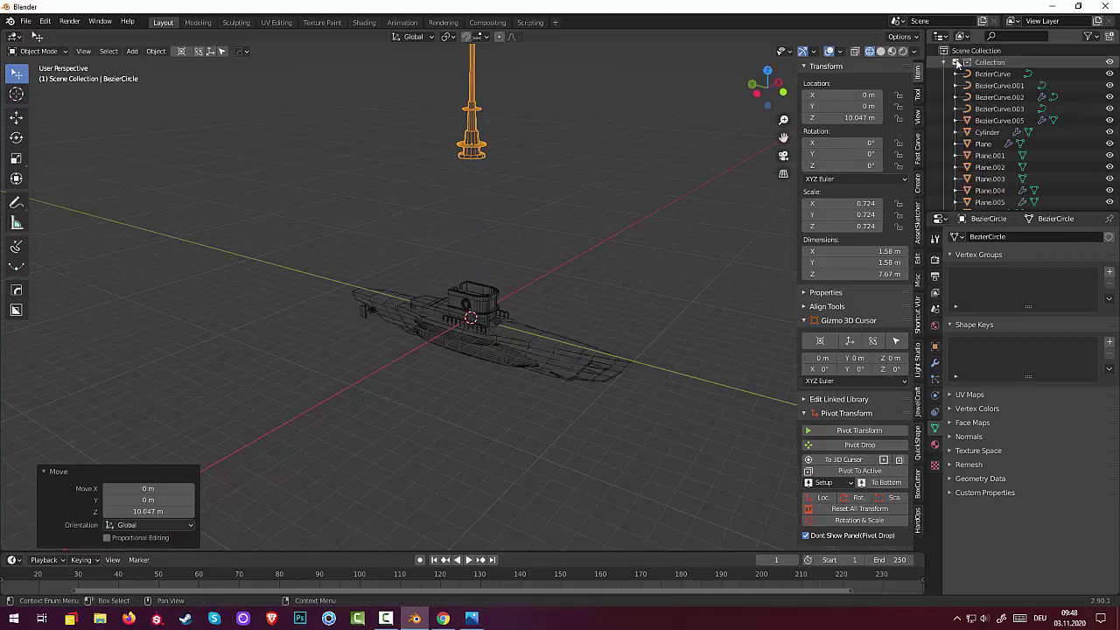
mouse_move(576, 177)
middle_mouse_down()
mouse_move(436, 178)
mouse_move(411, 166)
mouse_move(458, 208)
middle_mouse_up()
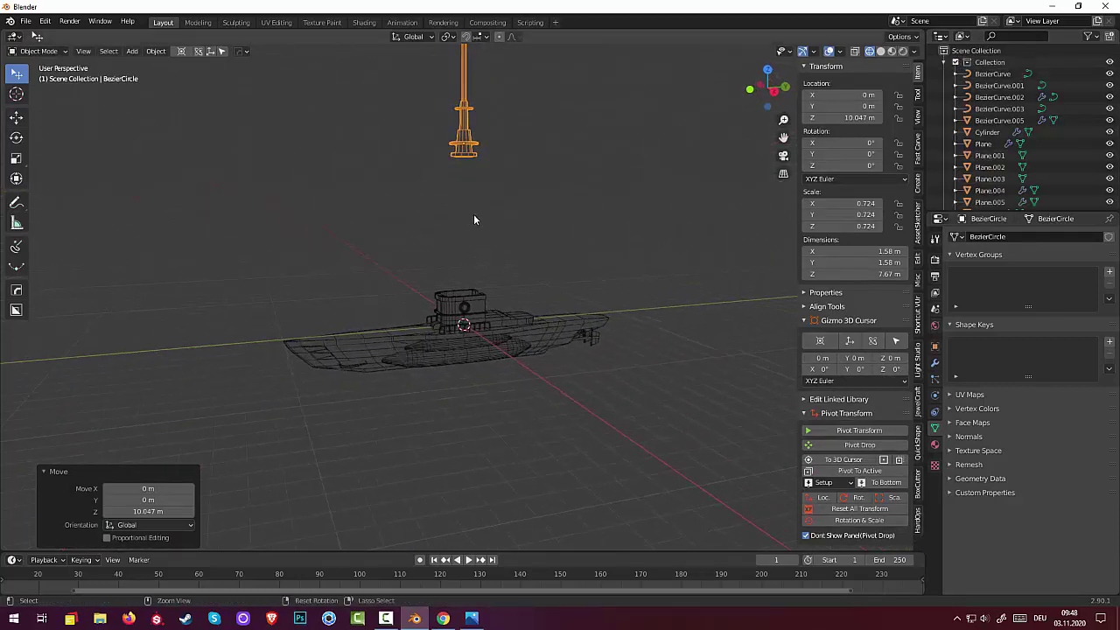
key("ctrl+o")
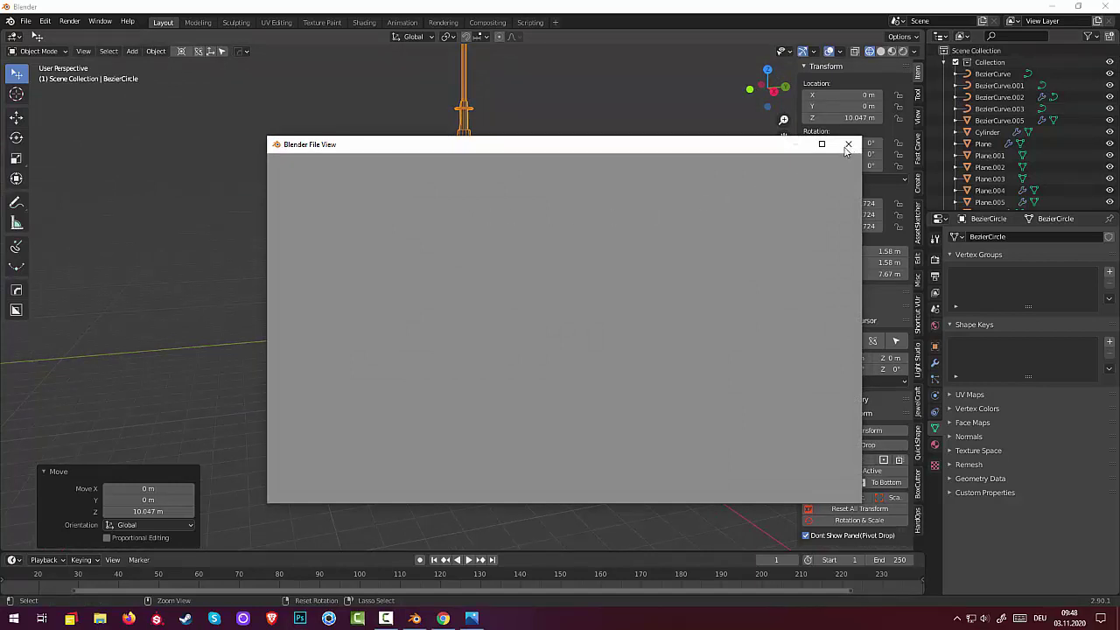
left_click(848, 144)
key("ctrl")
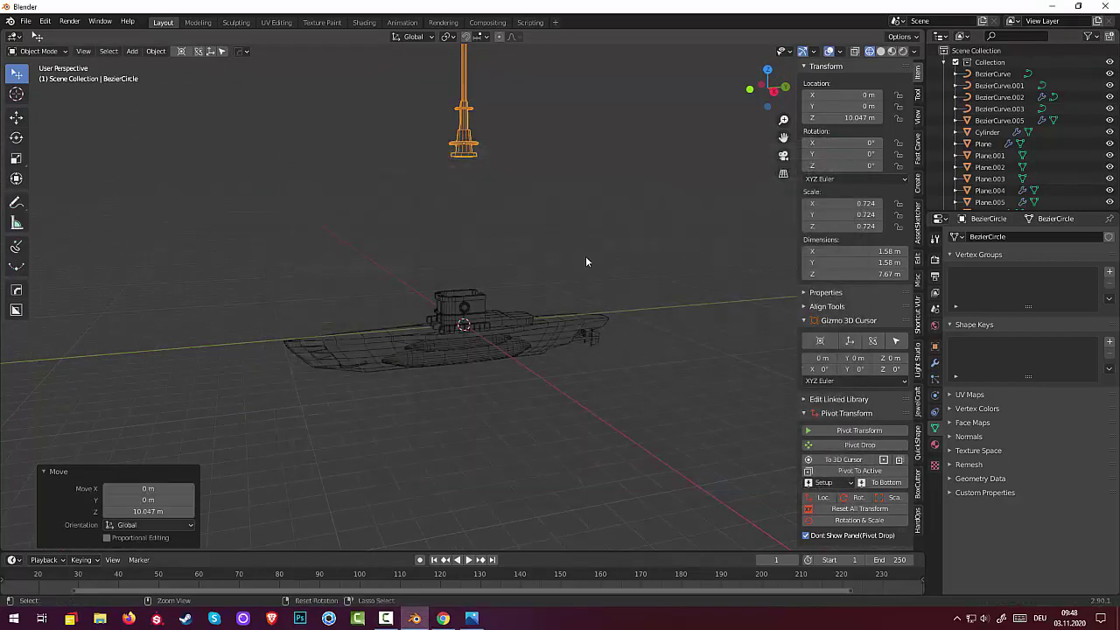
key("ctrl+s")
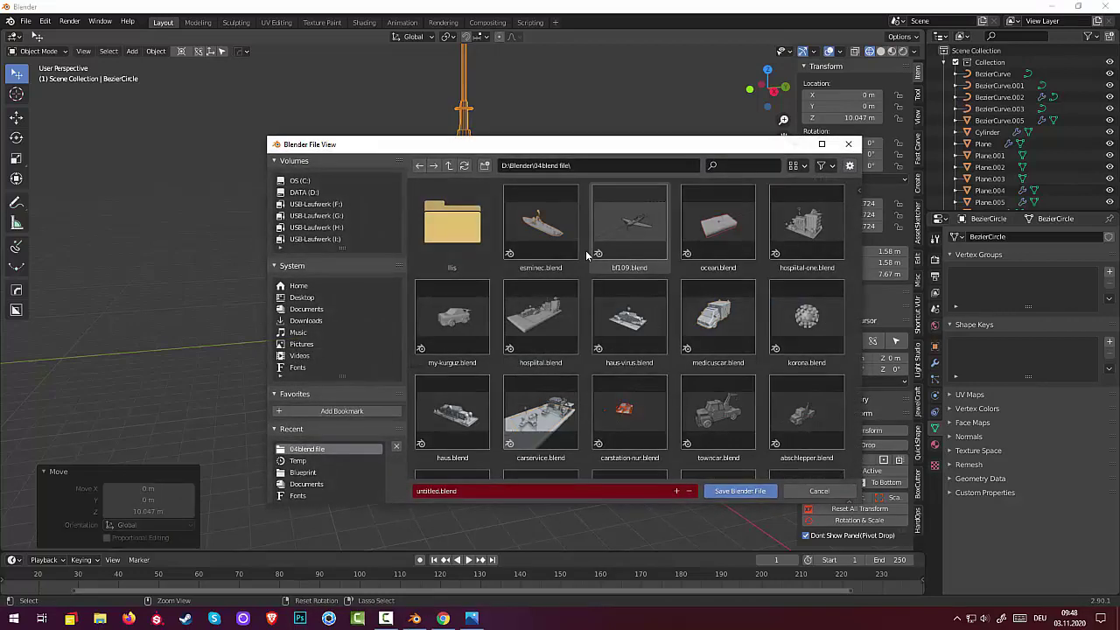
left_click(540, 225)
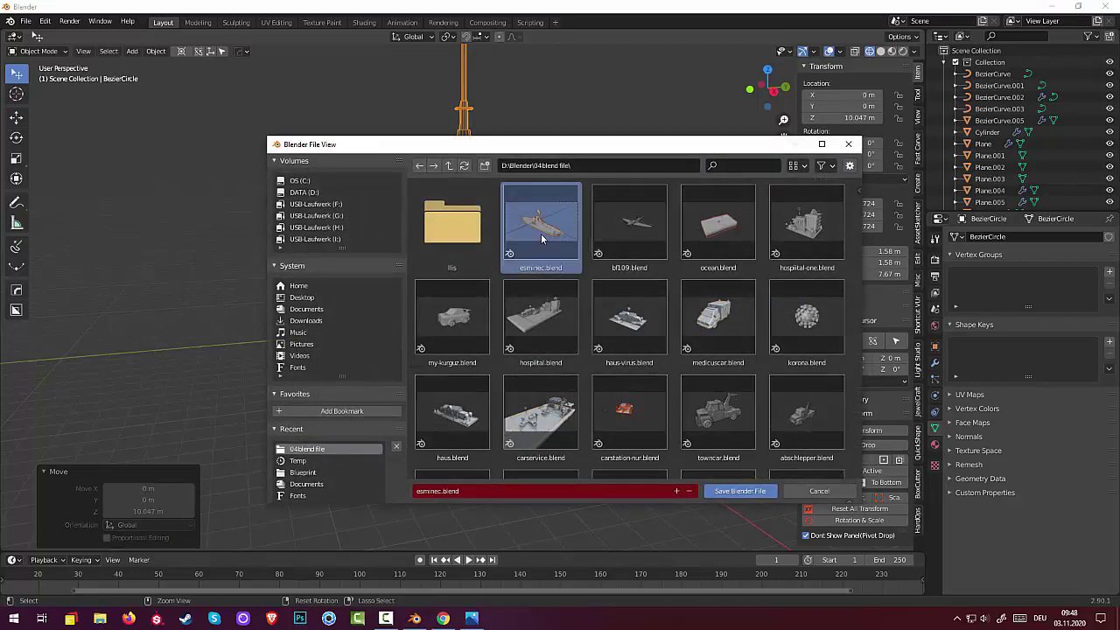
left_click(735, 492)
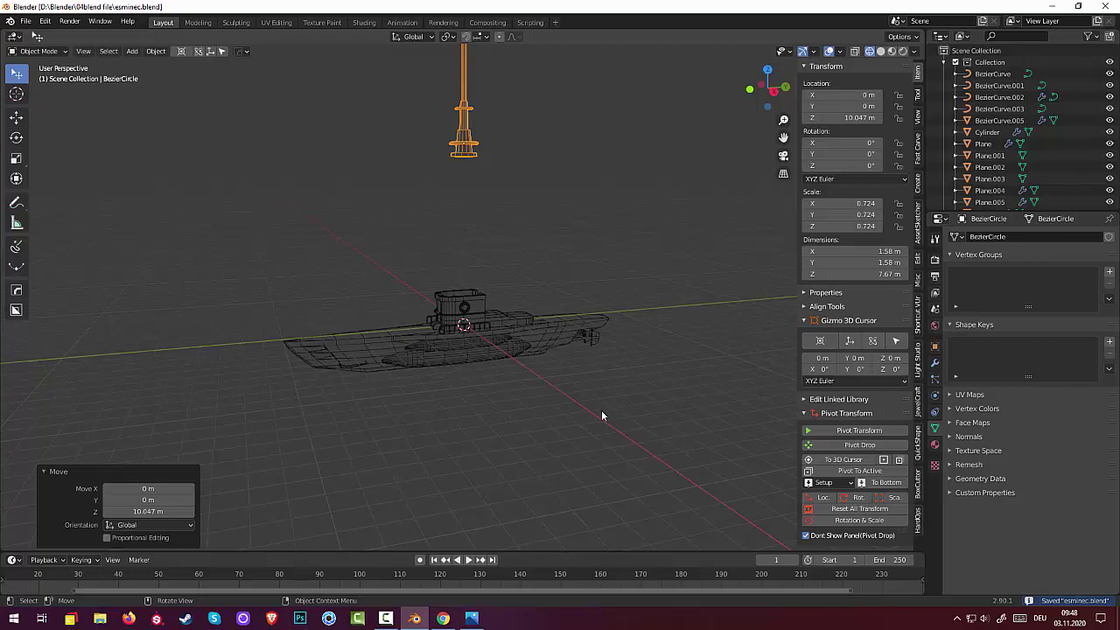
middle_click_drag(601, 415, 740, 414)
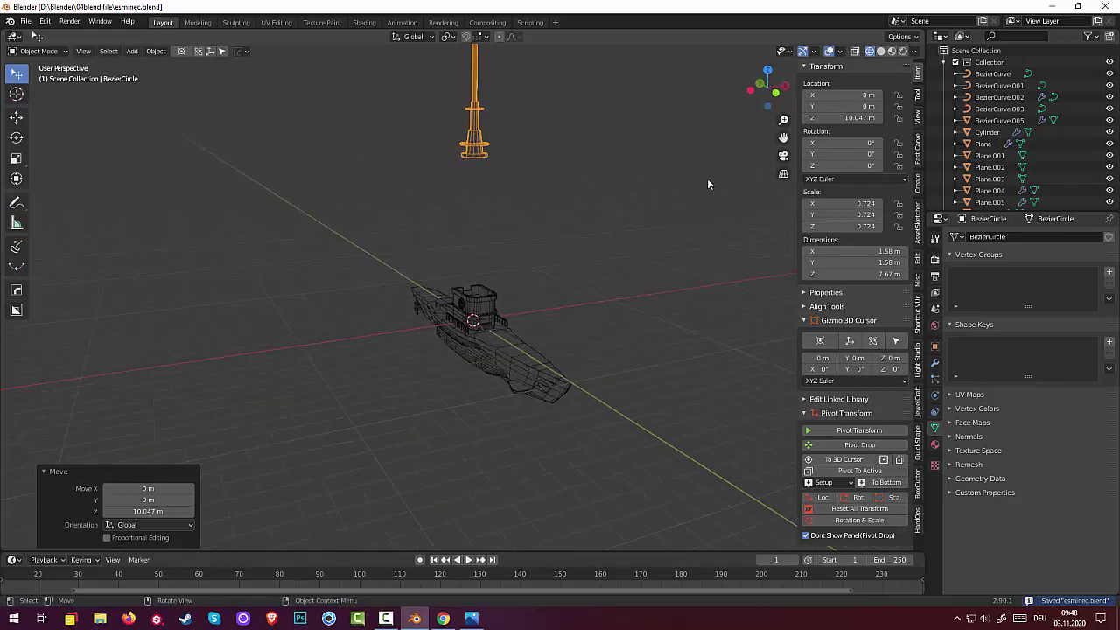
Switch the viewport to Solid shading with X-ray turned off.
left_click(880, 50)
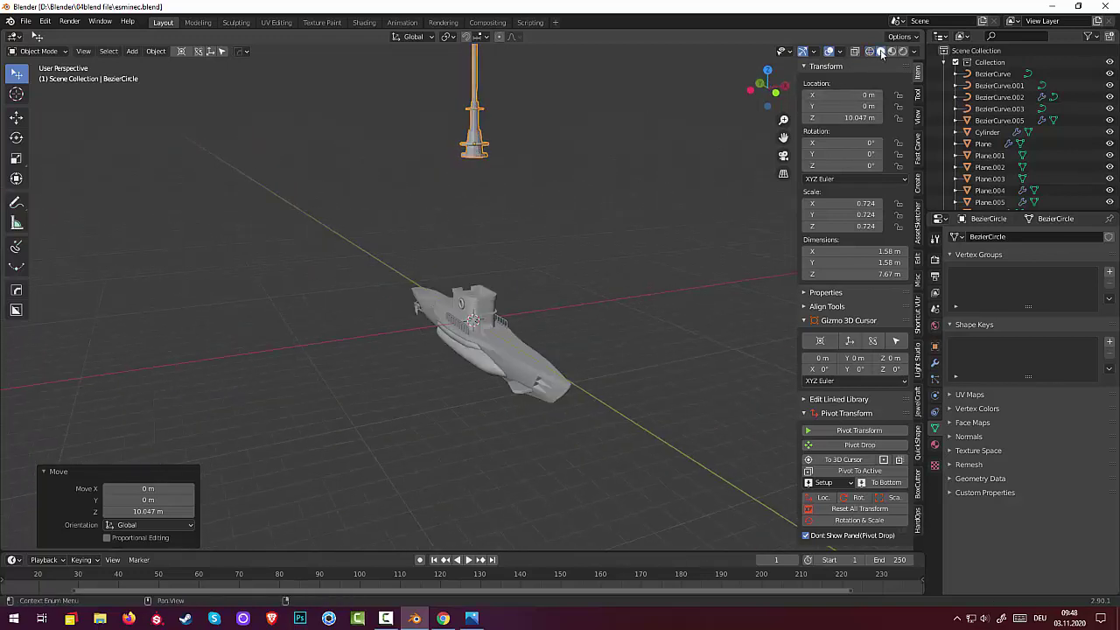
left_click(855, 53)
left_click(855, 53)
left_click(854, 52)
left_click(855, 53)
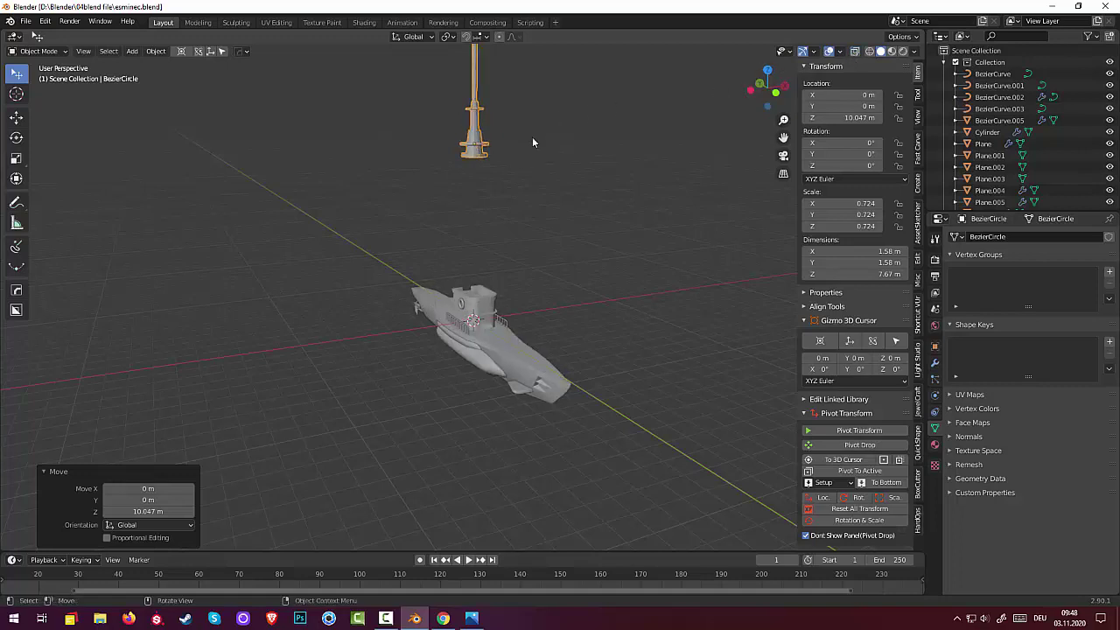
mouse_move(532, 137)
middle_mouse_down()
mouse_move(429, 163)
mouse_move(412, 143)
middle_mouse_up()
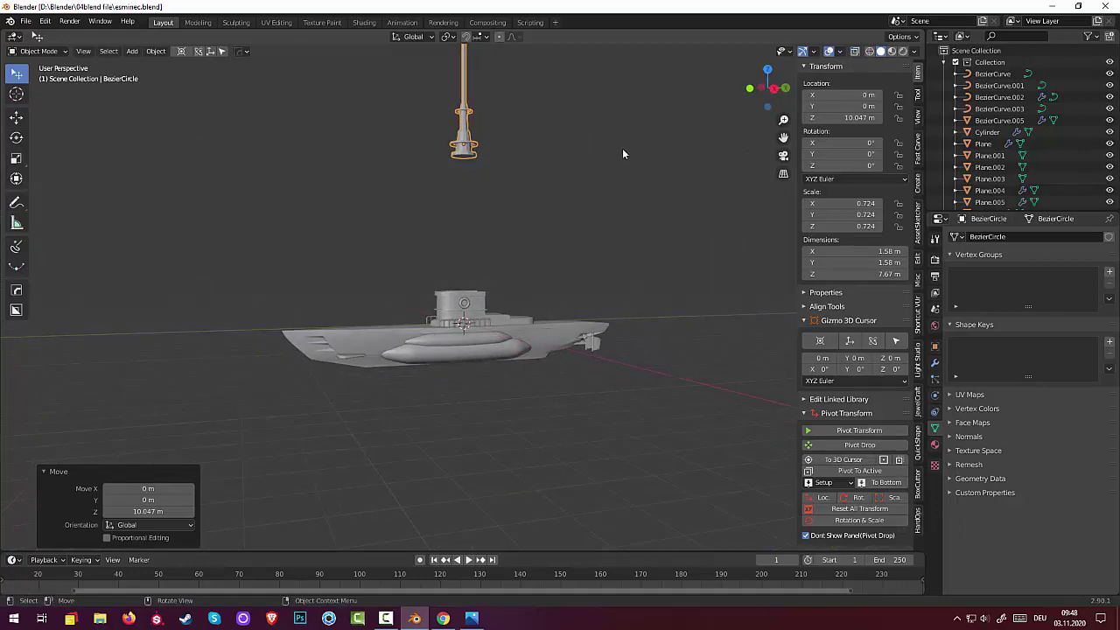
Lower the periscope mast onto the conning tower and scale it down to 0.405.
key("g")
key("z")
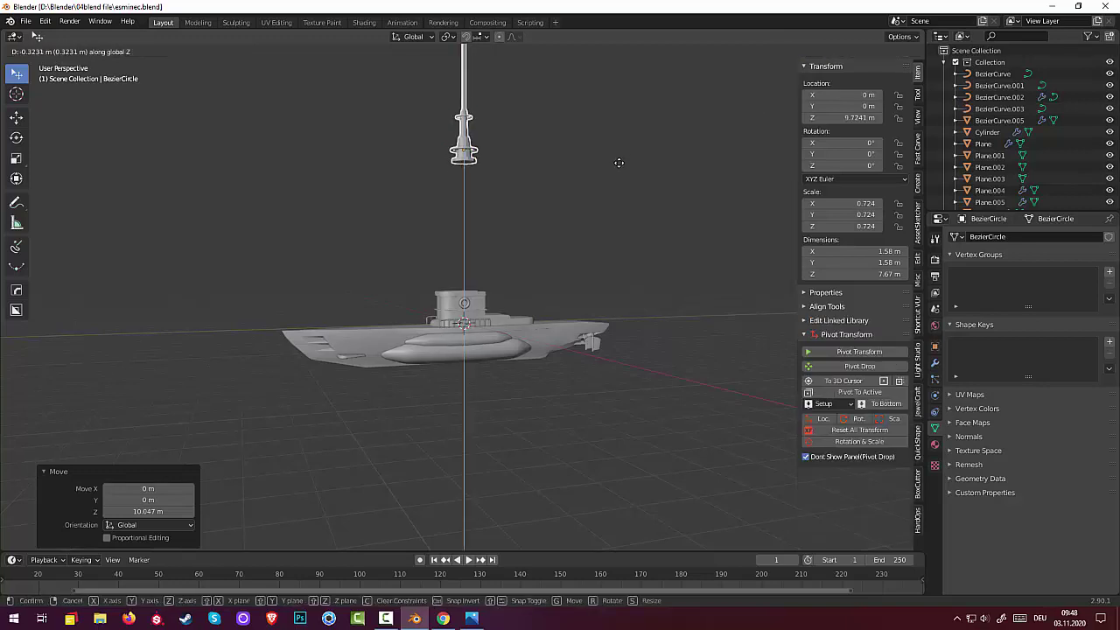
left_click(619, 301)
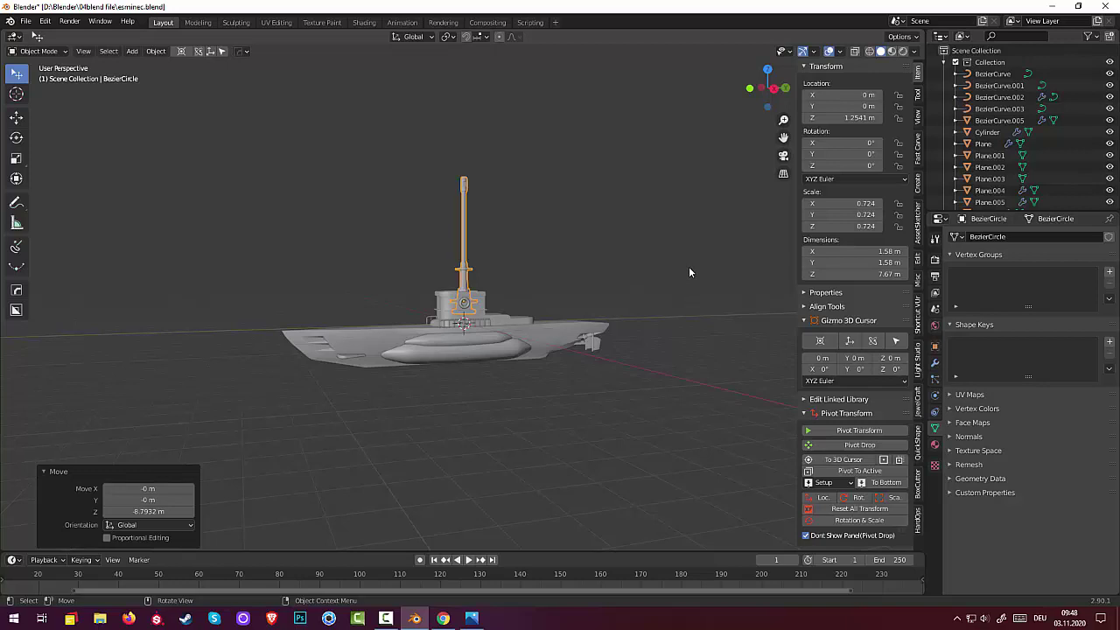
key("s")
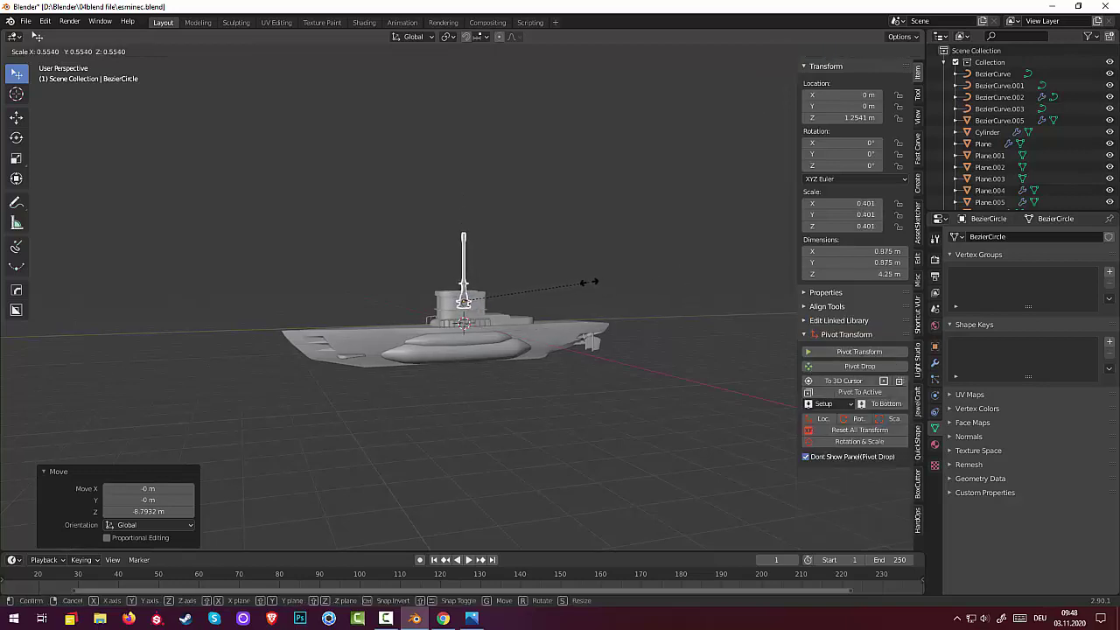
left_click(591, 280)
middle_click_drag(593, 280, 438, 346)
scroll(437, 345, "up", 1)
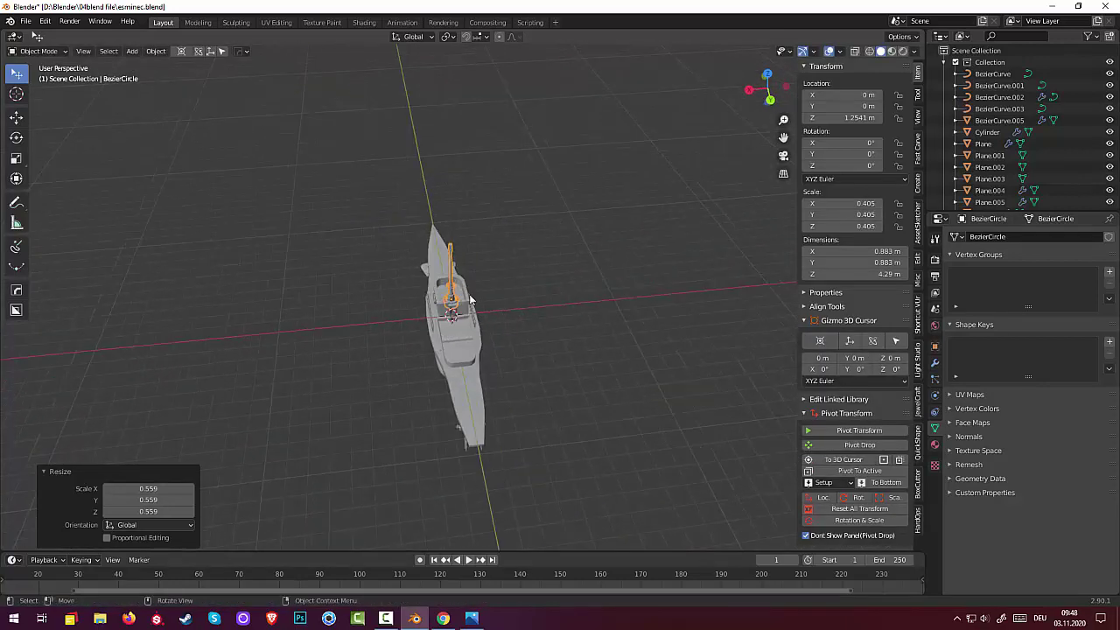
scroll(472, 267, "up", 2)
scroll(473, 261, "up", 2)
Raise the mast slightly so it sits in the conning tower at Z 1.6006 m.
middle_click_drag(478, 256, 688, 252)
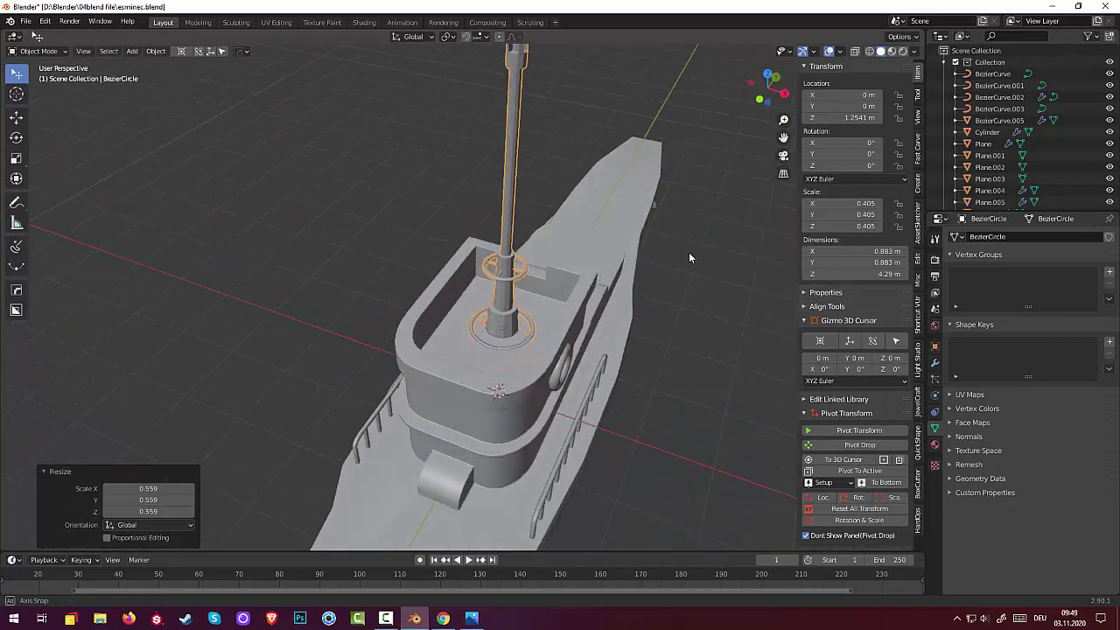
key("g")
key("z")
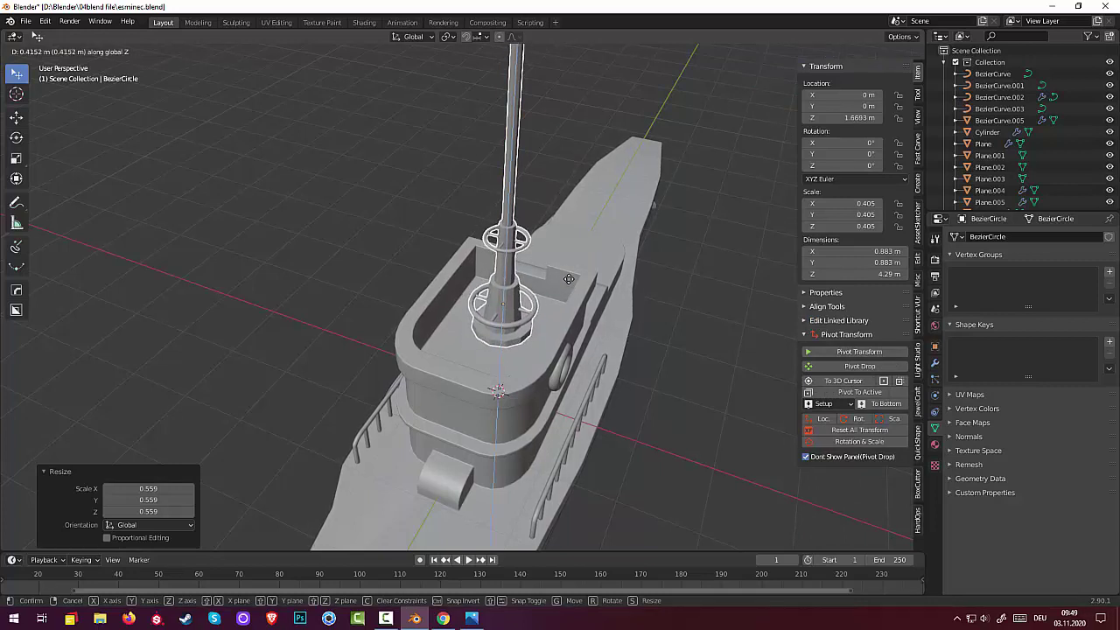
left_click(569, 283)
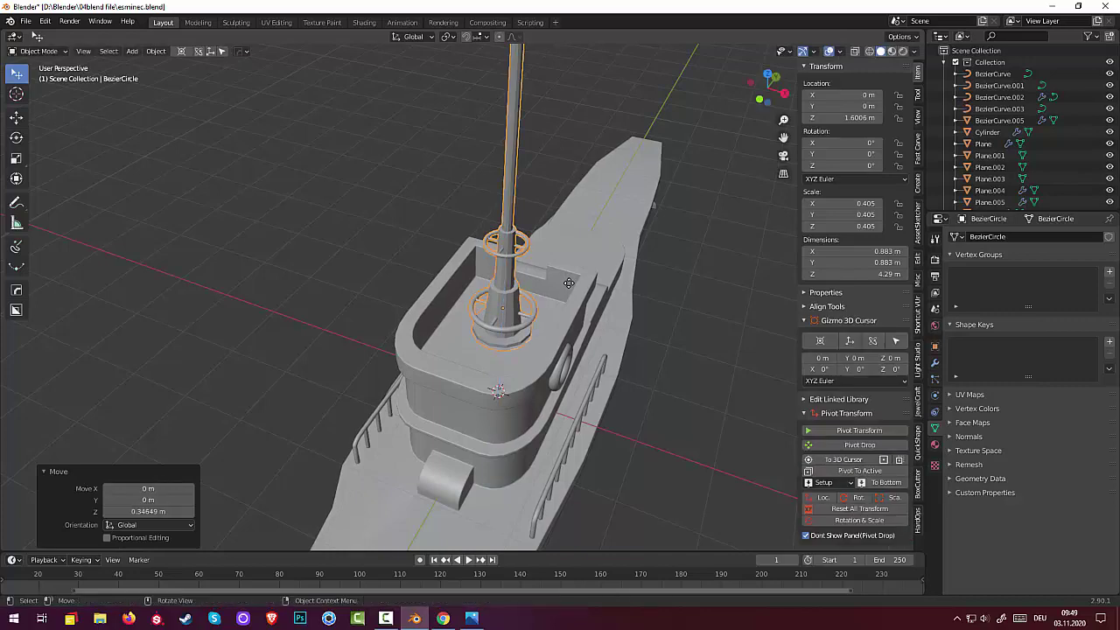
mouse_move(569, 285)
middle_mouse_down()
mouse_move(575, 318)
mouse_move(457, 313)
mouse_move(415, 292)
mouse_move(464, 290)
mouse_move(446, 294)
middle_mouse_up()
scroll(415, 291, "down", 3)
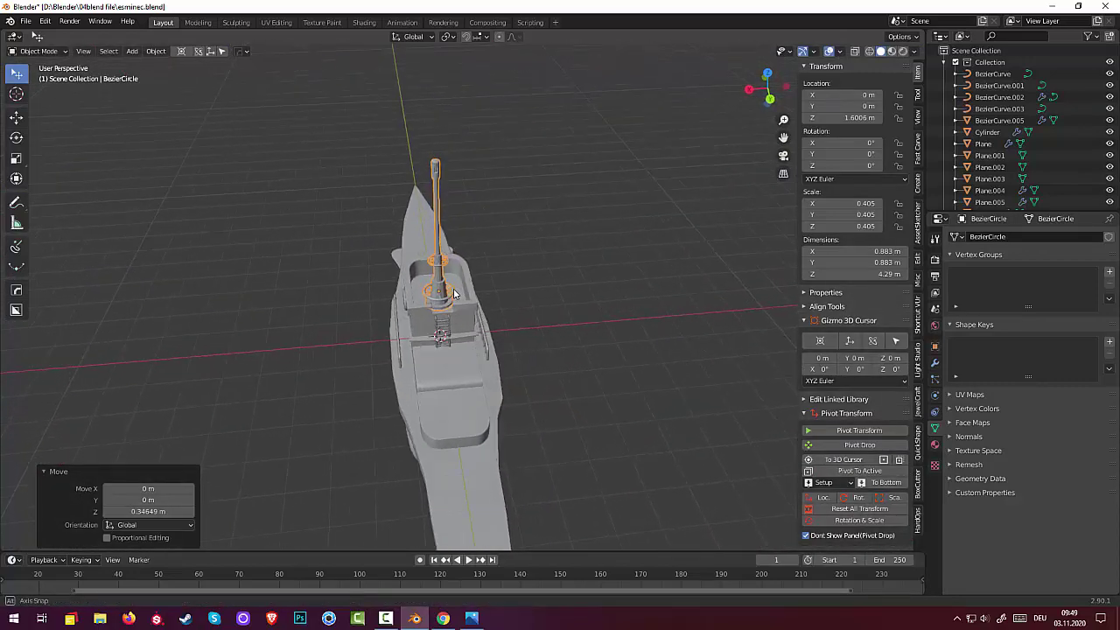
left_click(472, 621)
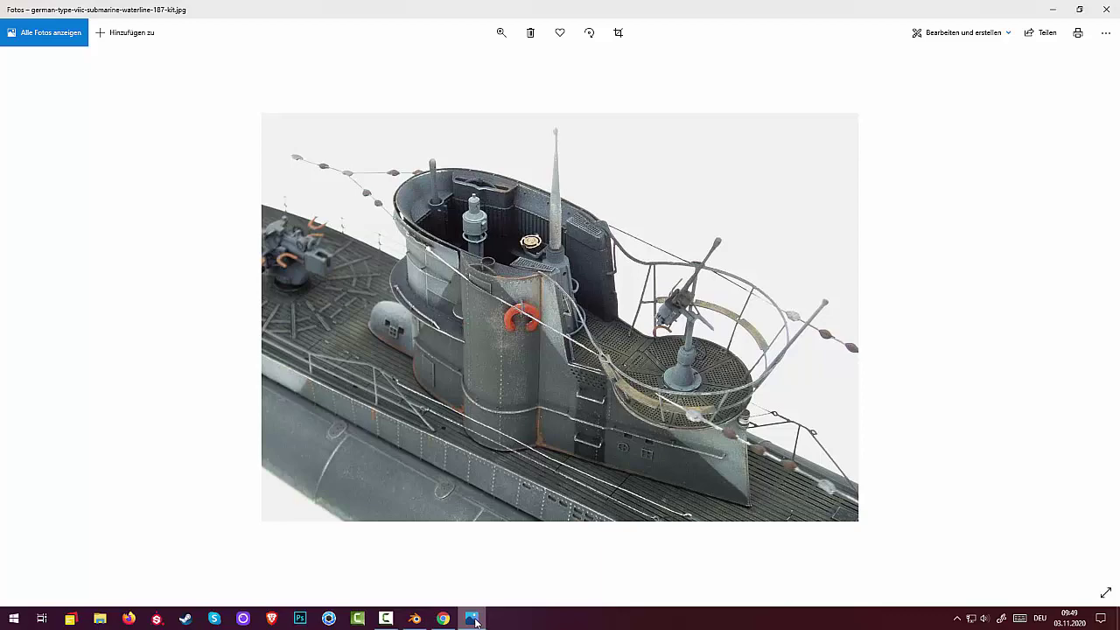
left_click(473, 618)
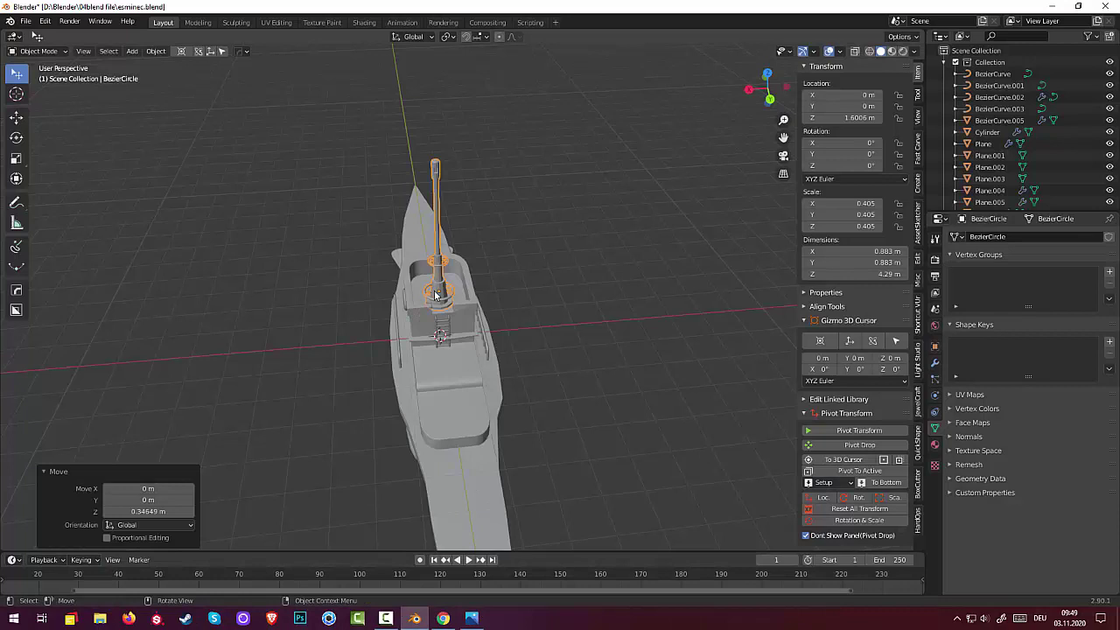
Shift the periscope mast along X to -0.24251 m, then reselect it.
key("g")
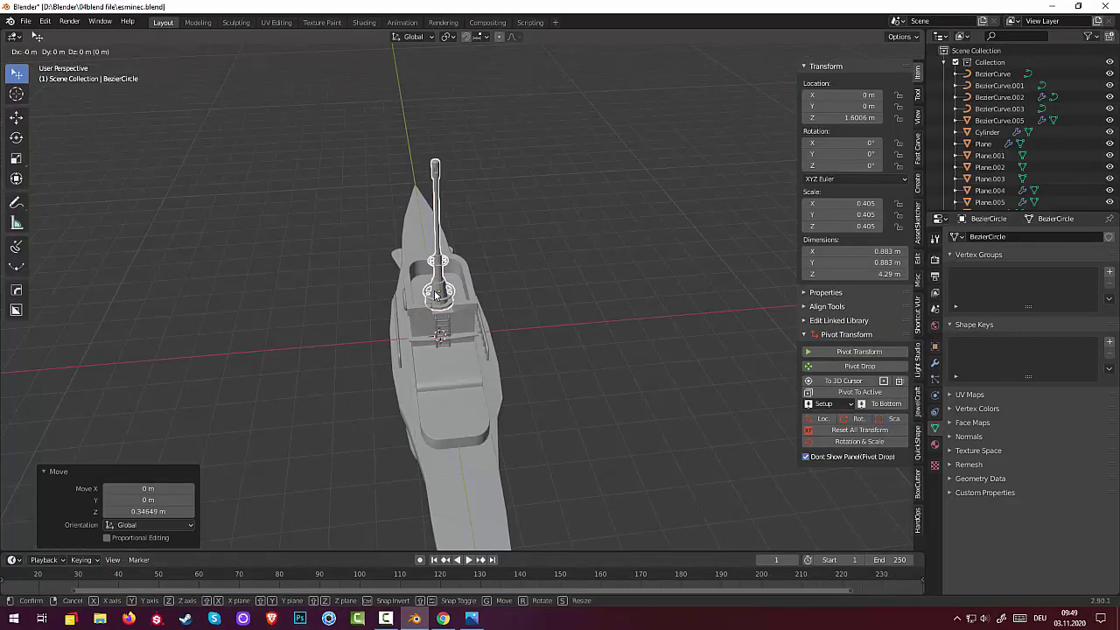
key("x")
left_click(453, 330)
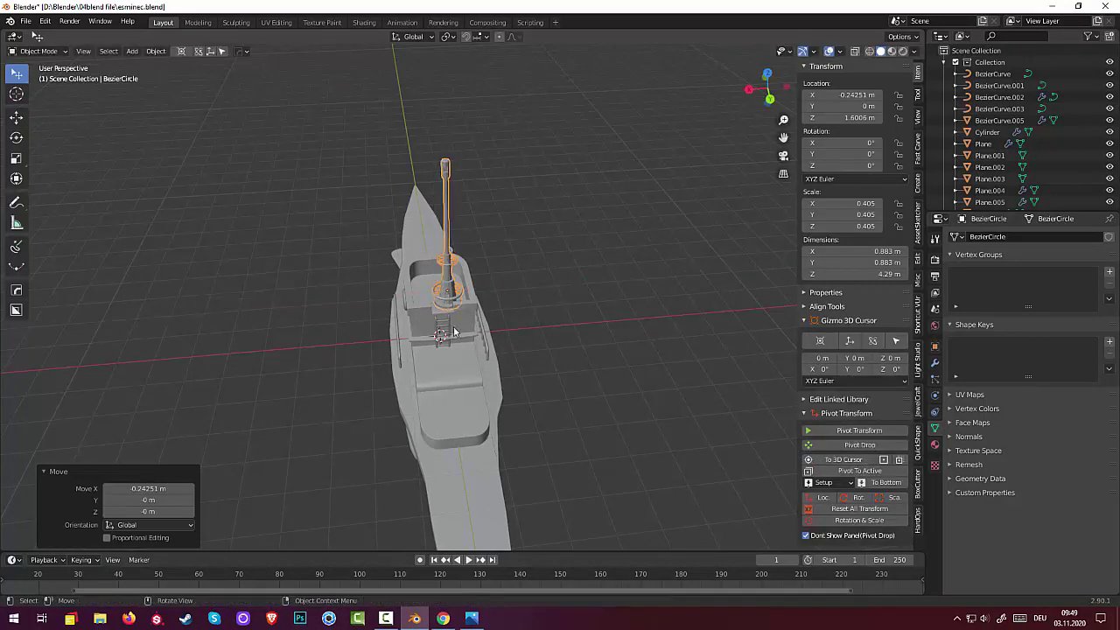
left_click(568, 396)
mouse_move(569, 396)
middle_mouse_down()
mouse_move(586, 377)
mouse_move(696, 360)
mouse_move(727, 365)
mouse_move(731, 382)
middle_mouse_up()
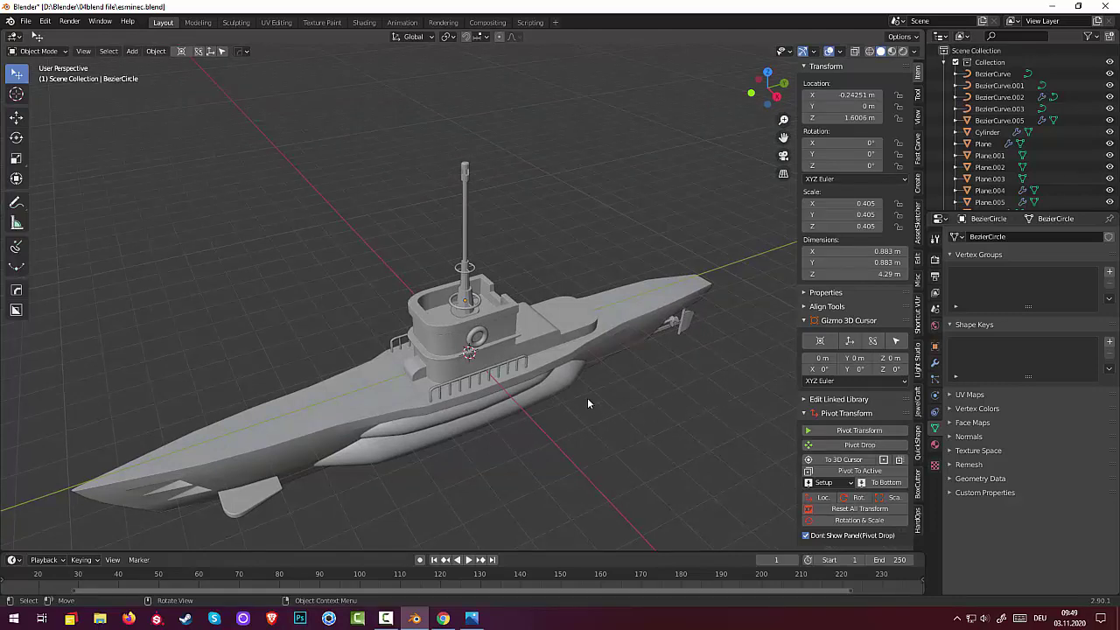
scroll(577, 392, "up", 3)
scroll(569, 382, "up", 1)
scroll(566, 385, "up", 2)
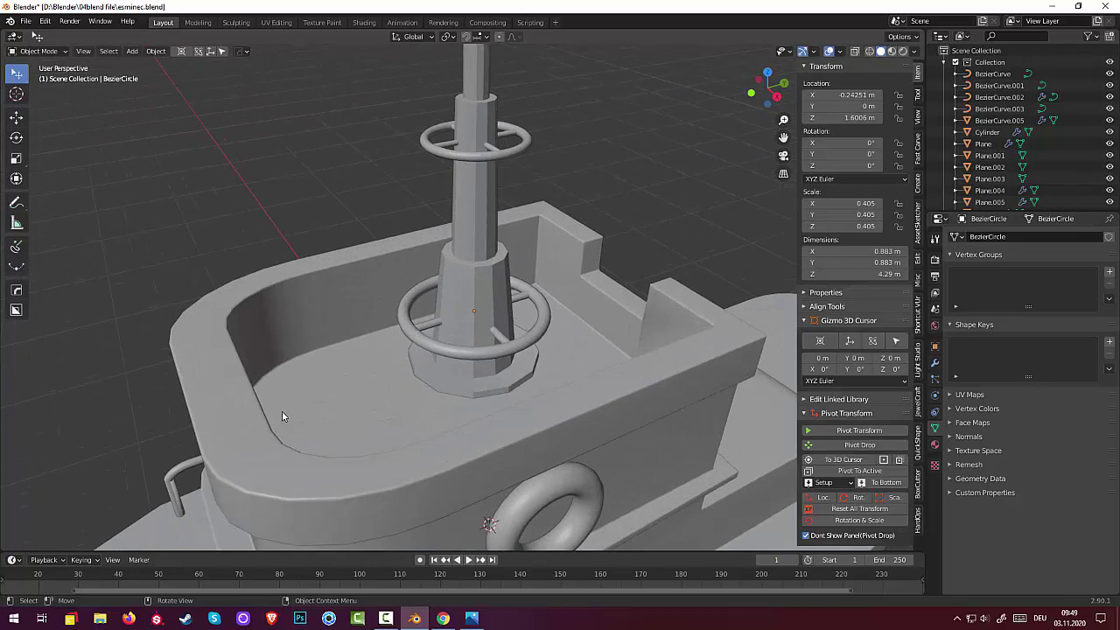
scroll(467, 319, "down", 4)
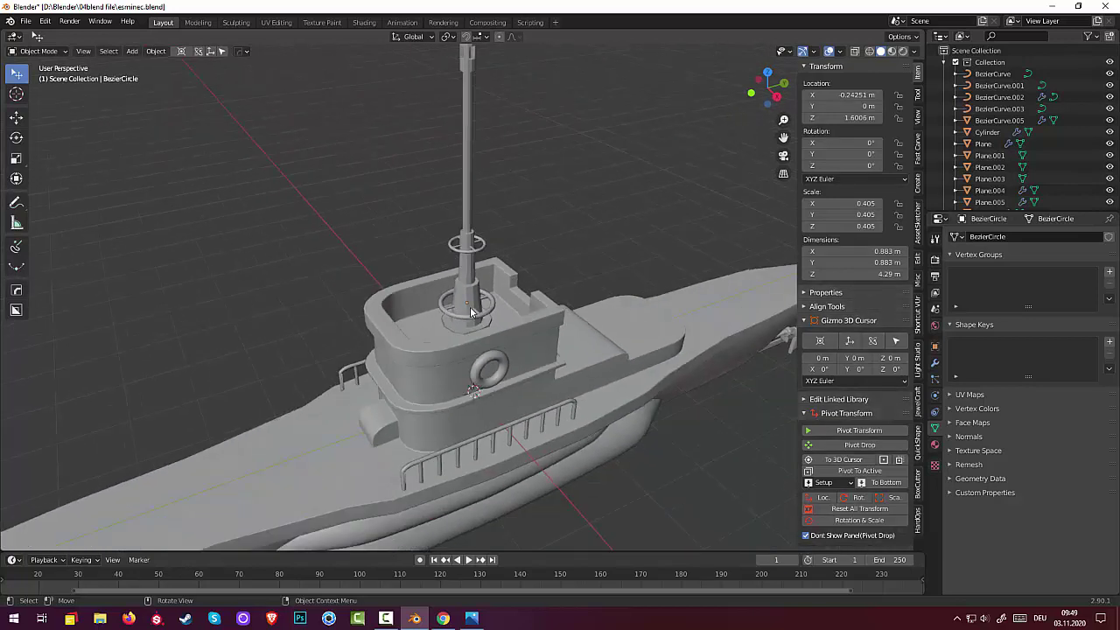
left_click(470, 320)
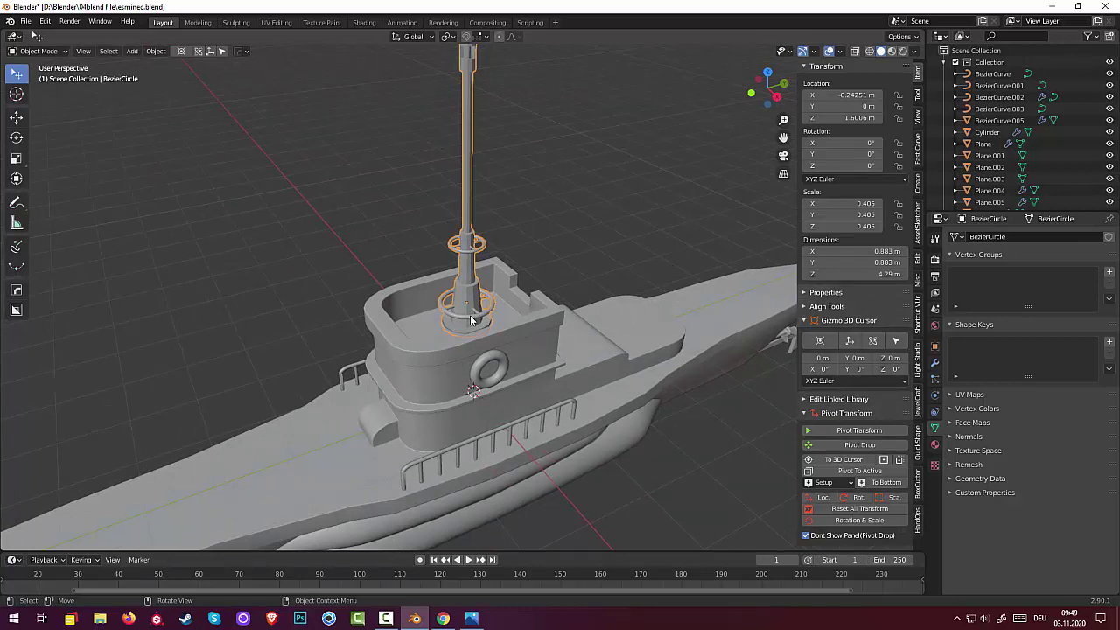
Duplicate the periscope mast and place the copy along Y at -0.82475 m.
key("shift+d")
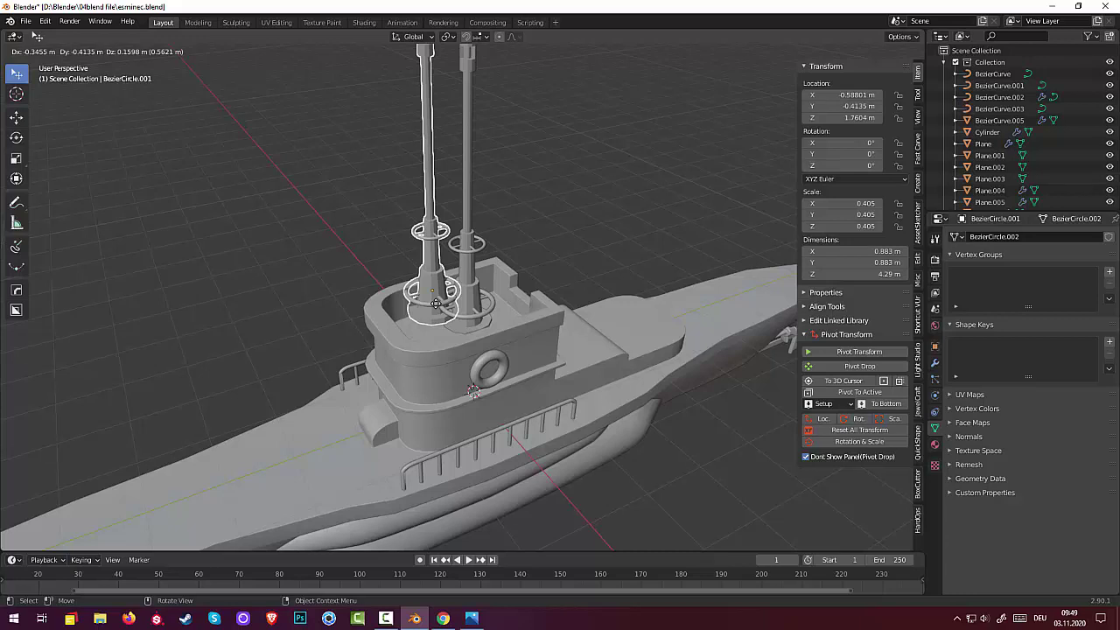
key("y")
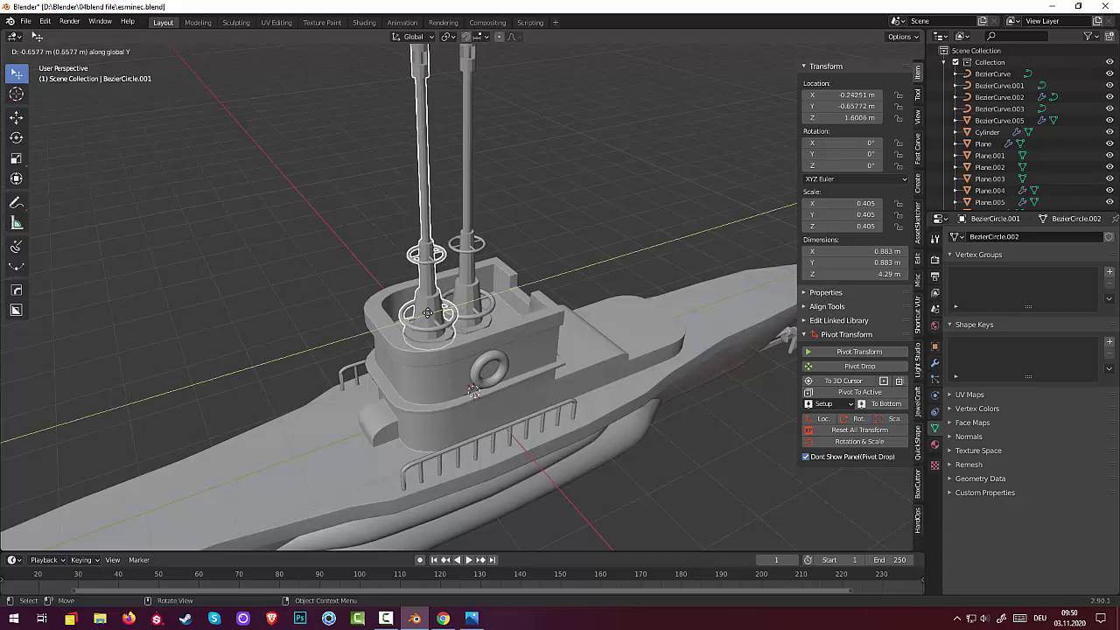
left_click(420, 321)
scroll(382, 304, "up", 2)
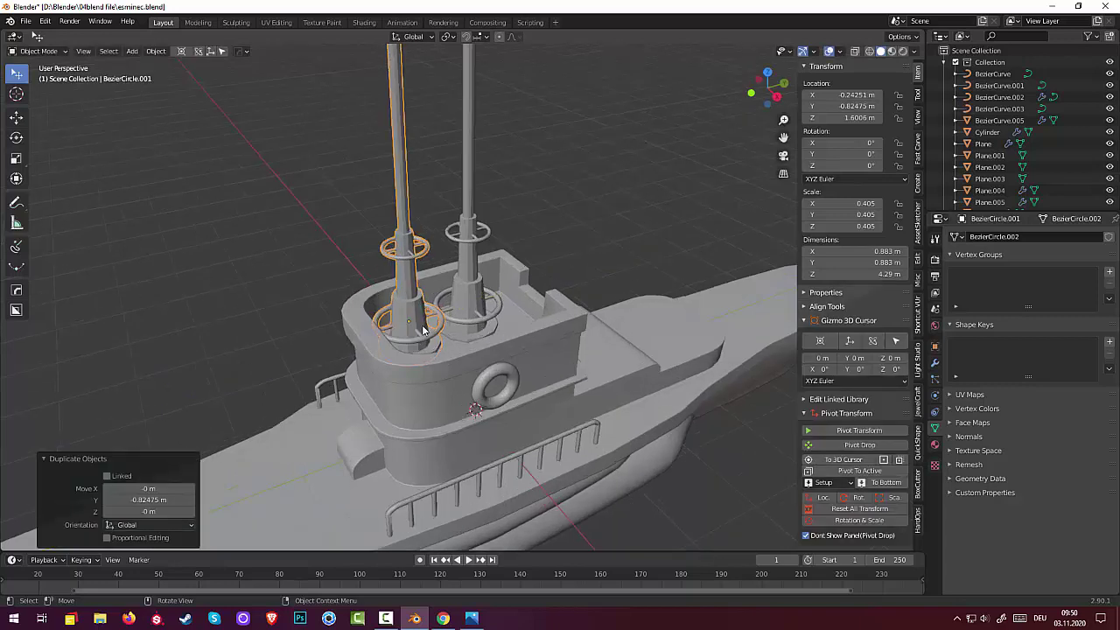
scroll(381, 304, "up", 3)
left_click(36, 53)
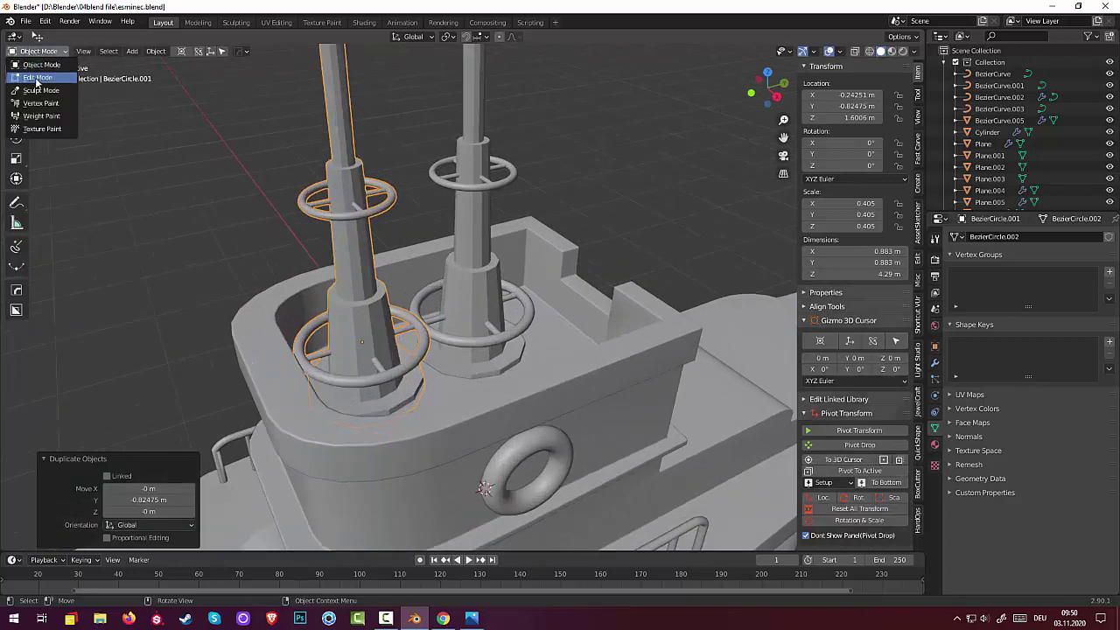
In Edit Mode, select the upper mast ring and delete its faces.
left_click(37, 84)
left_click(352, 211)
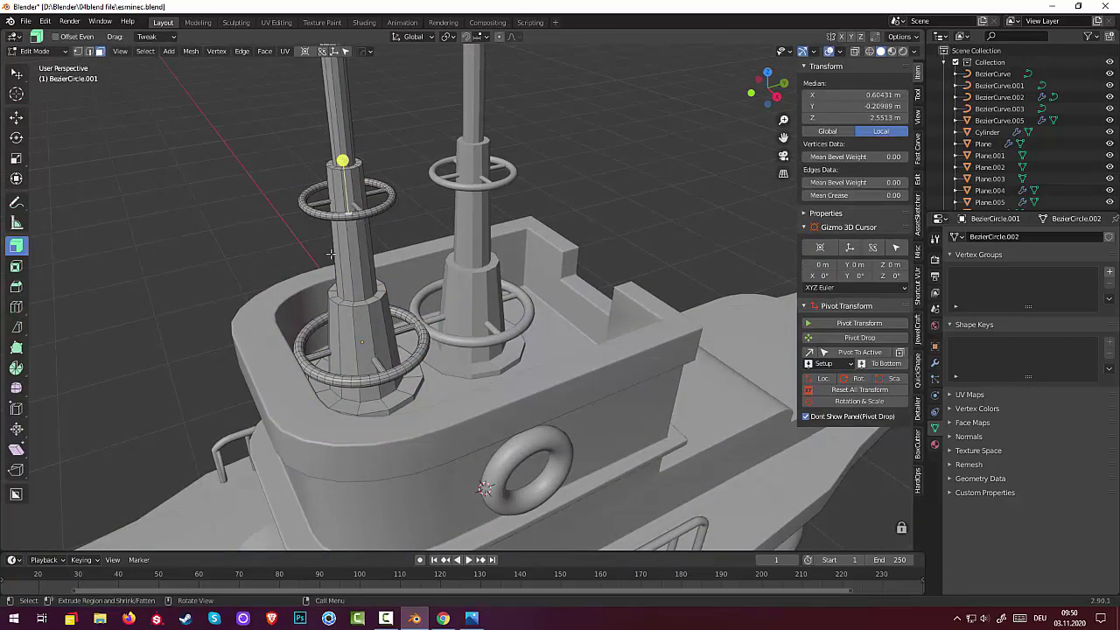
key("ctrl+KP_Add")
key("ctrl+KP_Add")
key("ctrl+KP_Add")
key("ctrl+KP_Add")
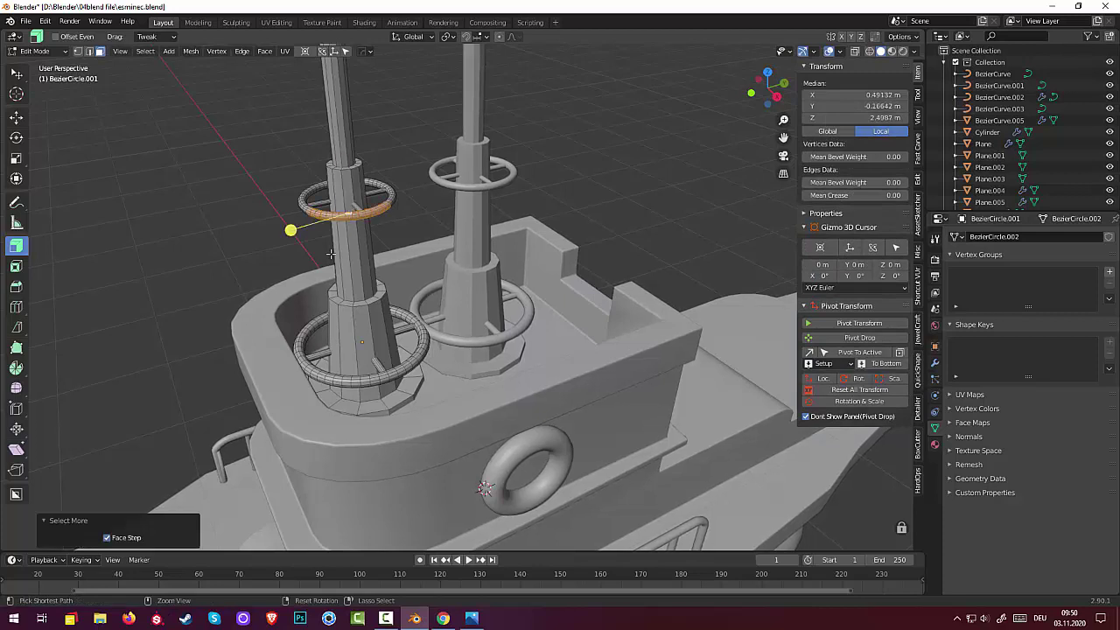
key("ctrl+KP_Add")
key("ctrl+KP_Add")
key("ctrl+KP_Add")
key("ctrl+KP_Add")
key("ctrl+KP_Add")
key("ctrl+KP_Add")
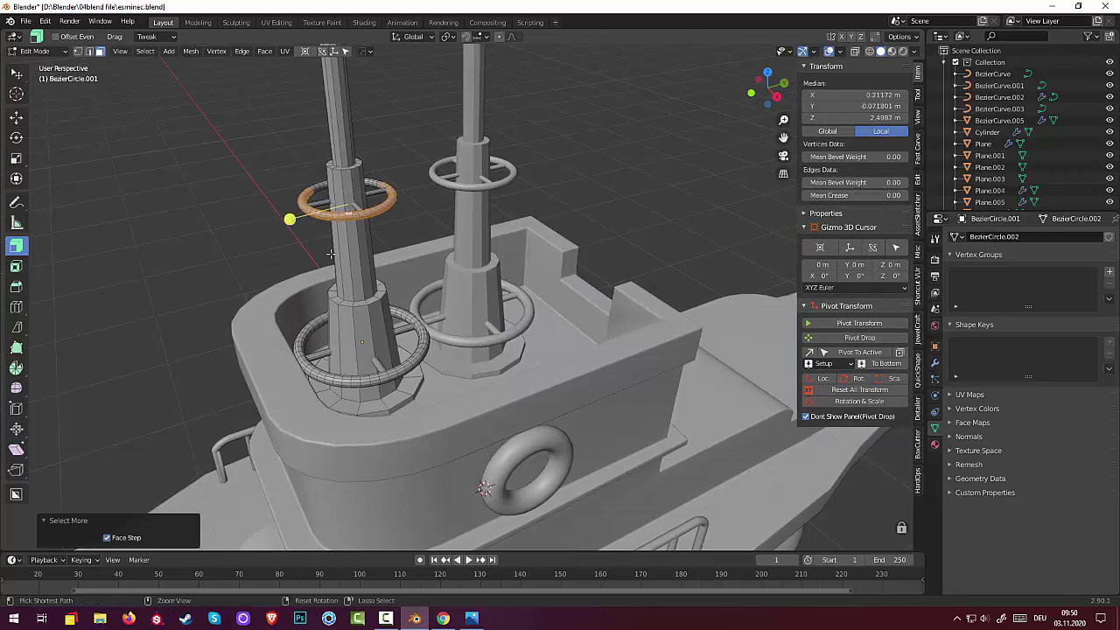
key("ctrl+KP_Add")
key("ctrl+KP_Add")
key("ctrl+KP_Add")
key("ctrl+KP_Add")
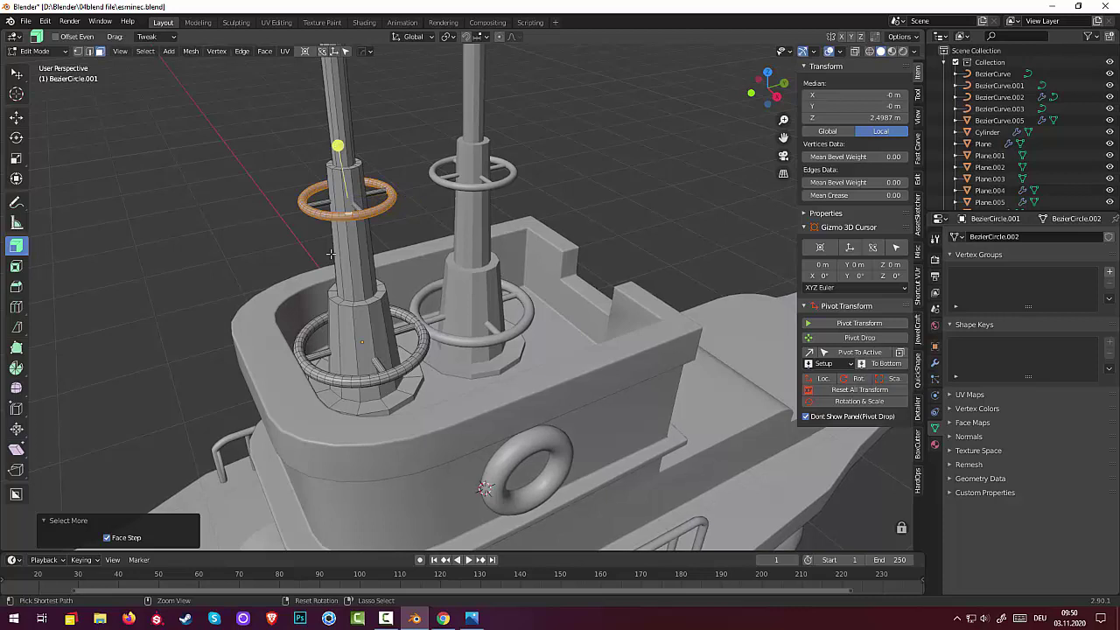
key("x")
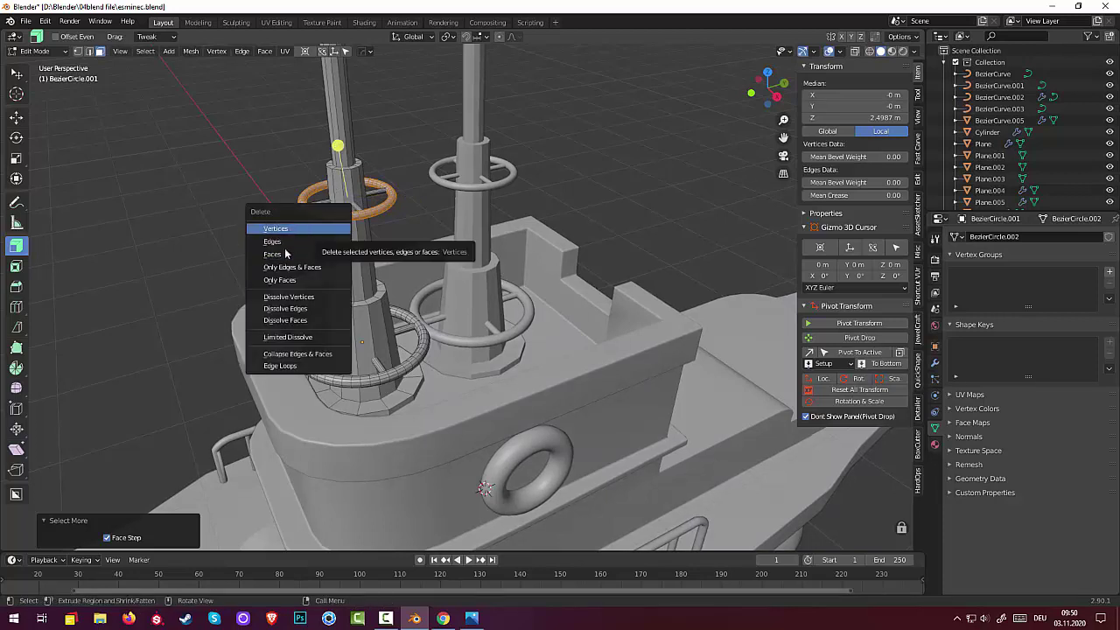
left_click(337, 228)
Delete the selected faces on the upper part of the left mast.
left_click(393, 230)
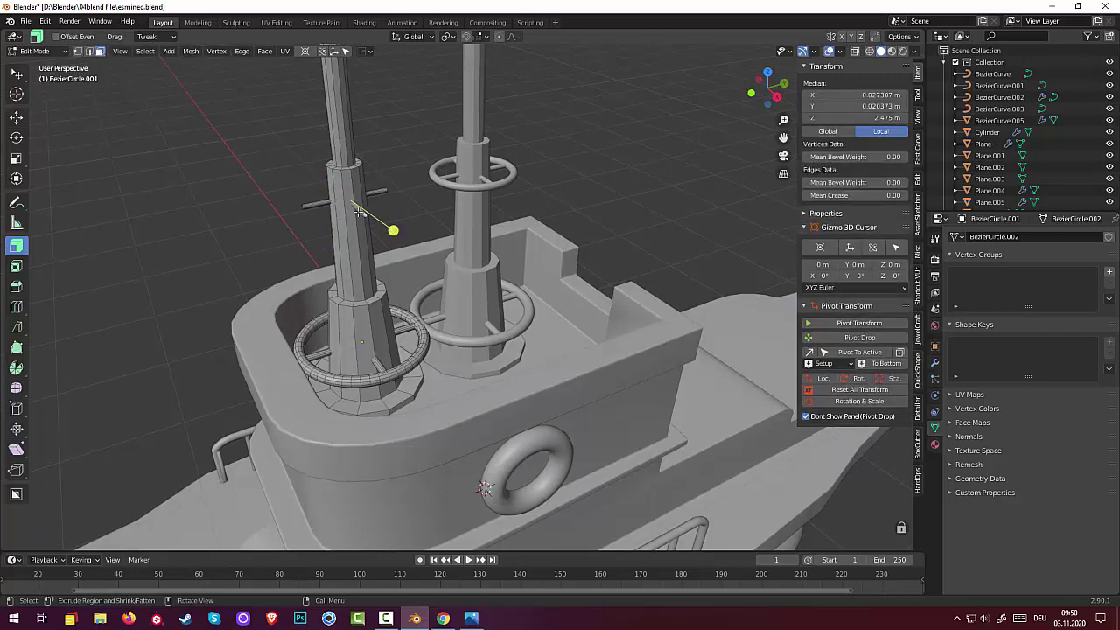
left_click(360, 211)
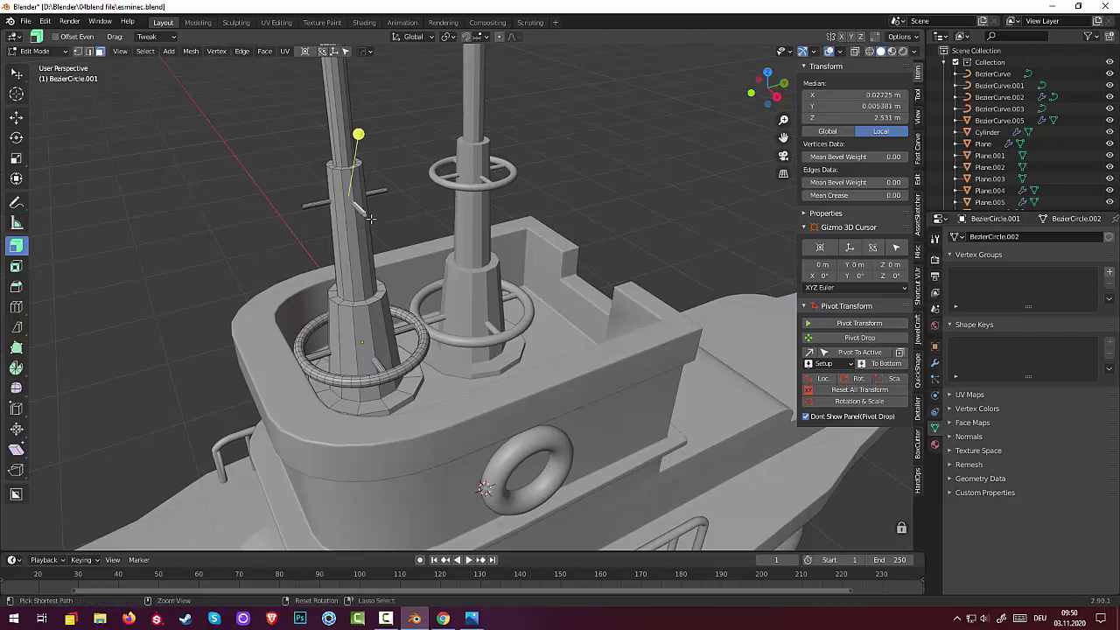
key("ctrl+KP_Add")
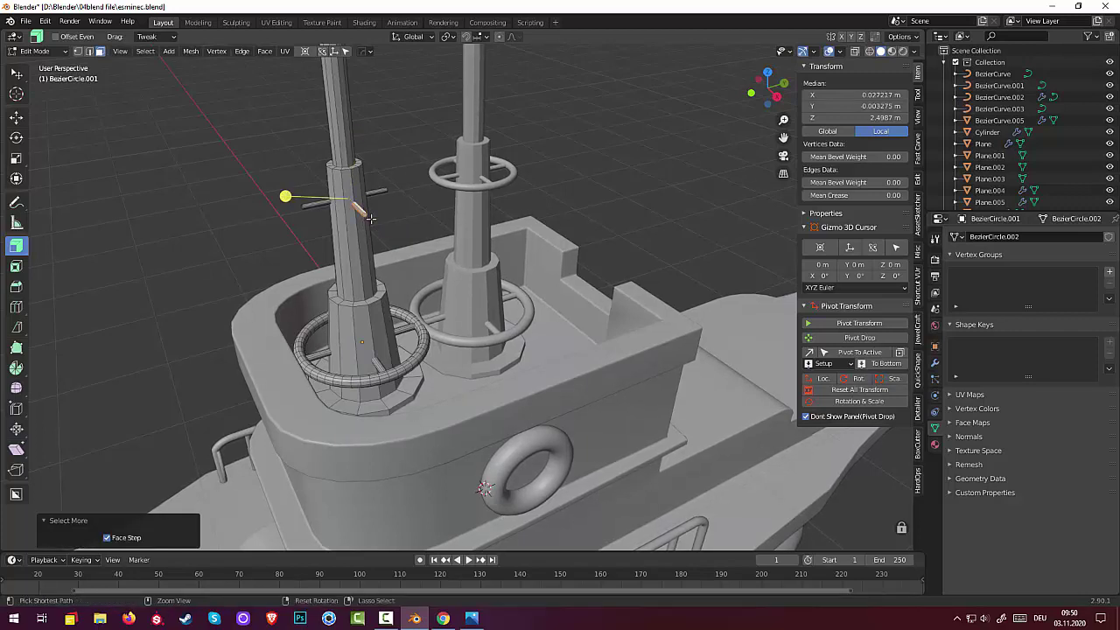
key("x")
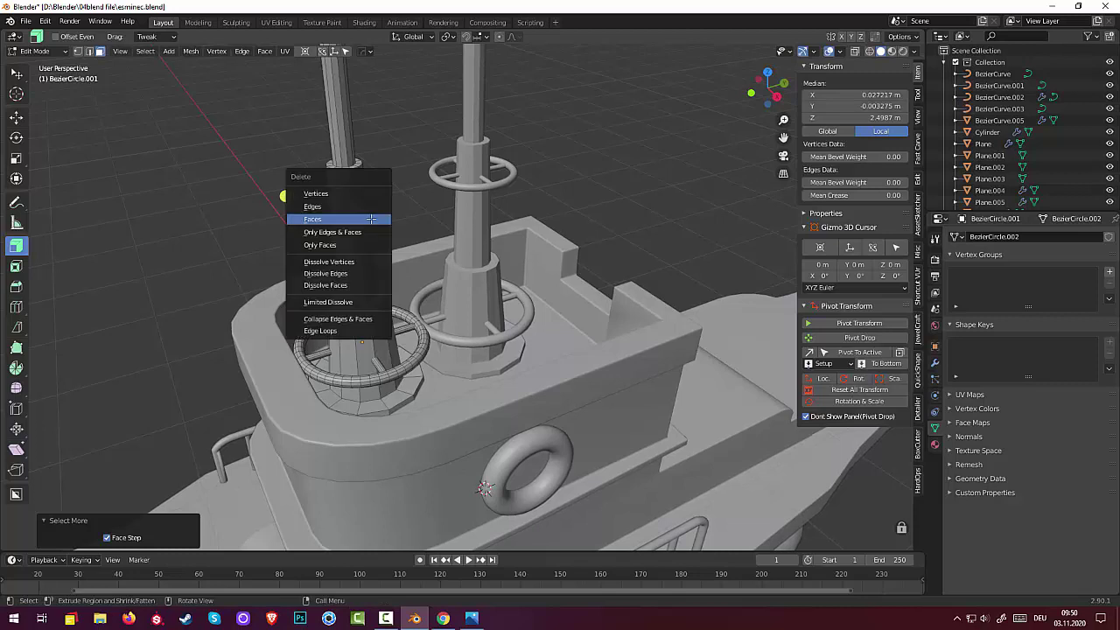
left_click(369, 218)
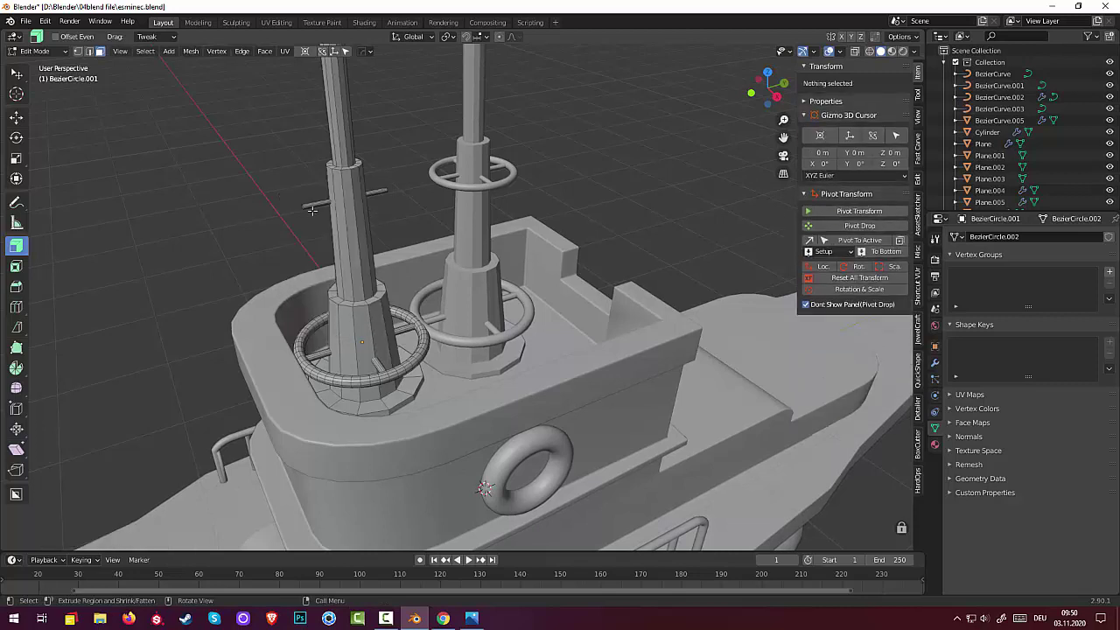
Delete the horizontal crossbar faces from the mast.
left_click(368, 205)
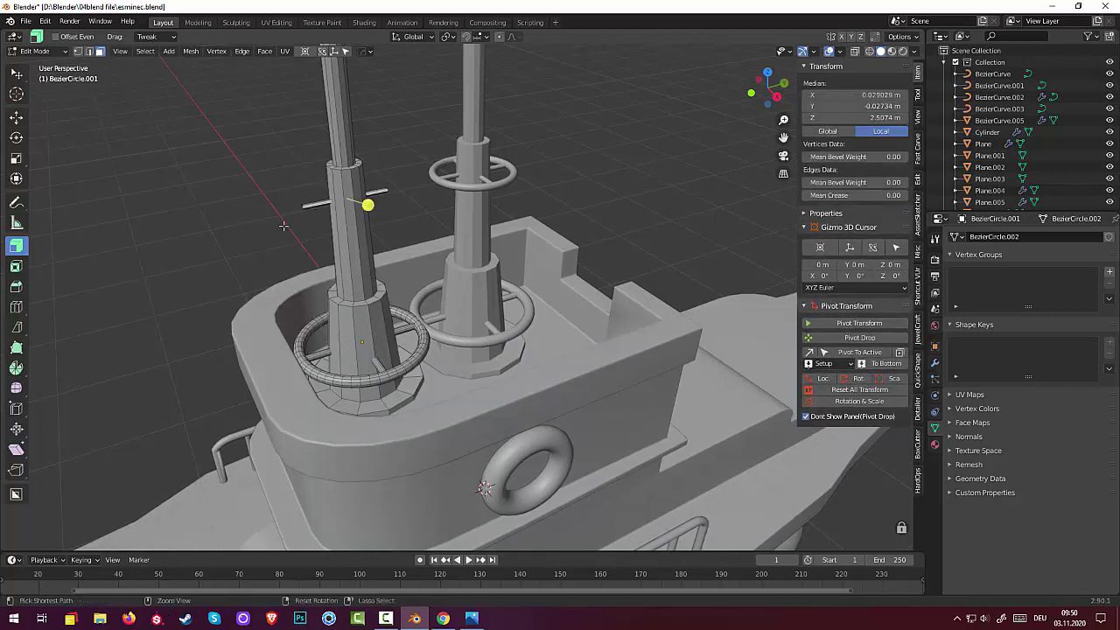
key("ctrl+KP_Add")
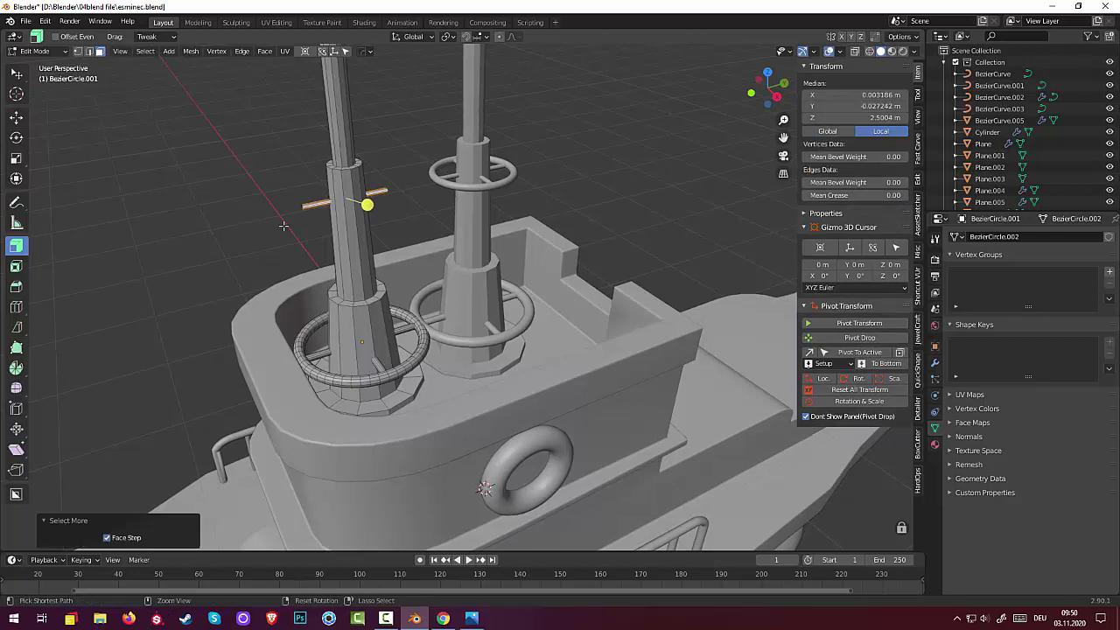
key("x")
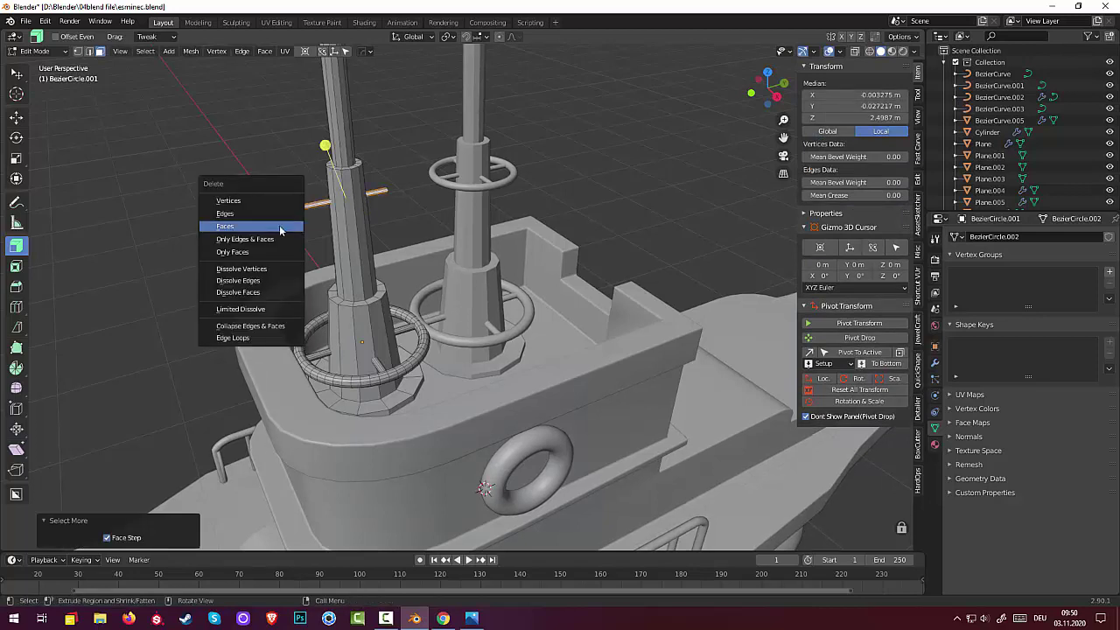
left_click(230, 227)
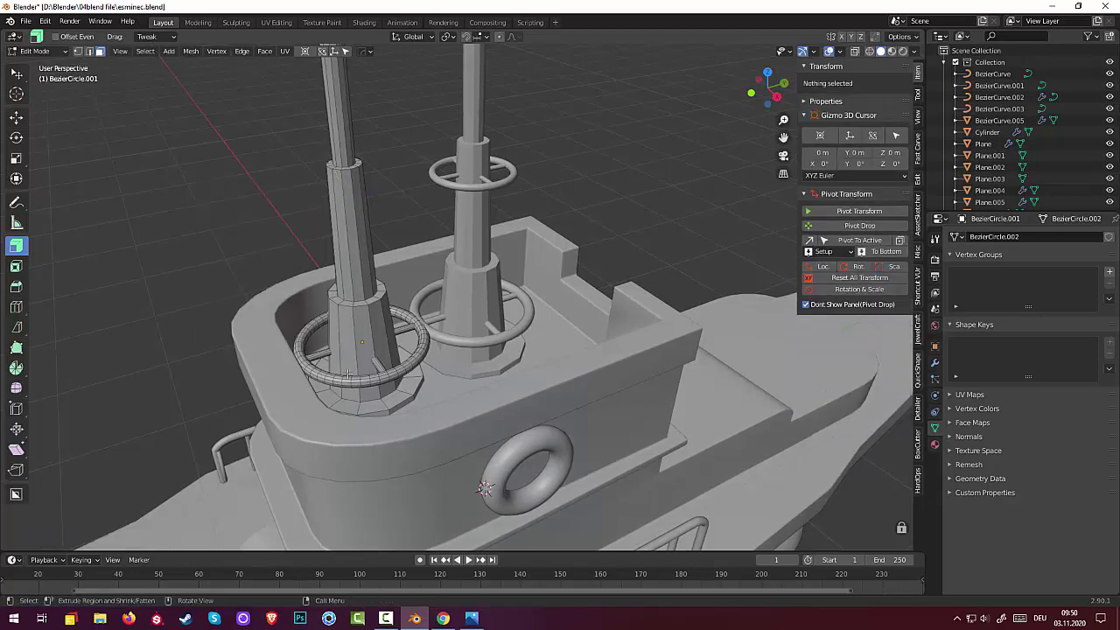
middle_click_drag(392, 341, 374, 314)
Select the entire left mast column and separate it by selection into its own object.
scroll(375, 313, "down", 4)
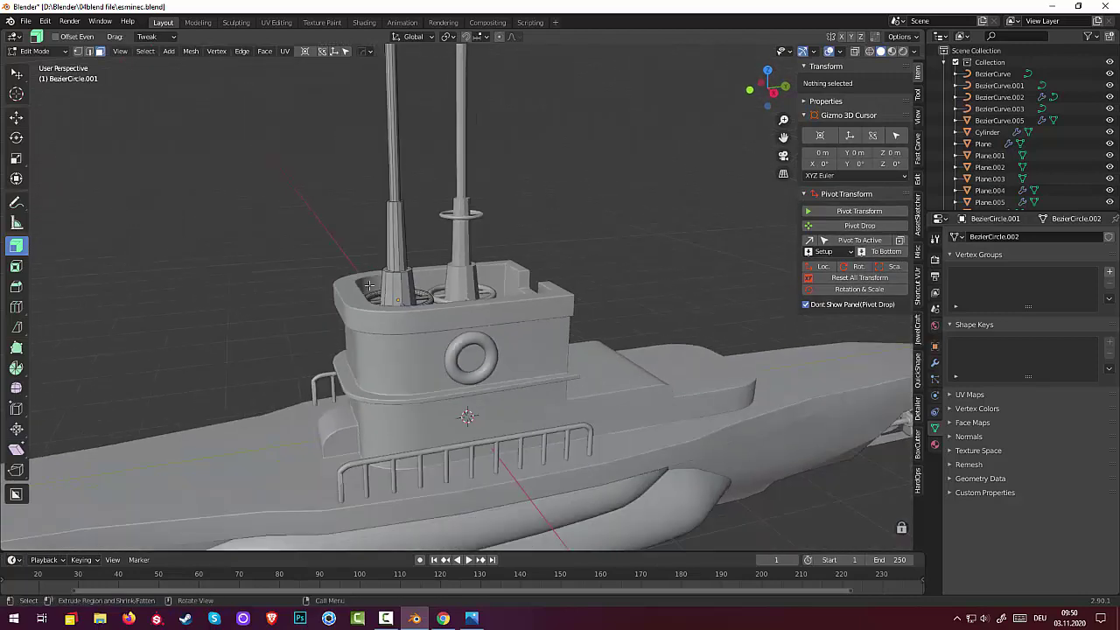
left_click(392, 254)
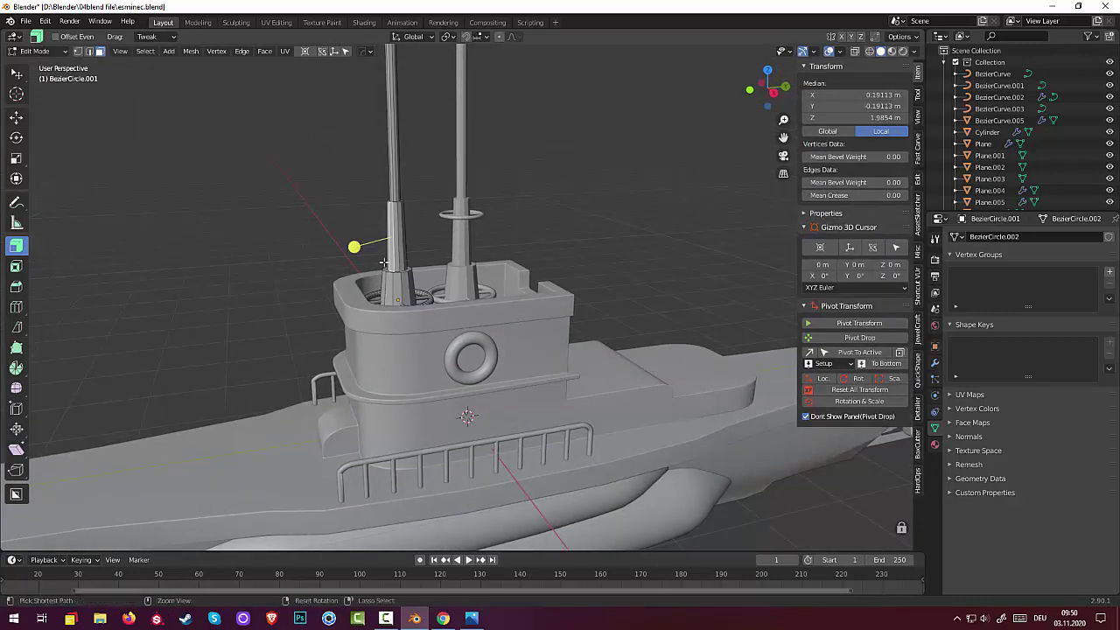
key("ctrl+KP_Add")
key("ctrl+KP_Add")
key("ctrl+KP_Add")
left_click_drag(370, 154, 391, 51)
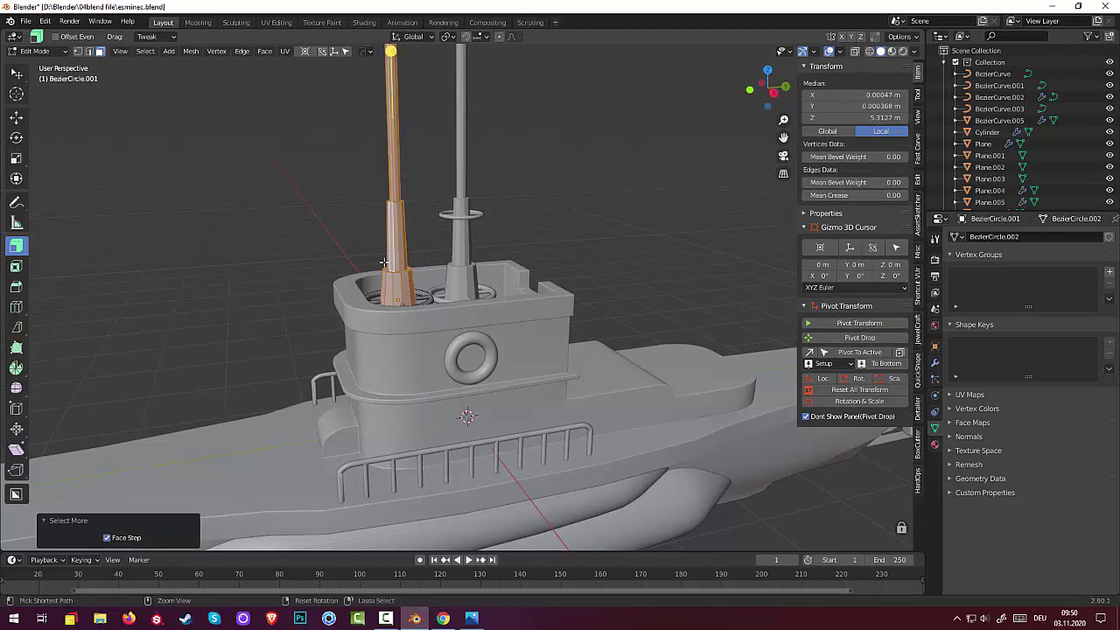
mouse_move(308, 248)
middle_mouse_down()
mouse_move(398, 245)
mouse_move(403, 255)
mouse_move(362, 251)
middle_mouse_up()
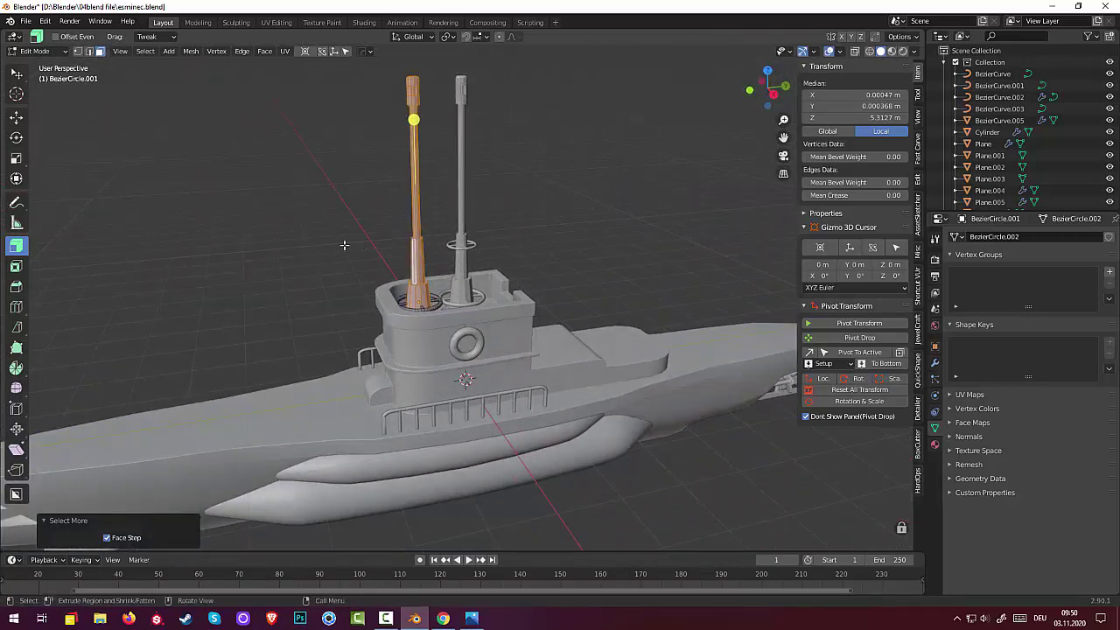
key("p")
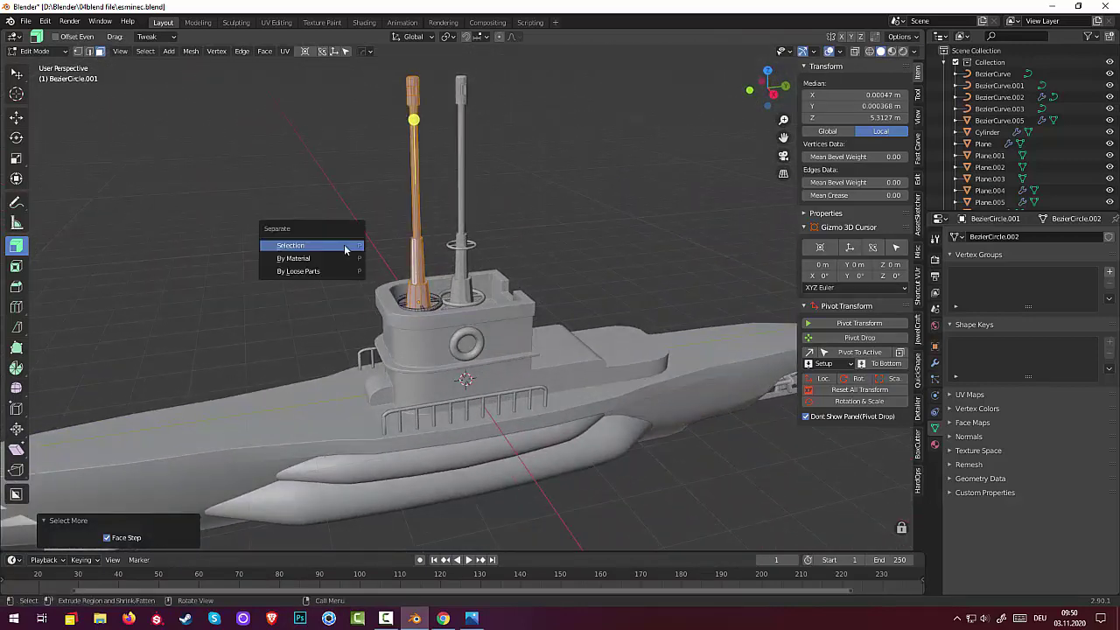
left_click(344, 248)
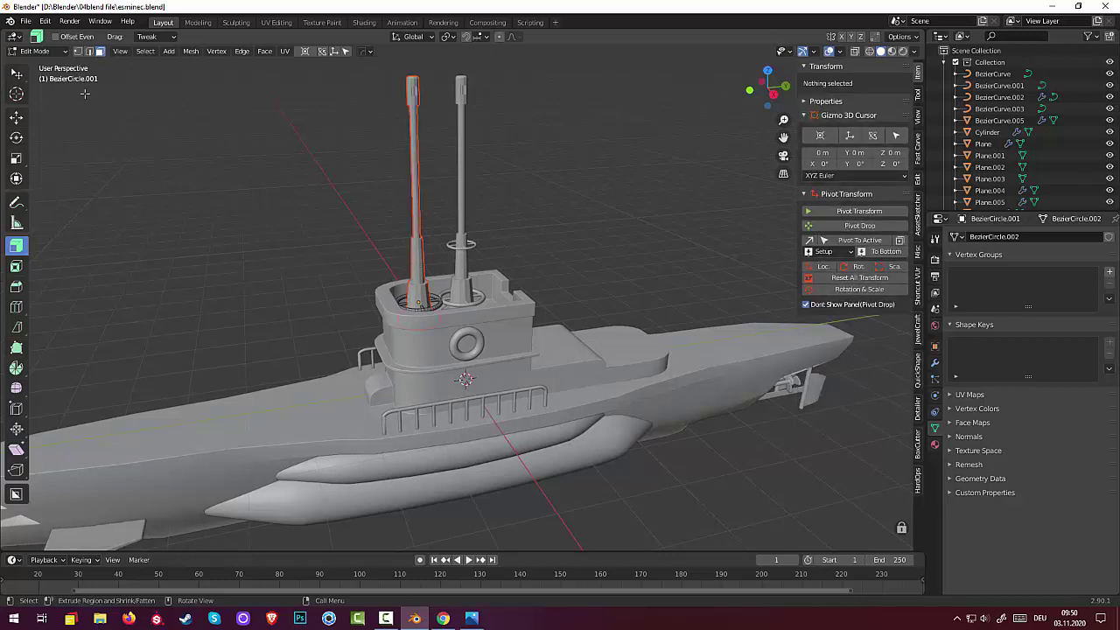
In Object Mode, raise the separated periscope above the conning tower to Z 3.4143 m.
left_click(35, 51)
left_click(35, 64)
left_click(415, 267)
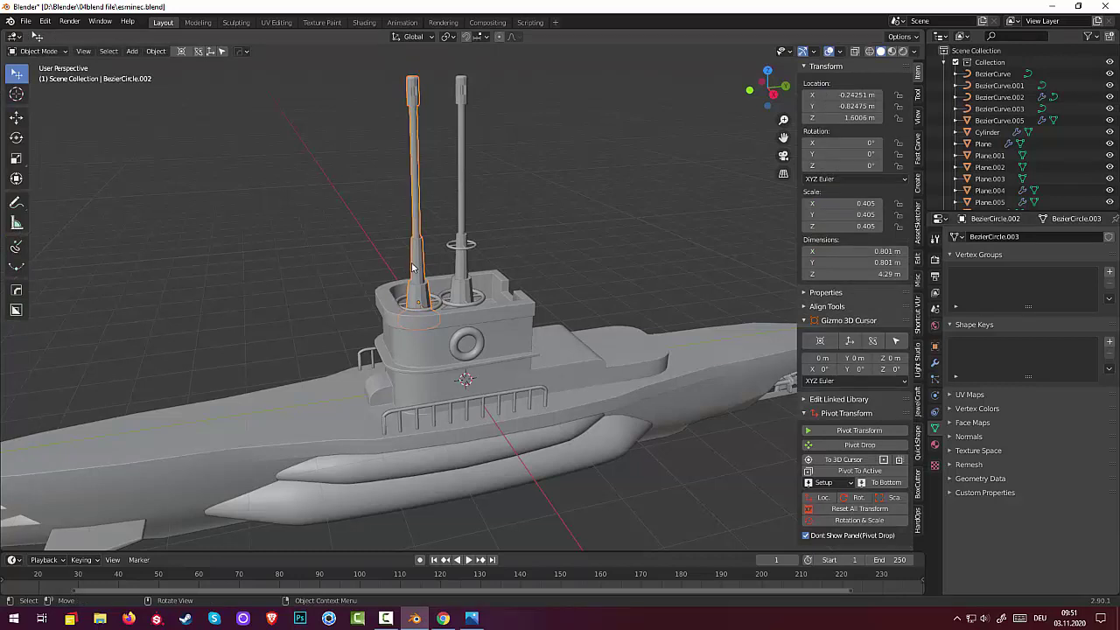
key("g")
key("z")
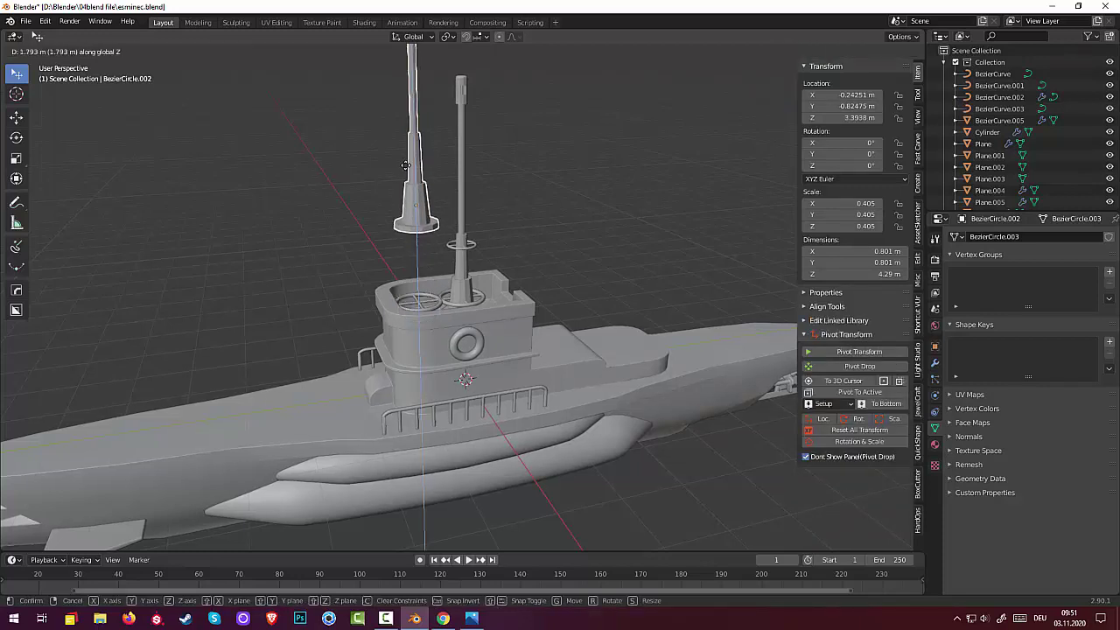
left_click(409, 174)
Delete the hatch grille and put the raised periscope into Edit Mode.
left_click(436, 306)
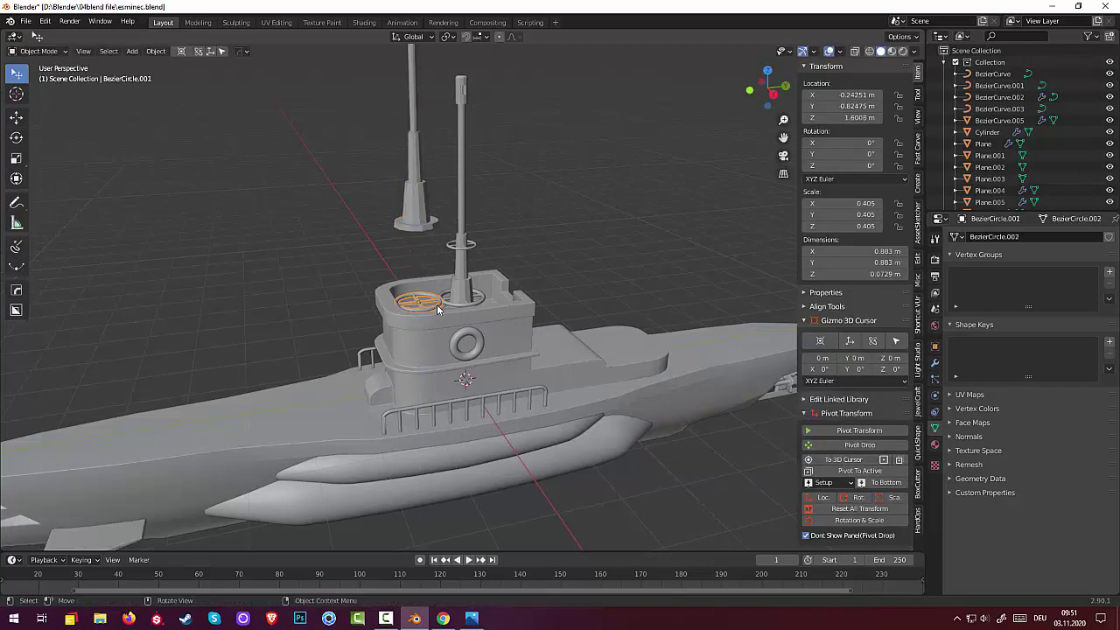
key("Delete")
left_click(421, 225)
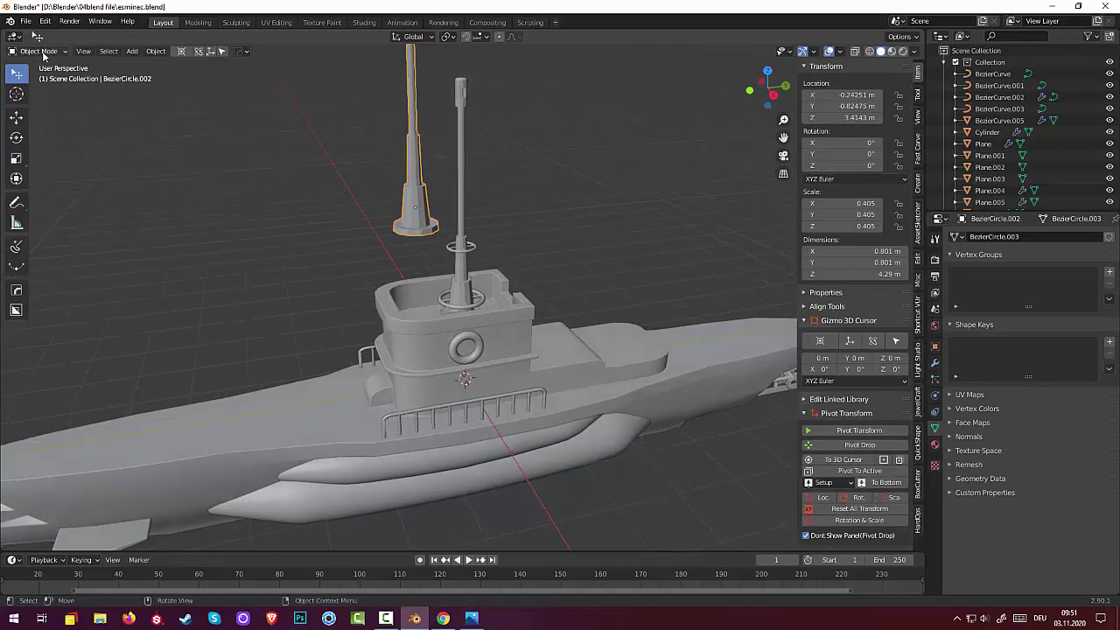
left_click(38, 51)
left_click(35, 74)
Select the faces at the periscope's base and delete them.
left_click(408, 239)
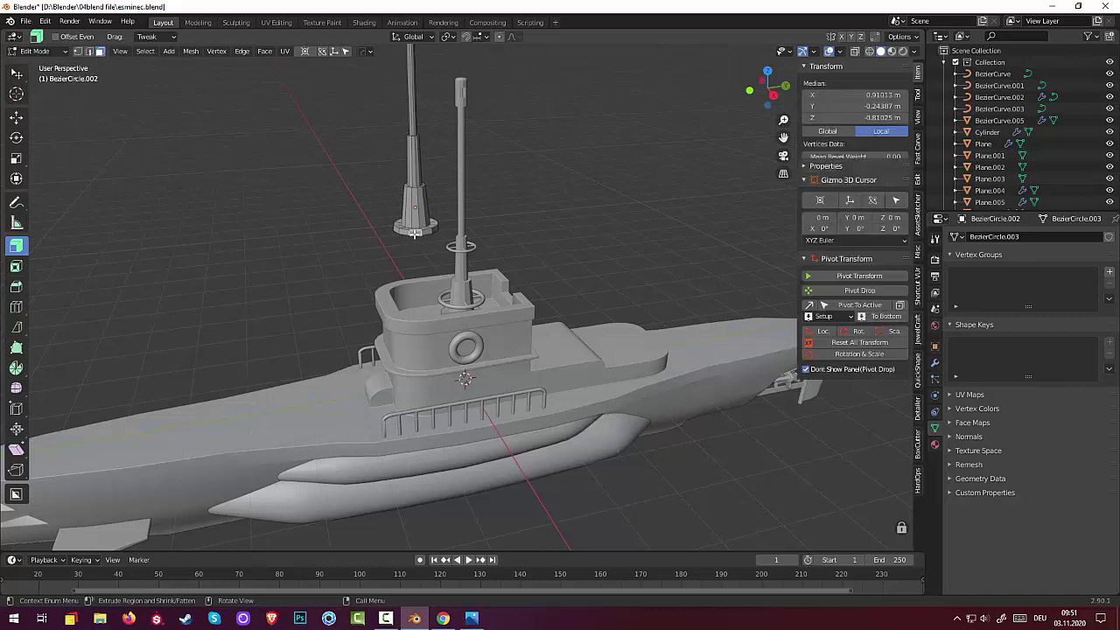
key("ctrl+KP_Add")
key("ctrl+KP_Add")
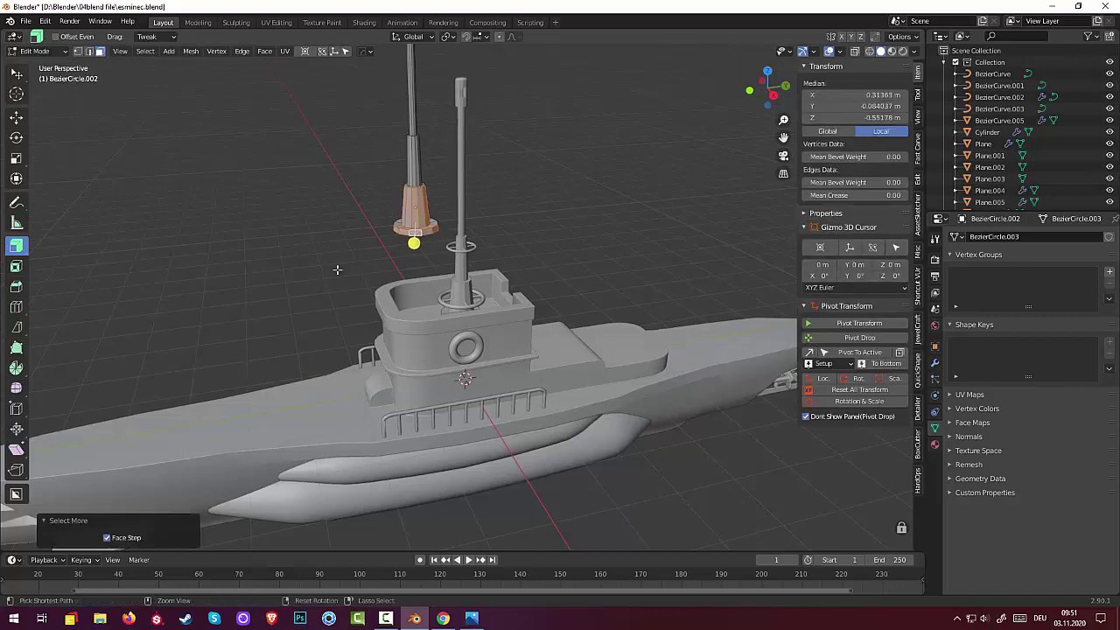
key("ctrl+KP_Add")
key("ctrl+KP_Add")
key("ctrl+KP_Add")
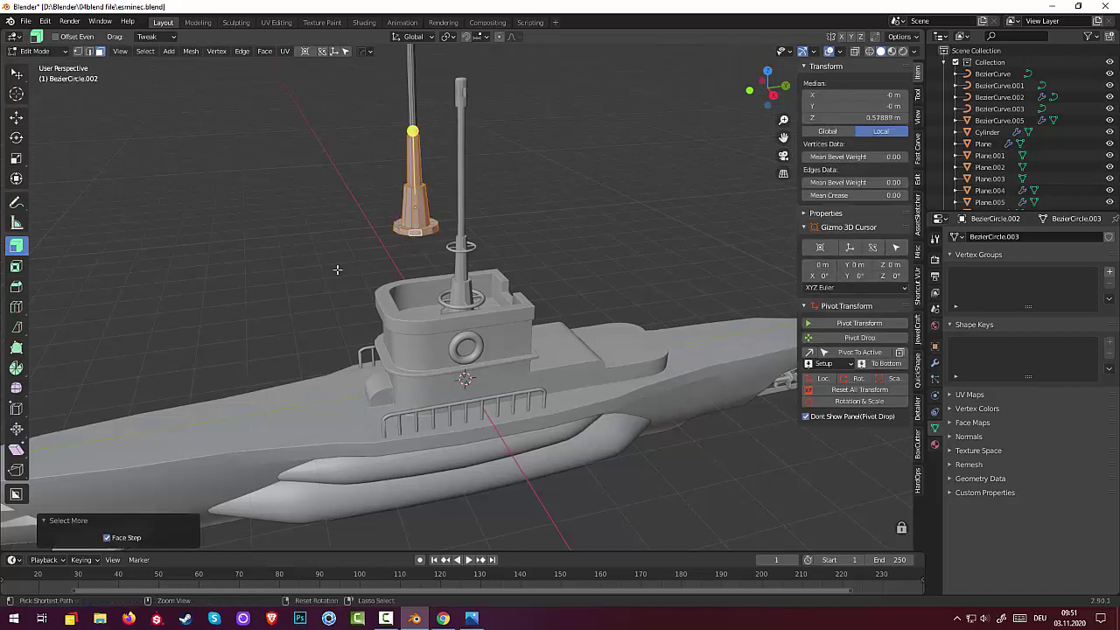
key("ctrl+KP_Add")
key("ctrl+KP_Subtract")
key("ctrl+KP_Subtract")
key("ctrl+KP_Subtract")
key("ctrl+KP_Subtract")
key("ctrl+KP_Subtract")
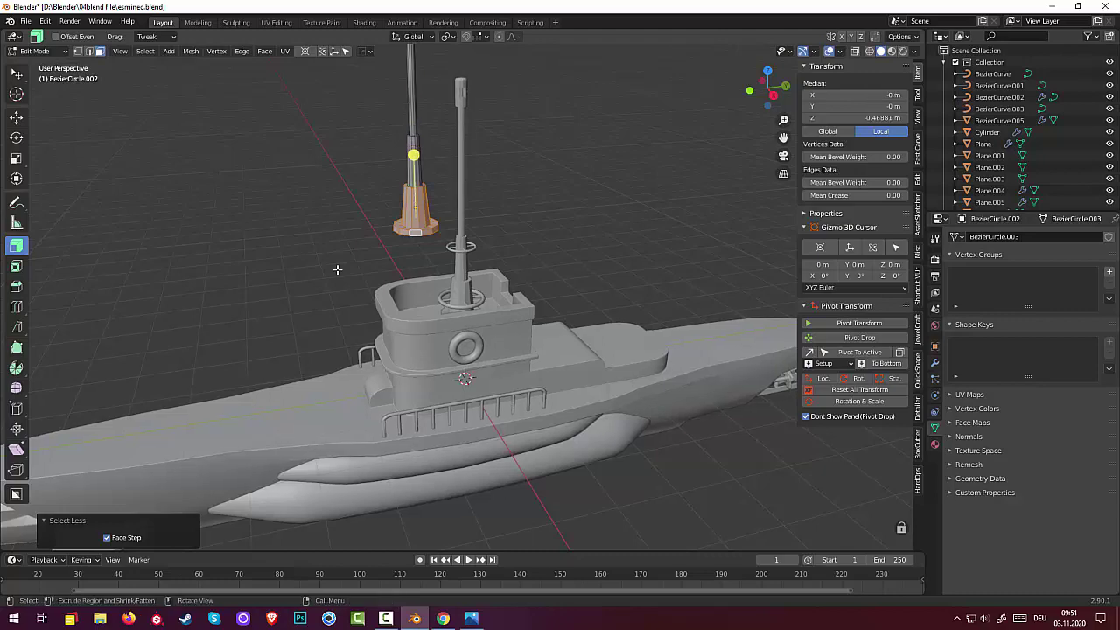
middle_click_drag(383, 257, 570, 280)
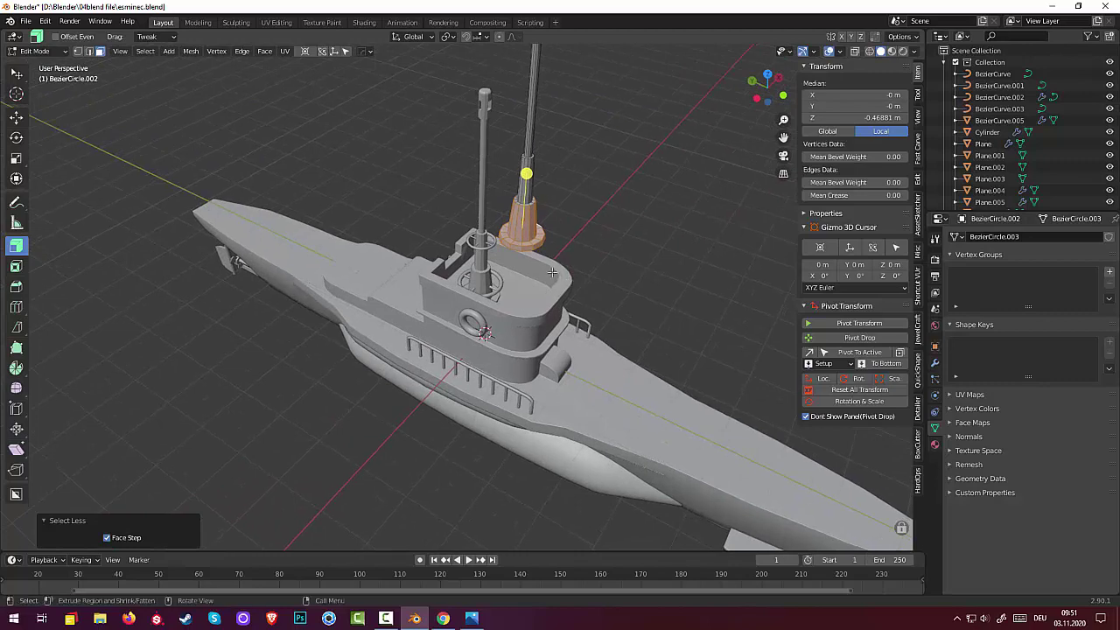
key("x")
left_click(608, 267)
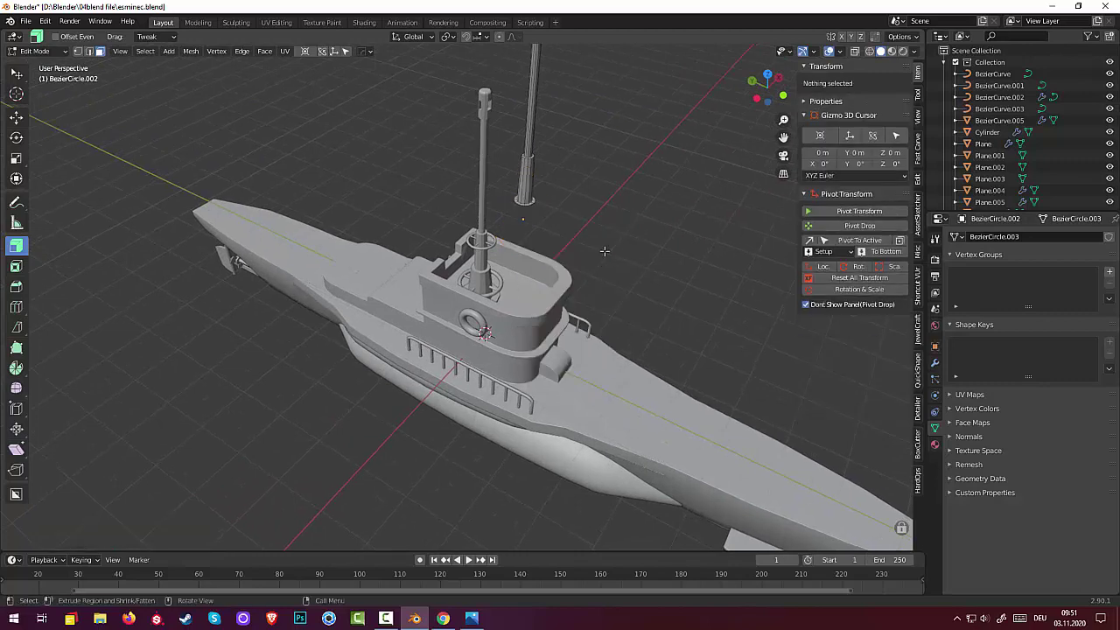
mouse_move(604, 249)
middle_mouse_down()
mouse_move(557, 229)
mouse_move(490, 155)
mouse_move(506, 75)
mouse_move(415, 208)
middle_mouse_up()
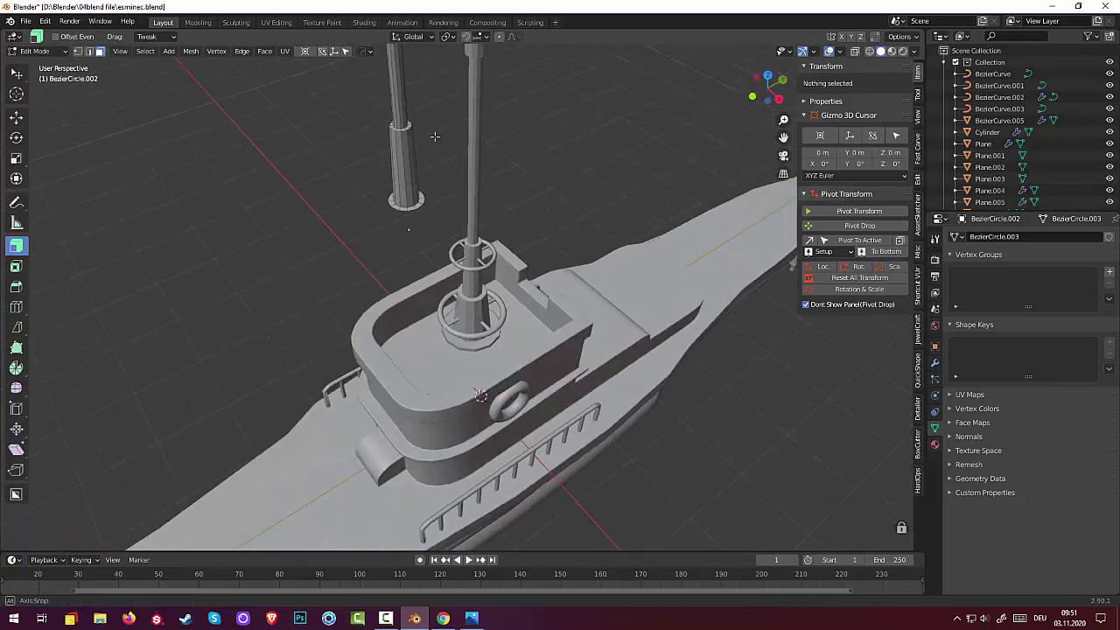
Extrude the bottom ring inward by -0.136 m, then extrude it 0.1122 m into a collar.
left_click(417, 242)
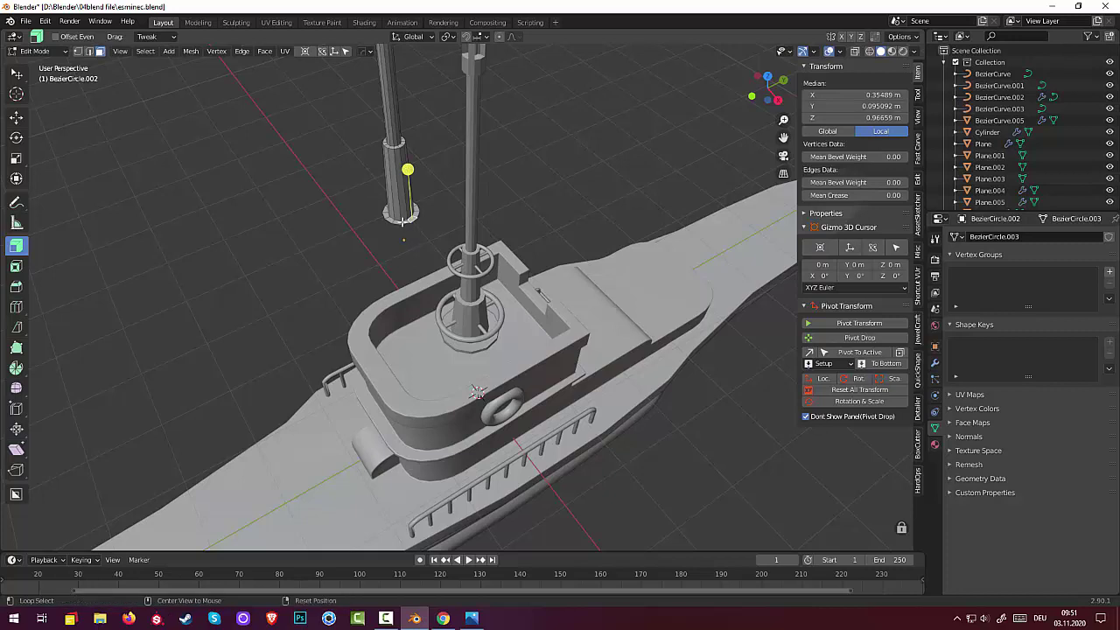
left_click(401, 222, "alt")
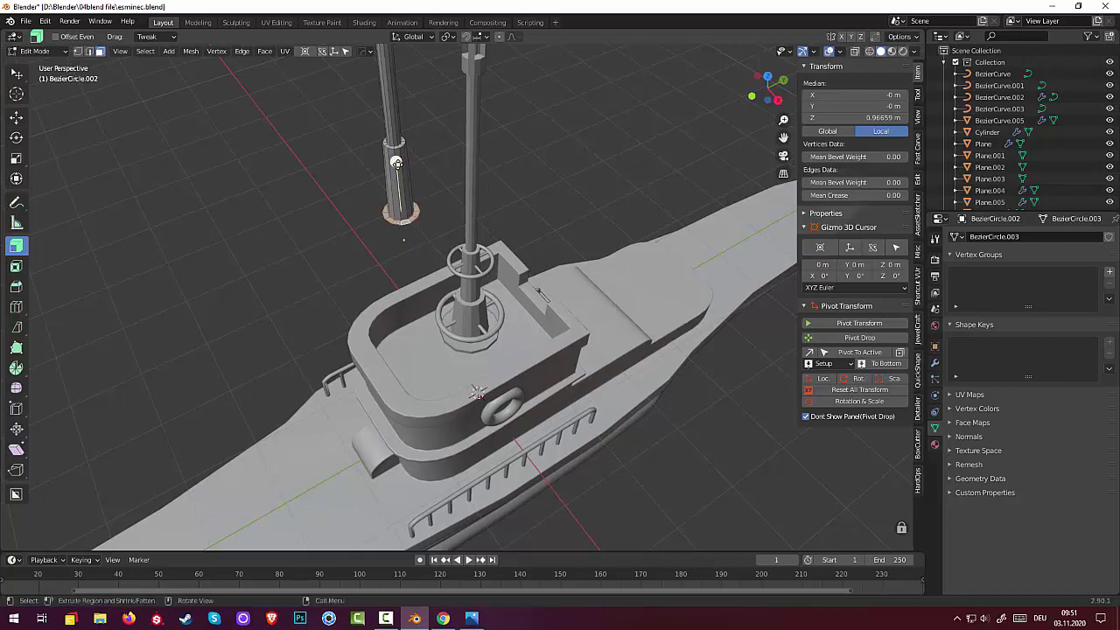
key("alt+s")
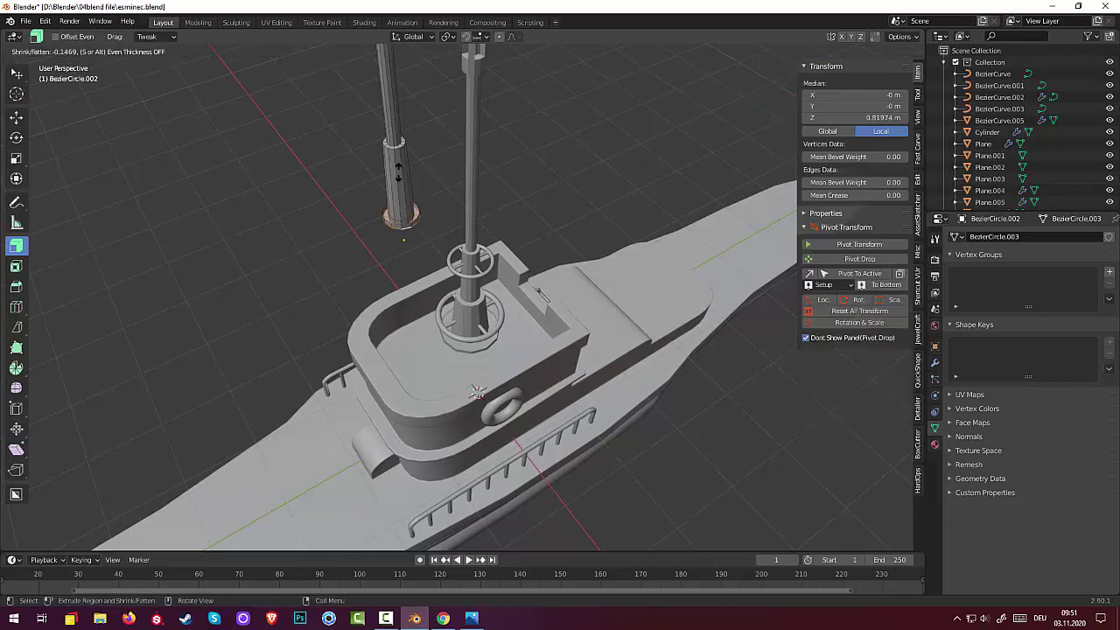
left_click(398, 171)
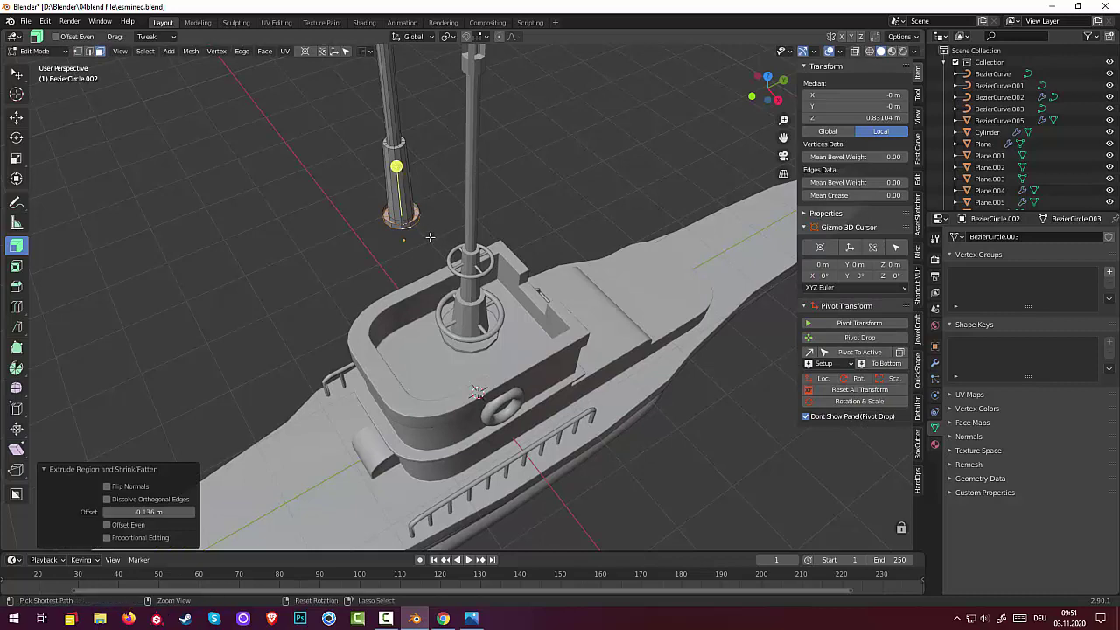
mouse_move(431, 241)
middle_mouse_down()
mouse_move(419, 213)
mouse_move(175, 104)
middle_mouse_up()
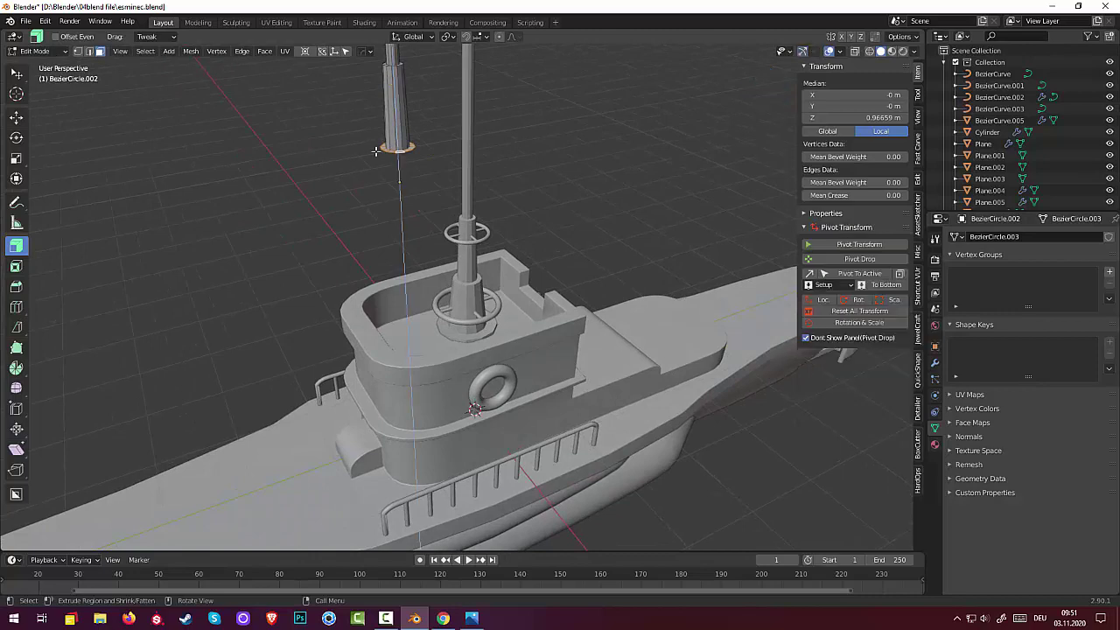
key("e")
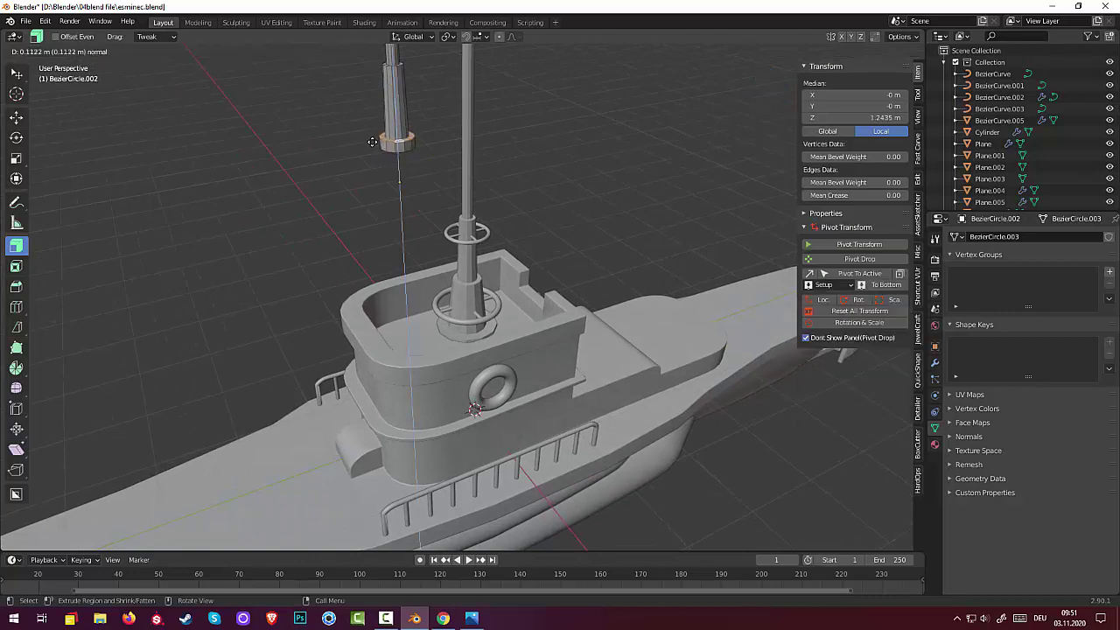
left_click(376, 140)
middle_click_drag(339, 159, 440, 166)
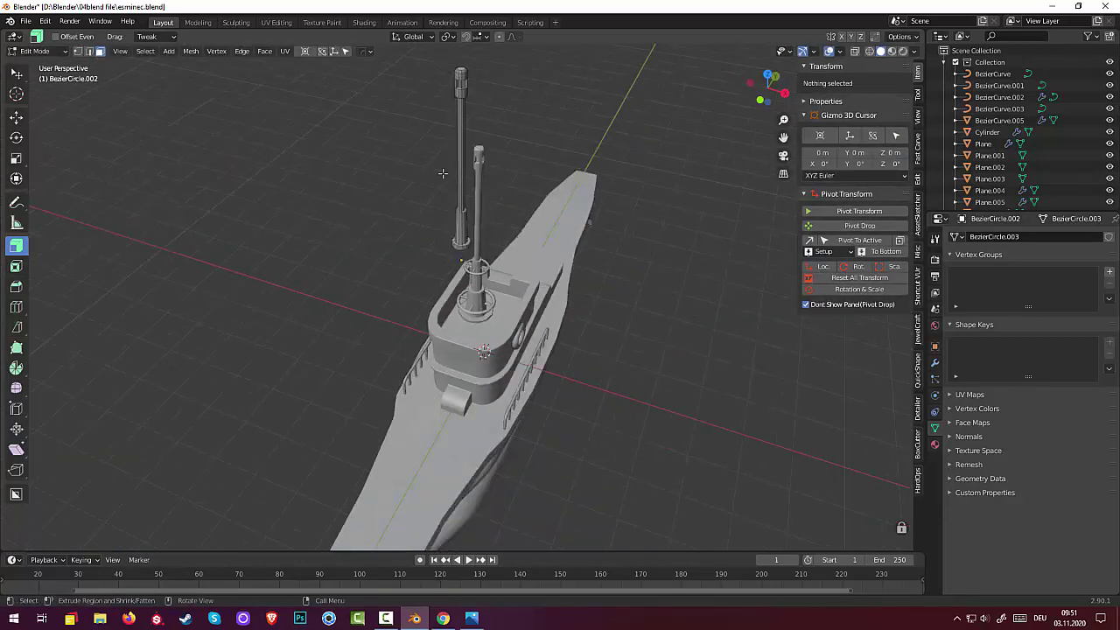
Return to Object Mode and scale the second periscope down.
scroll(440, 166, "down", 4)
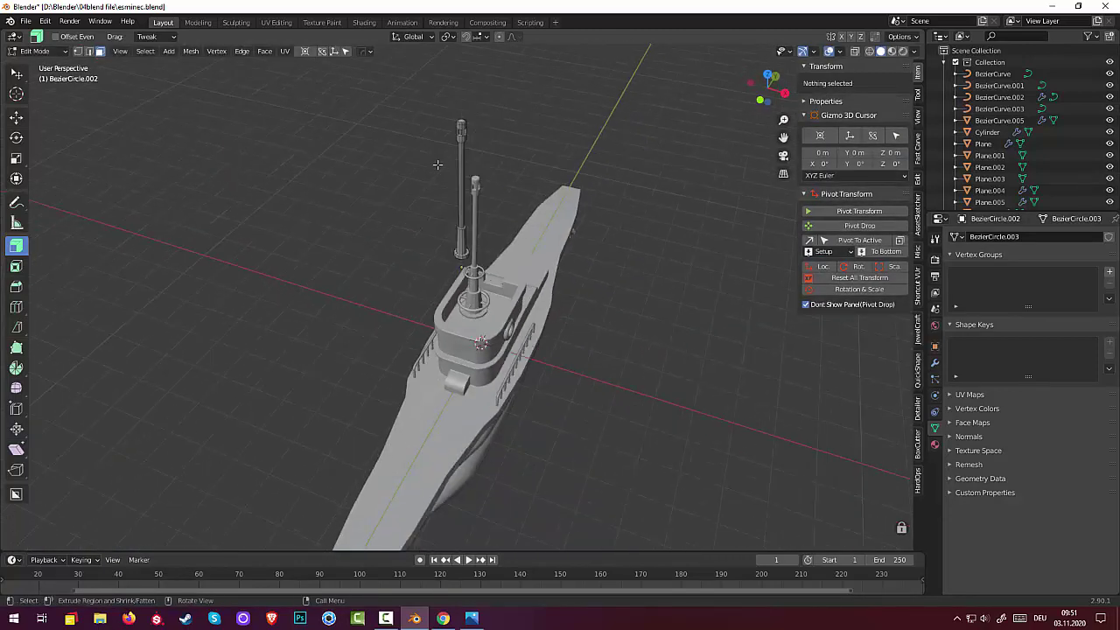
left_click(35, 51)
left_click(35, 66)
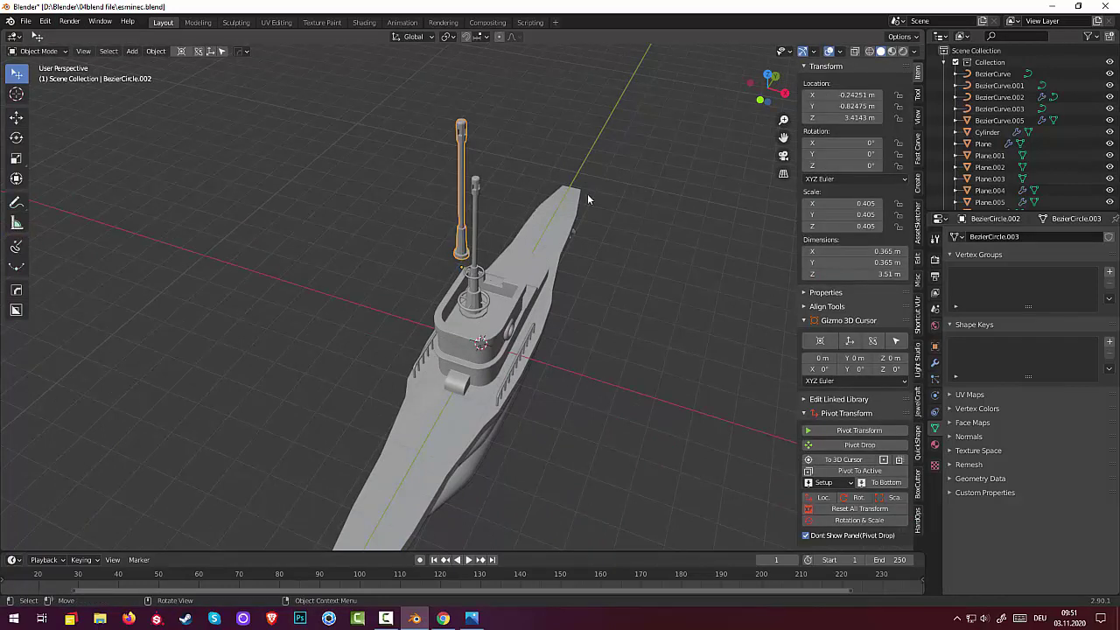
key("s")
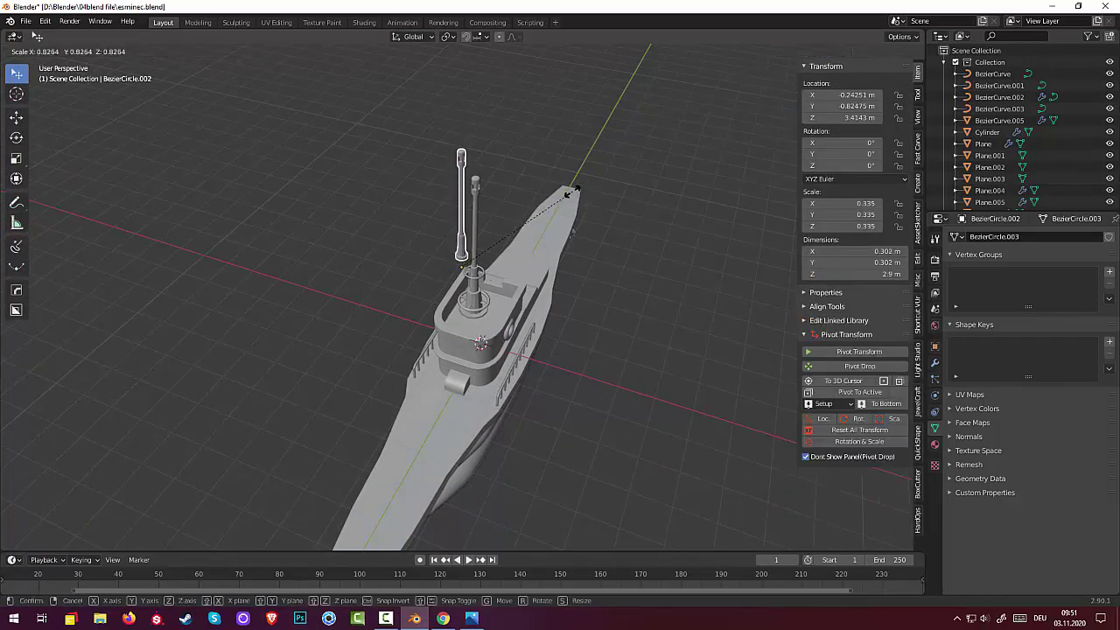
left_click(569, 193)
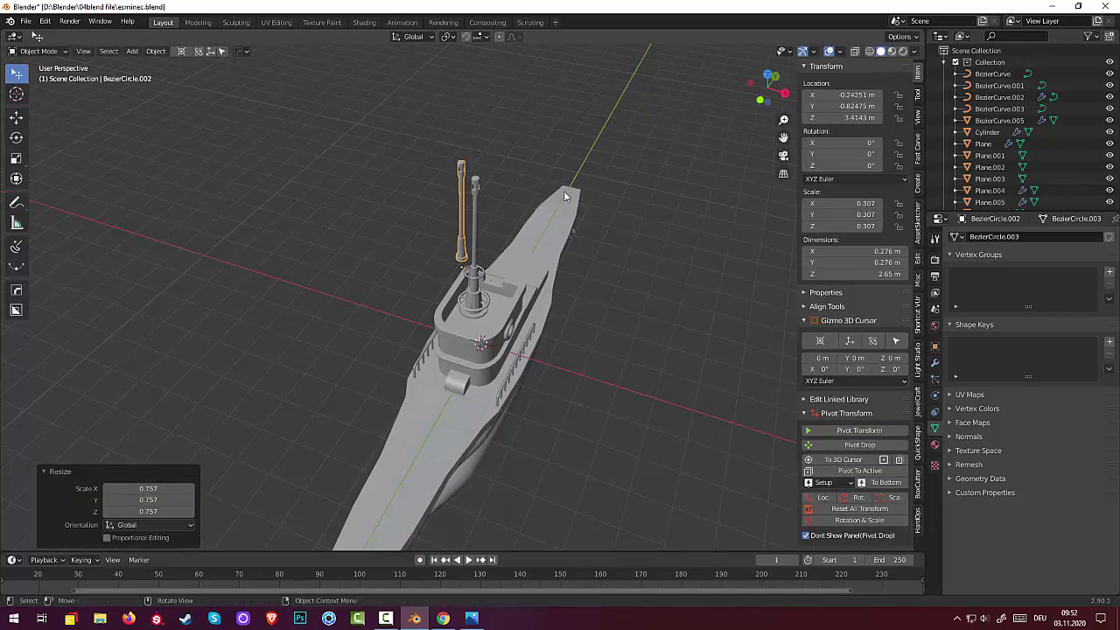
mouse_move(569, 196)
middle_mouse_down()
mouse_move(441, 193)
mouse_move(380, 164)
middle_mouse_up()
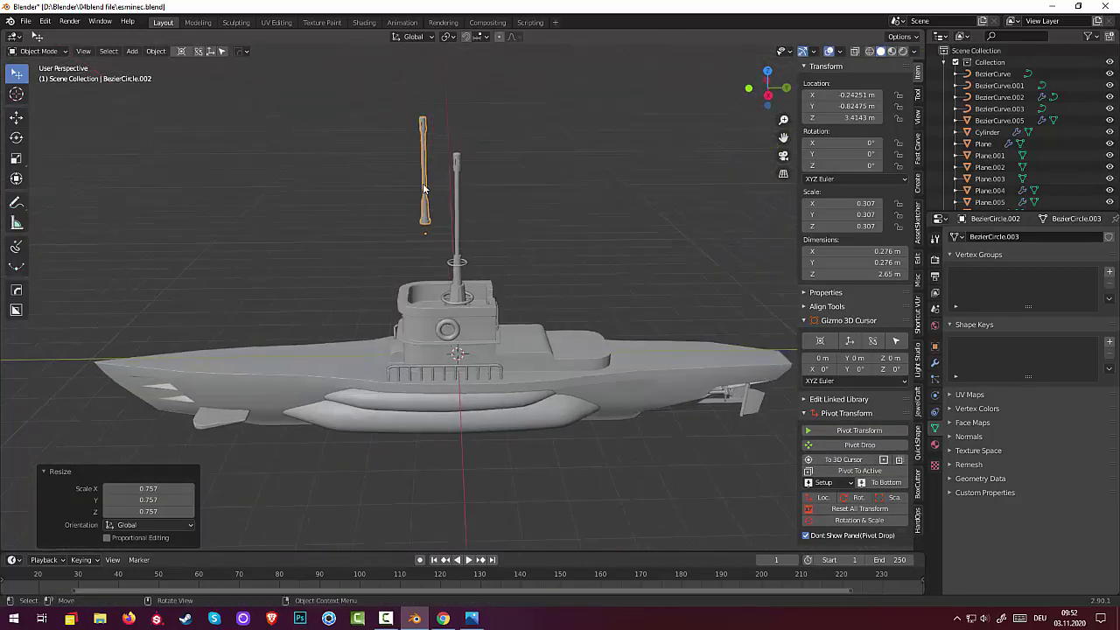
Move the shrunken periscope onto the conning tower deck, aligning it in Top view.
key("g")
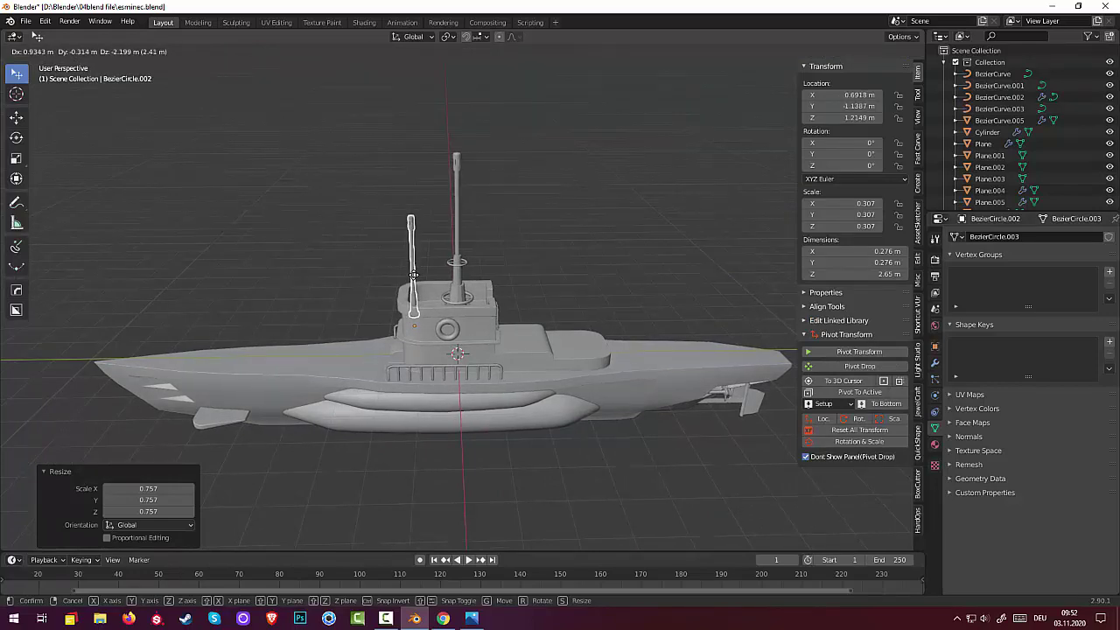
left_click(436, 313)
middle_click_drag(435, 314, 321, 344)
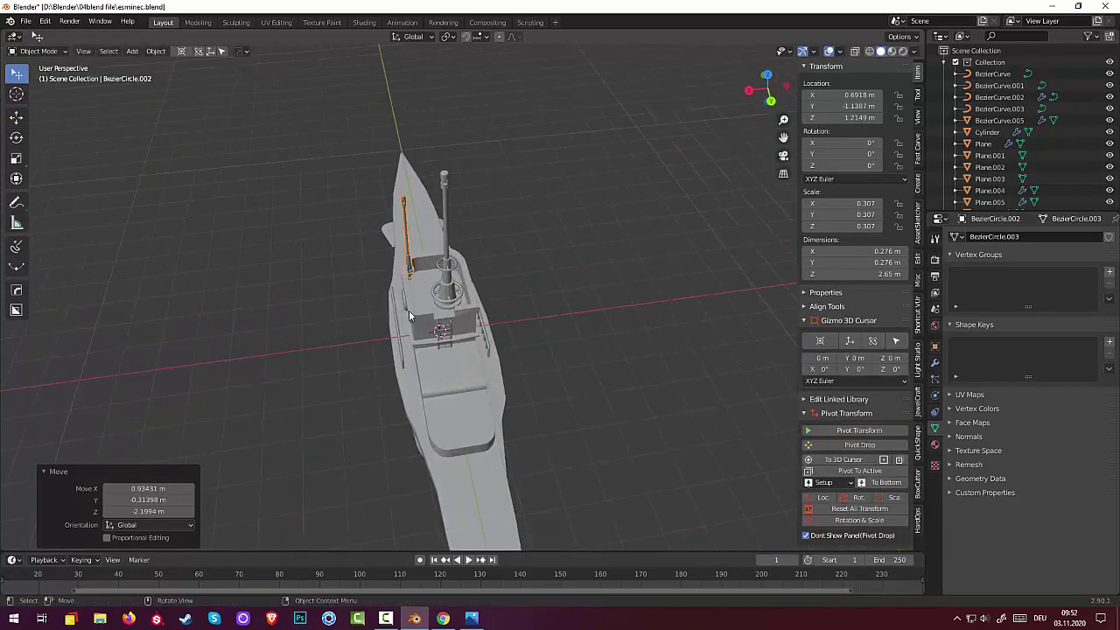
key("KP_7")
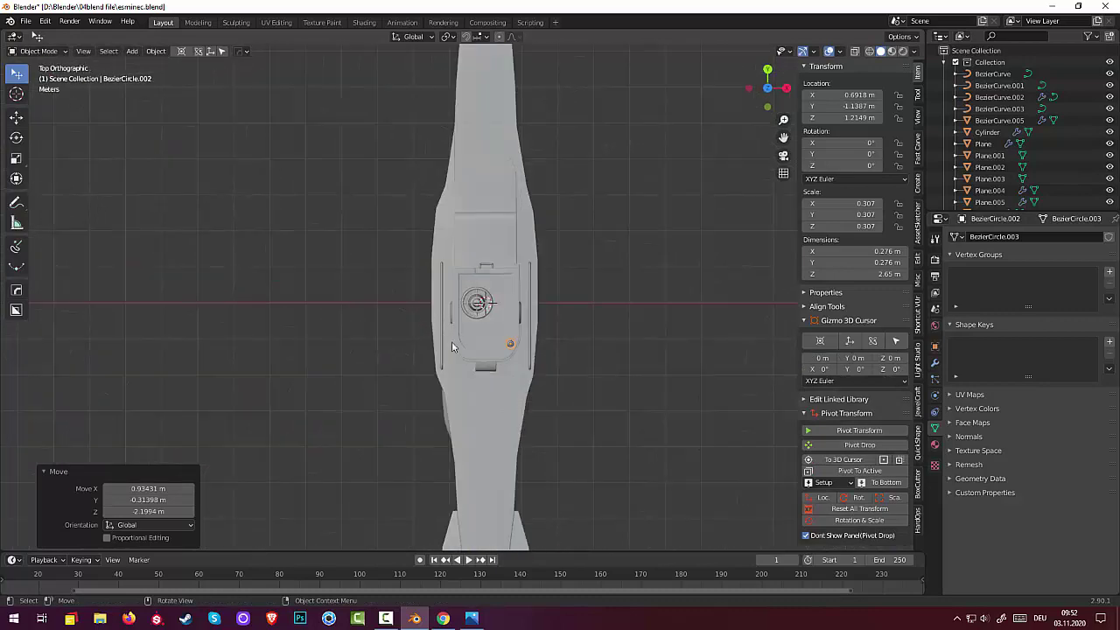
key("g")
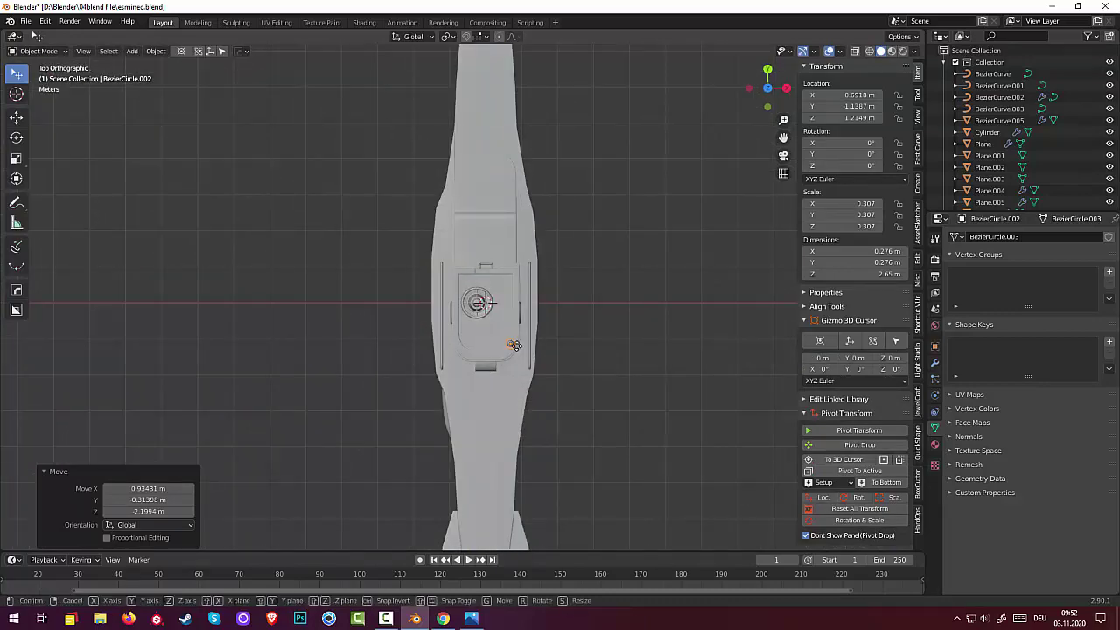
left_click(506, 347)
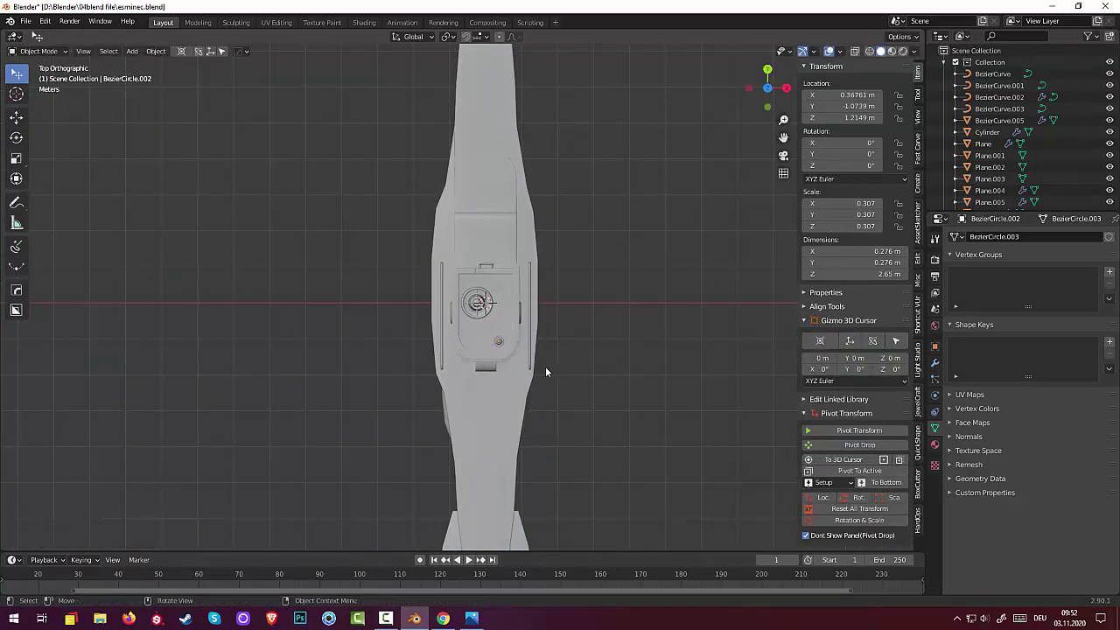
middle_click_drag(545, 366, 306, 266)
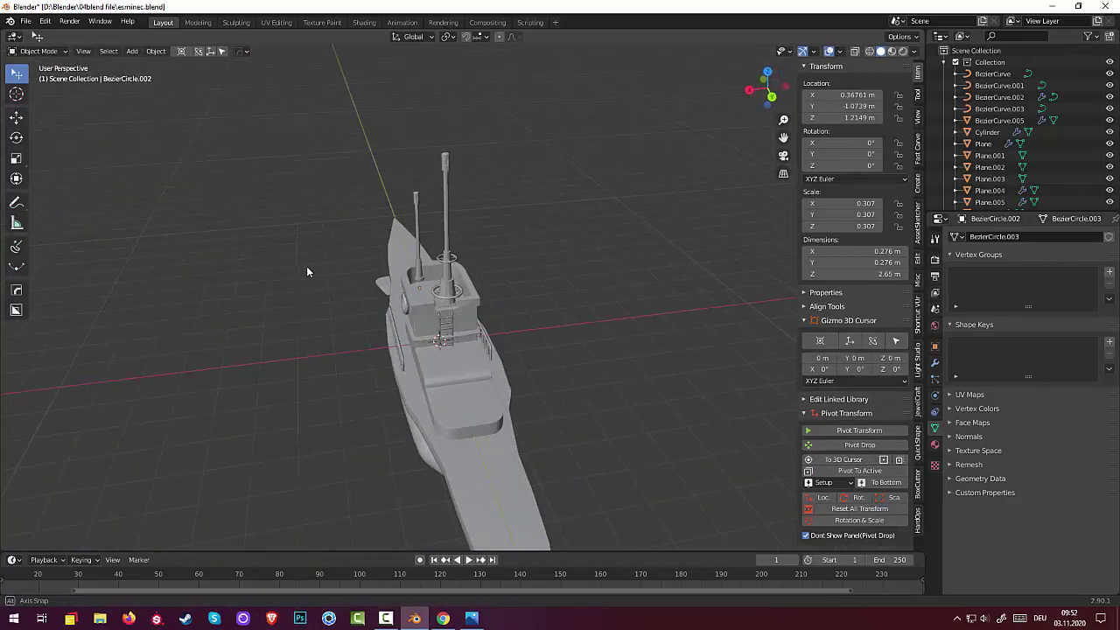
Lower the shorter mast vertically into the conning tower.
left_click(417, 235)
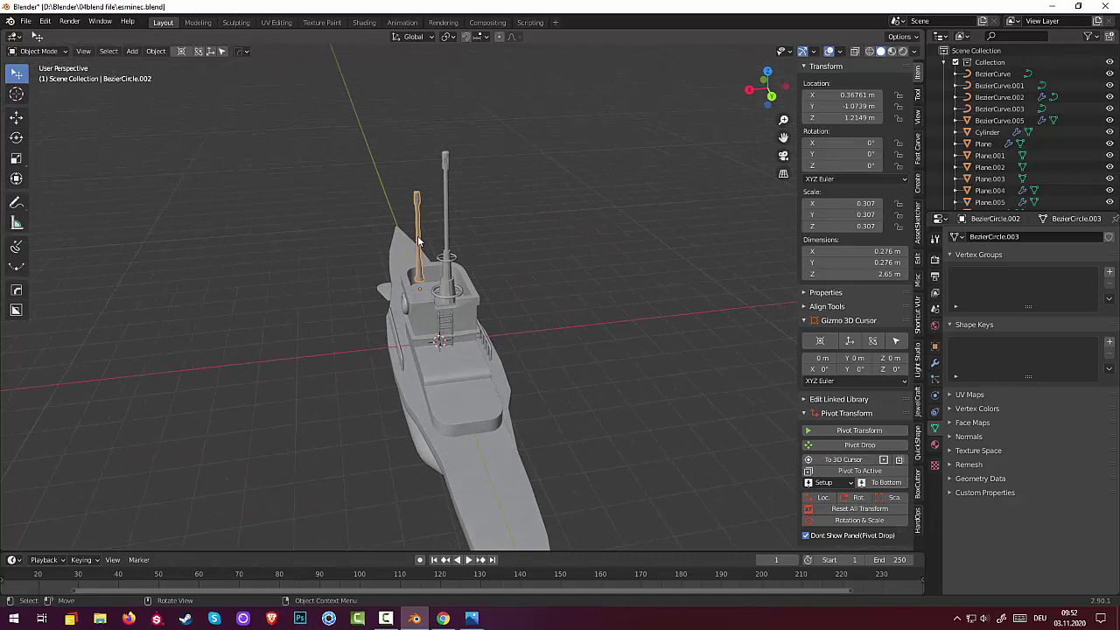
key("g")
key("z")
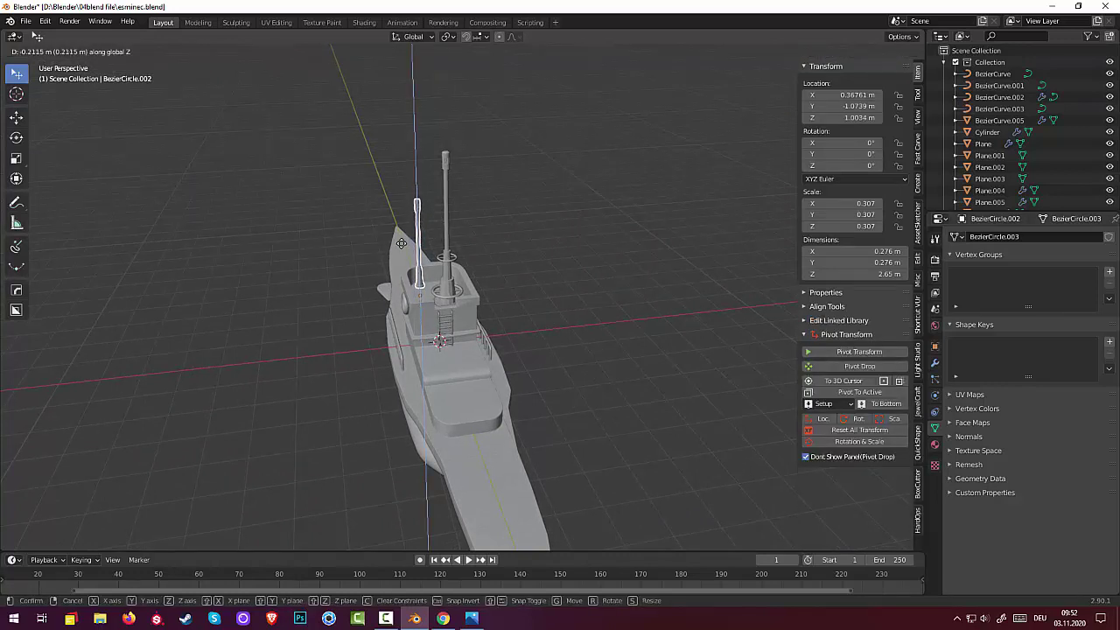
left_click(401, 242)
mouse_move(431, 257)
middle_mouse_down()
mouse_move(516, 297)
mouse_move(560, 296)
middle_mouse_up()
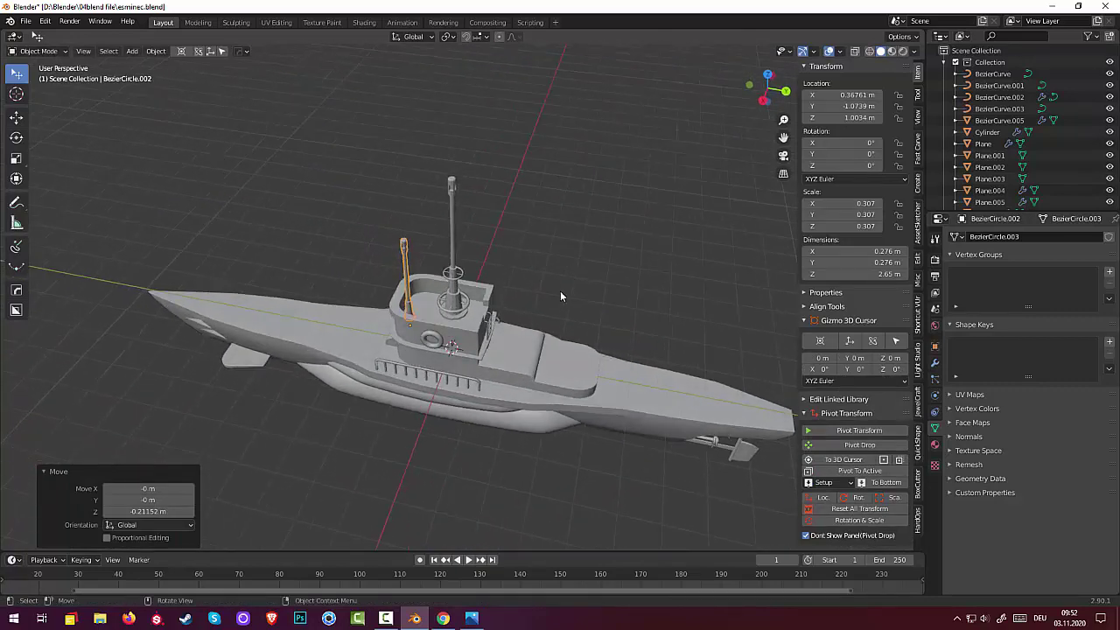
Add a new 2 m cube at the scene origin inside the conning tower.
key("shift+a")
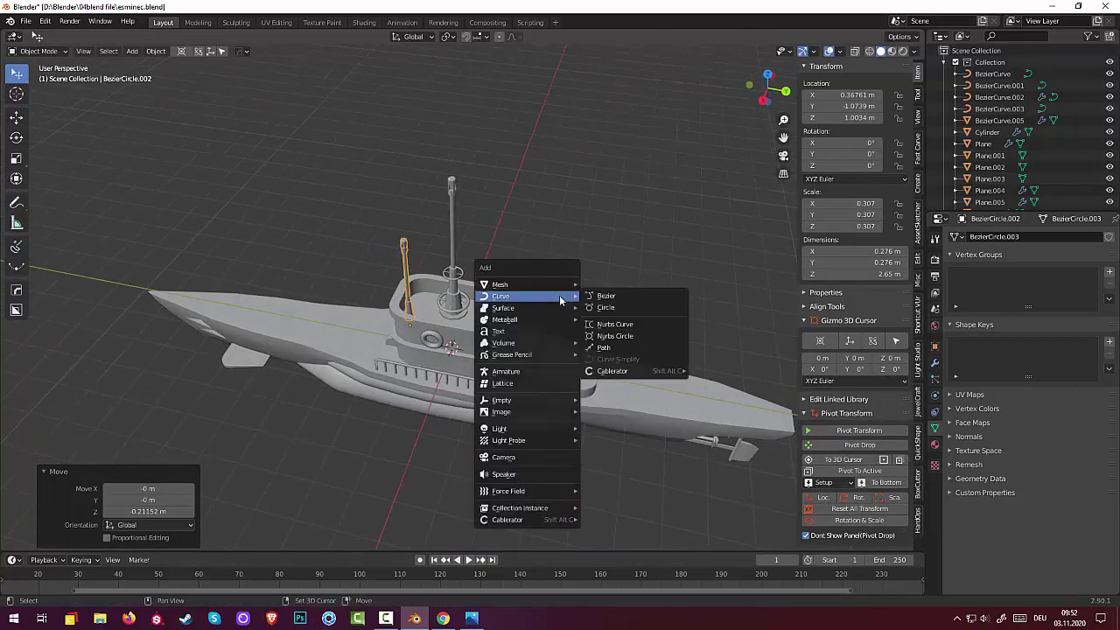
left_click(614, 205)
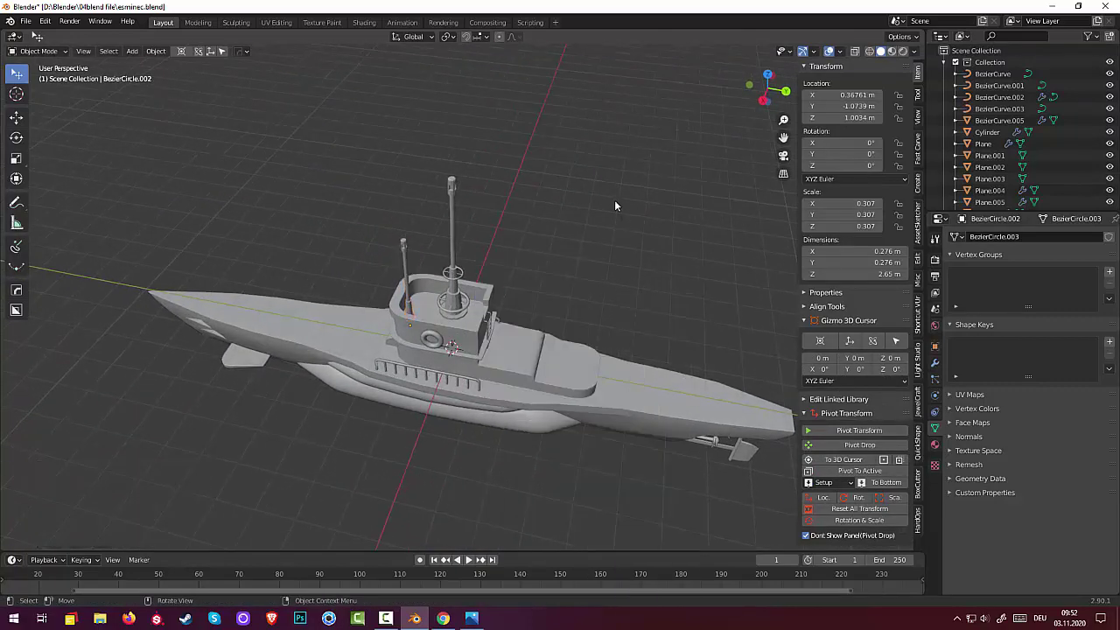
key("shift+a")
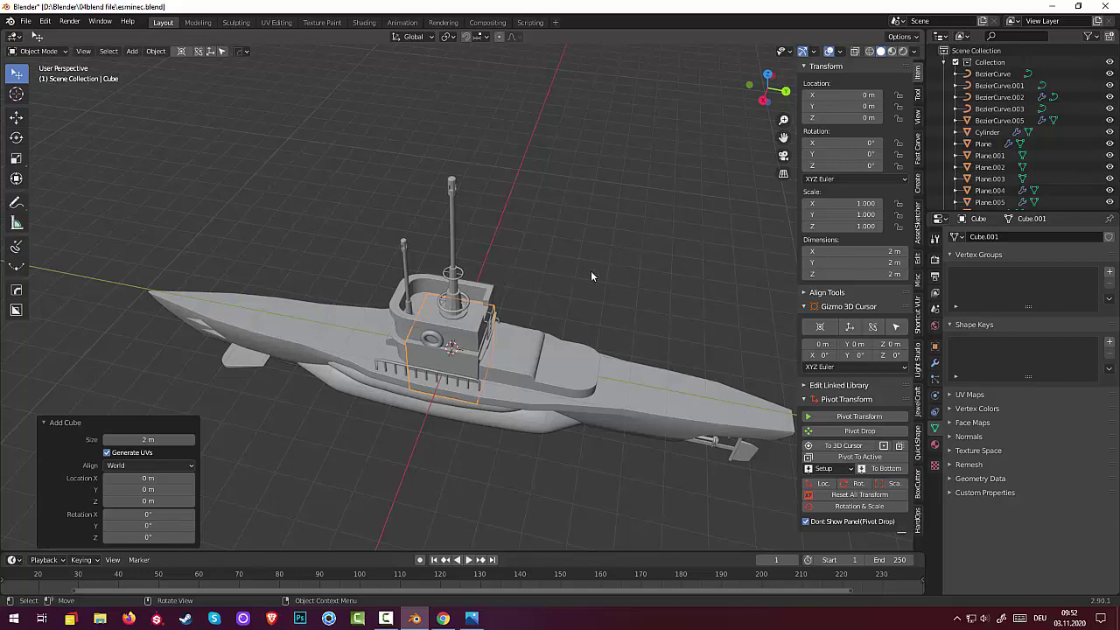
Raise the new cube to about 4.85 m, shrink it to 0.192 scale, and stretch it vertically.
key("g")
key("z")
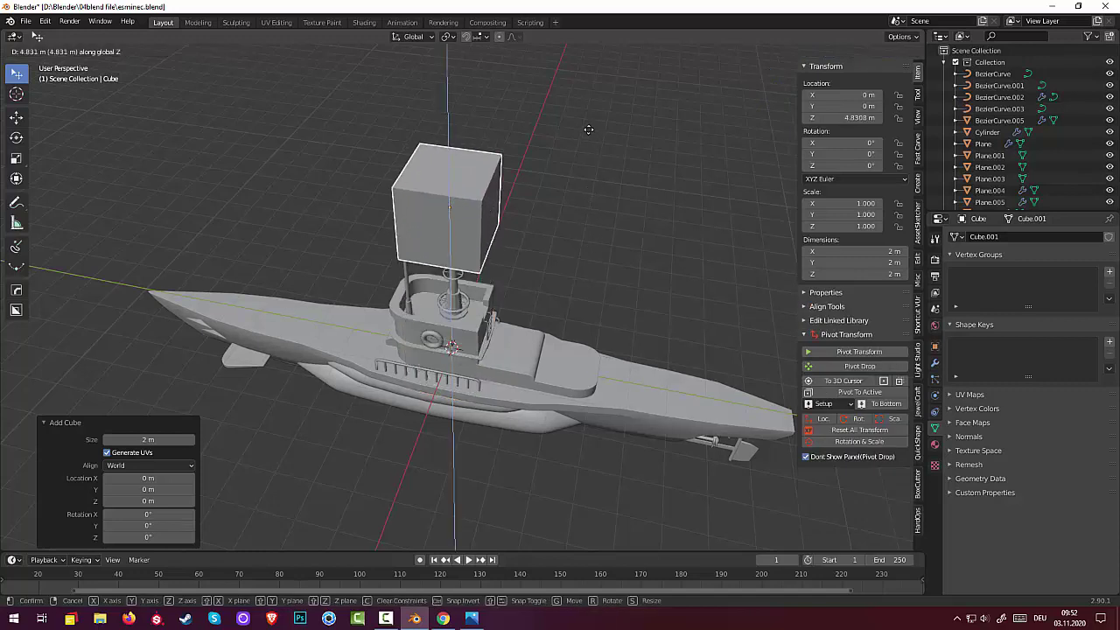
left_click(628, 154)
key("s")
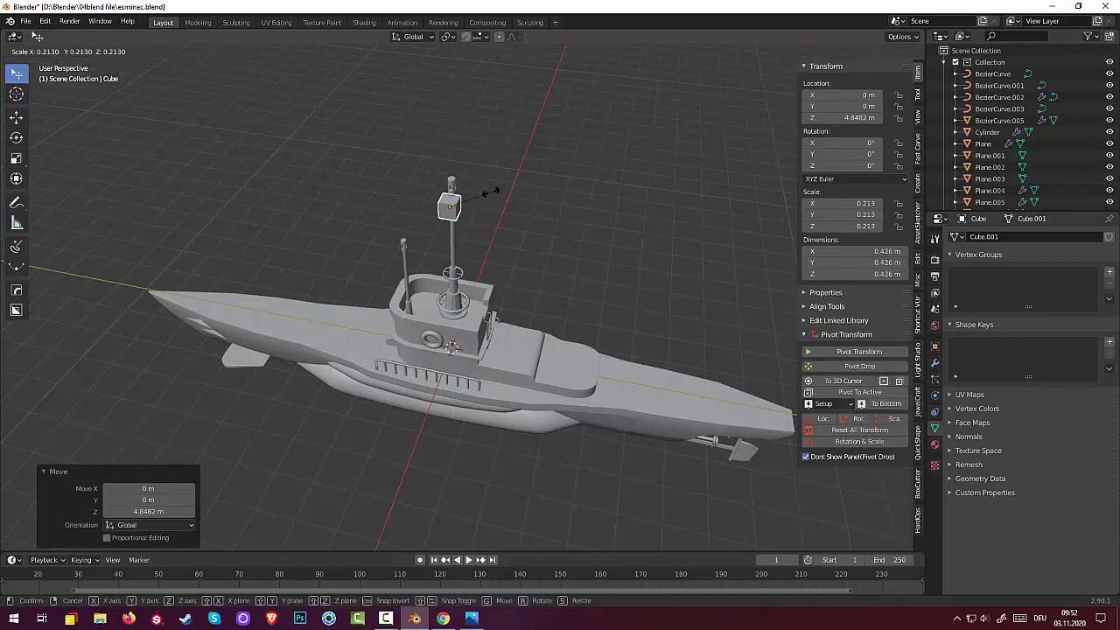
left_click(487, 196)
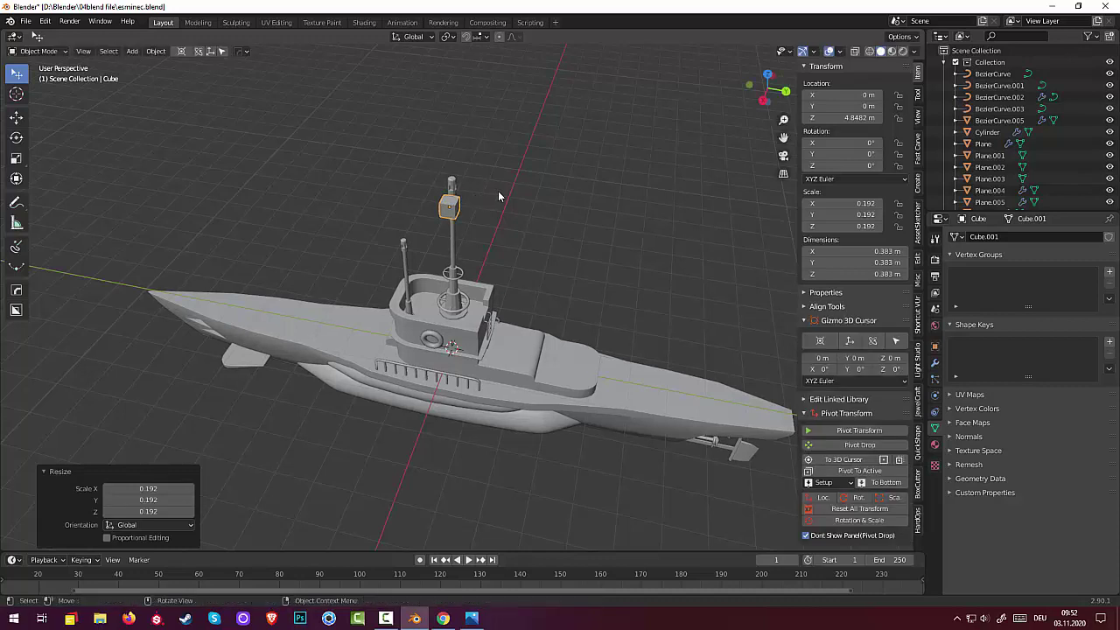
key("s")
key("z")
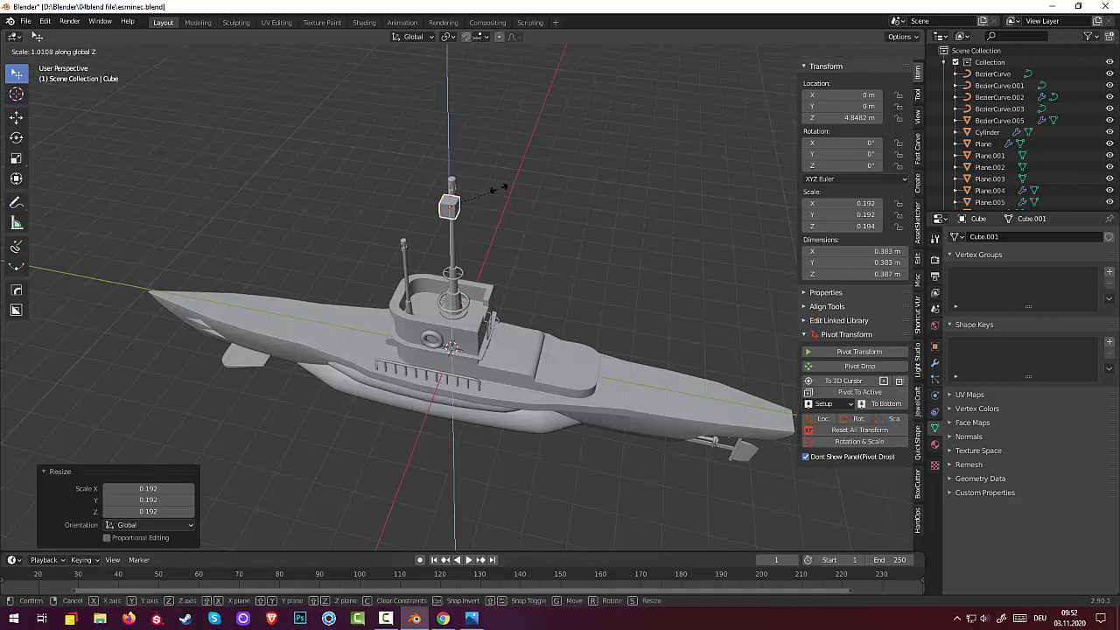
left_click(499, 140)
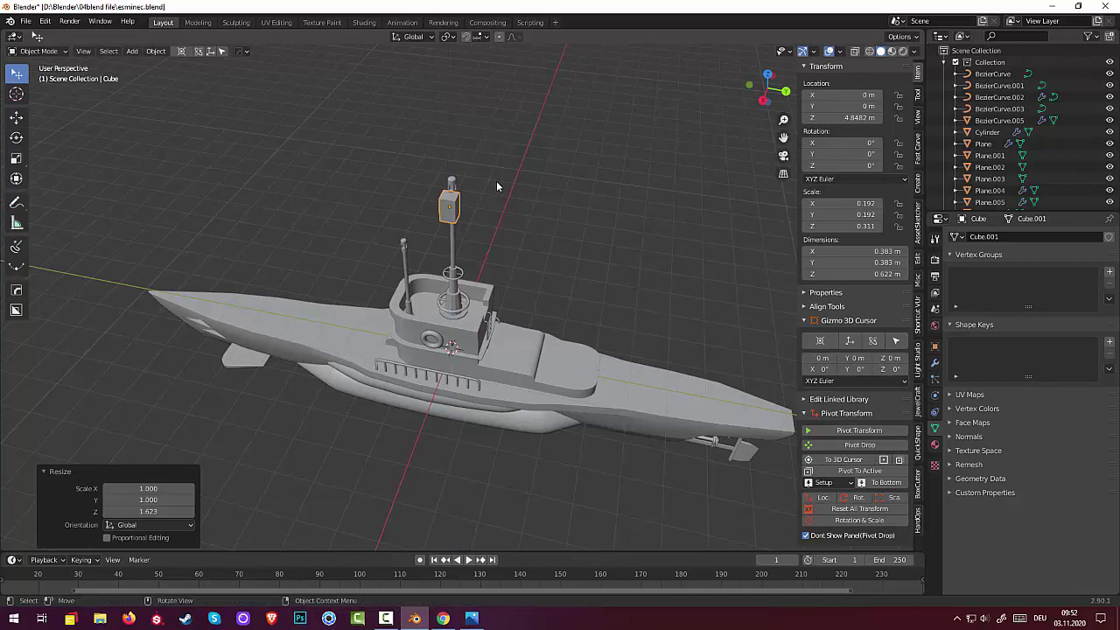
In top view, move the box sideways so it sits beside the tall mast's head.
middle_click_drag(496, 180, 538, 278)
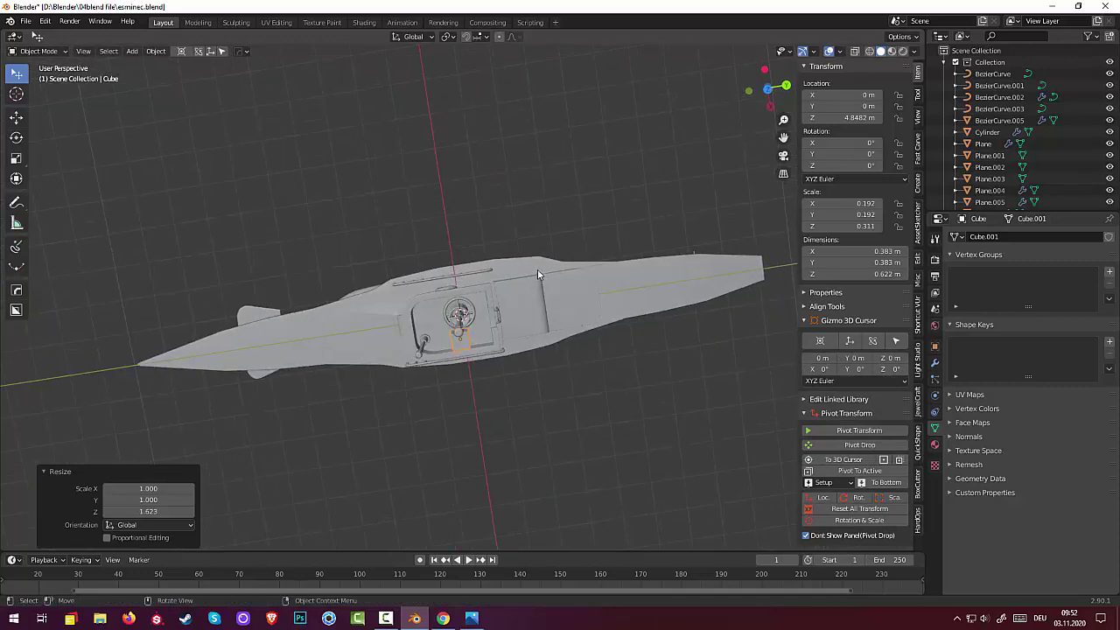
key("KP_7")
key("g")
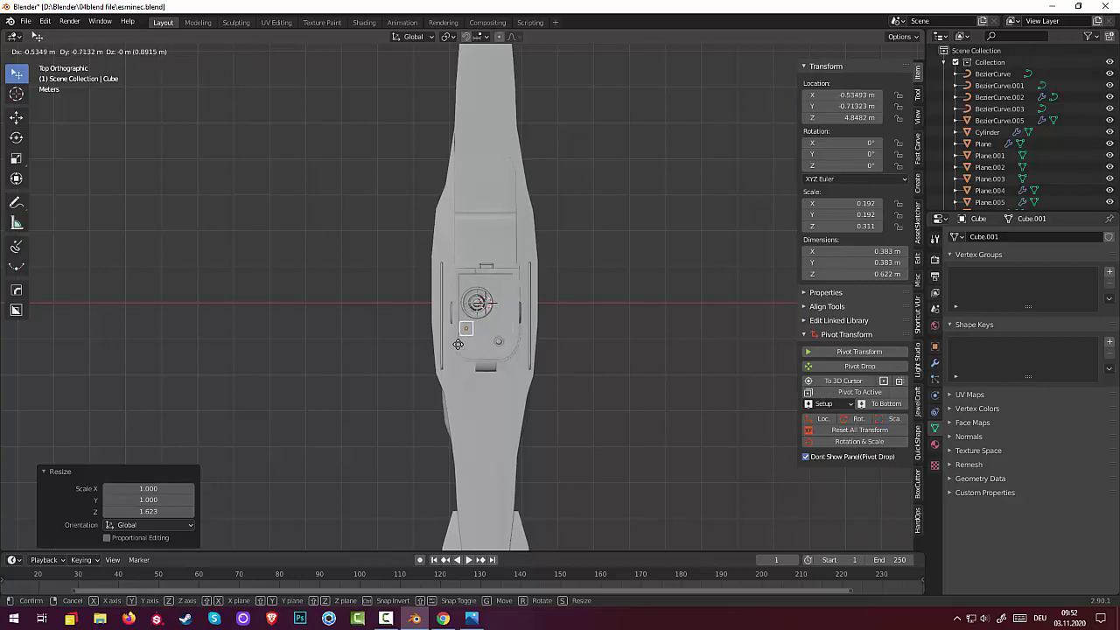
left_click(458, 348)
middle_click_drag(458, 348, 340, 222)
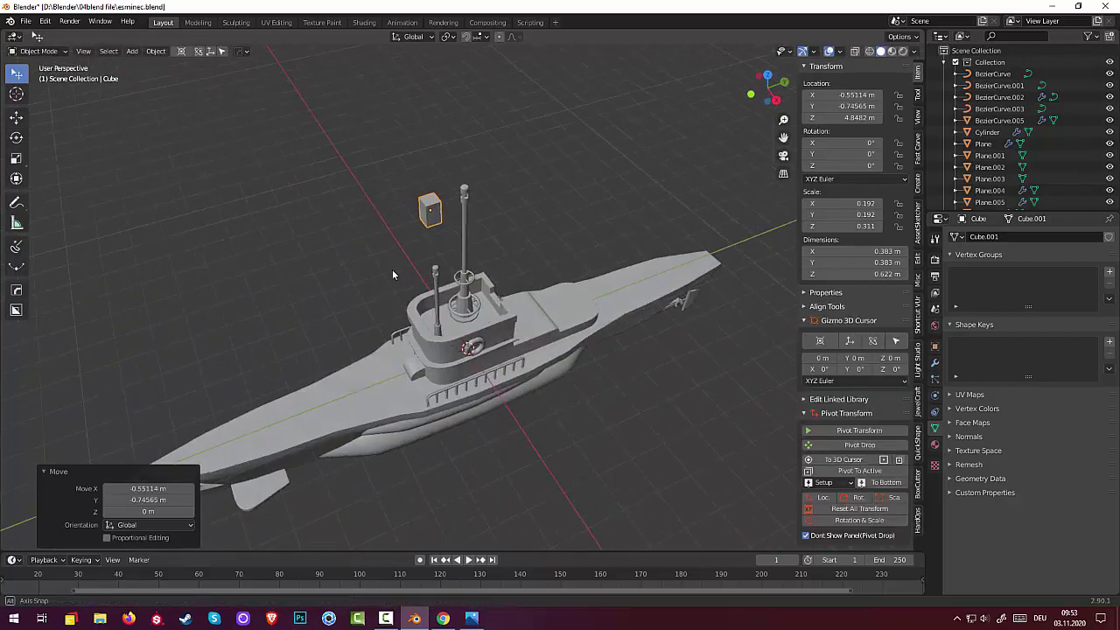
middle_click_drag(440, 207, 464, 181)
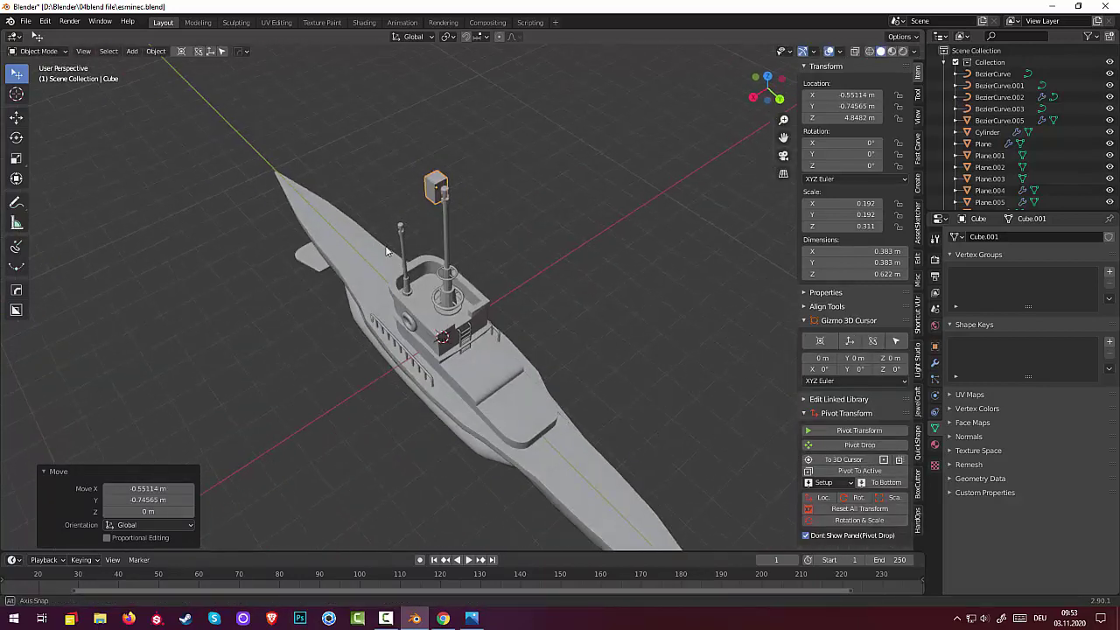
scroll(464, 180, "up", 3)
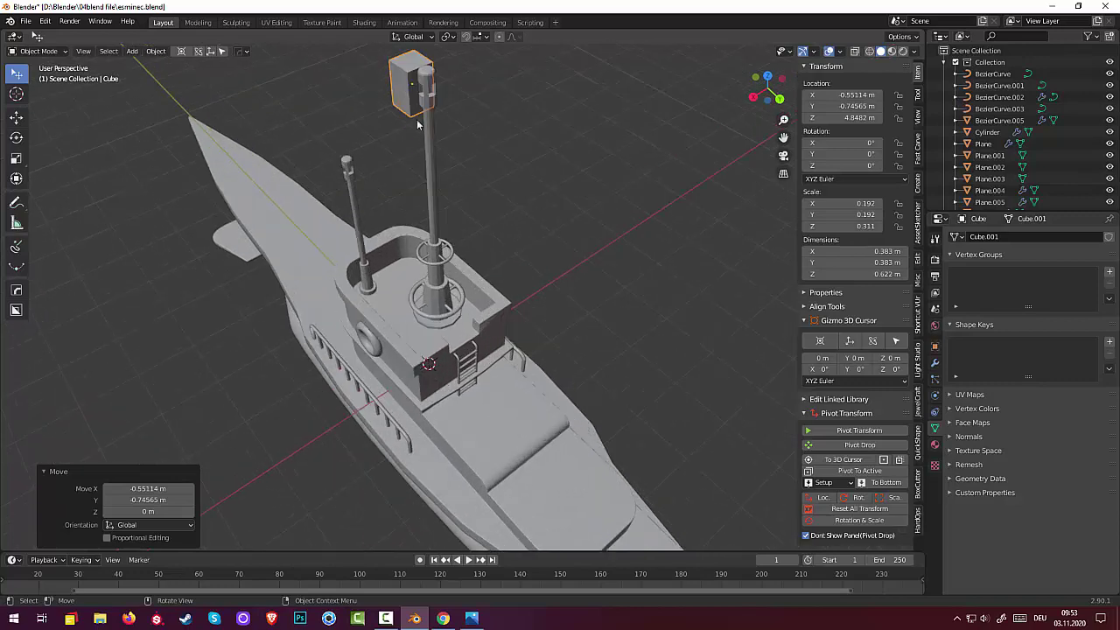
left_click(42, 52)
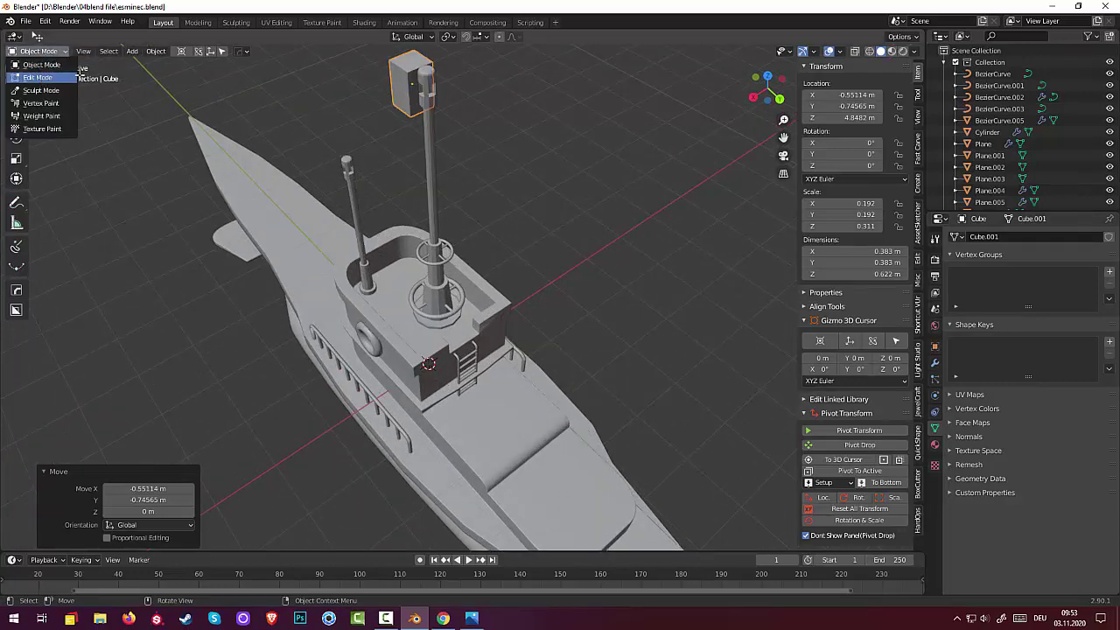
In Edit Mode, select a box edge and bevel it with 1 segment, about 0.275 m wide.
left_click(41, 77)
left_click(402, 68)
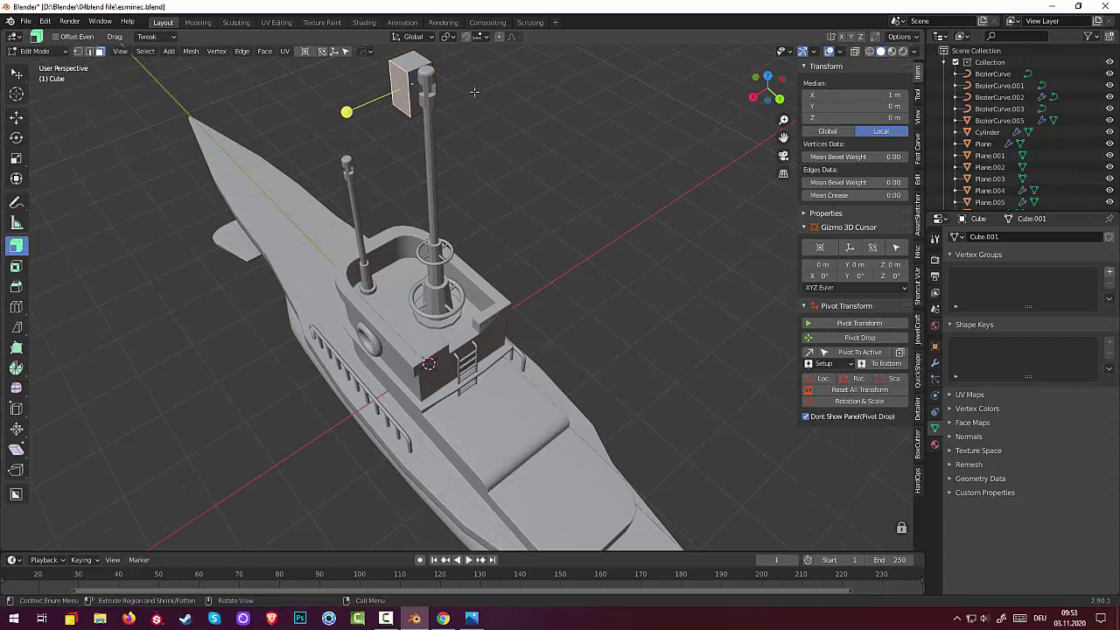
left_click(88, 51)
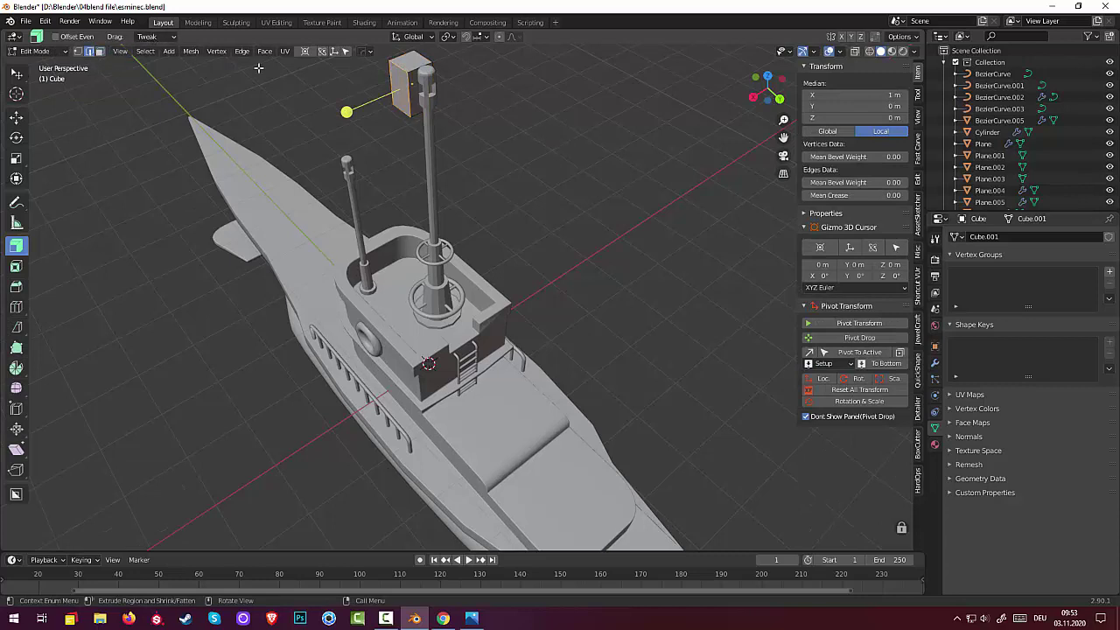
left_click(396, 75)
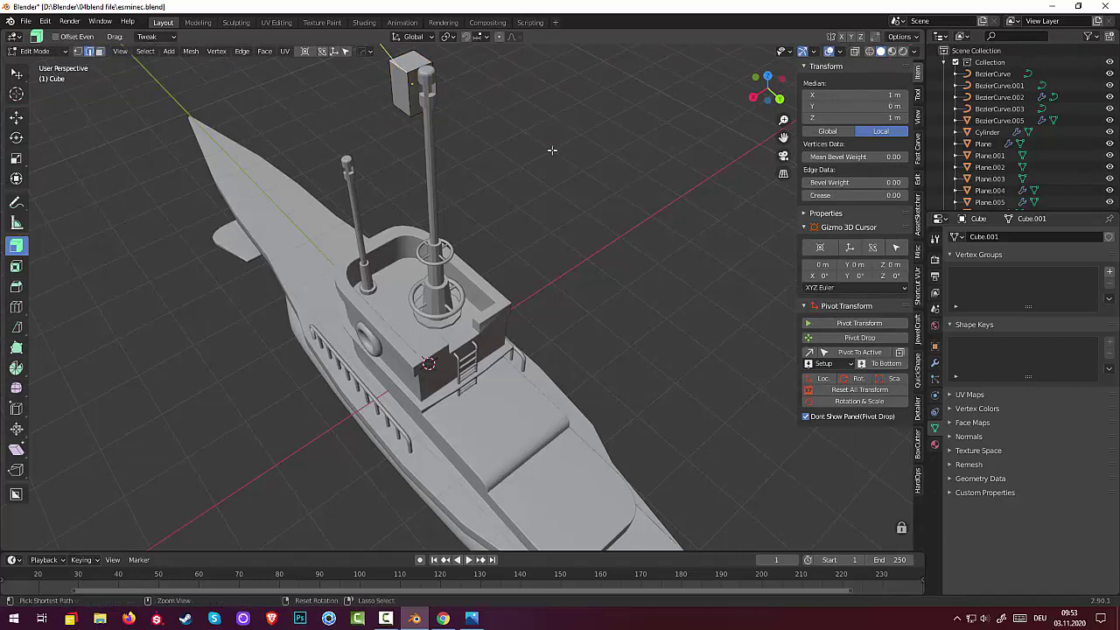
key("ctrl+b")
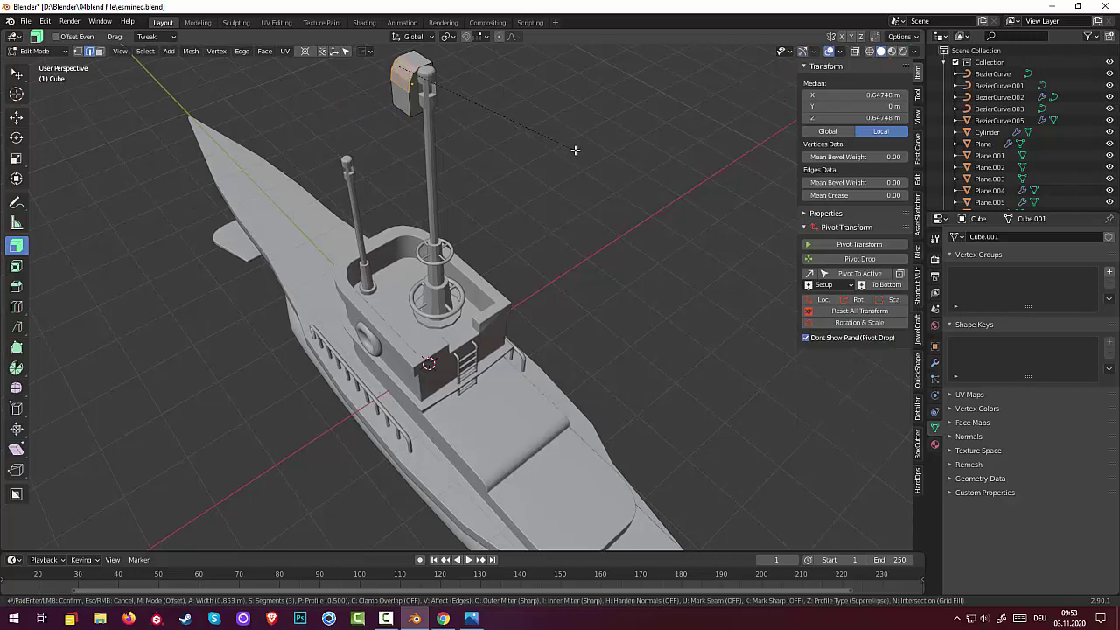
scroll(573, 148, "down", 6)
left_click(573, 143)
Deselect the box geometry and return to Object Mode.
key("alt+a")
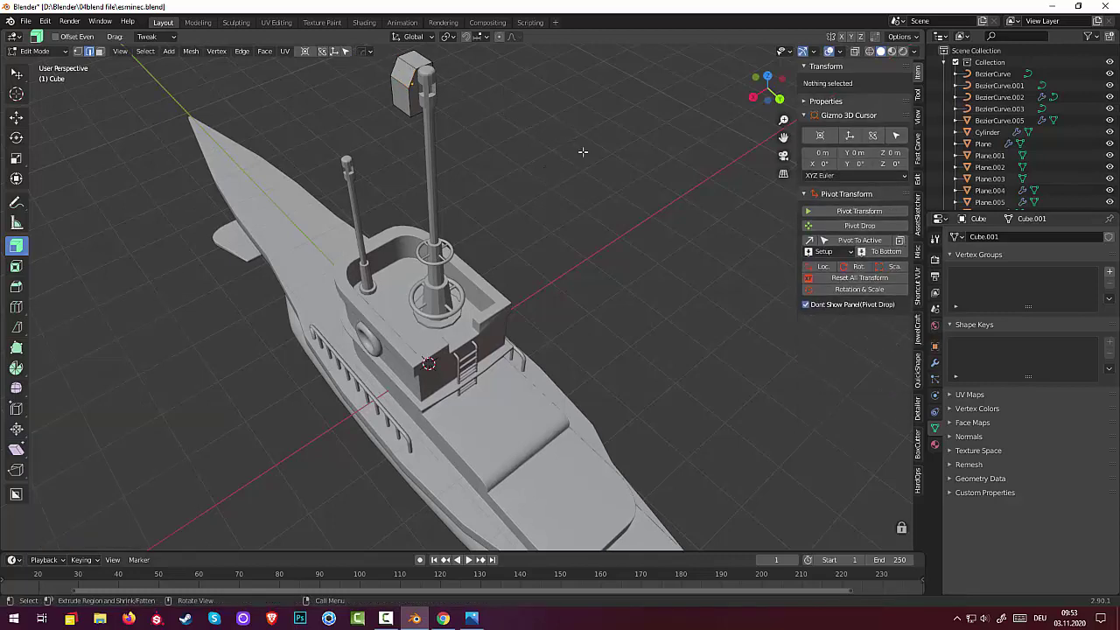
middle_click_drag(583, 152, 670, 127)
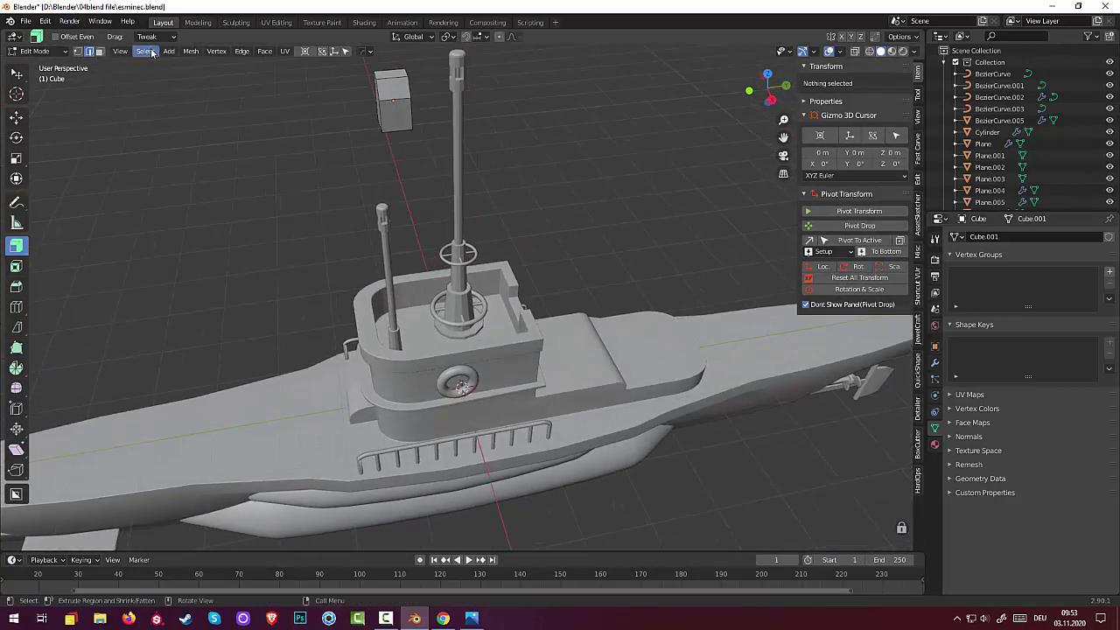
left_click(100, 51)
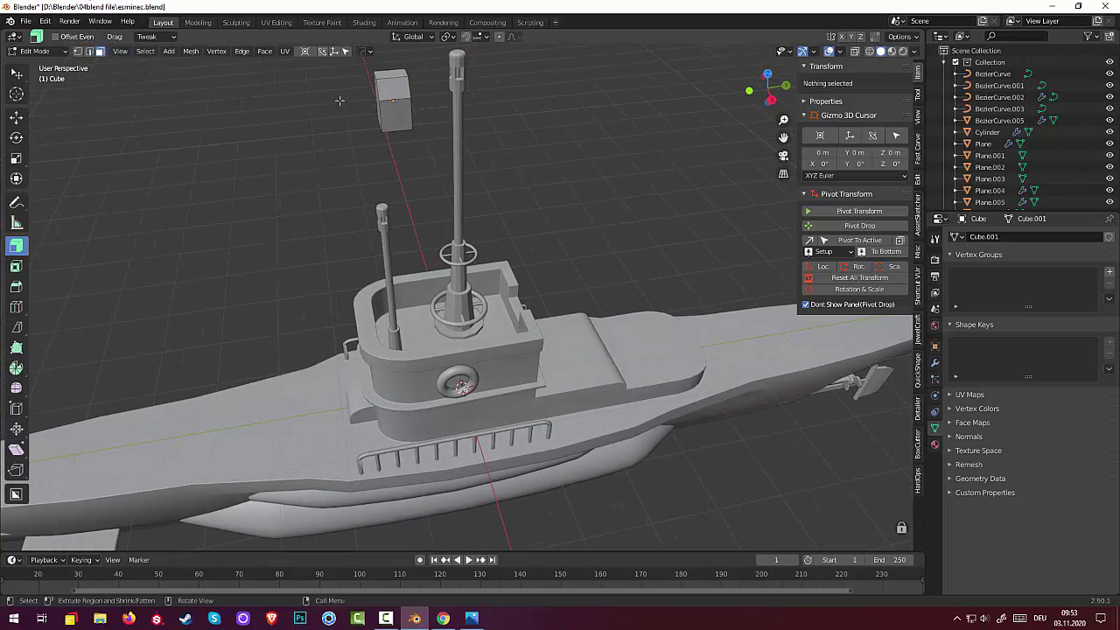
left_click(35, 51)
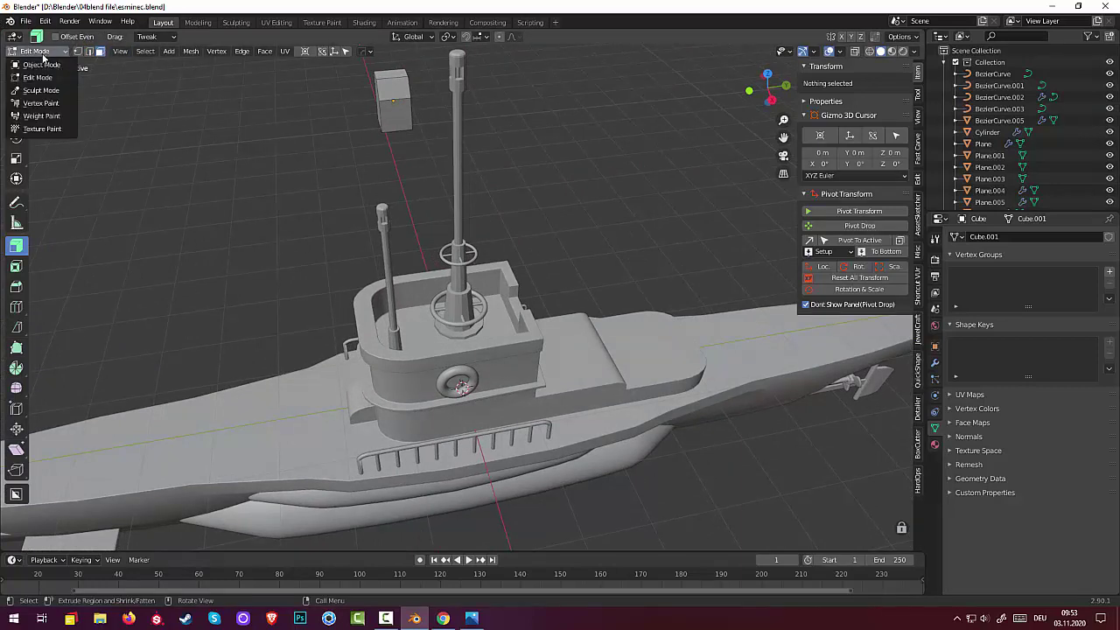
left_click(40, 66)
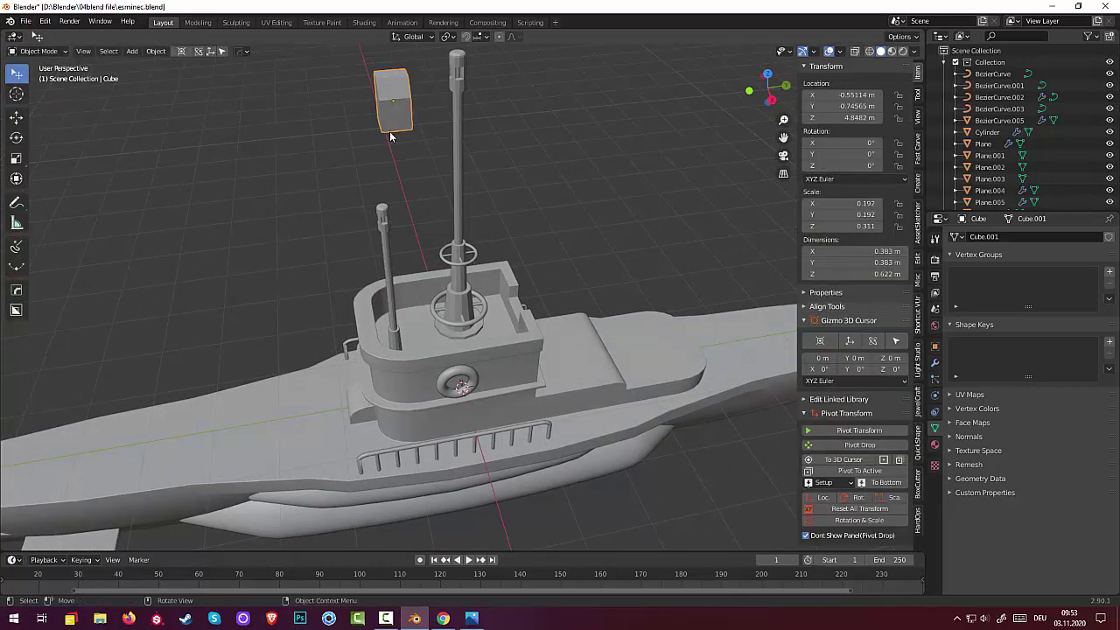
Lower the bevelled box vertically onto the conning tower, ending at Z 1.4161 m.
key("g")
key("z")
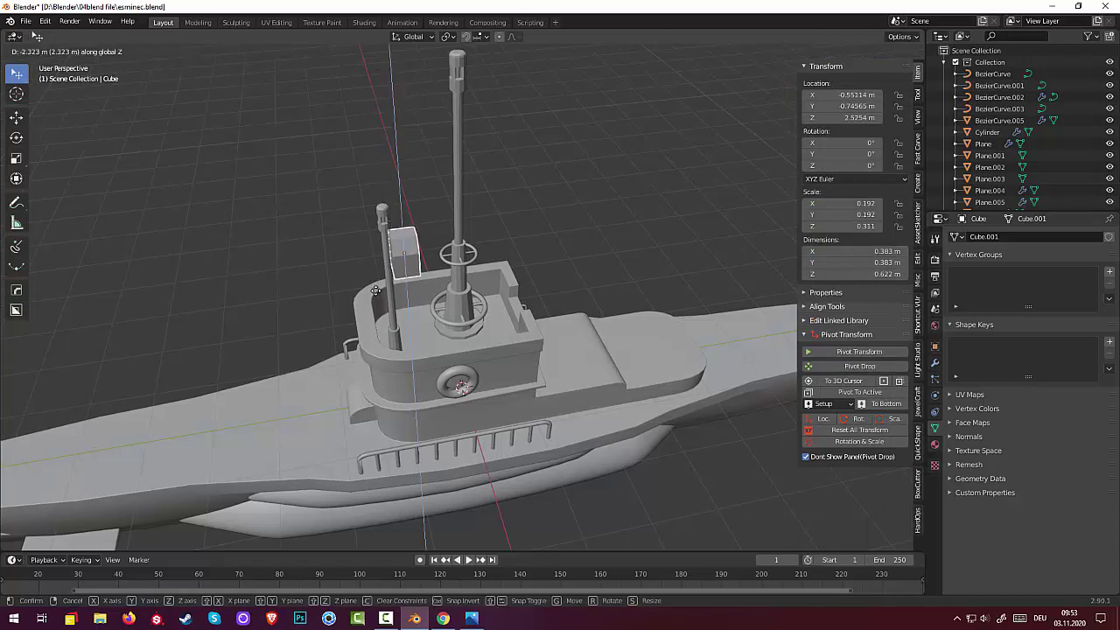
left_click(384, 340)
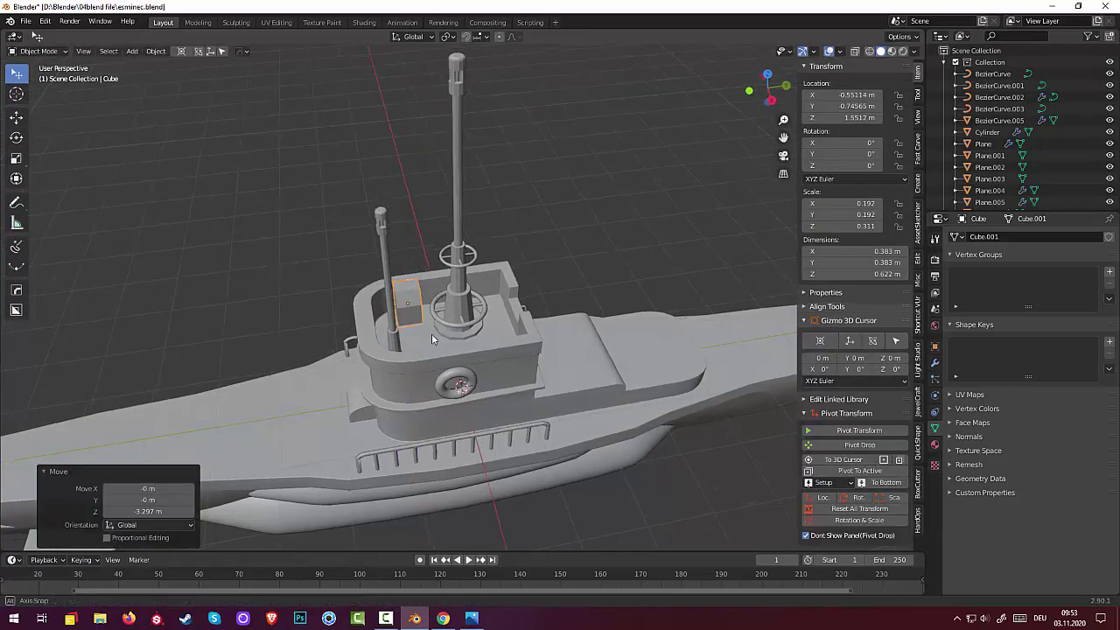
mouse_move(431, 333)
middle_mouse_down()
mouse_move(319, 348)
mouse_move(290, 324)
mouse_move(285, 302)
mouse_move(328, 297)
middle_mouse_up()
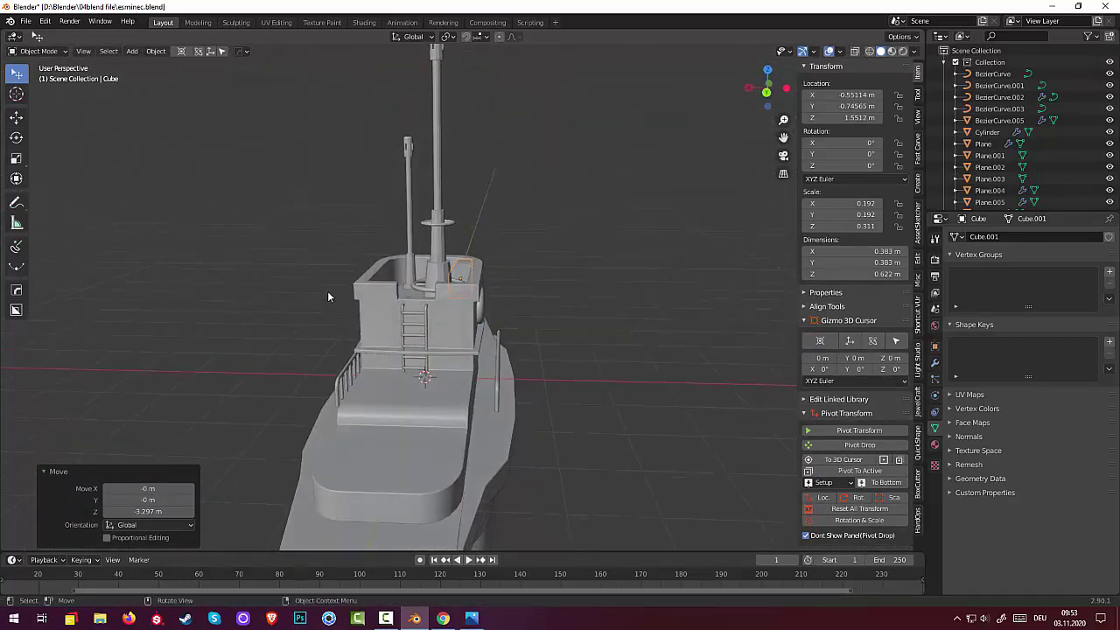
key("g")
key("z")
left_click(420, 305)
left_click(421, 304)
mouse_move(421, 304)
middle_mouse_down()
mouse_move(555, 357)
mouse_move(662, 367)
mouse_move(613, 372)
mouse_move(622, 307)
mouse_move(549, 348)
mouse_move(425, 324)
mouse_move(593, 303)
middle_mouse_up()
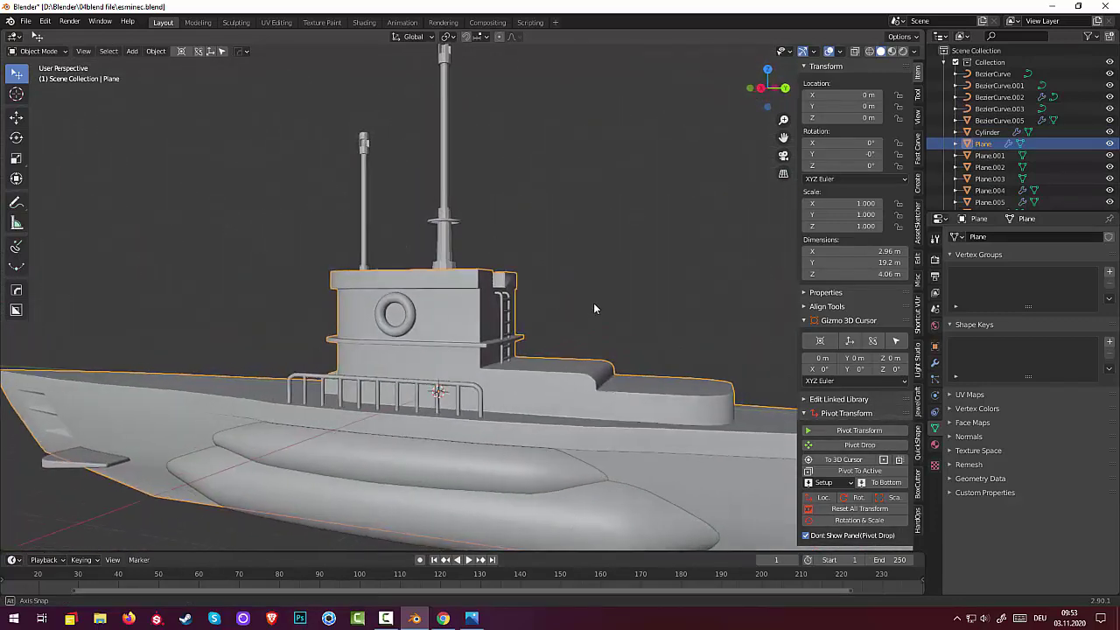
Inspect the submarine from above, then bring up the Shift+A Add menu's Mesh primitives.
scroll(593, 303, "down", 4)
scroll(577, 320, "down", 3)
middle_click_drag(573, 350, 556, 446)
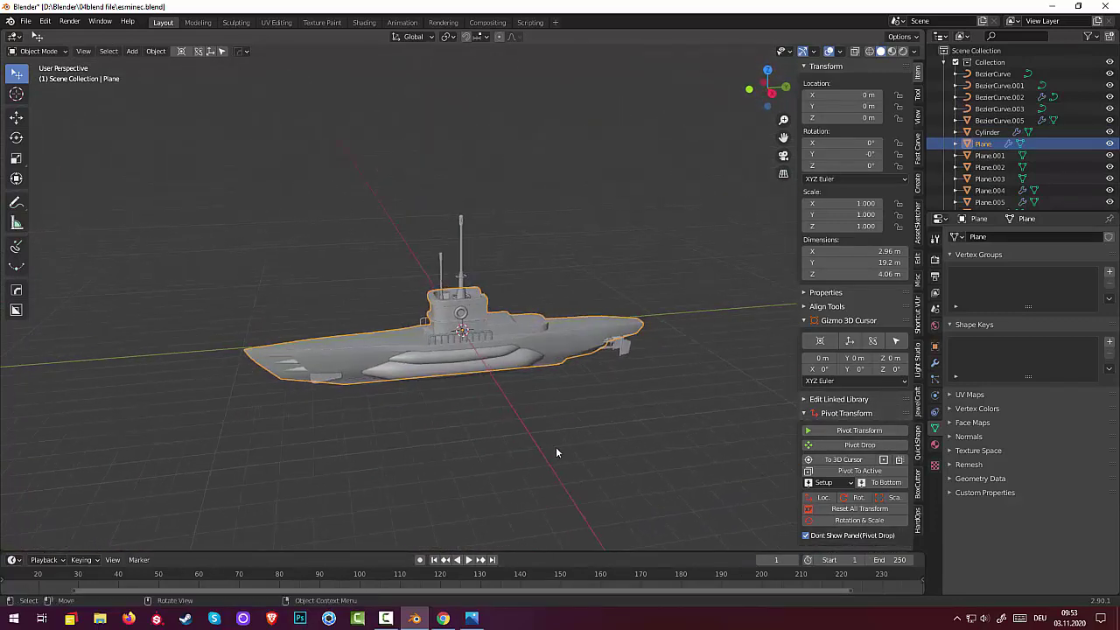
left_click(386, 619)
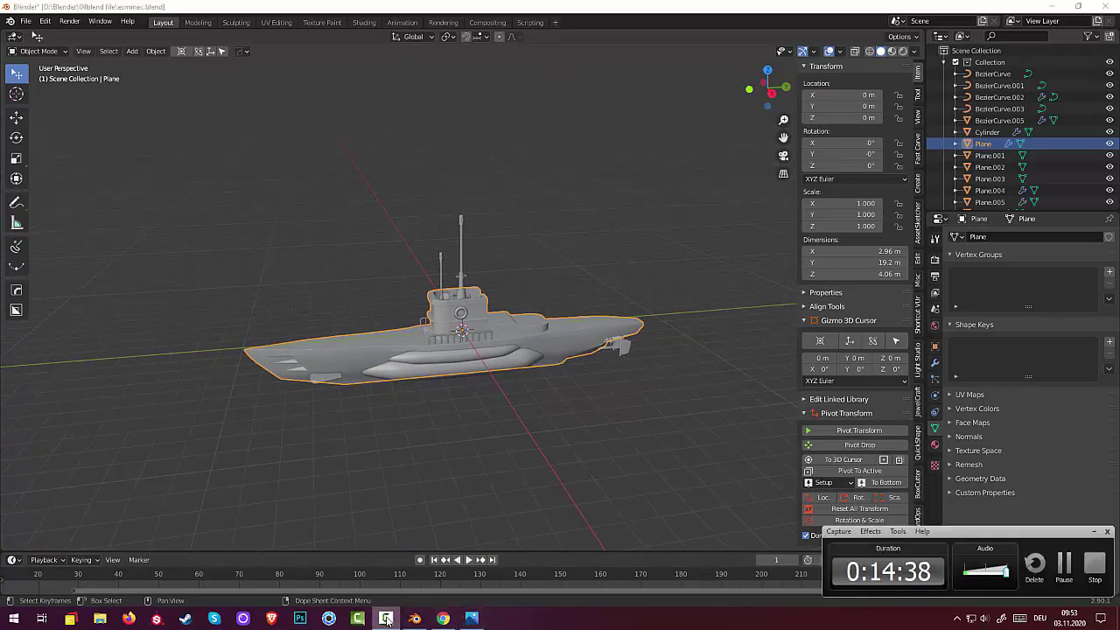
scroll(512, 472, "down", 2)
scroll(513, 446, "down", 2)
scroll(511, 405, "up", 4)
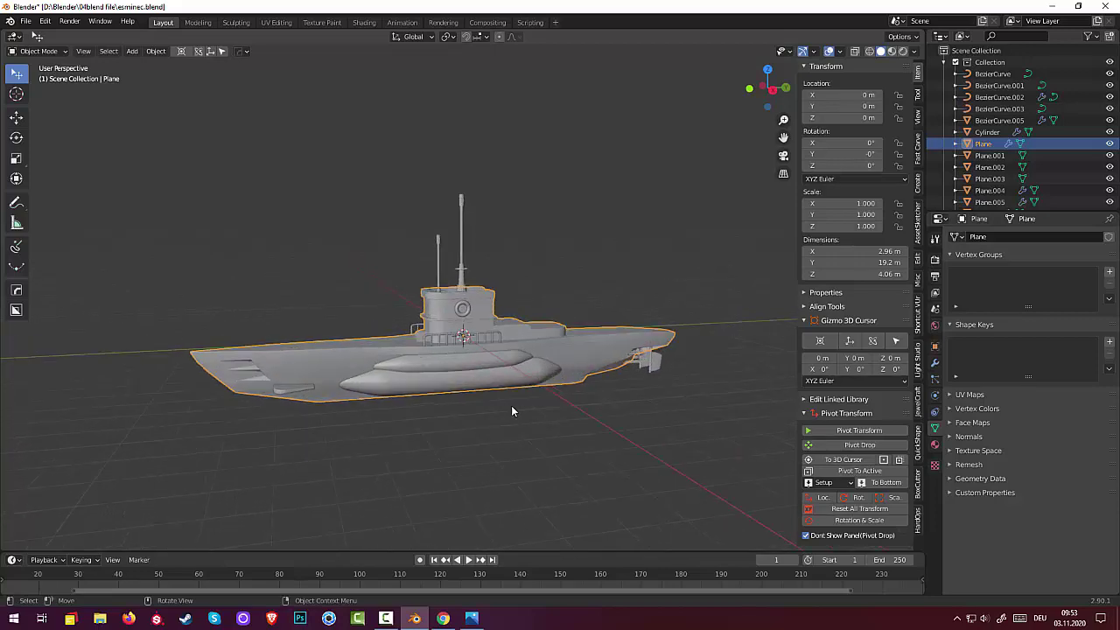
mouse_move(521, 397)
middle_mouse_down()
mouse_move(477, 439)
mouse_move(392, 471)
mouse_move(243, 430)
mouse_move(277, 418)
mouse_move(480, 438)
mouse_move(495, 434)
mouse_move(508, 396)
mouse_move(356, 430)
mouse_move(330, 477)
mouse_move(350, 479)
mouse_move(458, 430)
mouse_move(470, 461)
mouse_move(482, 440)
mouse_move(589, 394)
mouse_move(579, 403)
middle_mouse_up()
scroll(589, 391, "up", 3)
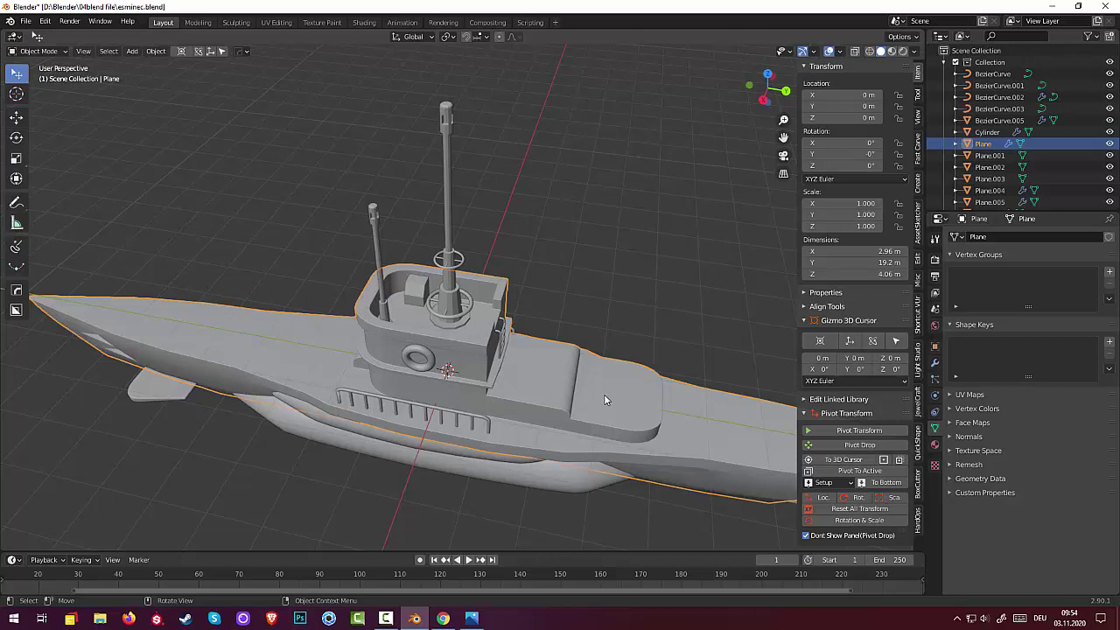
scroll(602, 400, "down", 3)
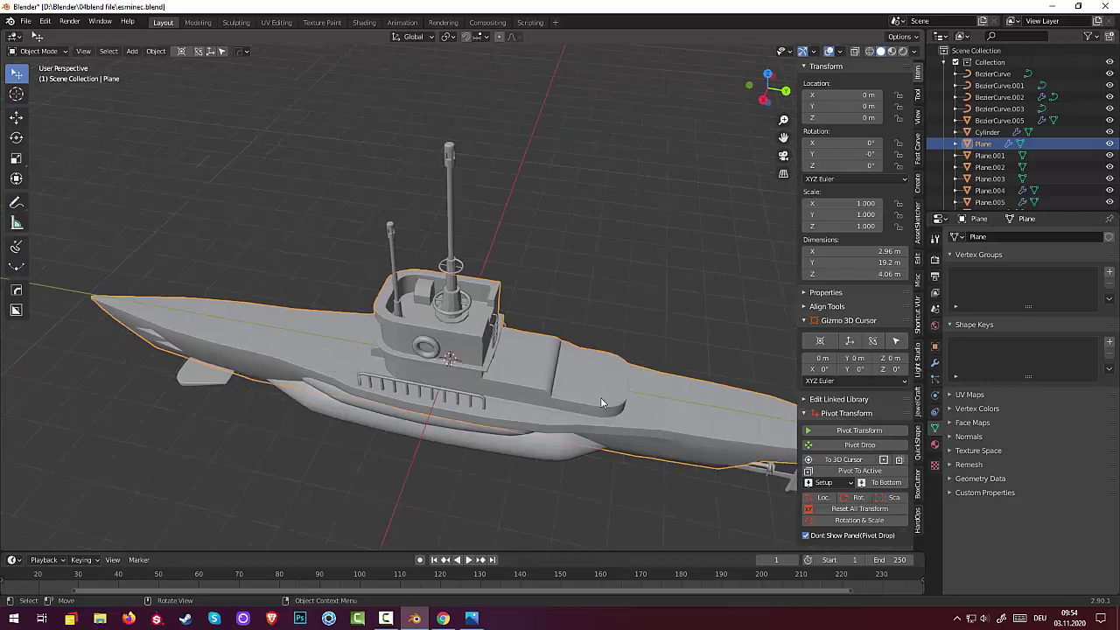
scroll(600, 401, "down", 2)
key("shift")
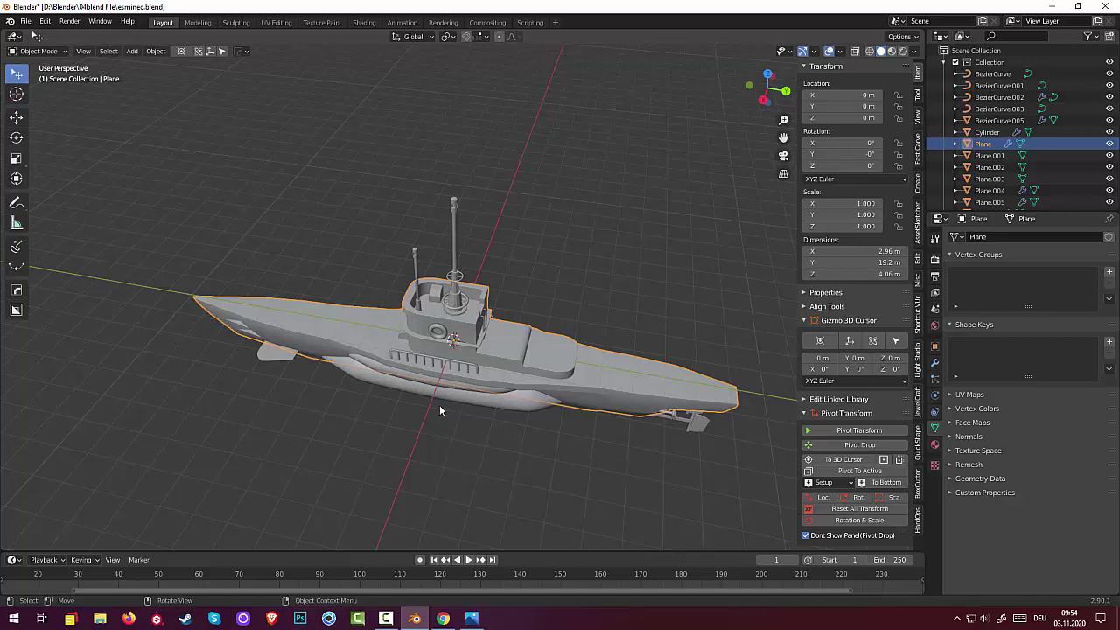
key("shift+a")
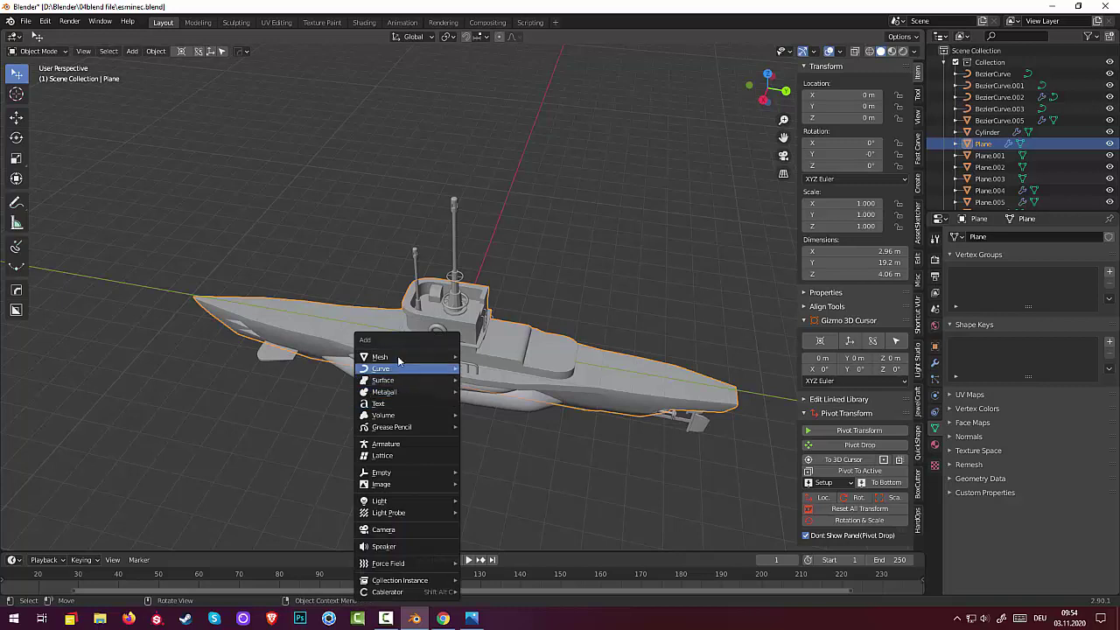
mouse_move(394, 357)
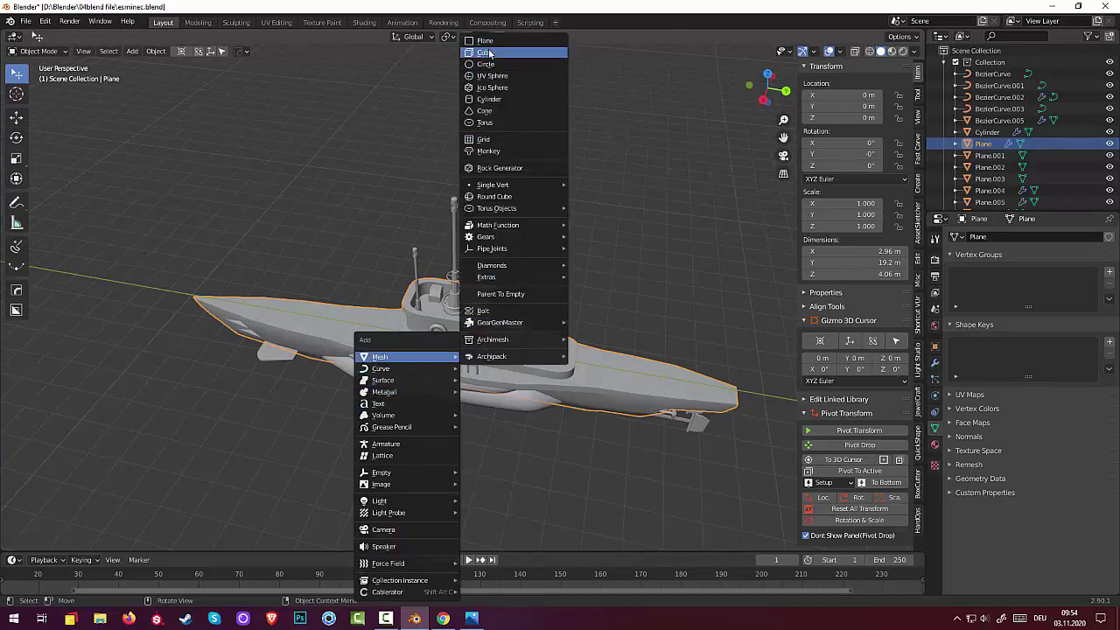
Add a 12-vertex cylinder at the origin with radius 0.47 m and depth 1.4 m.
left_click(663, 175)
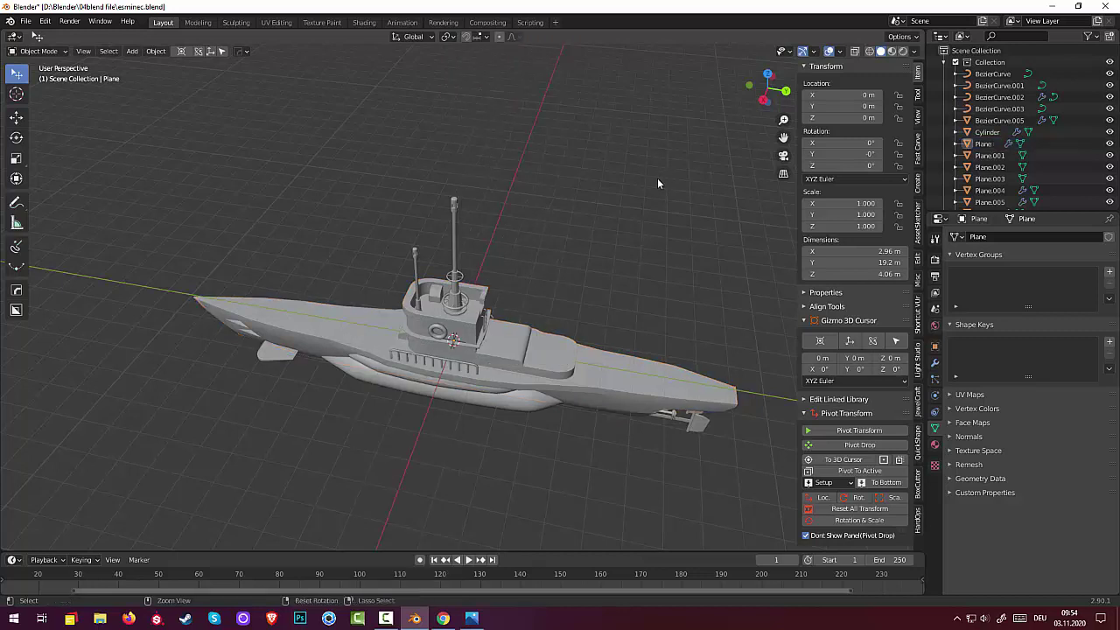
key("ctrl+a")
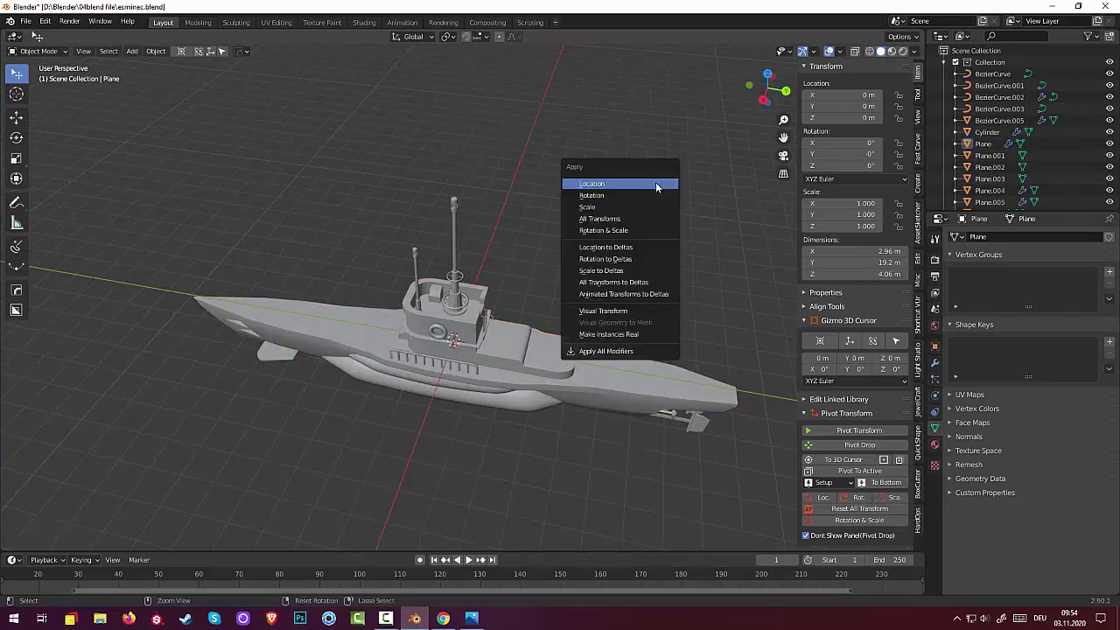
key("Escape")
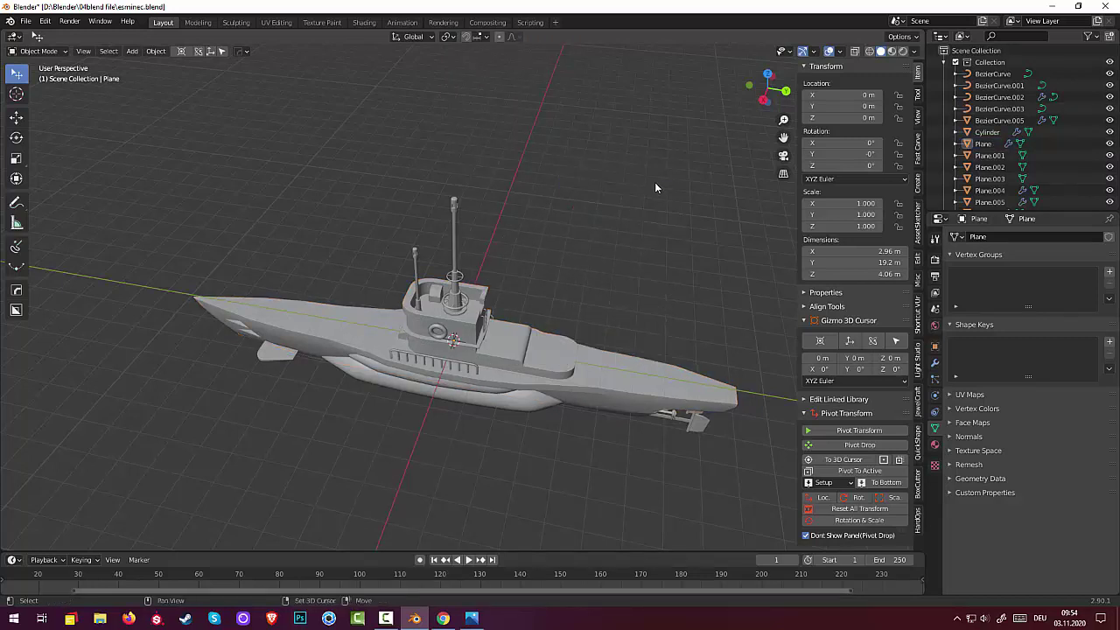
key("shift+a")
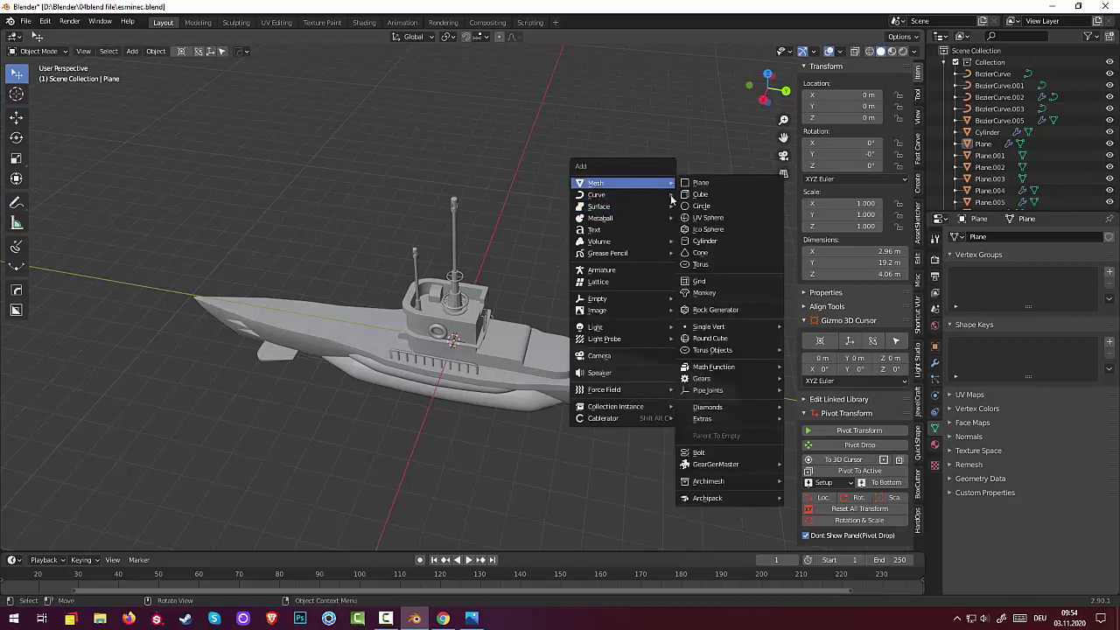
left_click(713, 241)
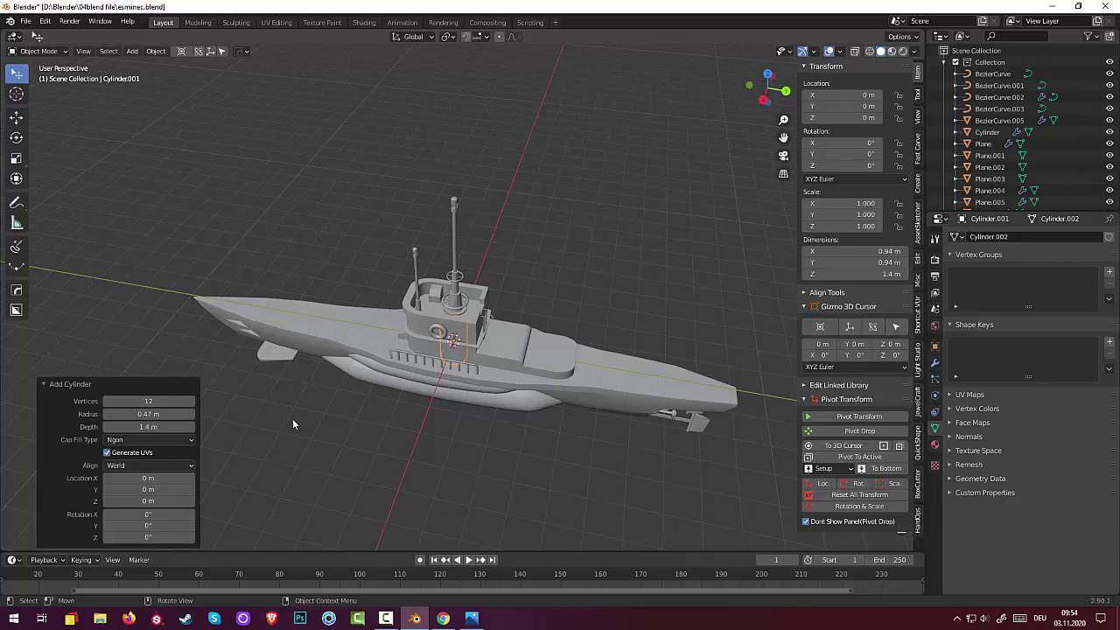
left_click(154, 414)
type("0")
key("Return")
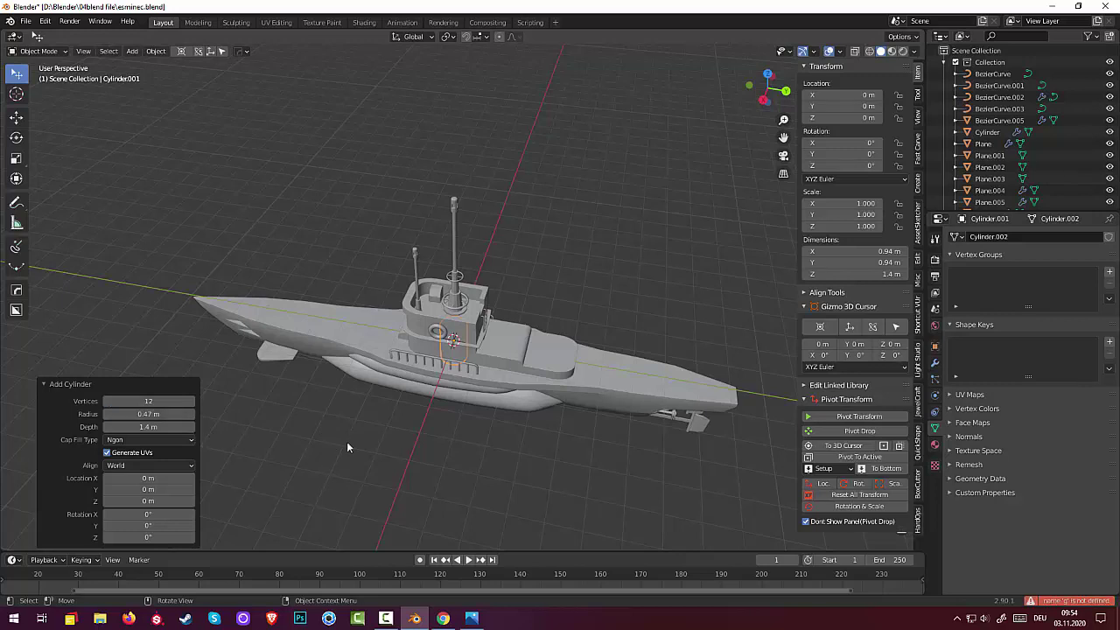
left_click(346, 441)
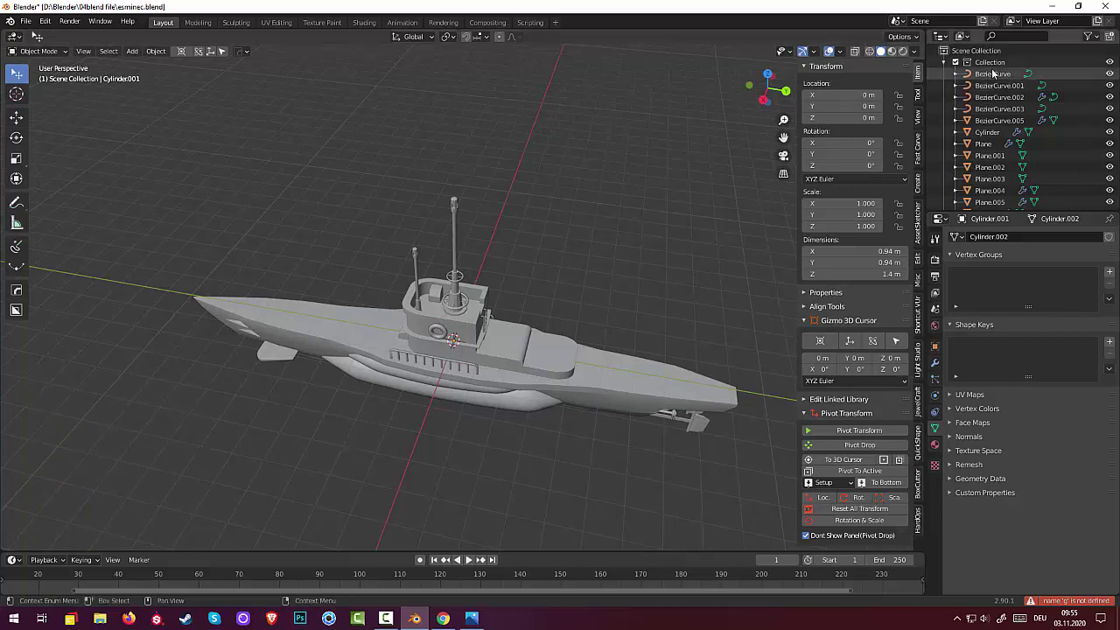
Switch viewport shading to Wireframe and bring the conning tower into a side view.
left_click(870, 52)
mouse_move(665, 173)
middle_mouse_down()
mouse_move(599, 212)
mouse_move(629, 91)
mouse_move(541, 205)
middle_mouse_up()
scroll(453, 369, "up", 3)
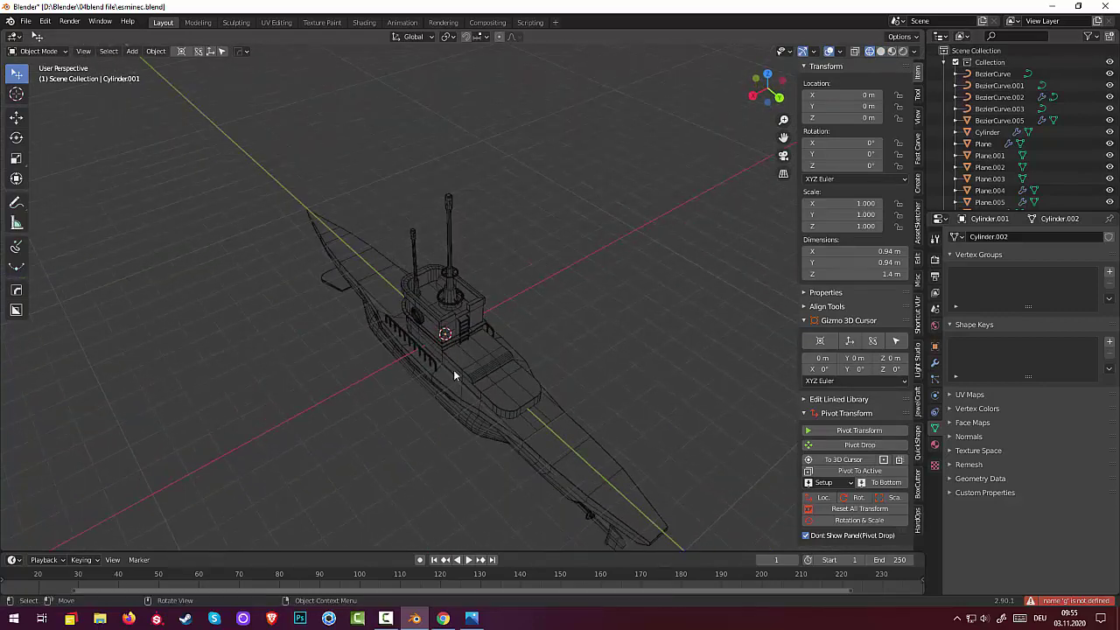
scroll(446, 366, "up", 3)
middle_click_drag(446, 367, 512, 322)
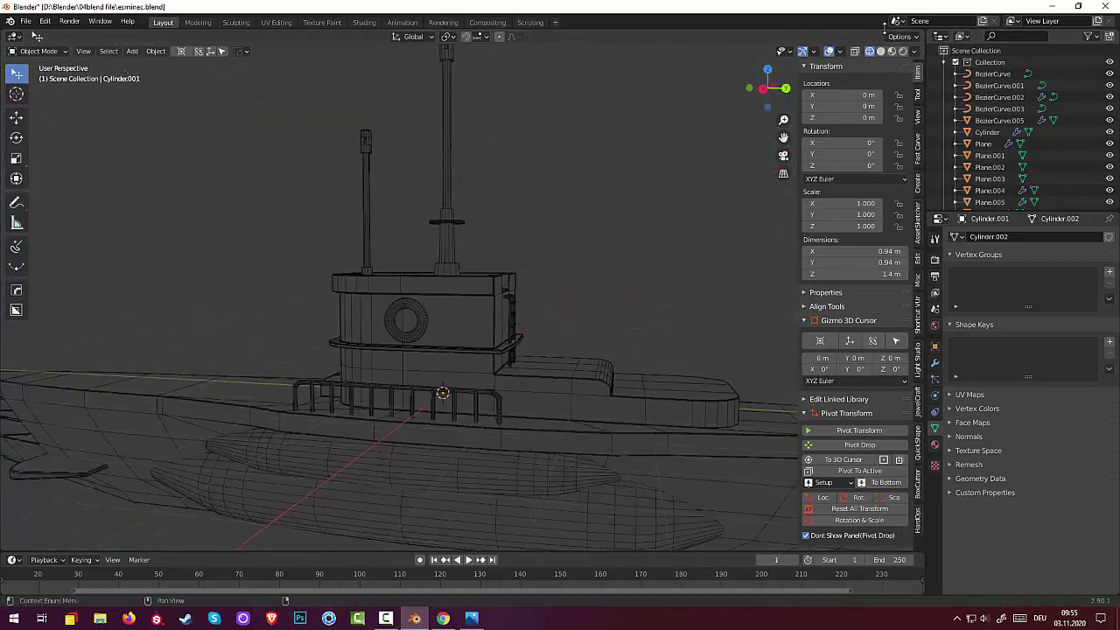
Turn on X-Ray and select the new cylinder standing inside the conning tower.
left_click(854, 51)
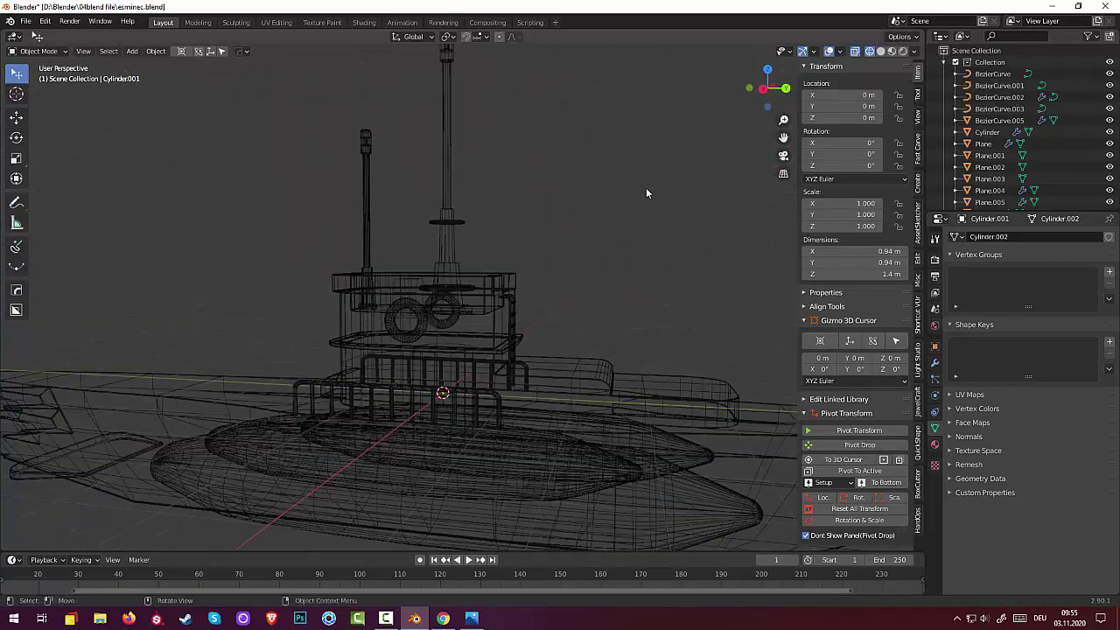
mouse_move(644, 191)
middle_mouse_down()
mouse_move(624, 227)
mouse_move(603, 235)
mouse_move(582, 198)
mouse_move(632, 183)
mouse_move(490, 285)
middle_mouse_up()
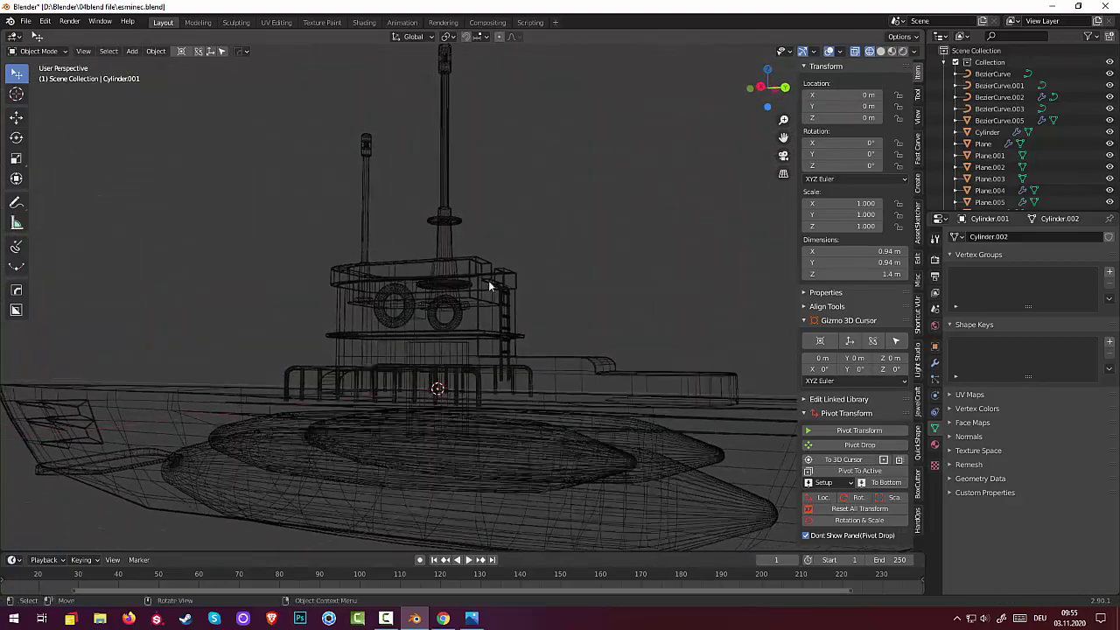
left_click(437, 352)
left_click(440, 350)
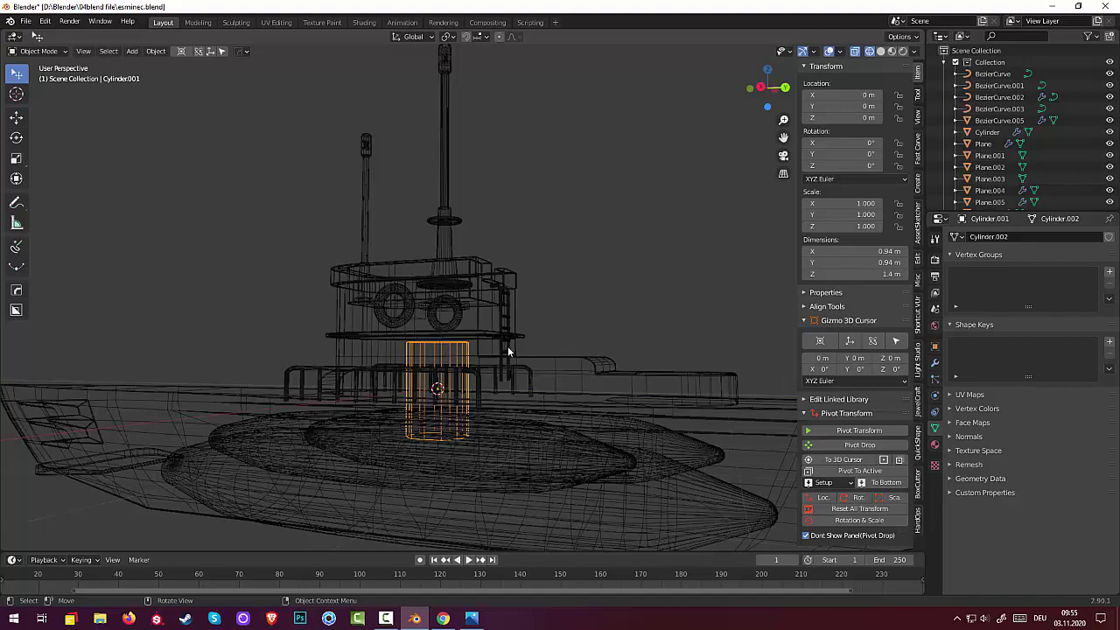
mouse_move(507, 346)
middle_mouse_down()
mouse_move(492, 407)
mouse_move(487, 391)
middle_mouse_up()
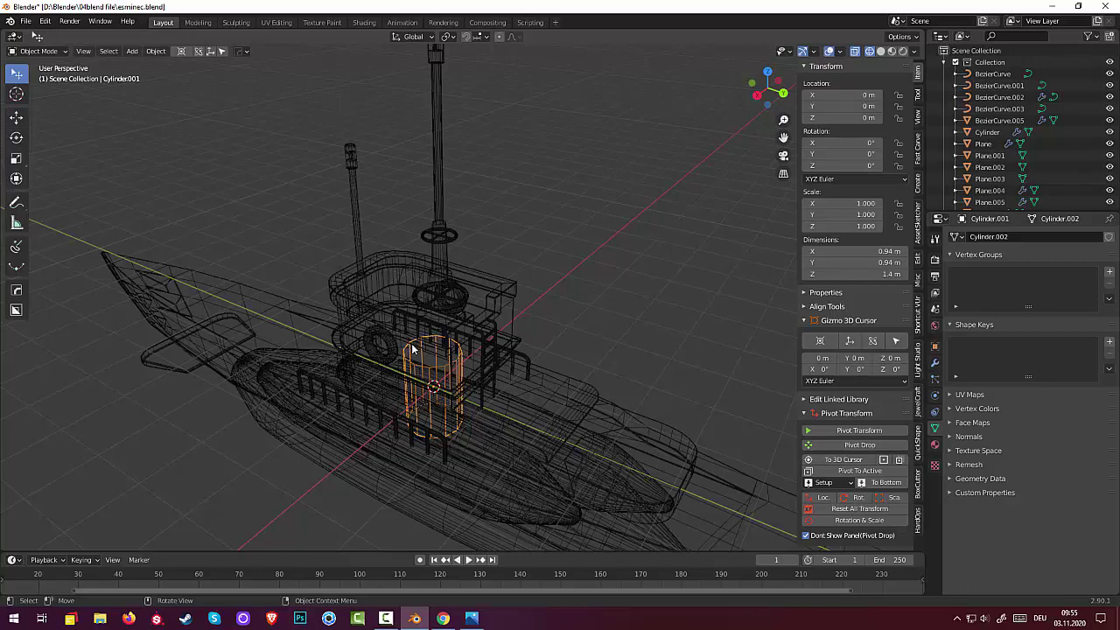
Raise the spare cylinder straight up off the mast and switch to Solid shading.
key("g")
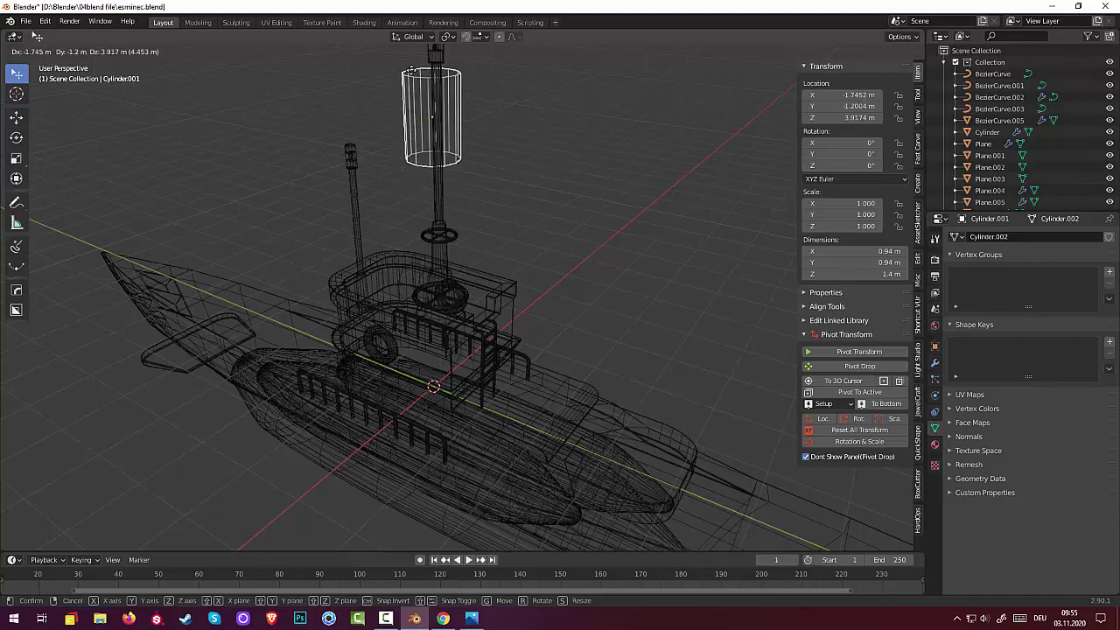
key("z")
left_click(415, 536)
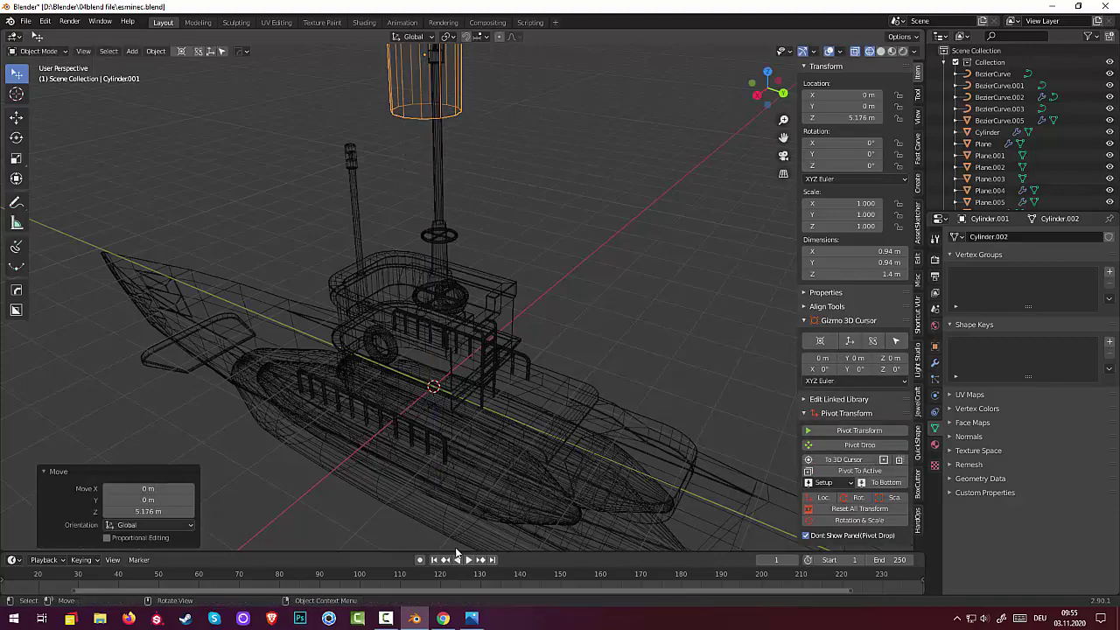
mouse_move(416, 523)
middle_mouse_down()
mouse_move(451, 126)
mouse_move(756, 59)
middle_mouse_up()
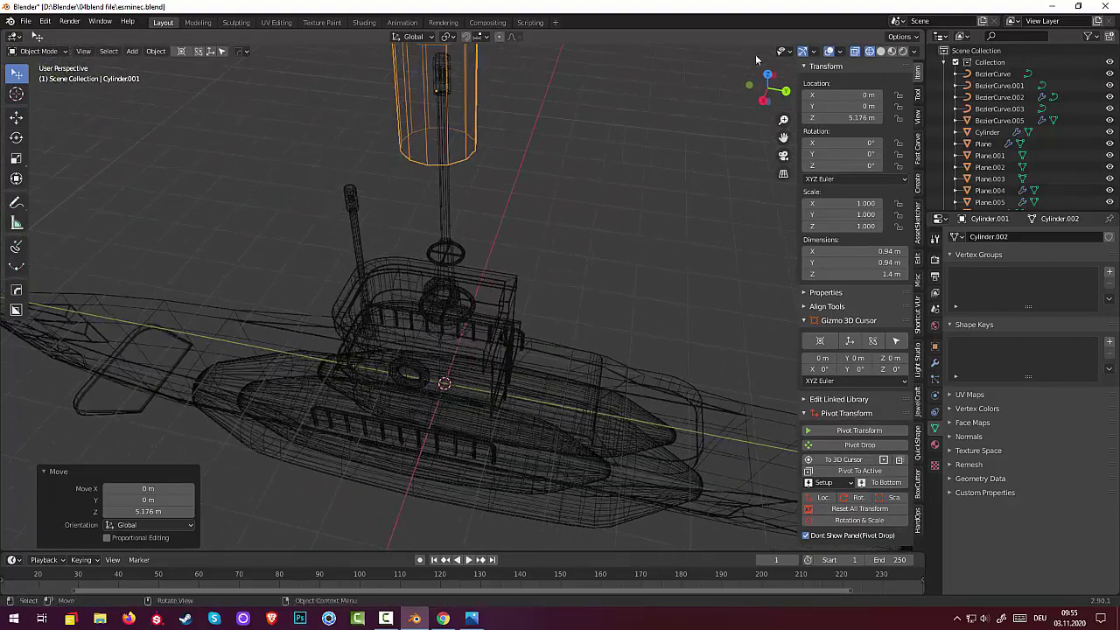
left_click(880, 51)
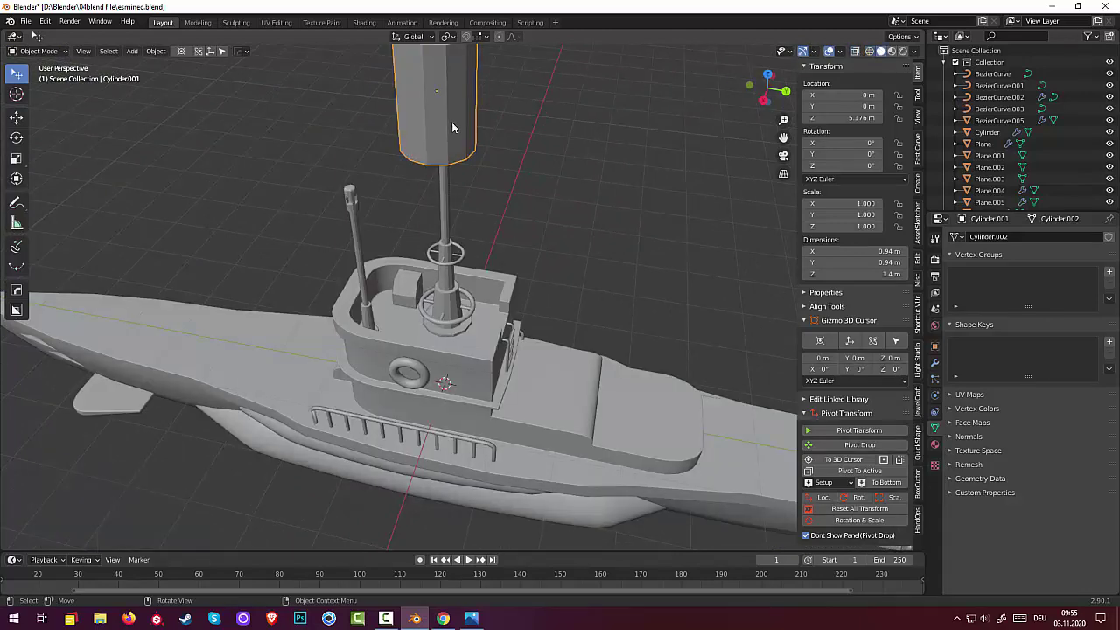
Move the cylinder aft behind the conning tower and start lowering it along Z.
mouse_move(443, 164)
middle_mouse_down()
mouse_move(463, 168)
mouse_move(467, 140)
middle_mouse_up()
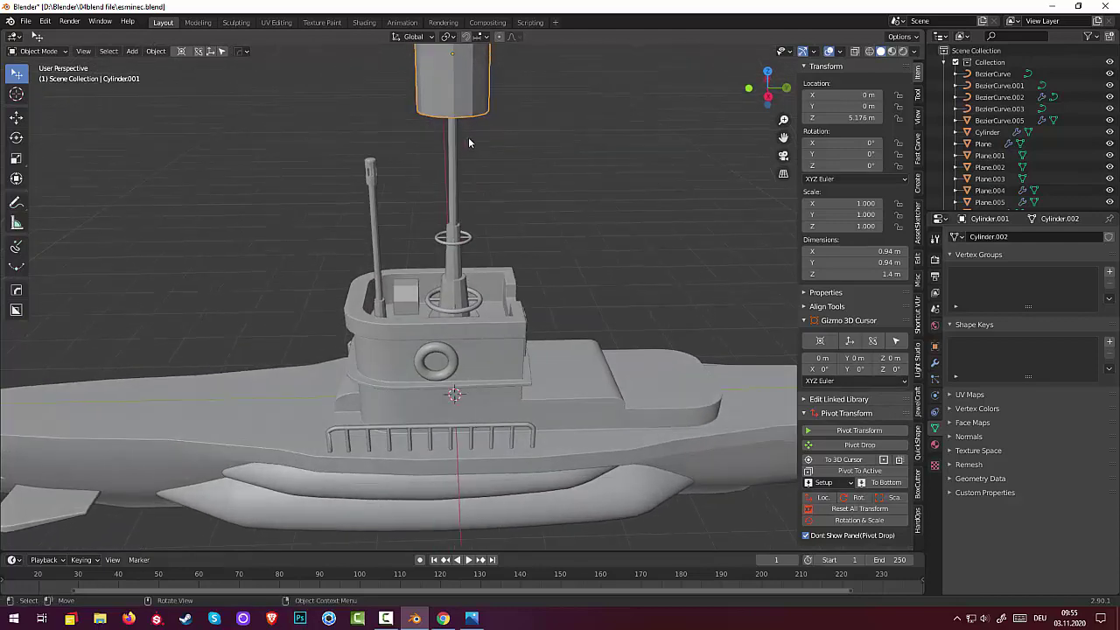
scroll(431, 130, "down", 2)
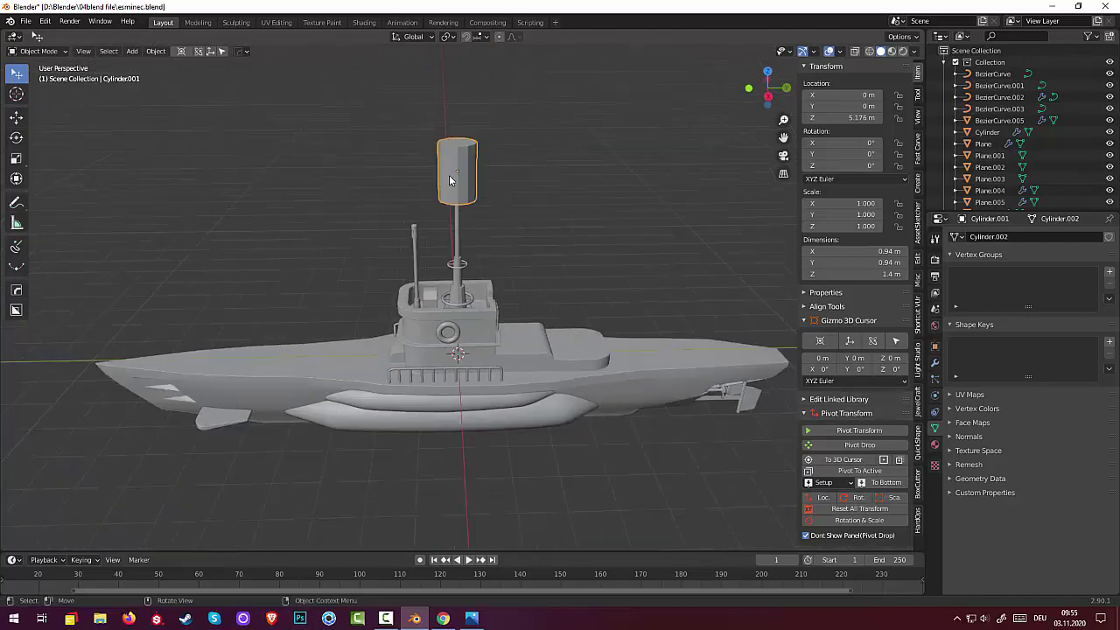
key("g")
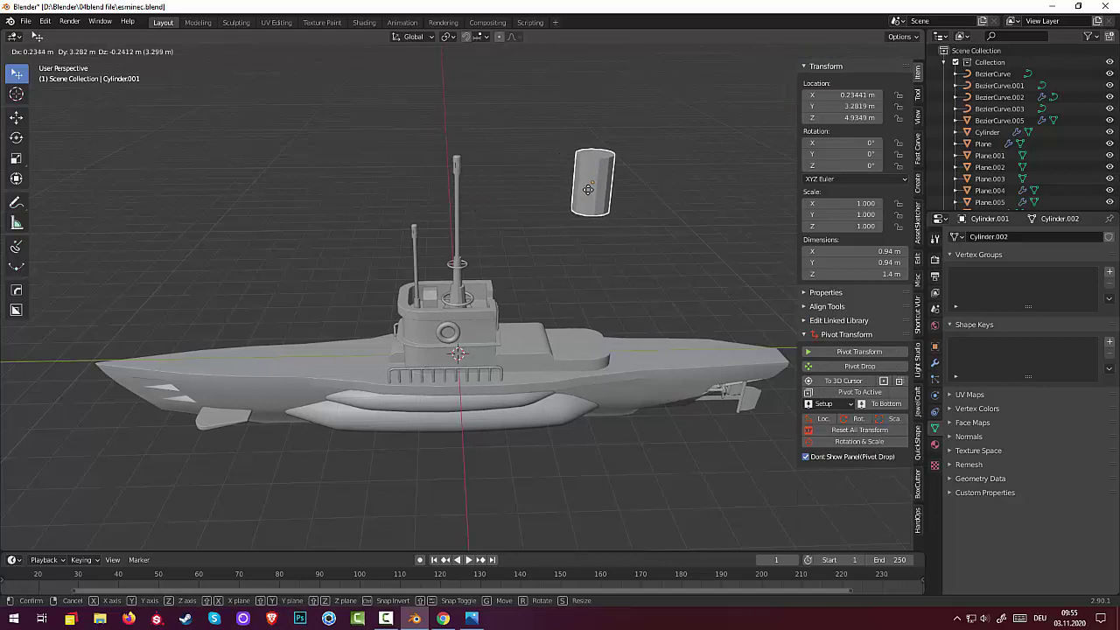
left_click(591, 188)
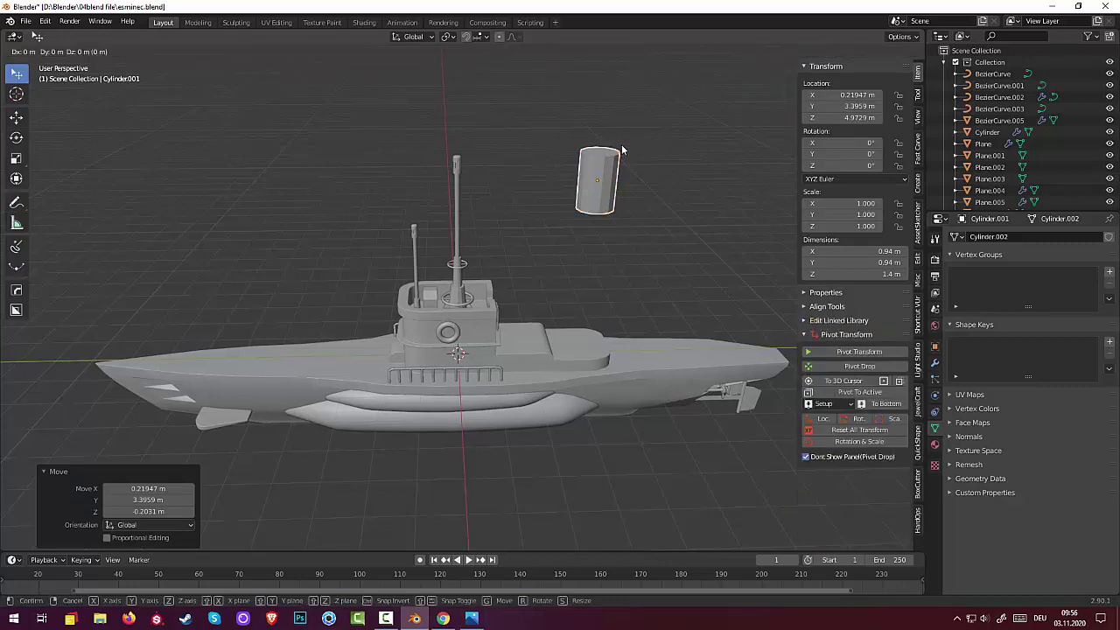
key("g")
key("z")
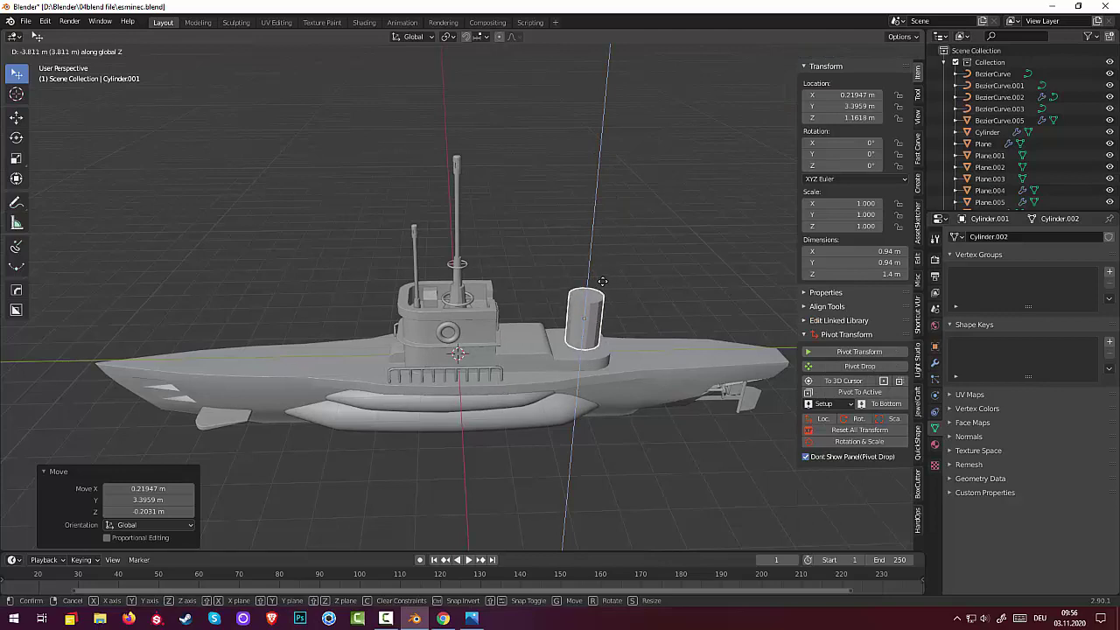
Set the cylinder down on the rear deck and squash its height to a Z scale of 0.478.
left_click(668, 323)
mouse_move(669, 323)
middle_mouse_down()
mouse_move(567, 320)
mouse_move(589, 300)
mouse_move(645, 295)
mouse_move(608, 323)
middle_mouse_up()
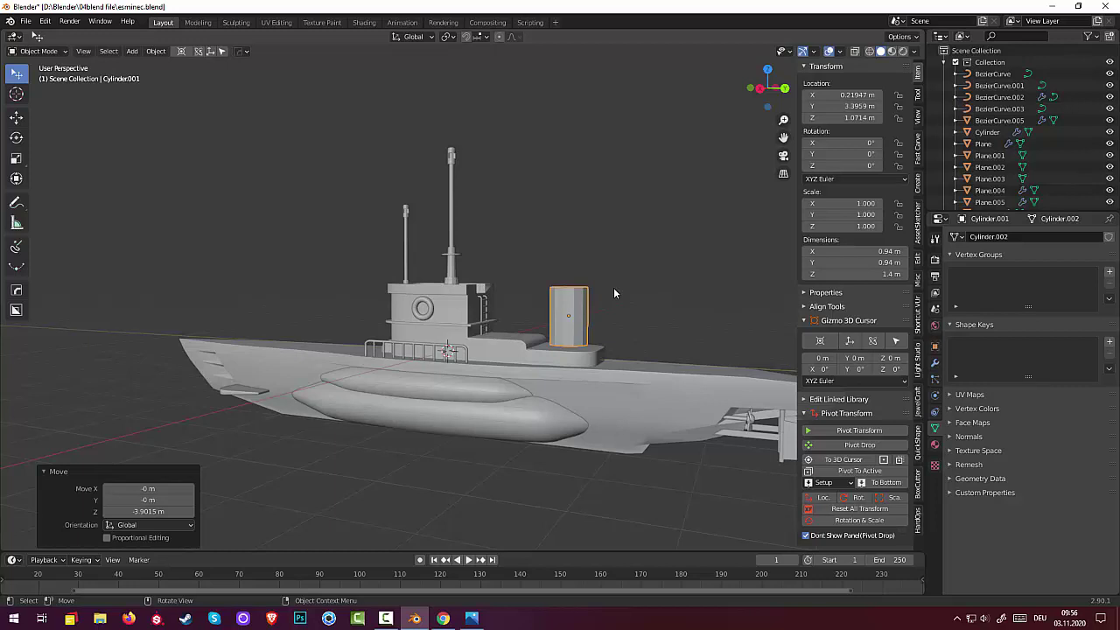
key("s")
key("z")
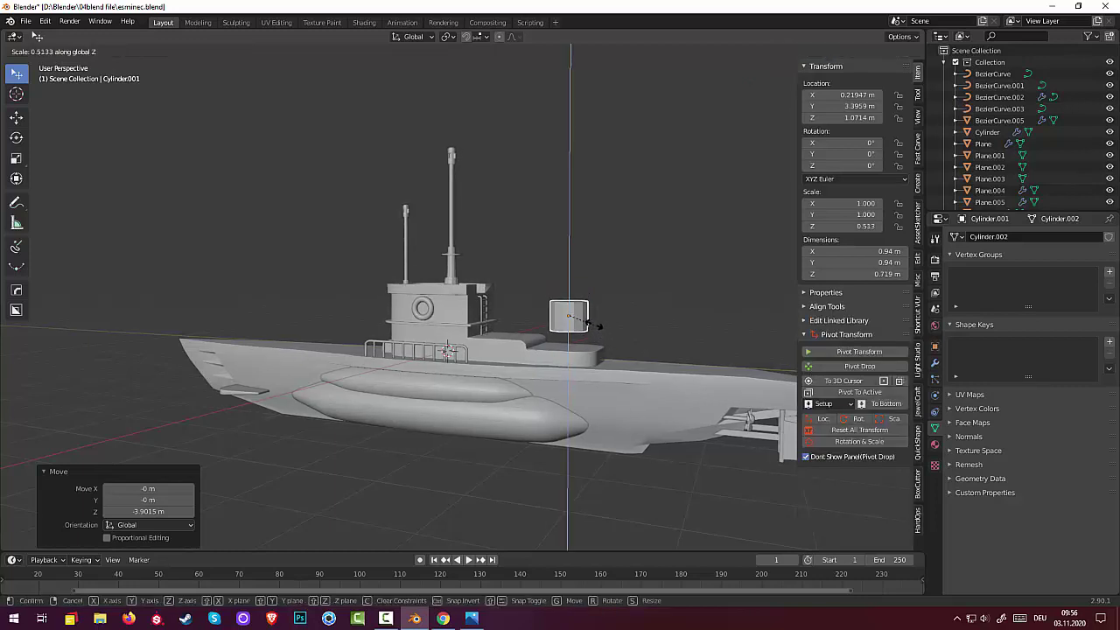
left_click(599, 322)
mouse_move(599, 322)
middle_mouse_down()
mouse_move(618, 378)
mouse_move(407, 308)
middle_mouse_up()
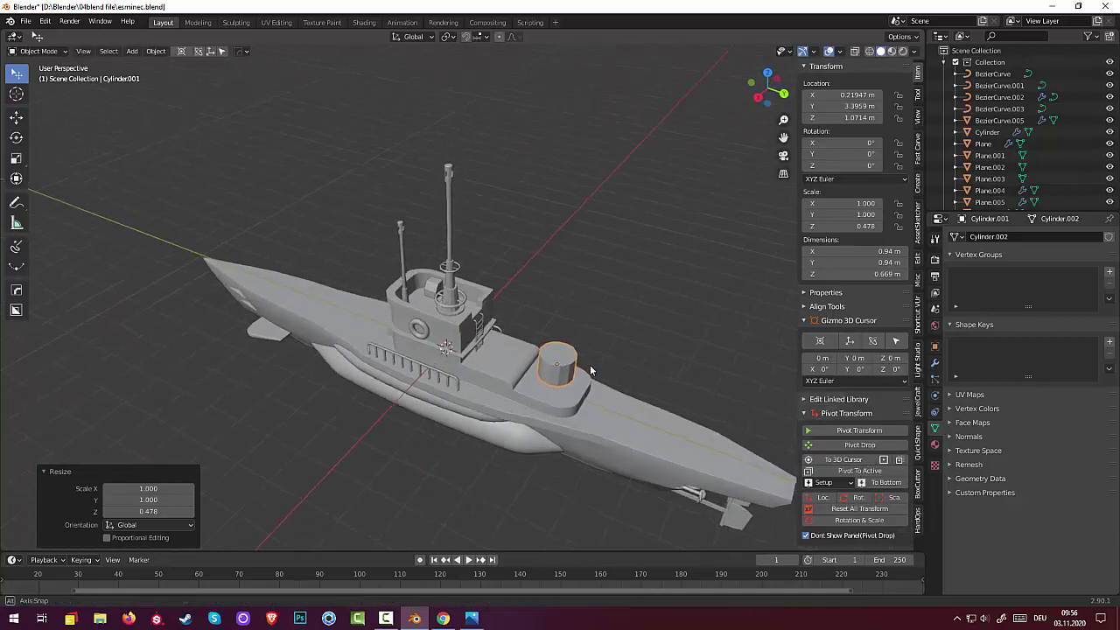
Switch the cylinder from Object Mode into Edit Mode.
left_click(110, 53)
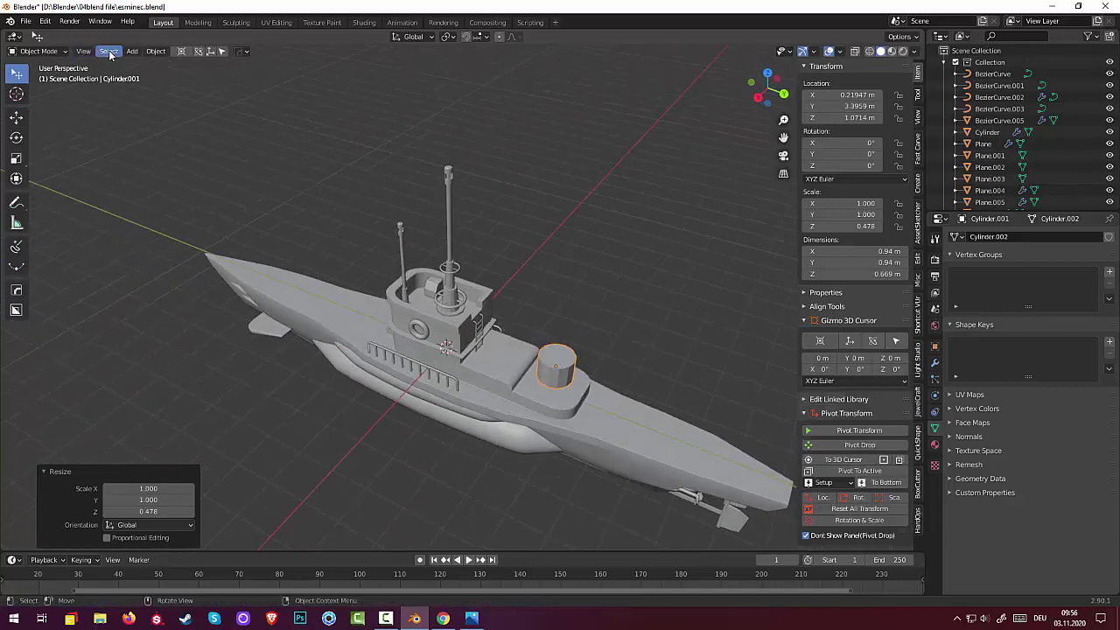
left_click(38, 51)
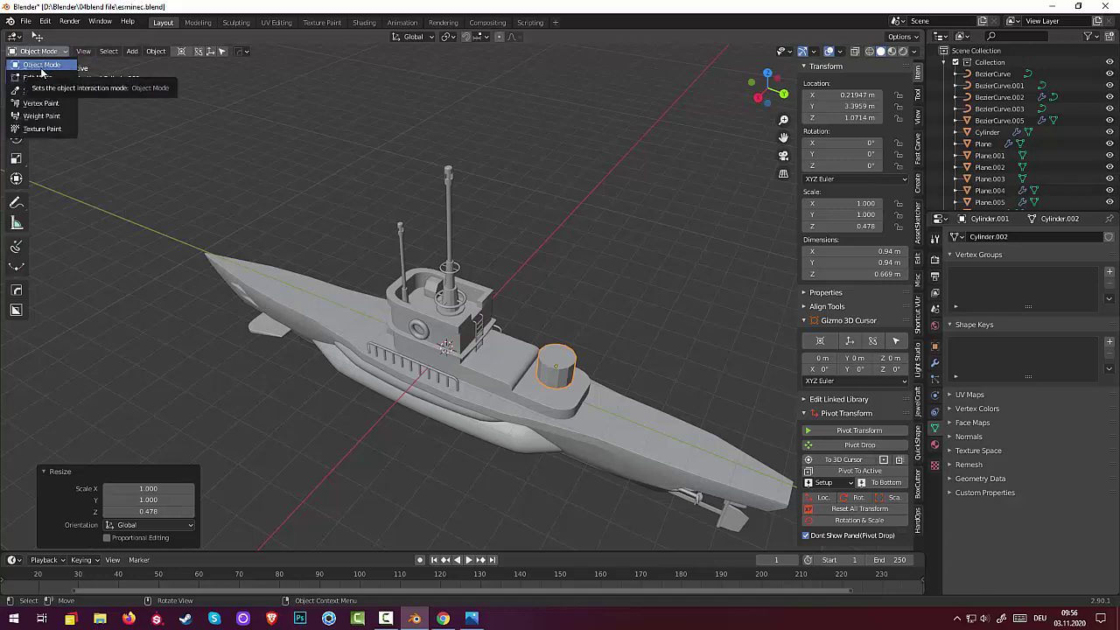
left_click(40, 78)
Widen the cylinder's top face by a scale factor of 2.749.
left_click(561, 353)
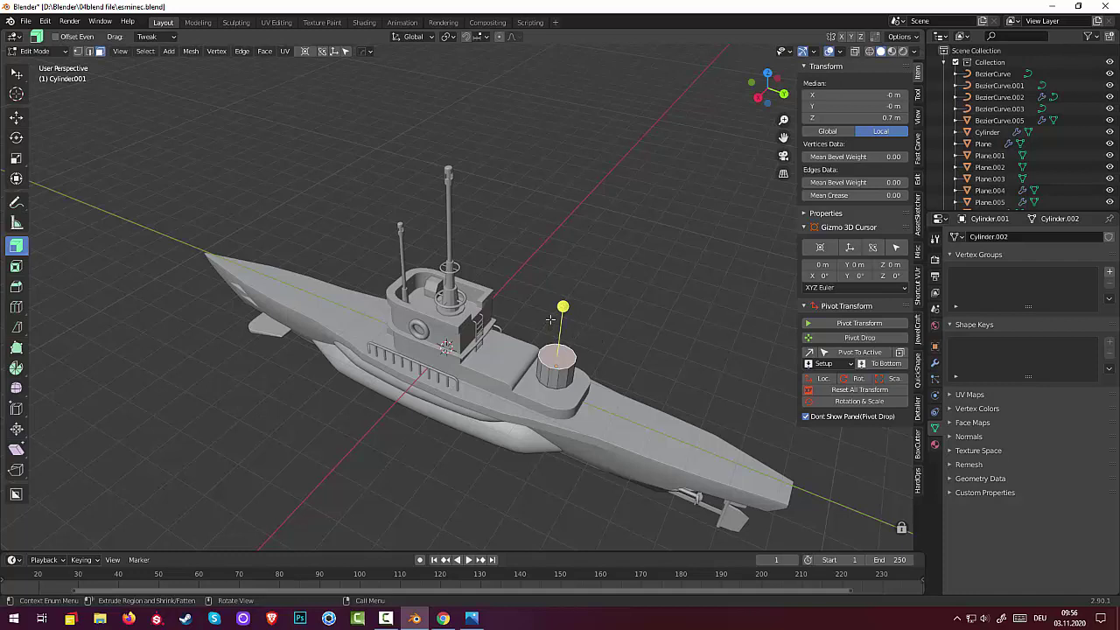
key("s")
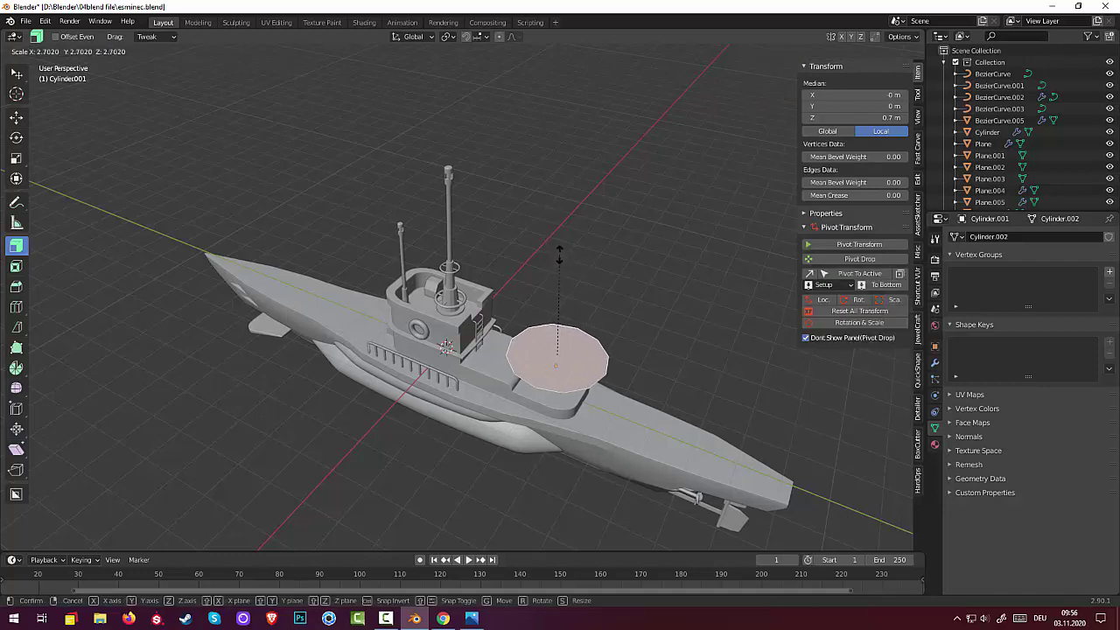
left_click(561, 253)
mouse_move(561, 253)
middle_mouse_down()
mouse_move(549, 177)
mouse_move(536, 225)
middle_mouse_up()
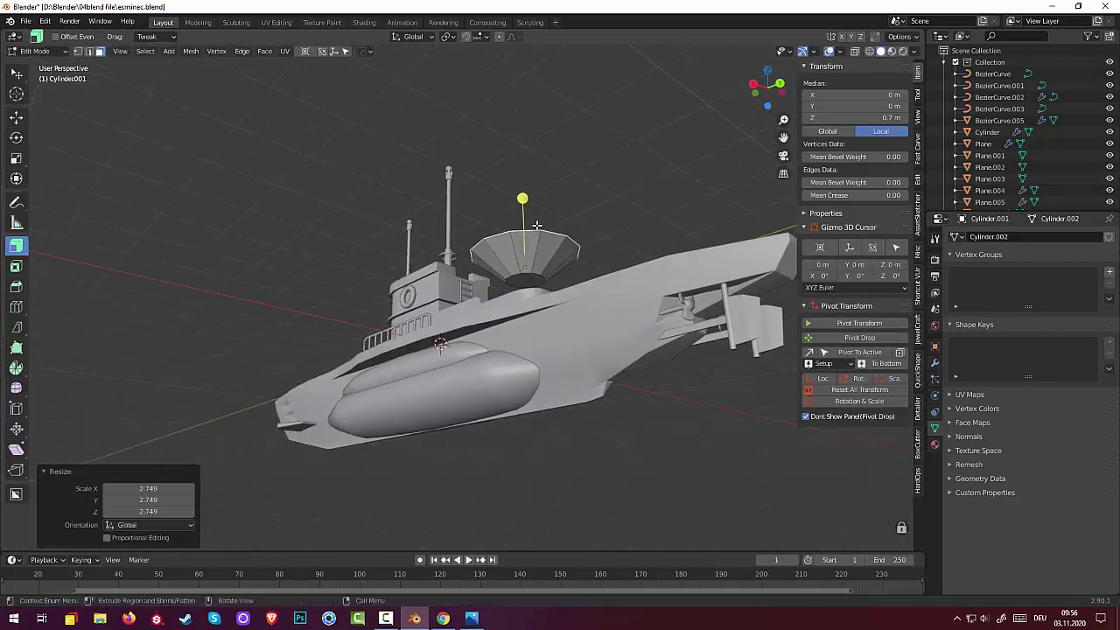
Enlarge the bottom face to a scale of 1.166, then select the funnel's top face.
left_click(523, 279)
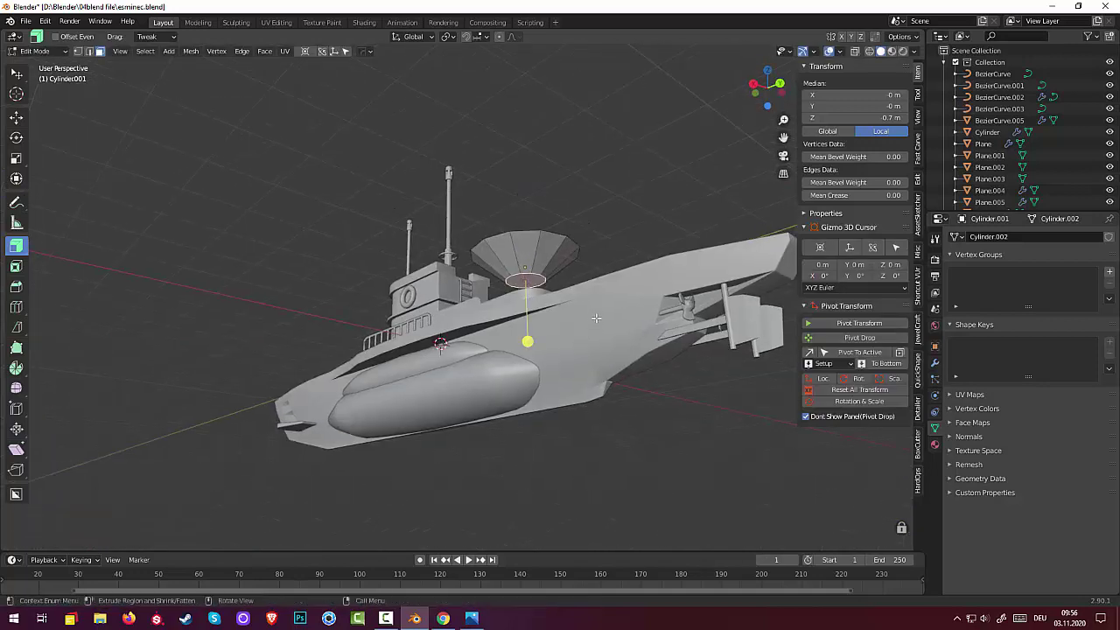
key("s")
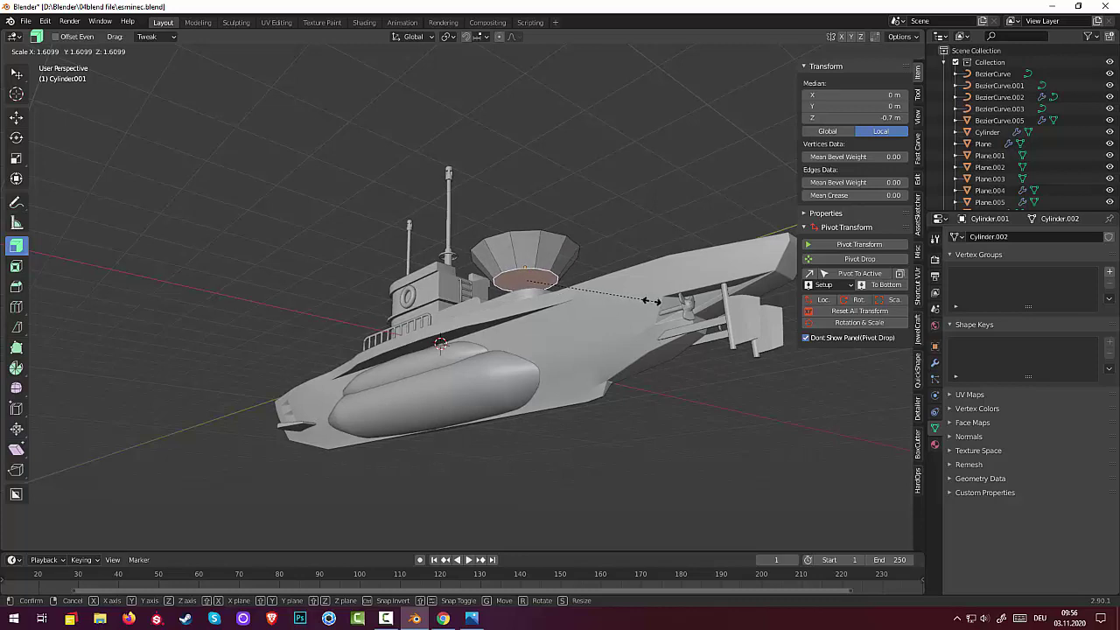
left_click(632, 301)
mouse_move(631, 301)
middle_mouse_down()
mouse_move(616, 273)
mouse_move(593, 293)
mouse_move(593, 282)
middle_mouse_up()
key("s")
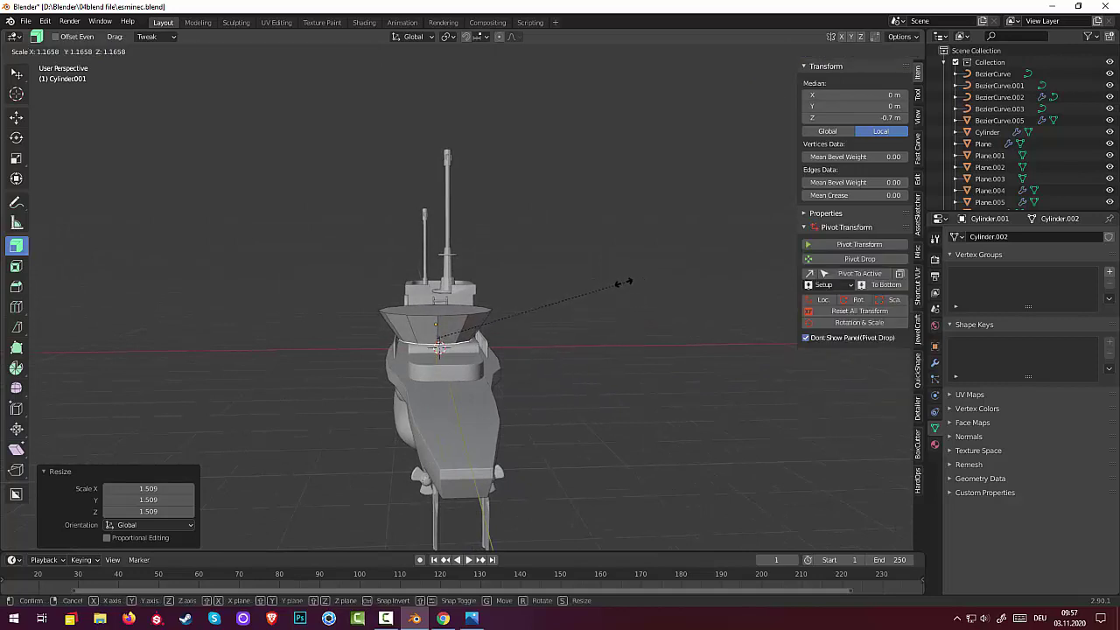
left_click(623, 283)
mouse_move(639, 285)
middle_mouse_down()
mouse_move(766, 293)
mouse_move(707, 354)
mouse_move(721, 299)
middle_mouse_up()
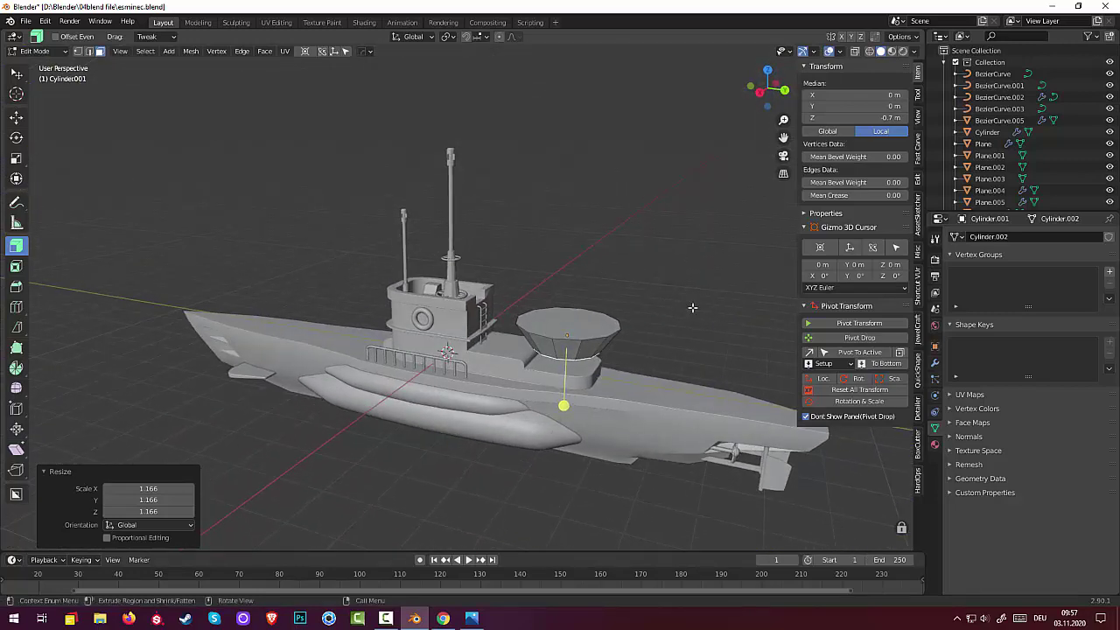
left_click(585, 324)
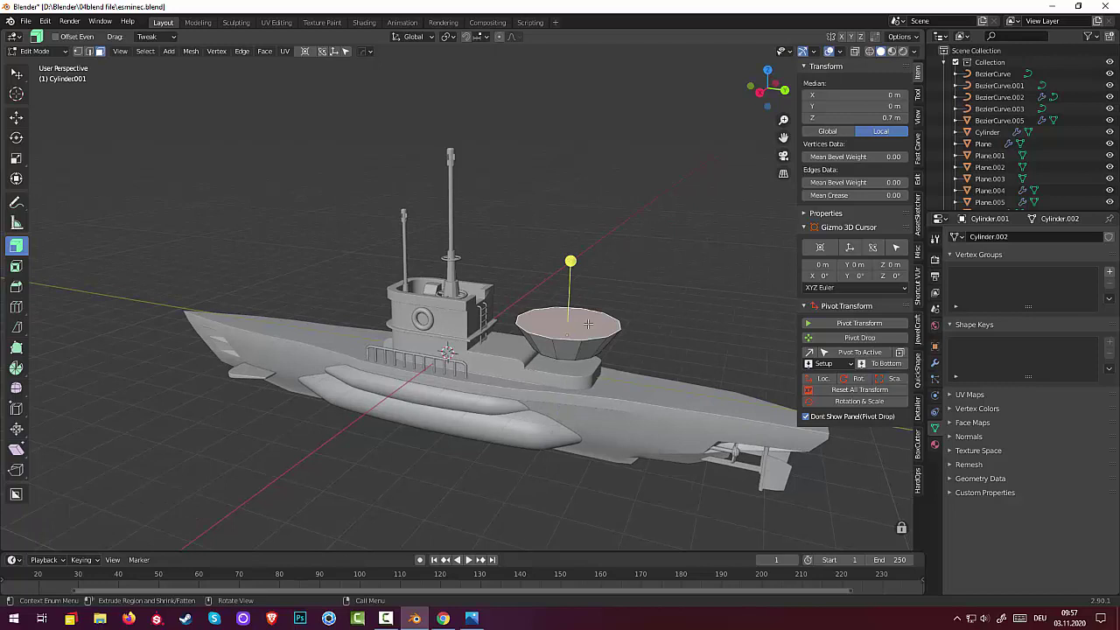
Delete the funnel's top and bottom cap faces, leaving an open hollow shell.
key("x")
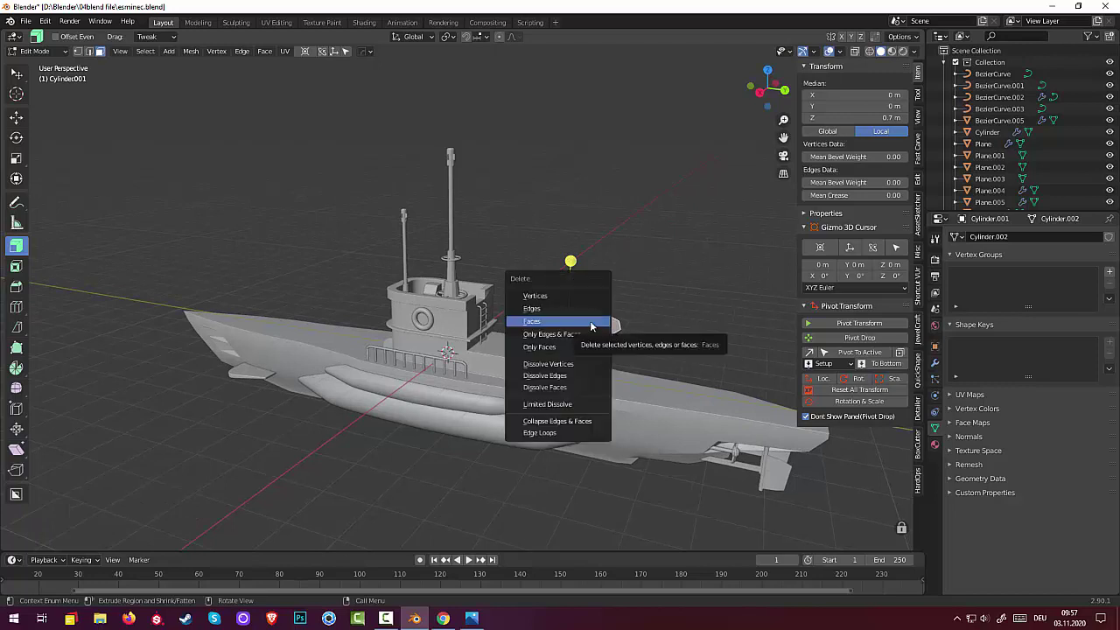
left_click(592, 322)
left_click(568, 350)
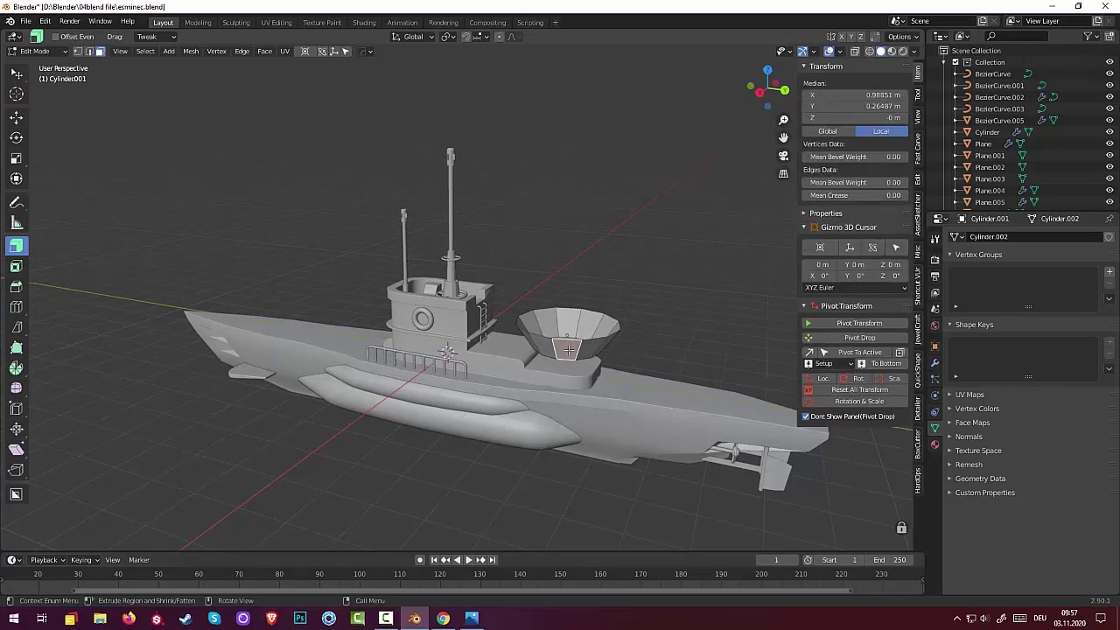
key("x")
left_click(557, 350)
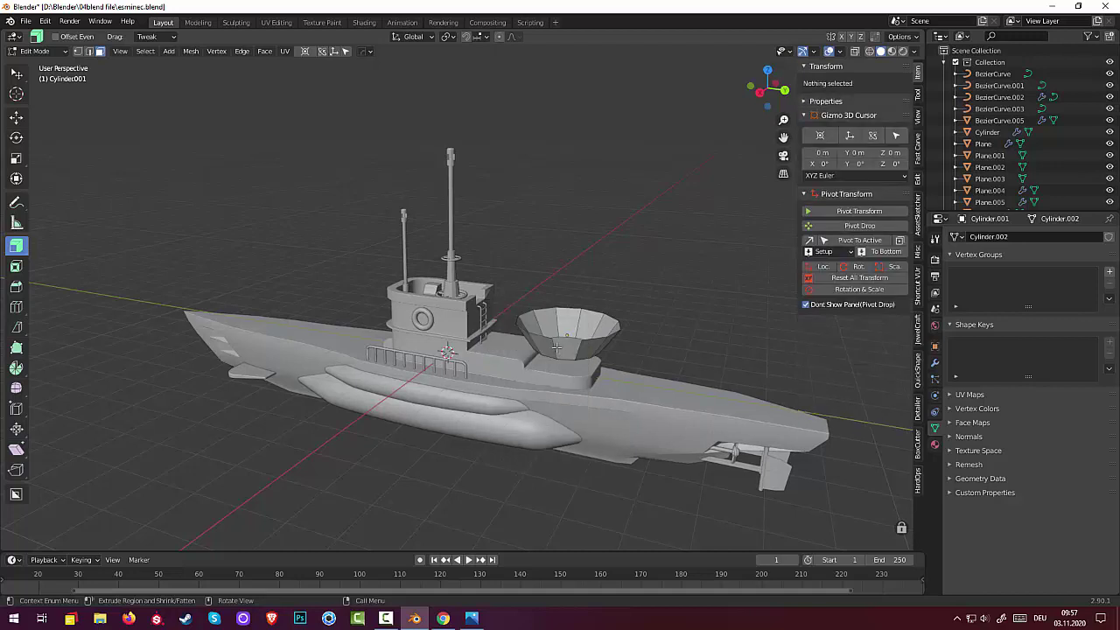
mouse_move(598, 363)
middle_mouse_down()
mouse_move(582, 368)
mouse_move(560, 288)
middle_mouse_up()
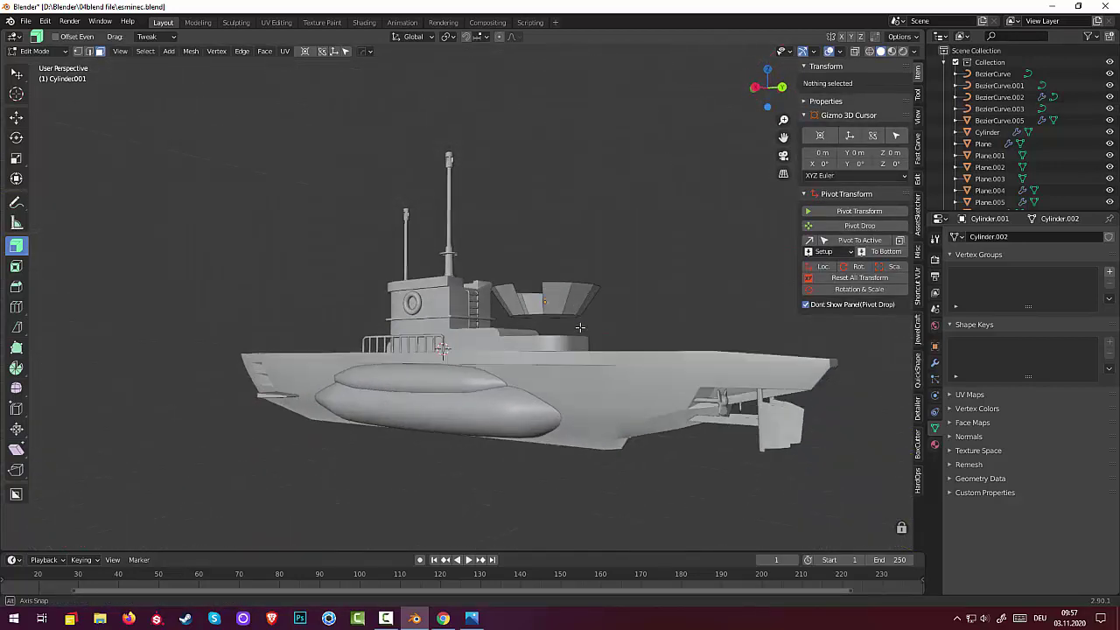
left_click(558, 284)
key("x")
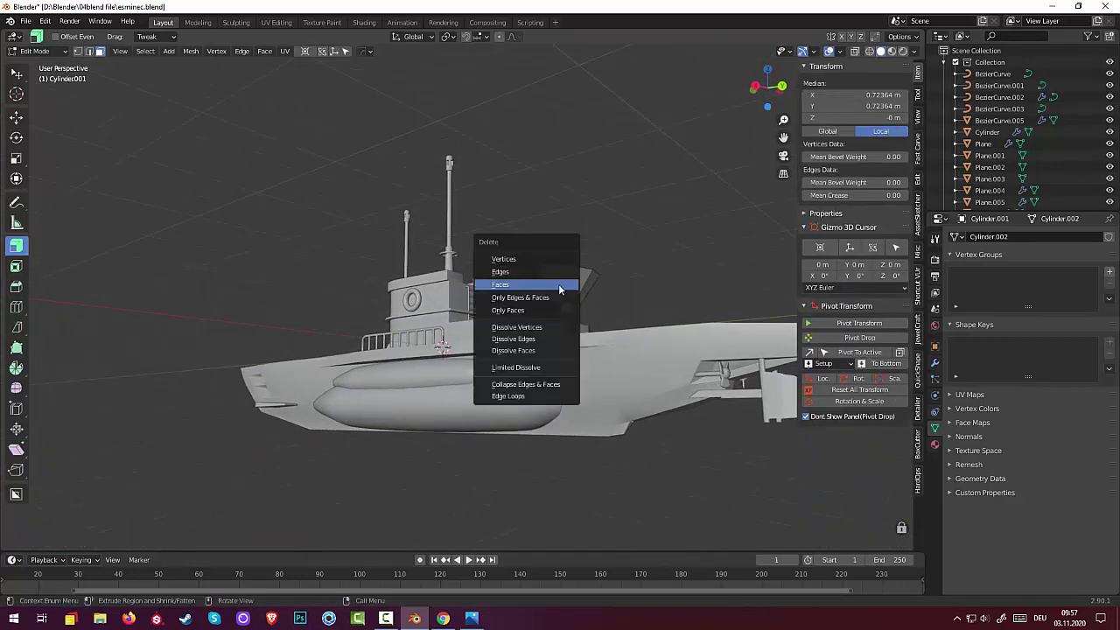
left_click(555, 285)
Clear the selection on the funnel mesh.
middle_click_drag(586, 304, 572, 342)
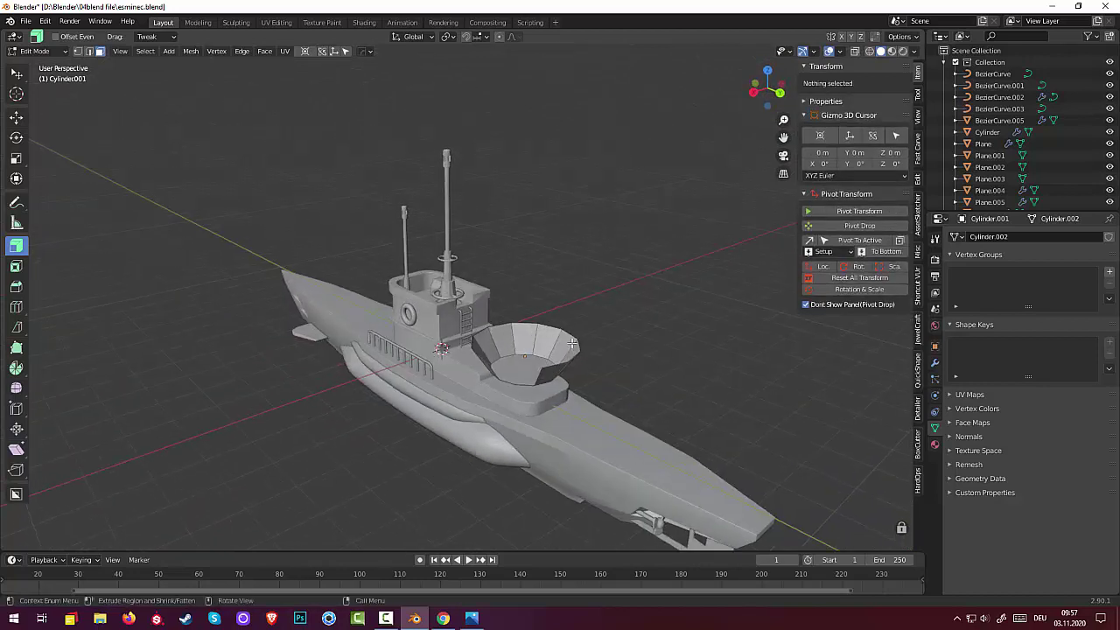
left_click(571, 342)
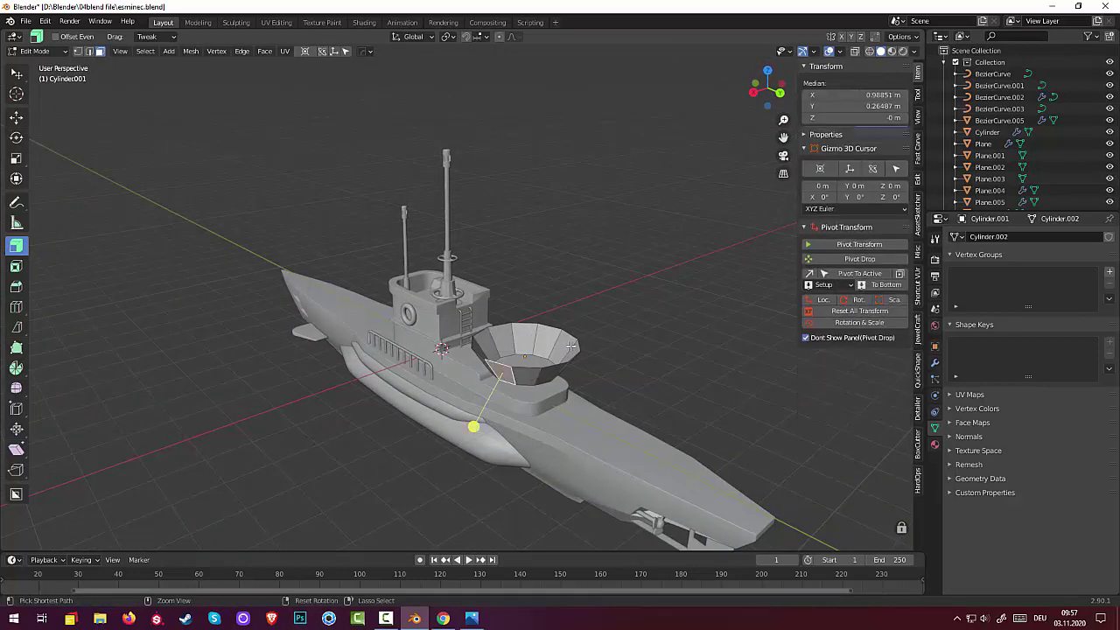
left_click(619, 318)
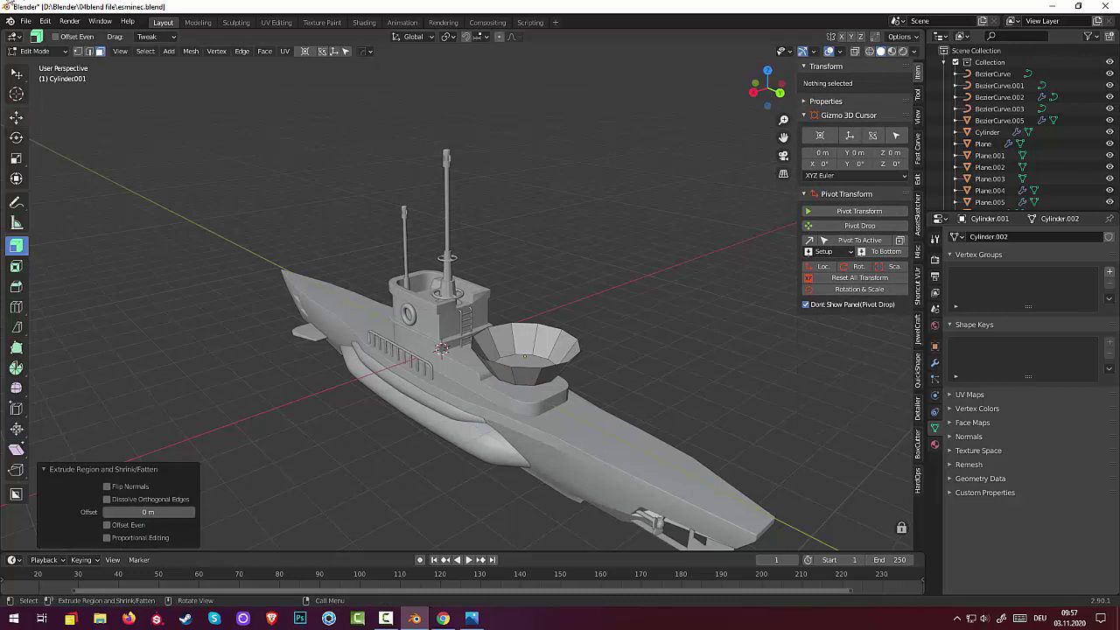
Switch to edge select mode and try selecting edges and loops on the funnel.
left_click(88, 51)
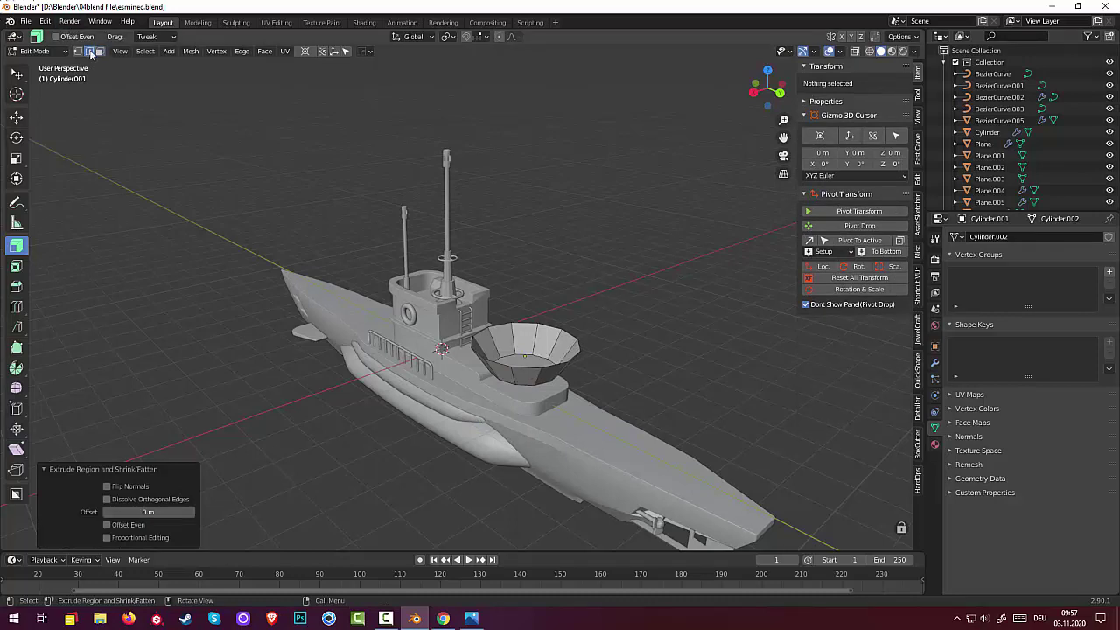
left_click(508, 370)
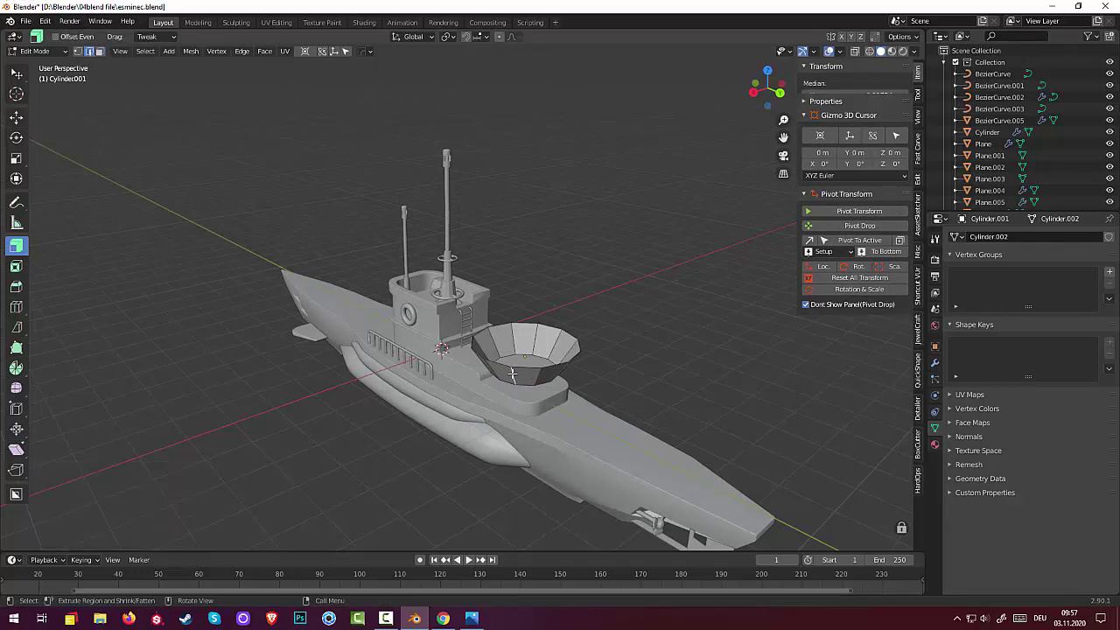
left_click(567, 369)
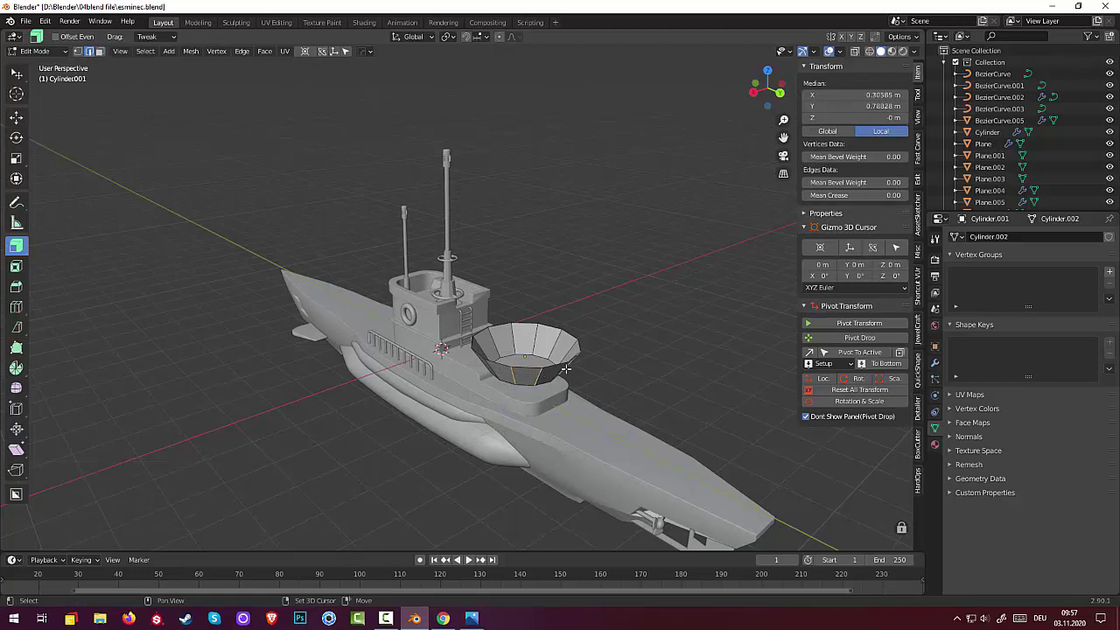
mouse_move(567, 369)
middle_mouse_down()
mouse_move(443, 332)
mouse_move(304, 312)
mouse_move(373, 329)
mouse_move(366, 307)
mouse_move(420, 323)
middle_mouse_up()
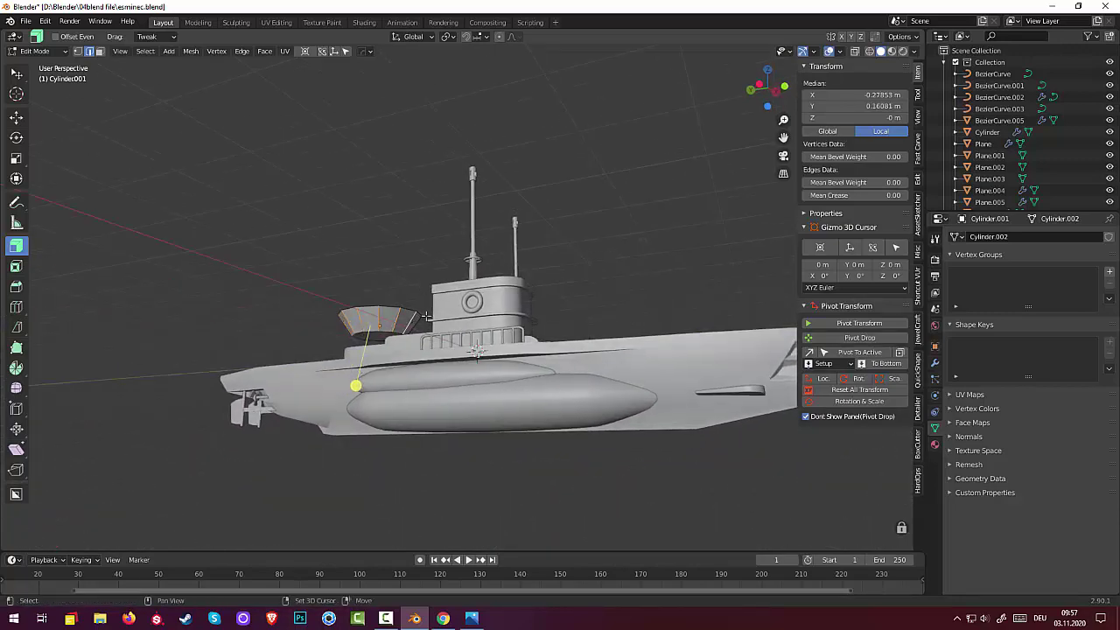
mouse_move(411, 323)
middle_mouse_down()
mouse_move(666, 339)
mouse_move(559, 318)
middle_mouse_up()
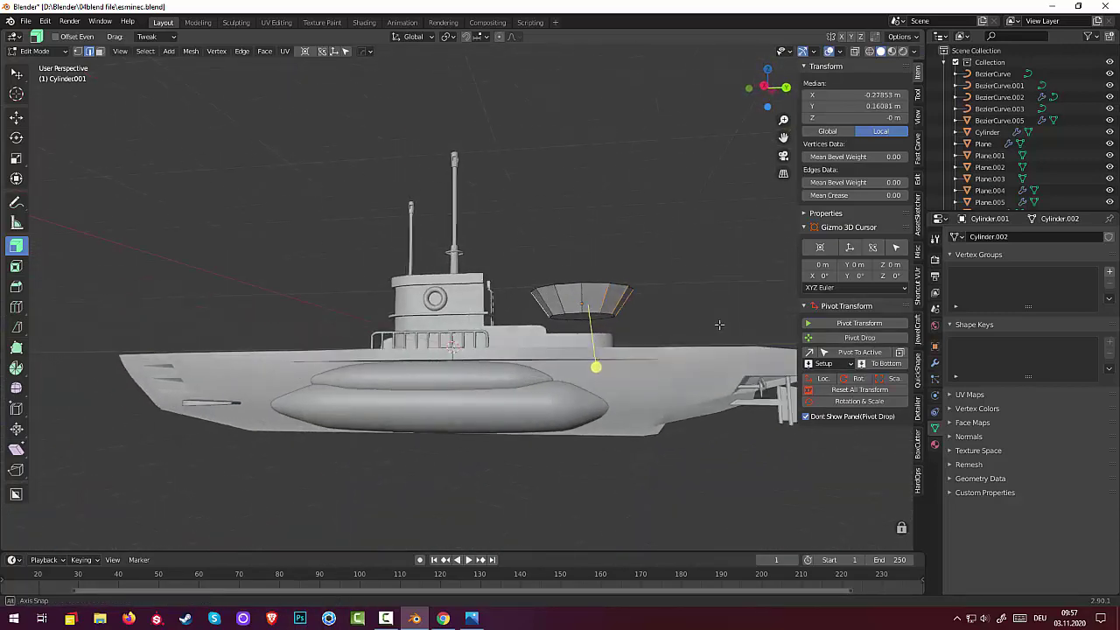
left_click(559, 317, "shift")
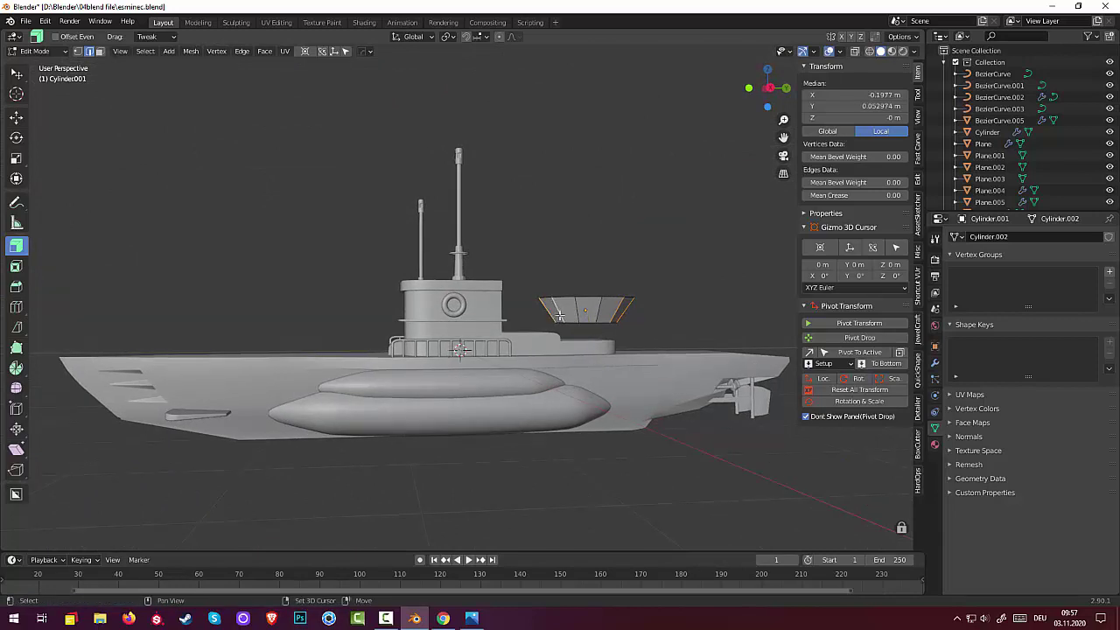
left_click(598, 308, "shift")
middle_click_drag(599, 308, 588, 324)
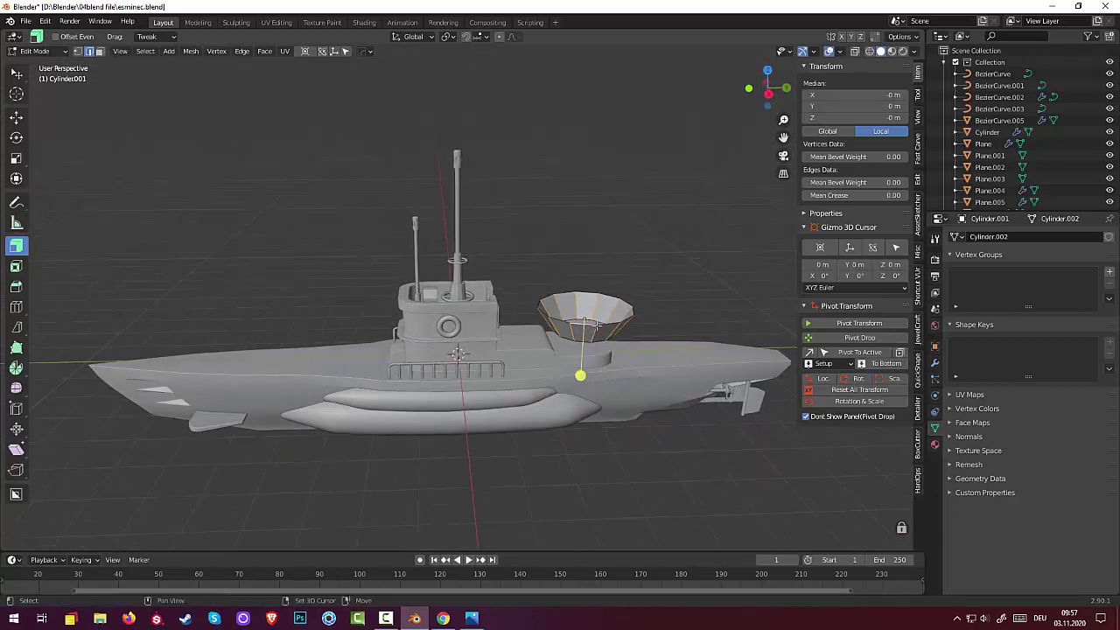
left_click(604, 324, "alt")
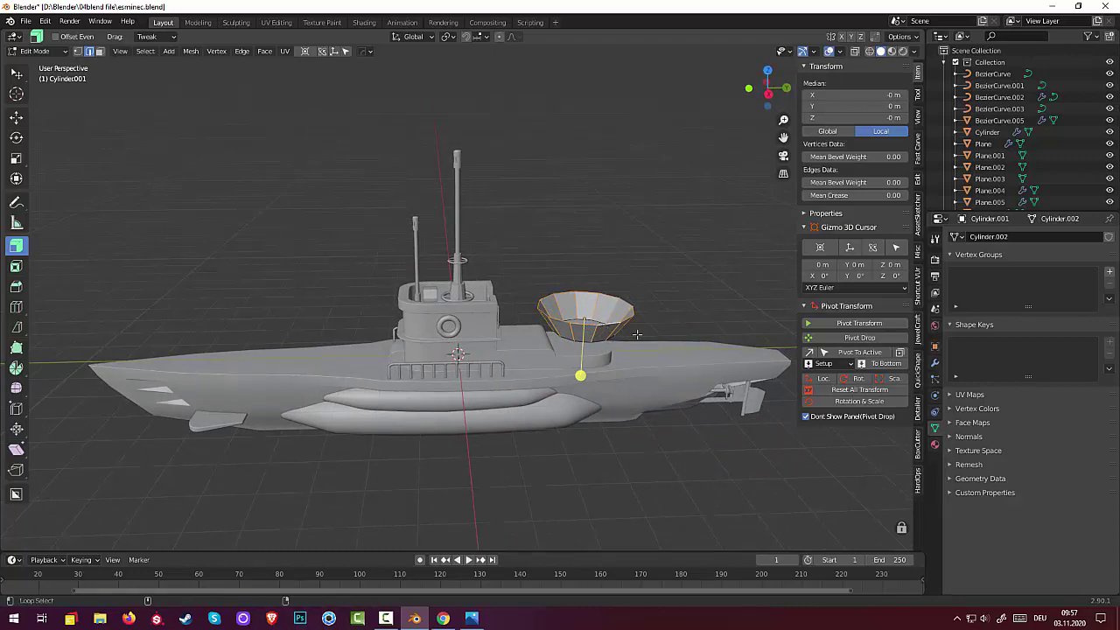
middle_click_drag(637, 334, 578, 306)
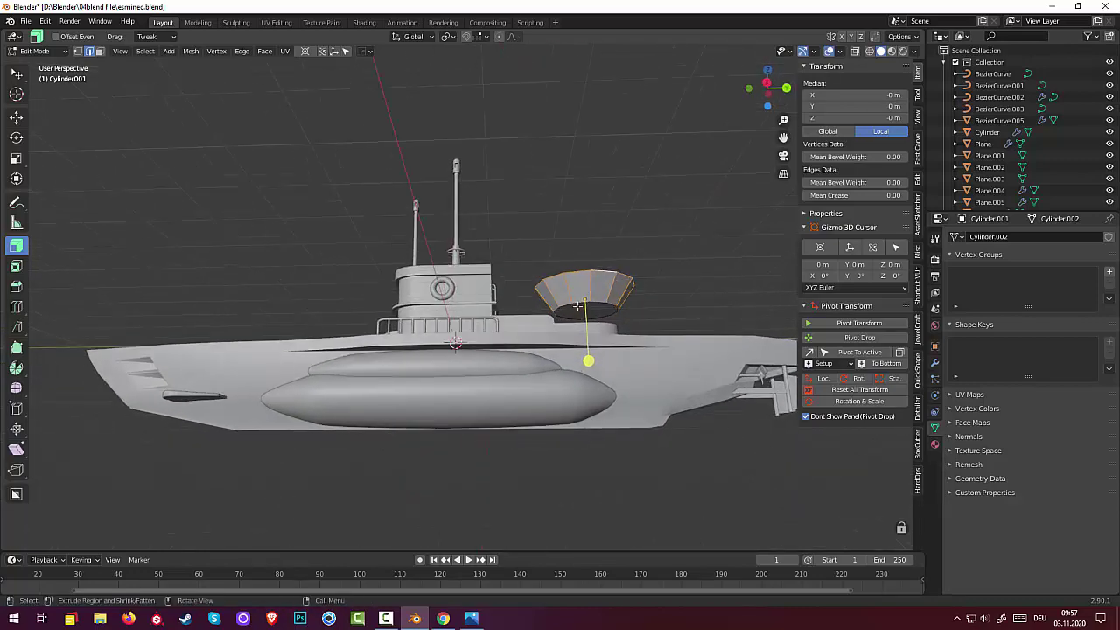
middle_click_drag(649, 340, 435, 204)
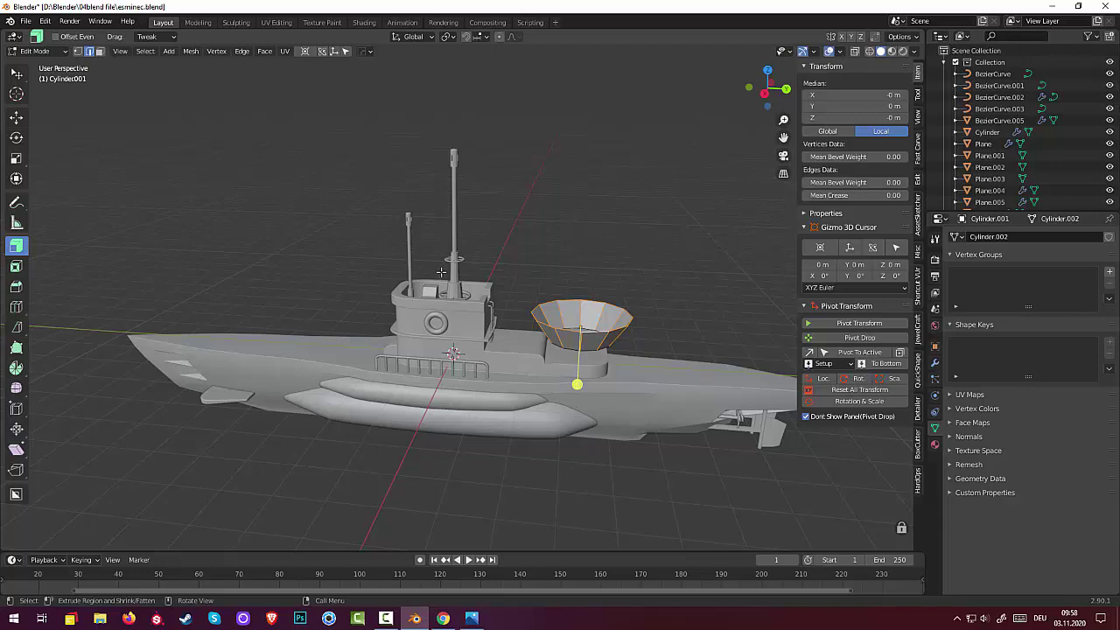
middle_click_drag(441, 272, 468, 235)
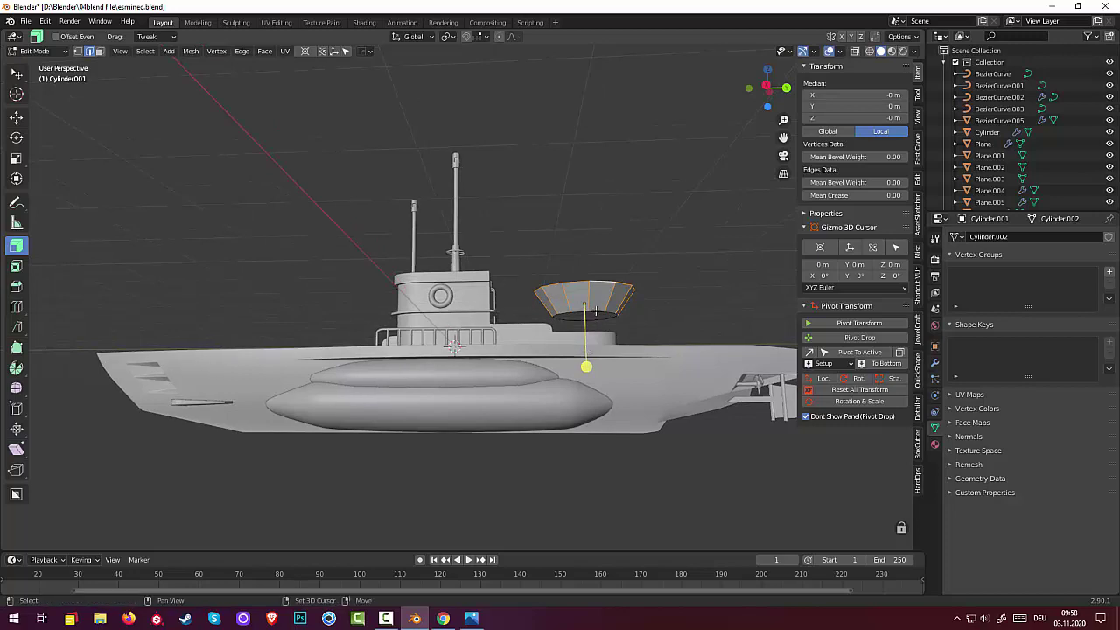
Select the funnel's bottom edge loop, invert to the rim and side edges, and duplicate them.
key("alt+shift")
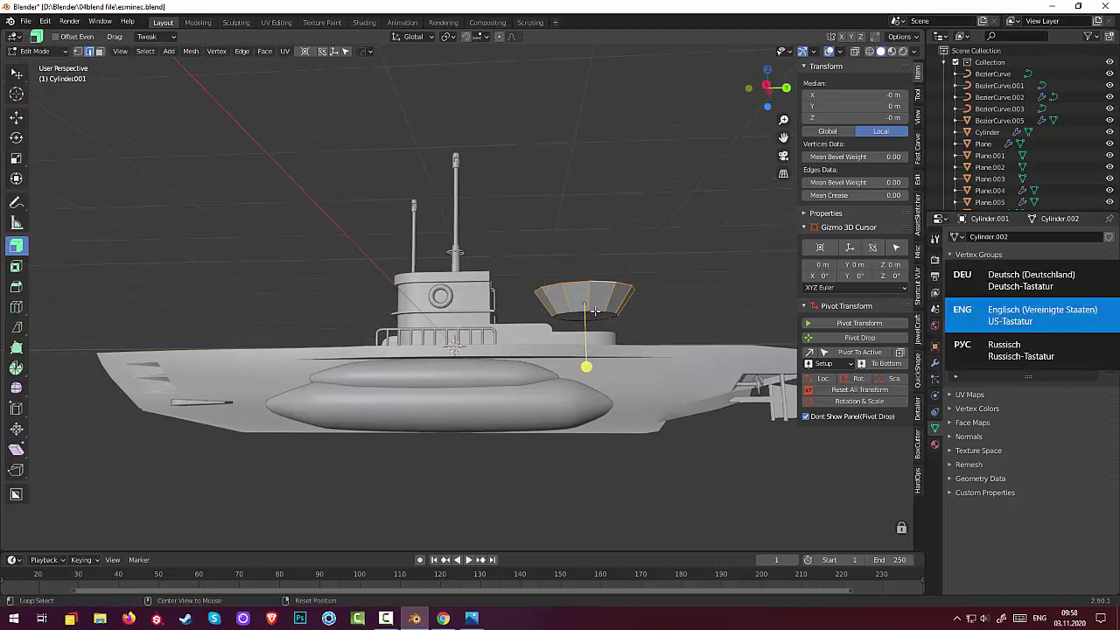
key("alt+shift")
key("alt+shift")
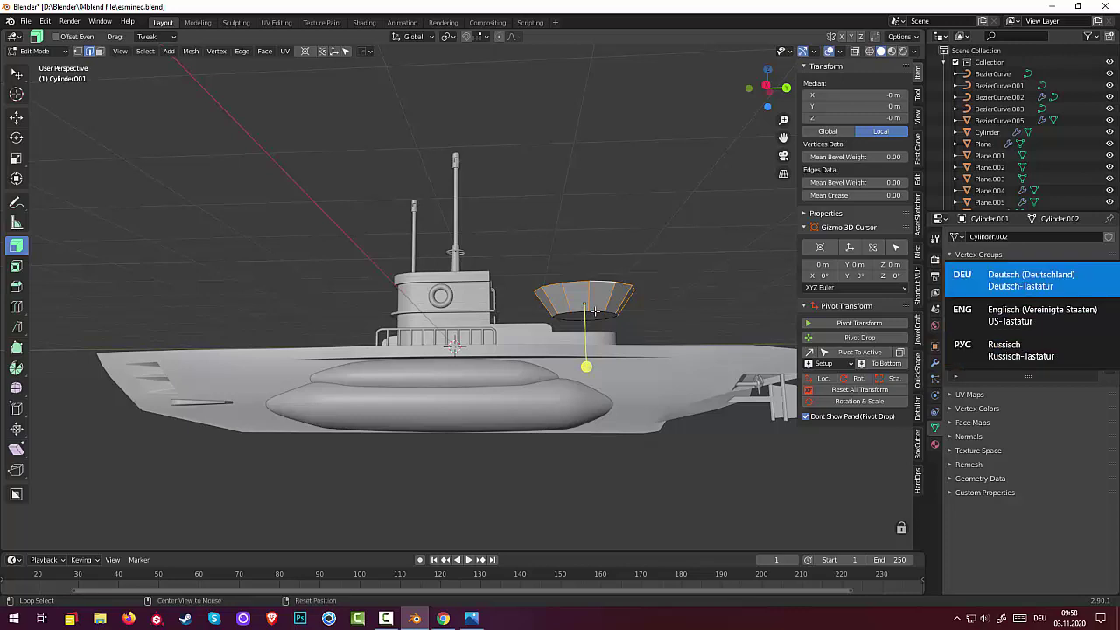
left_click(594, 314, "alt")
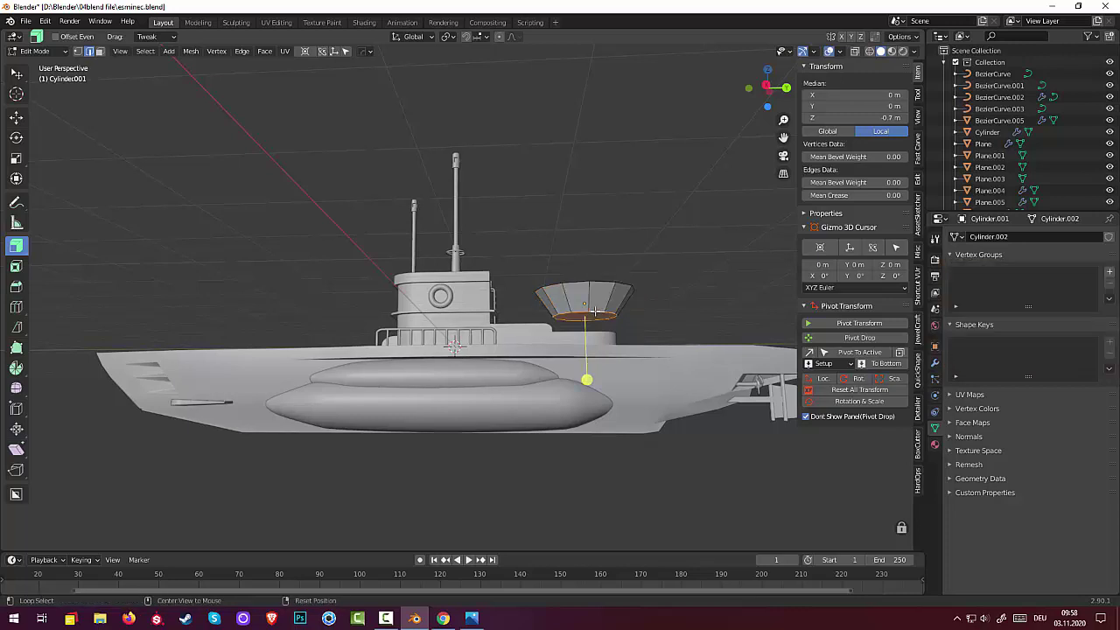
key("ctrl+i")
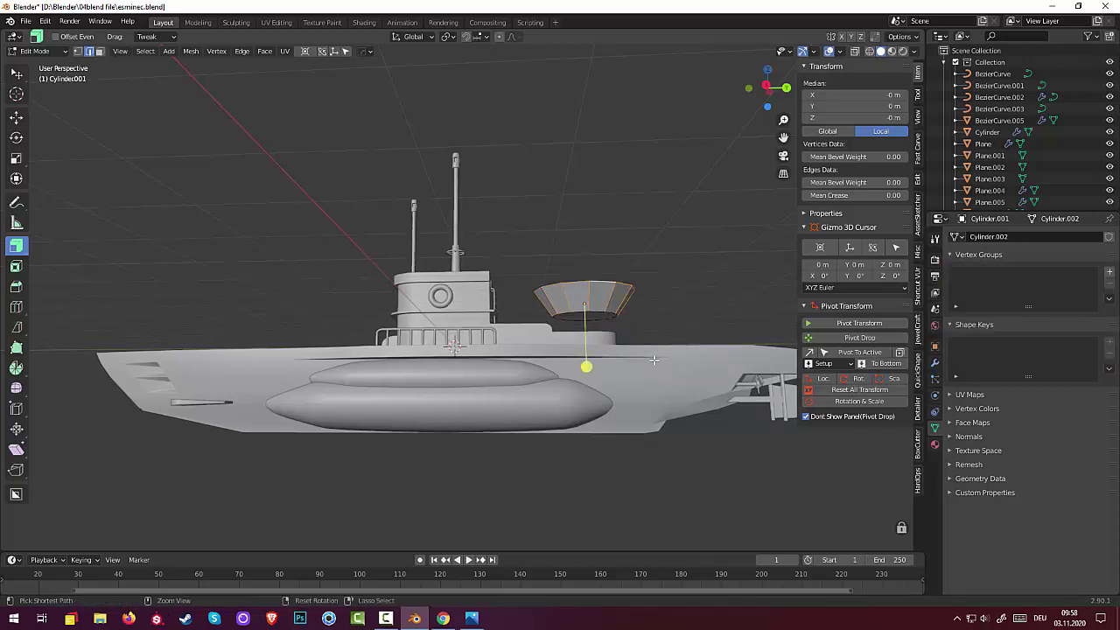
middle_click_drag(669, 323, 642, 362)
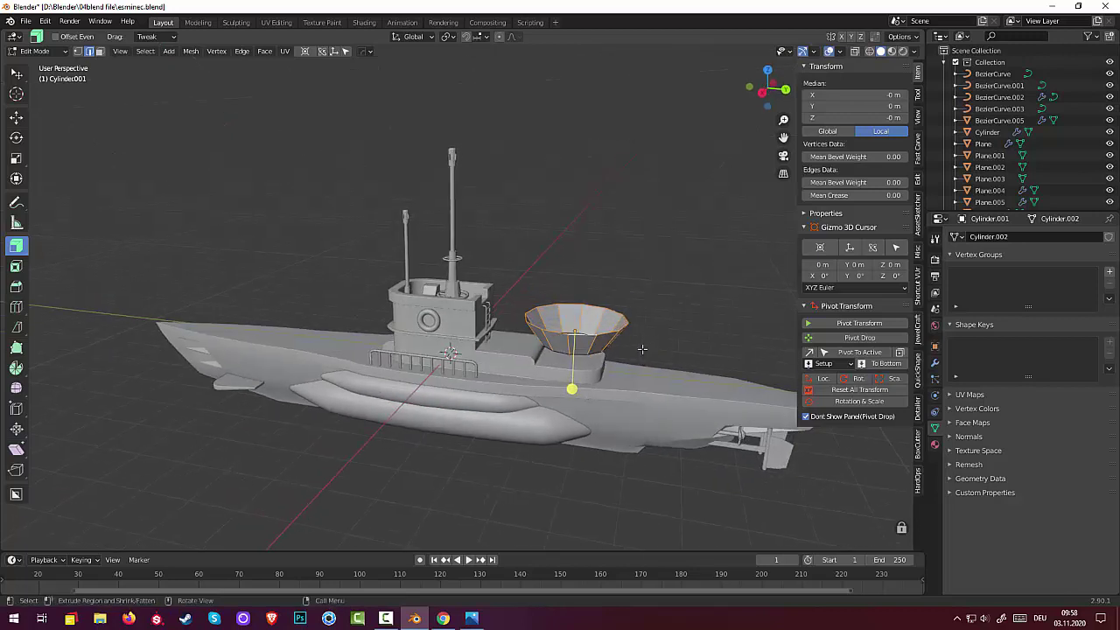
key("shift+d")
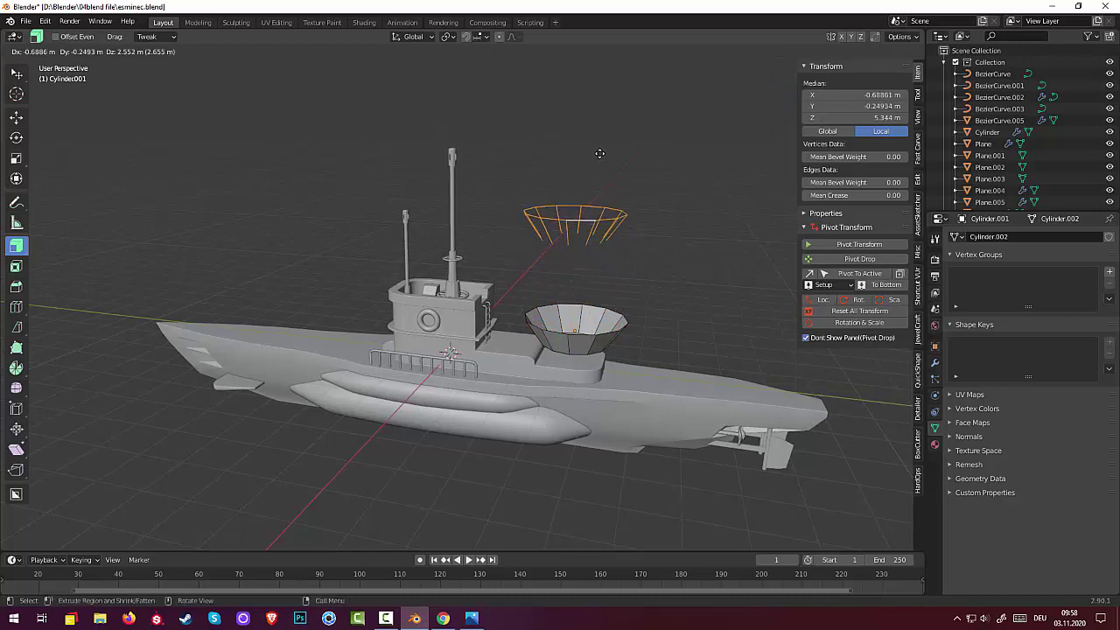
Raise the duplicated edges straight up above the deck and delete the original funnel's faces.
key("z")
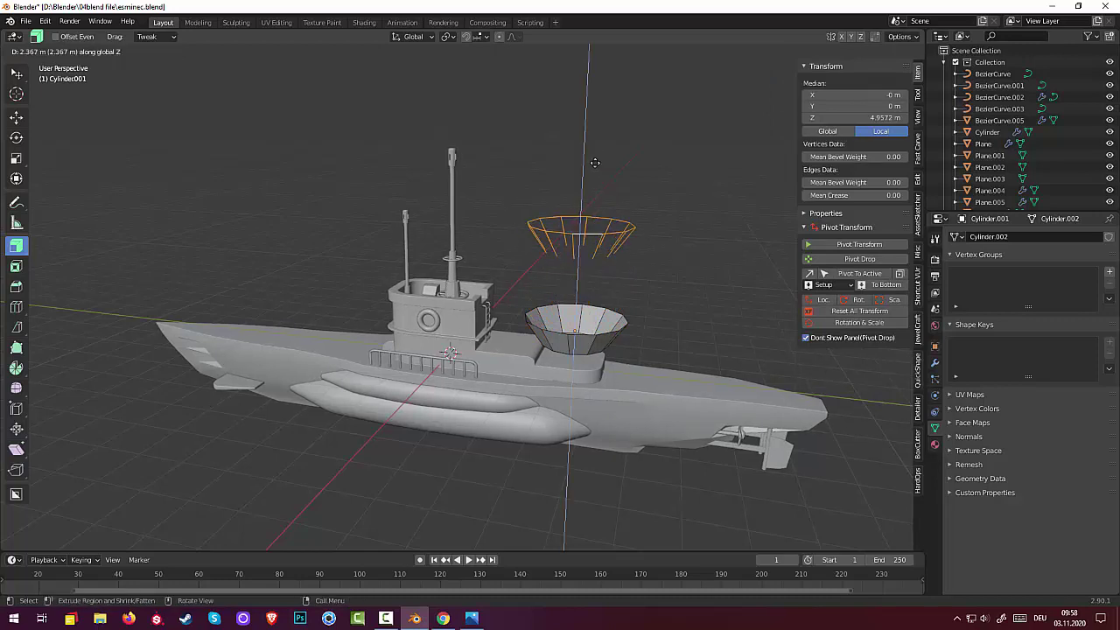
left_click(595, 162)
left_click(608, 358)
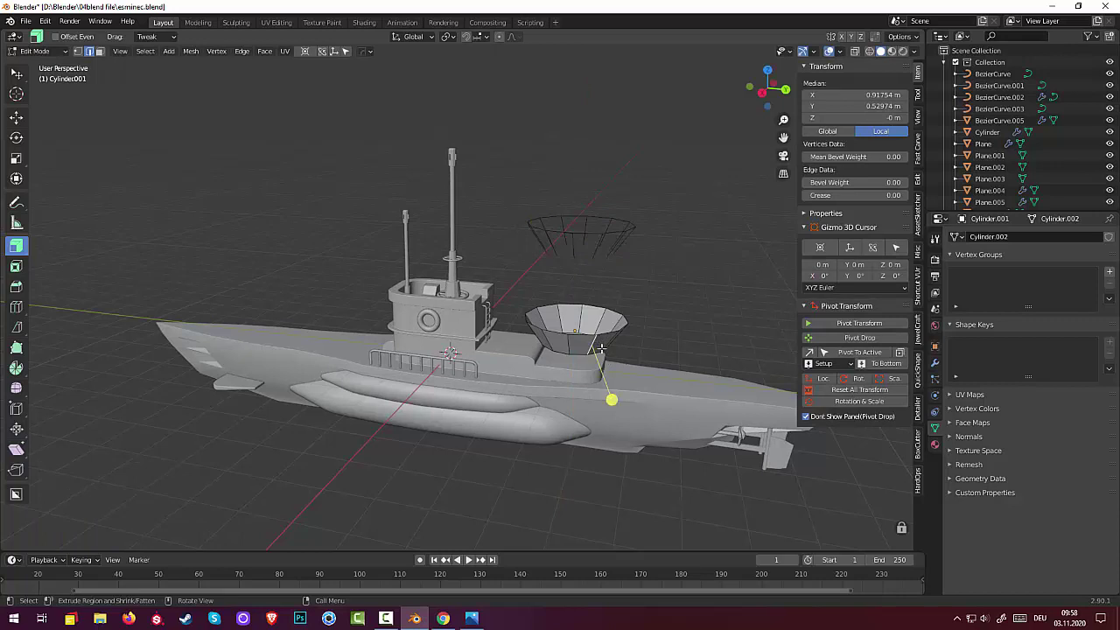
key("ctrl+KP_Add")
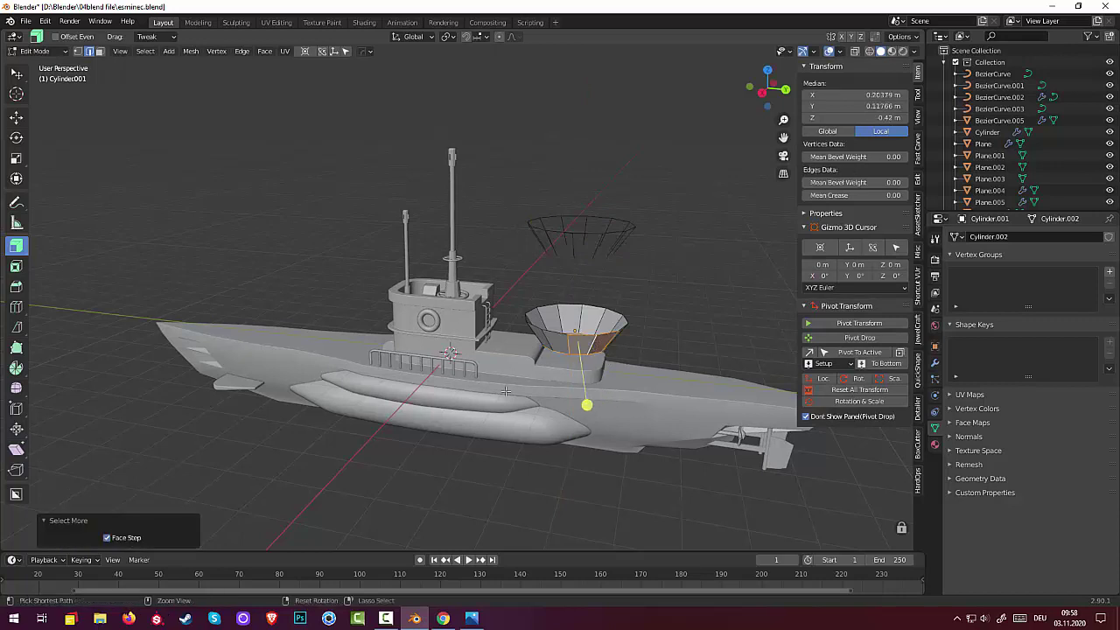
key("ctrl+KP_Add")
key("x")
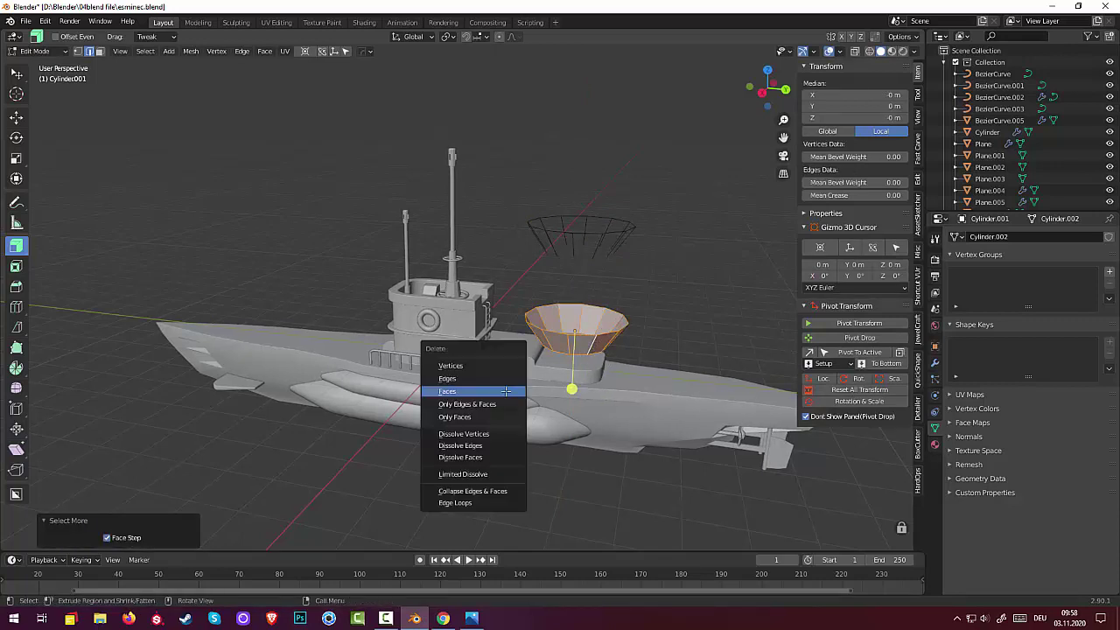
left_click(493, 391)
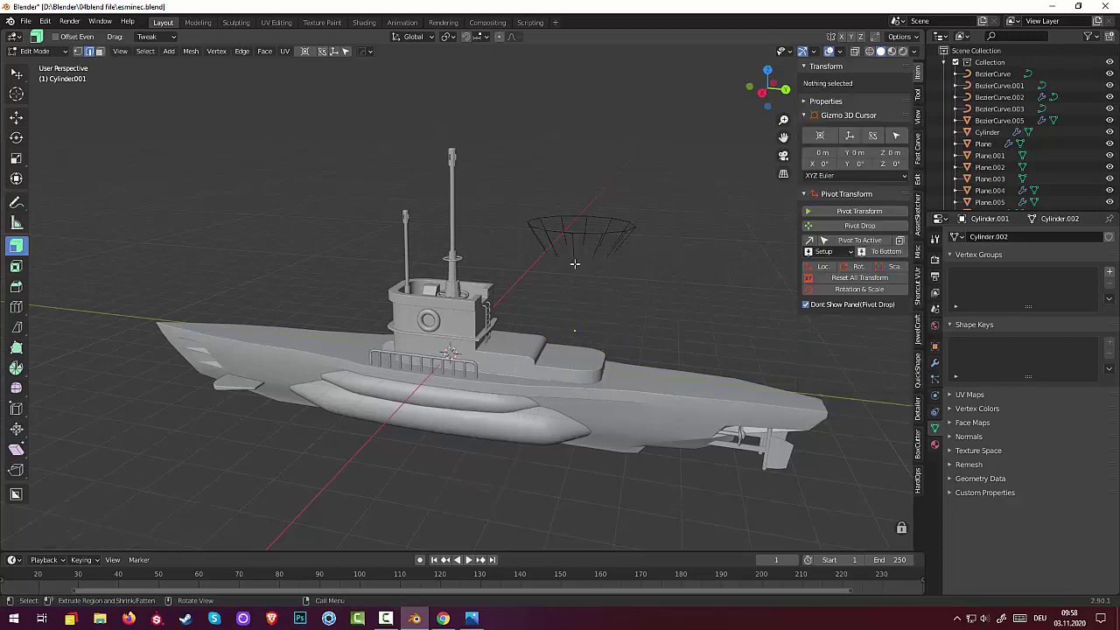
Select the entire floating wire ring with Ctrl+L.
left_click(585, 234)
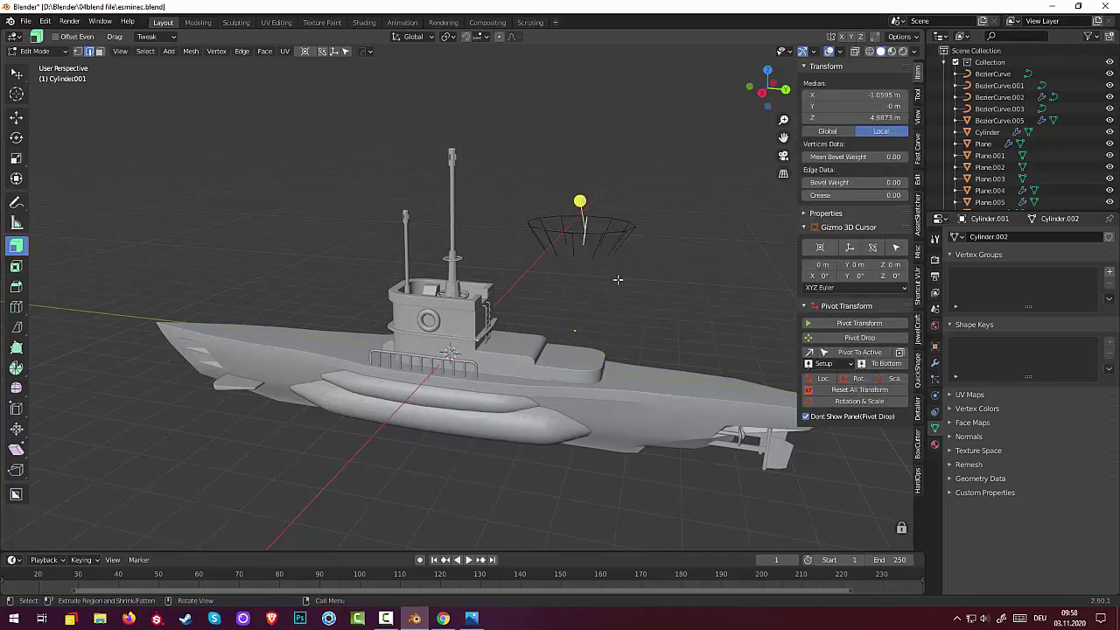
key("ctrl+l")
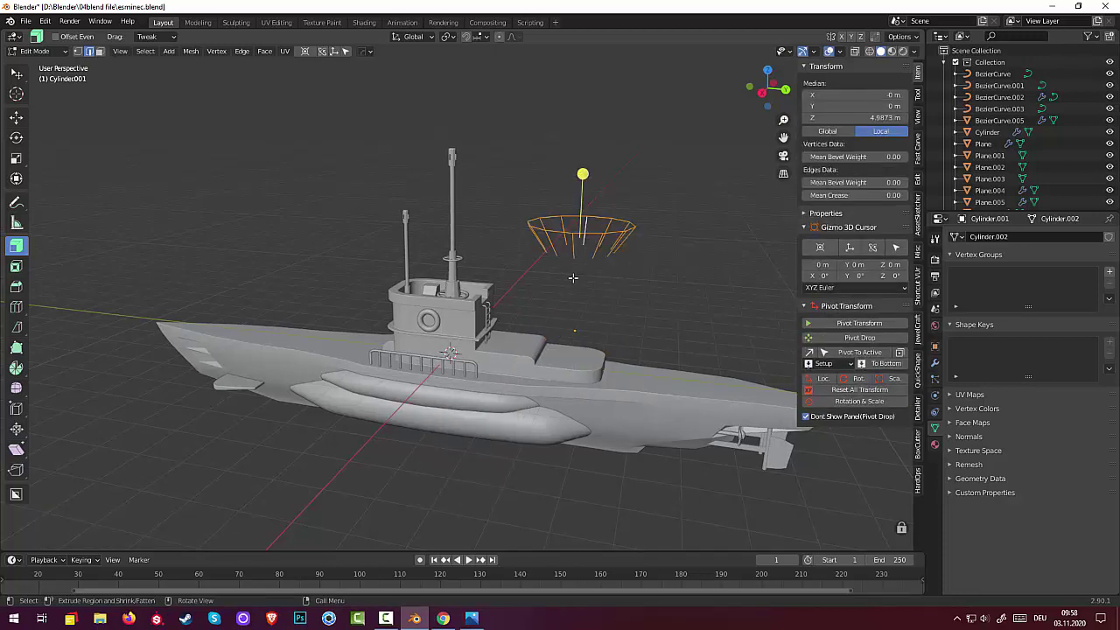
left_click(145, 51)
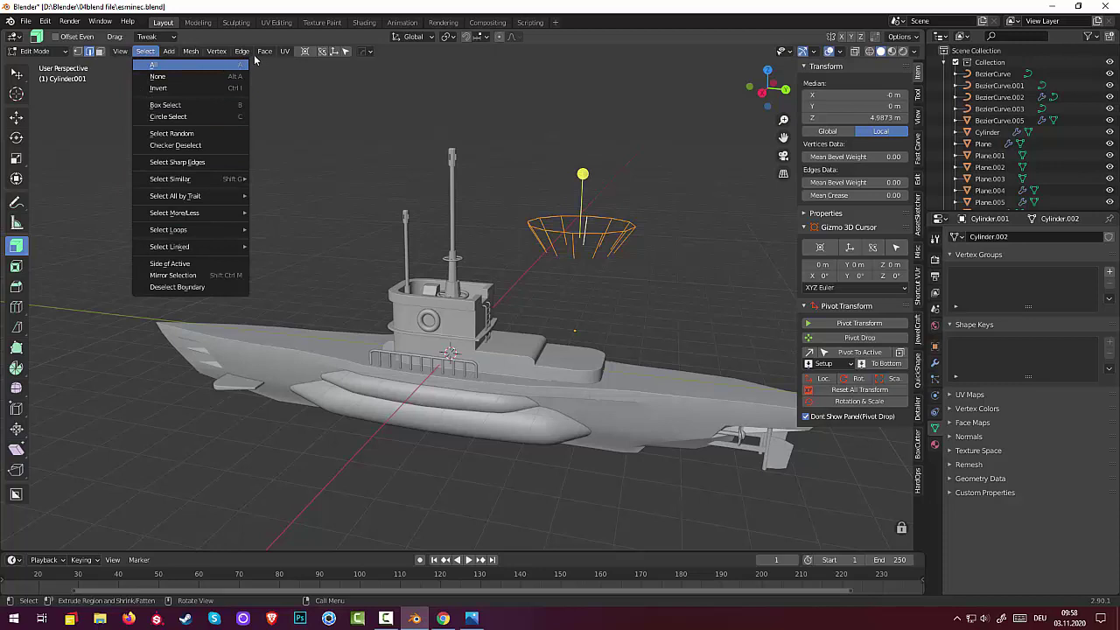
Return to Object Mode and convert the wire ring mesh into a curve object.
left_click(35, 51)
left_click(39, 68)
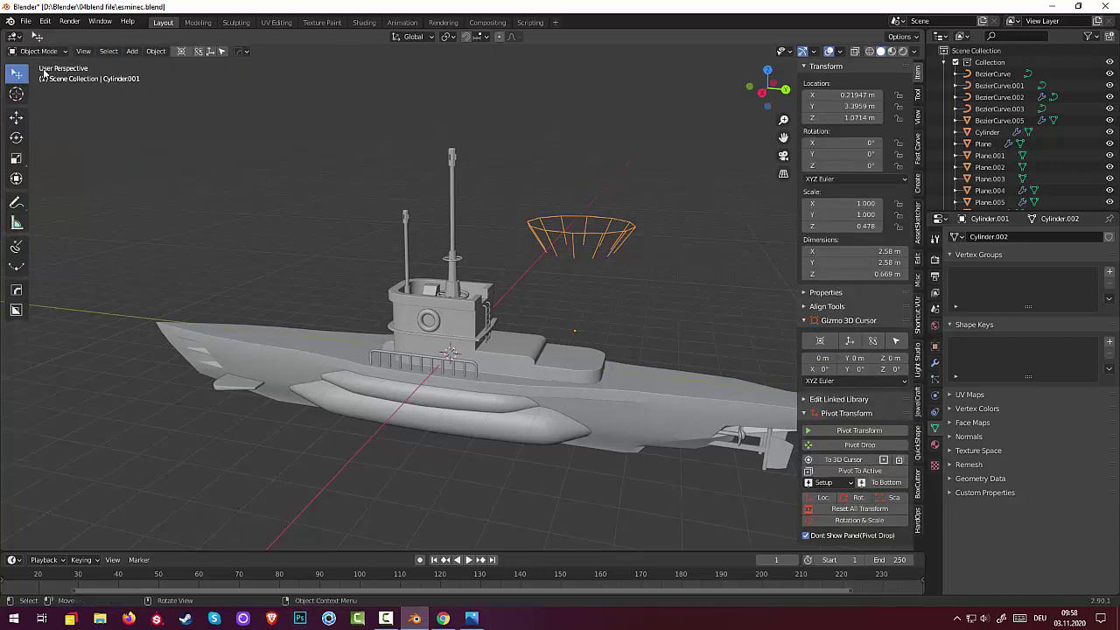
left_click(155, 51)
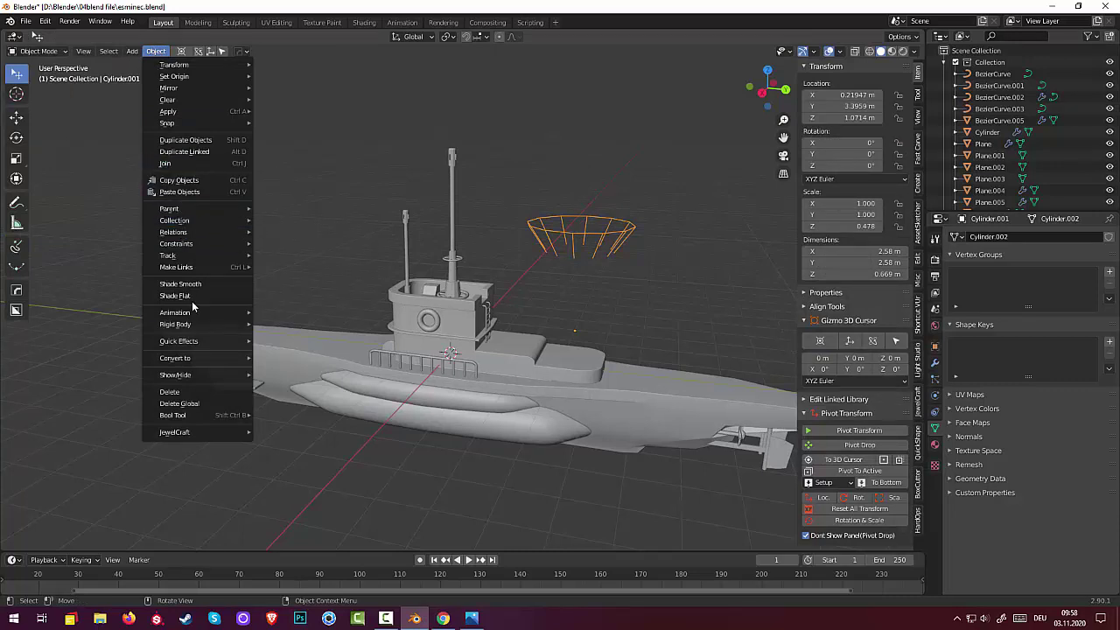
mouse_move(175, 357)
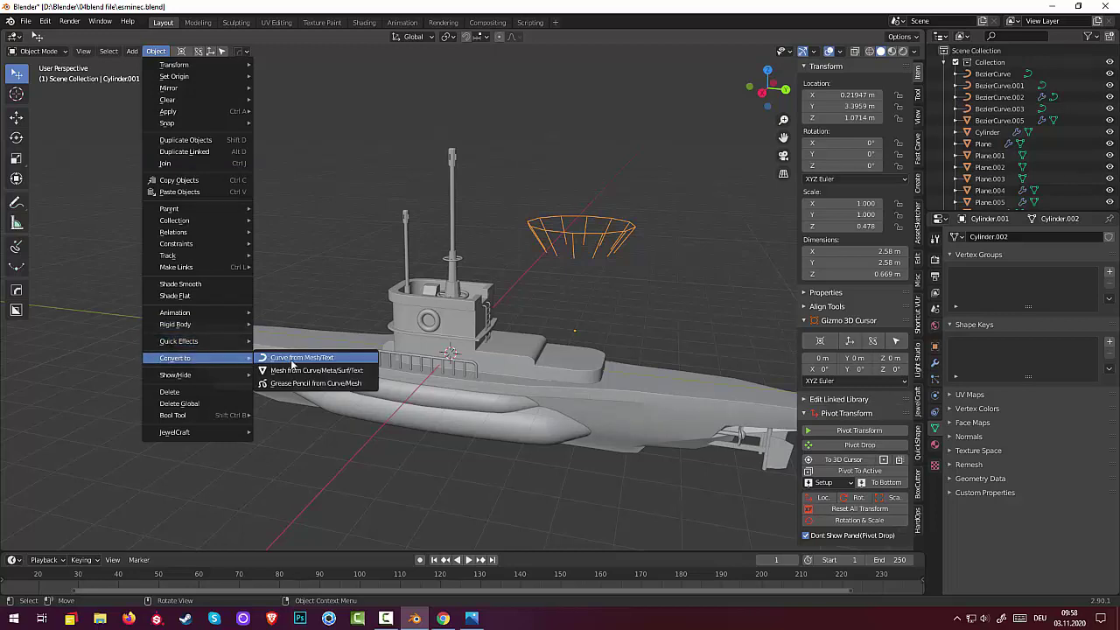
left_click(294, 359)
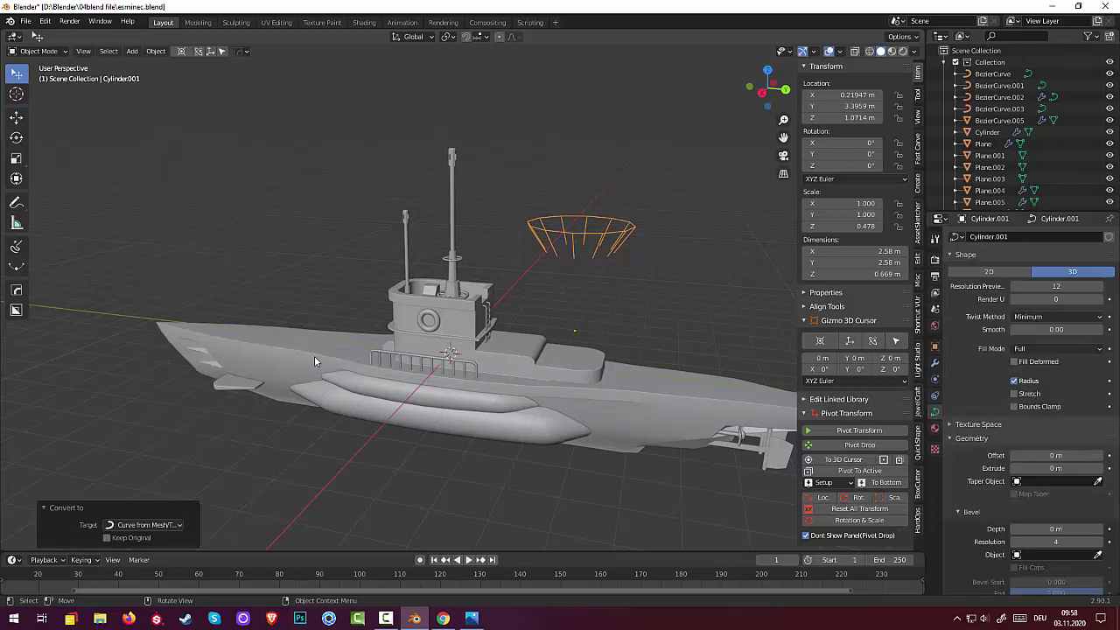
Give the ring curve a bevel depth so it becomes a round tube.
scroll(629, 216, "up", 3)
scroll(628, 216, "down", 1)
scroll(629, 216, "down", 1)
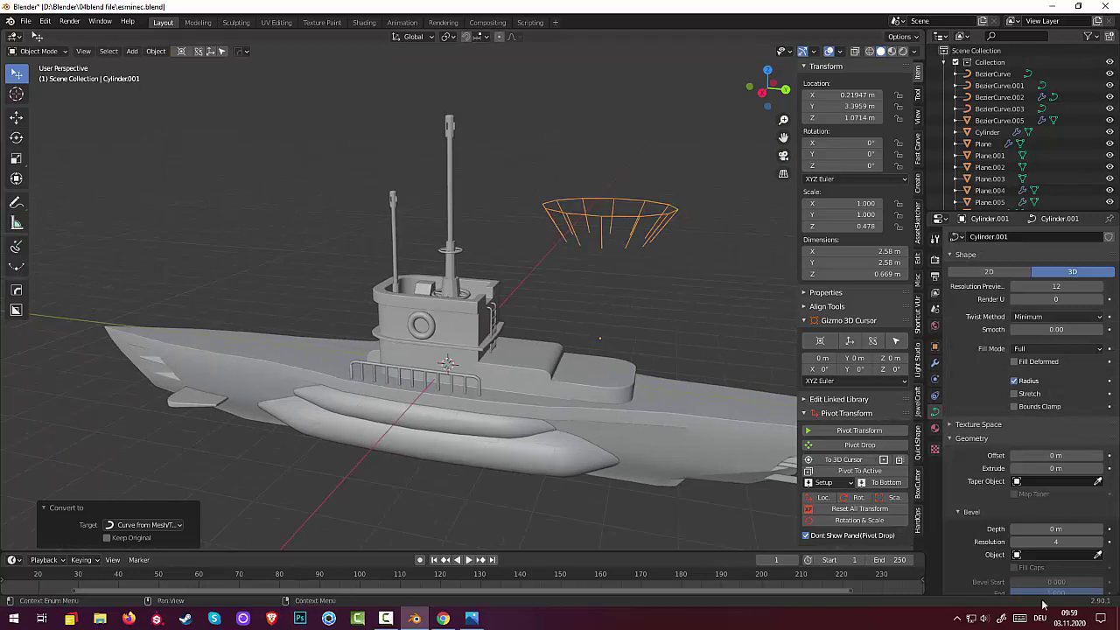
mouse_move(1056, 528)
left_mouse_down()
mouse_move(1089, 528)
mouse_move(1072, 529)
left_mouse_up()
scroll(689, 300, "up", 3)
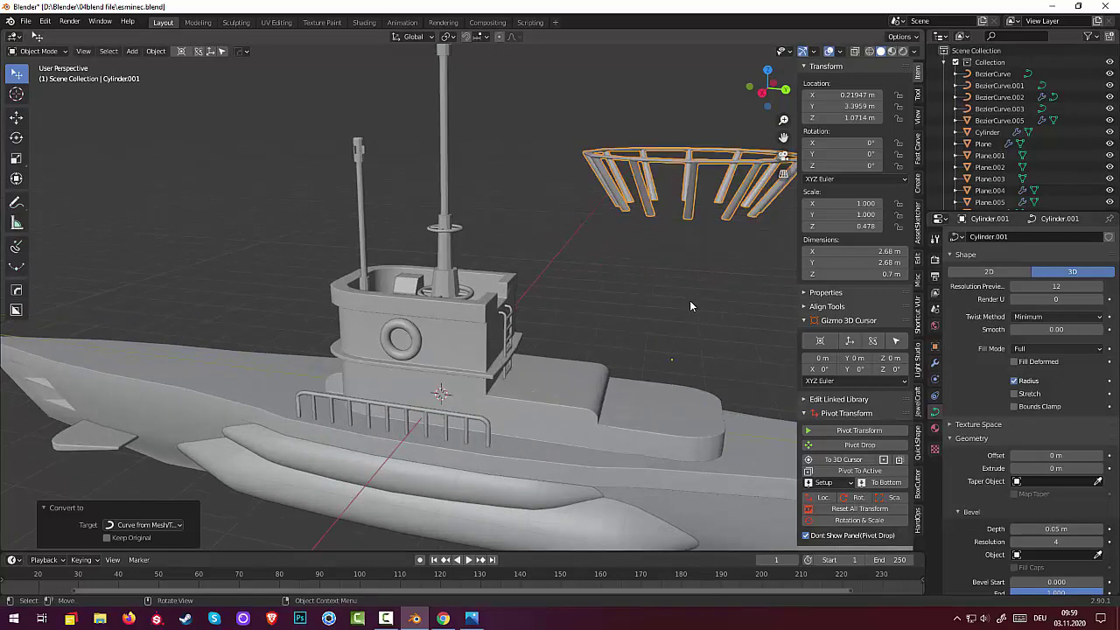
scroll(689, 300, "up", 2)
mouse_move(710, 257)
middle_mouse_down()
mouse_move(681, 264)
mouse_move(658, 295)
mouse_move(663, 282)
middle_mouse_up()
scroll(654, 294, "down", 2)
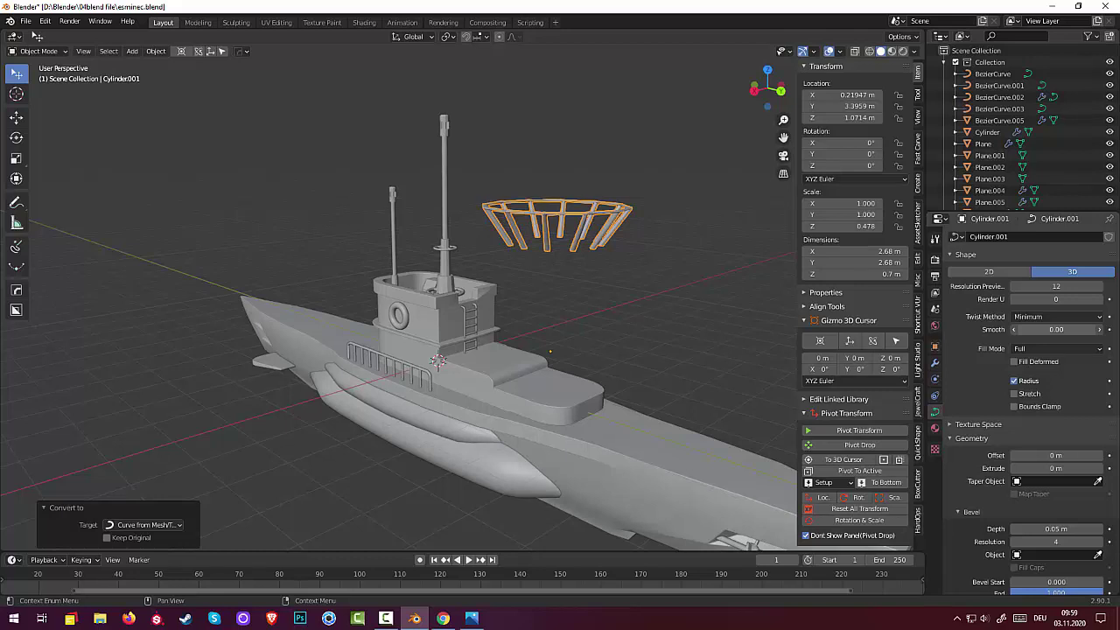
Set Smooth to 0, uncheck Fill Deformed and Stretch, and reset the Offset to zero.
left_click_drag(1056, 328, 1014, 329)
left_click(1014, 362)
left_click(1015, 393)
mouse_move(1055, 454)
left_mouse_down()
mouse_move(1090, 455)
mouse_move(971, 455)
mouse_move(1056, 455)
left_mouse_up()
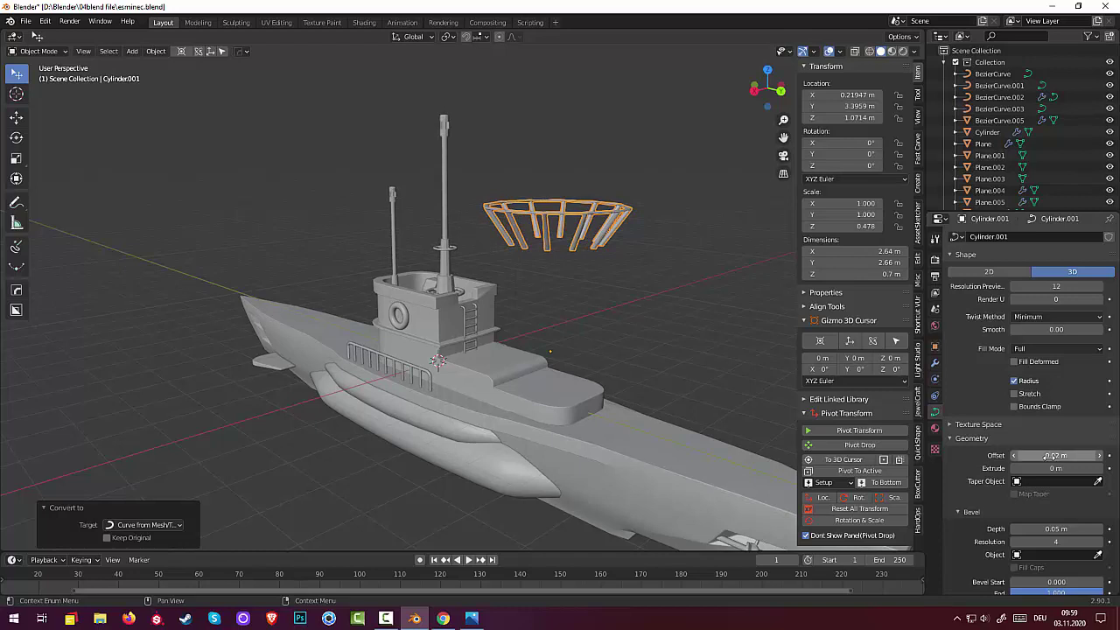
key("BackSpace")
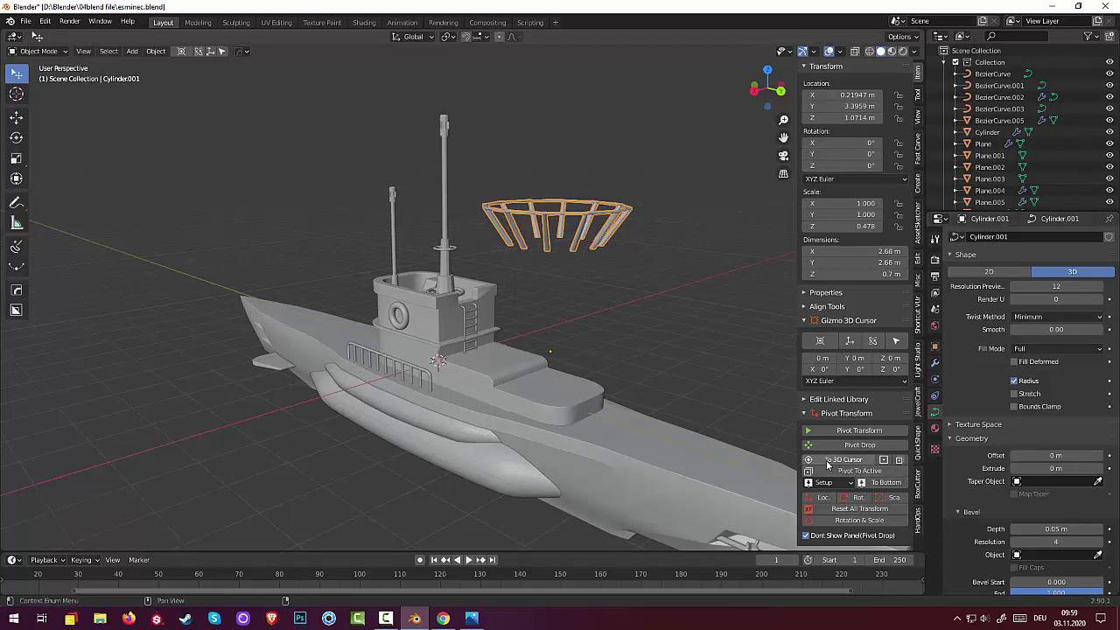
Set Bevel Resolution to 9, testing Bevel Start and End trimming before restoring them.
mouse_move(1055, 542)
left_mouse_down()
mouse_move(1045, 542)
mouse_move(1084, 541)
left_mouse_up()
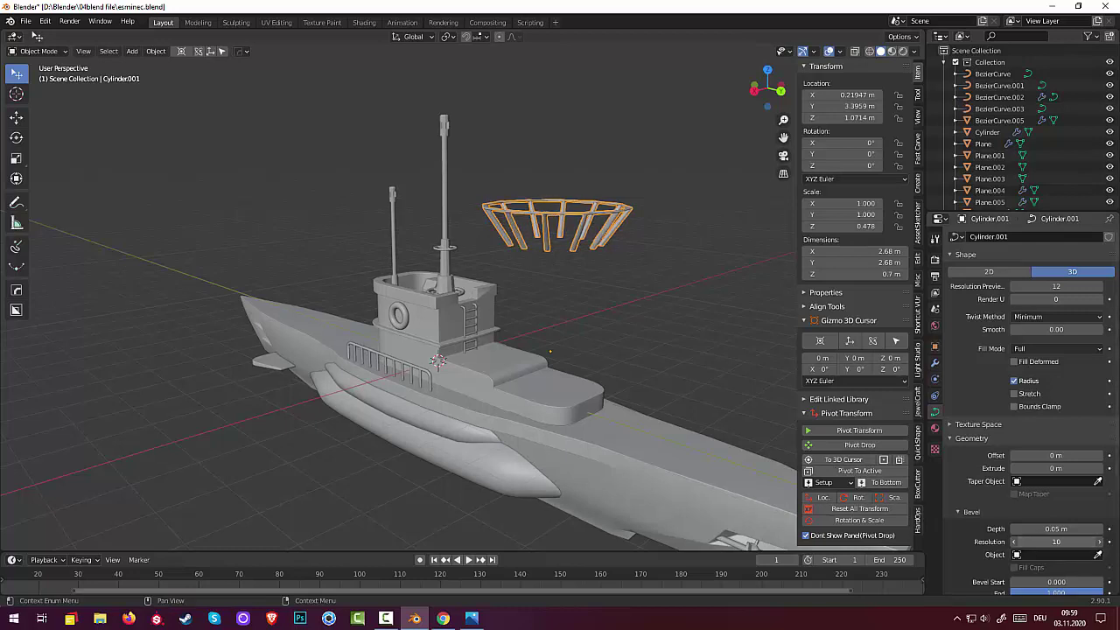
scroll(1054, 548, "down", 1)
scroll(1054, 548, "down", 1)
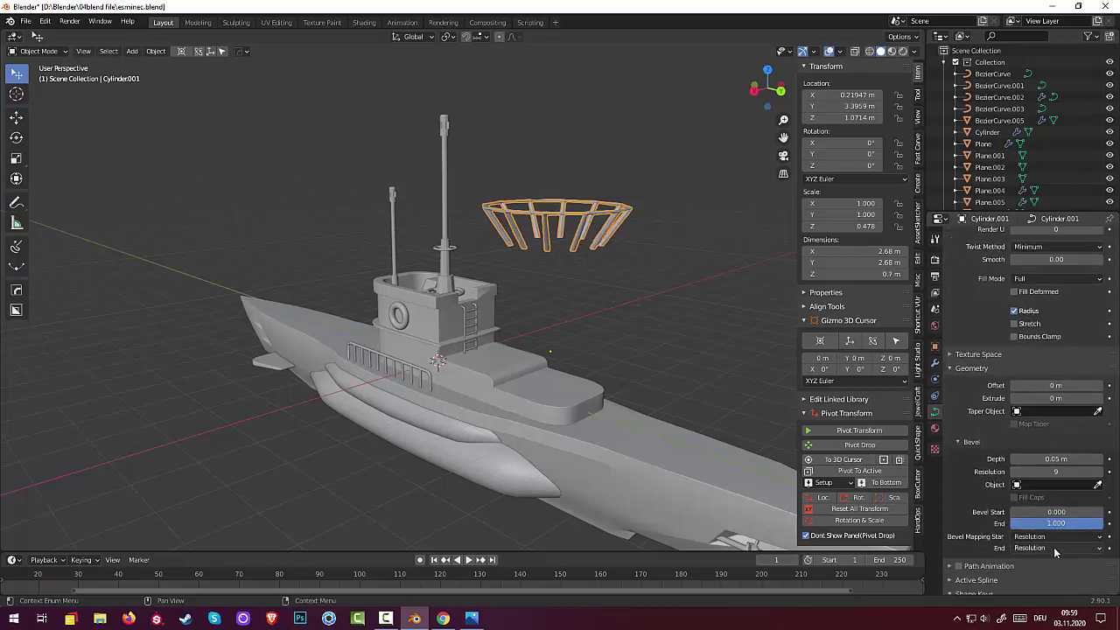
mouse_move(1049, 516)
left_mouse_down()
mouse_move(1101, 515)
mouse_move(1013, 524)
left_mouse_up()
left_click_drag(1098, 522, 1104, 531)
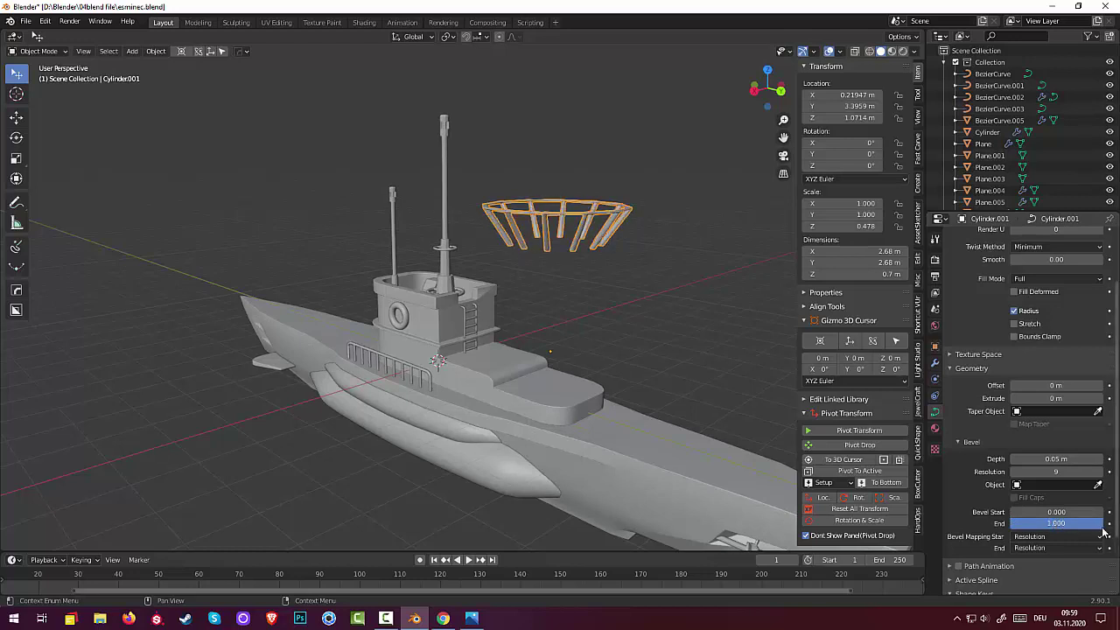
scroll(1029, 554, "down", 2)
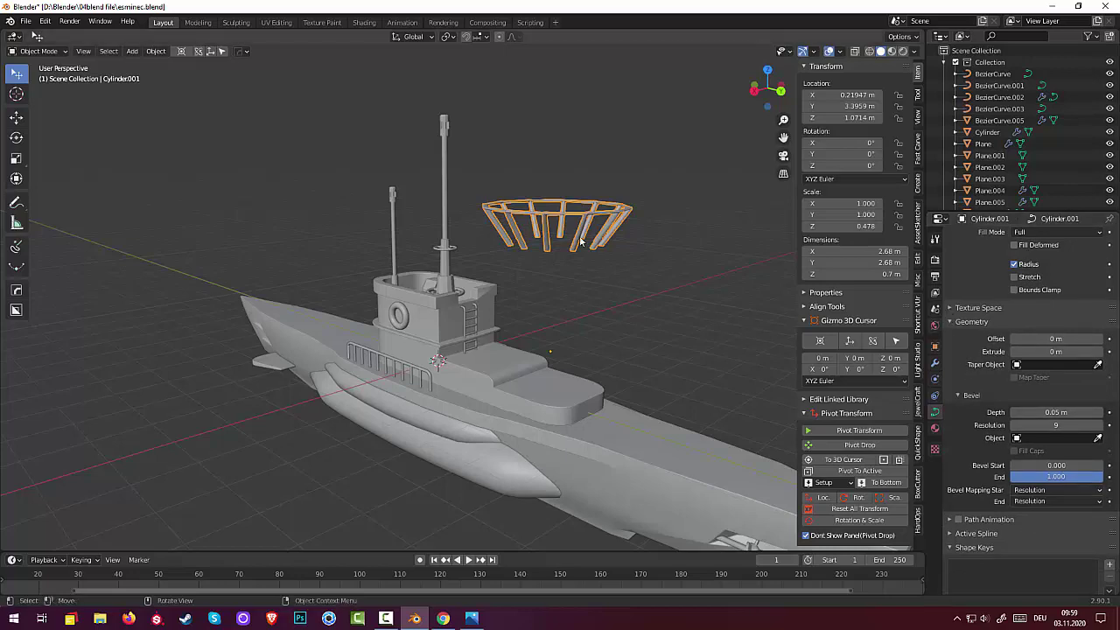
mouse_move(582, 225)
middle_mouse_down()
mouse_move(567, 227)
mouse_move(558, 189)
mouse_move(525, 199)
middle_mouse_up()
left_click(628, 315)
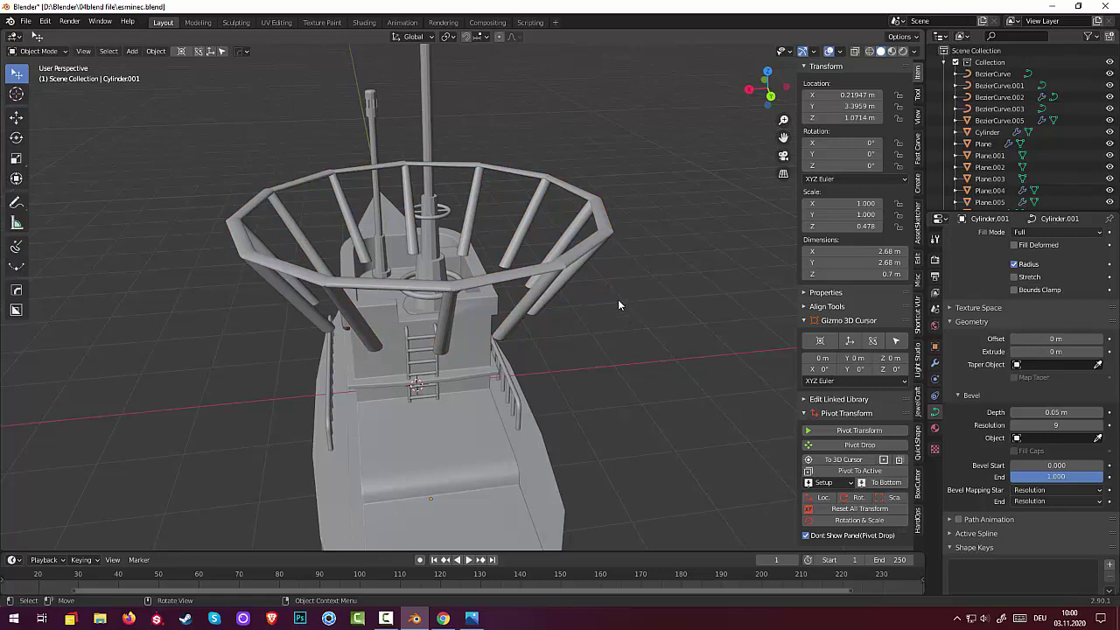
mouse_move(618, 299)
middle_mouse_down()
mouse_move(604, 280)
mouse_move(583, 303)
mouse_move(643, 334)
mouse_move(712, 255)
mouse_move(678, 266)
middle_mouse_up()
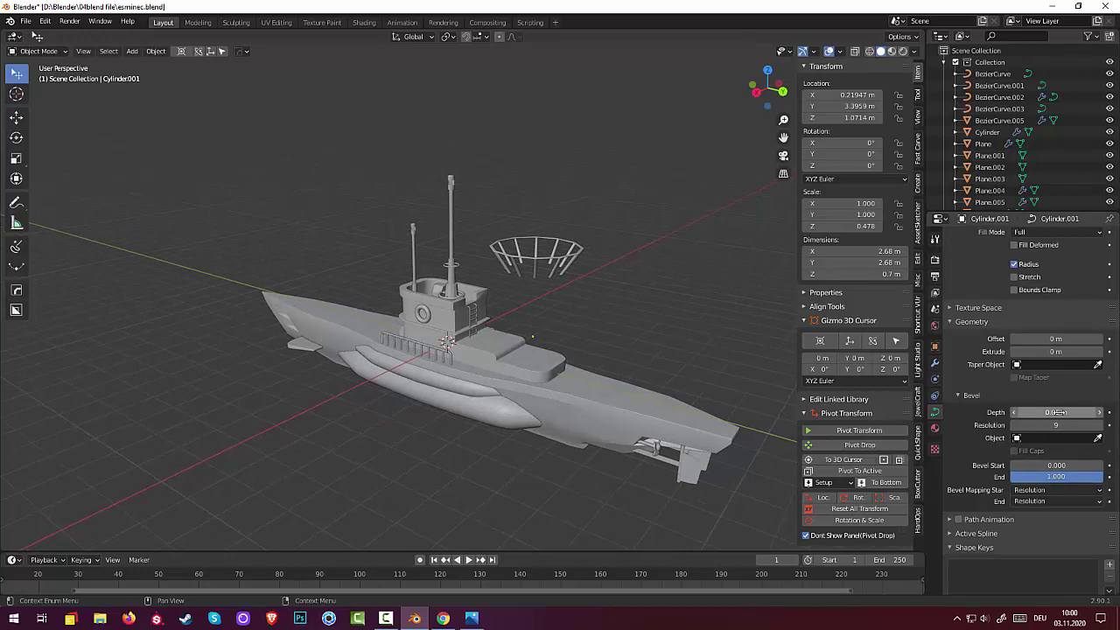
Clear the ring's bevel depth to 0 and switch the curve into Edit Mode.
key("BackSpace")
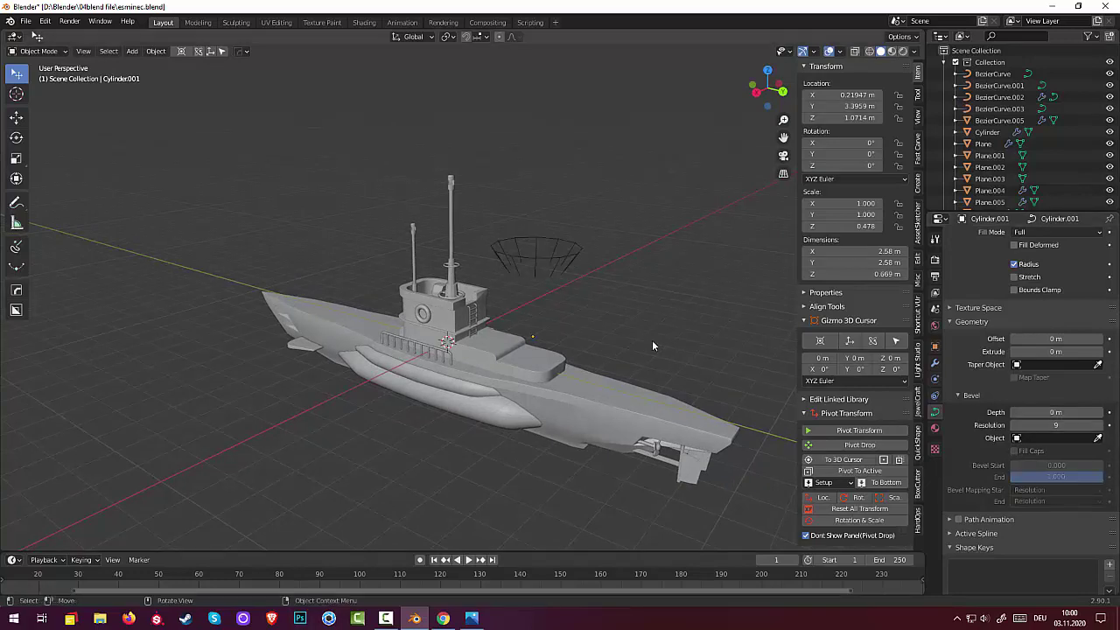
middle_click_drag(623, 312, 598, 253)
scroll(603, 286, "up", 3)
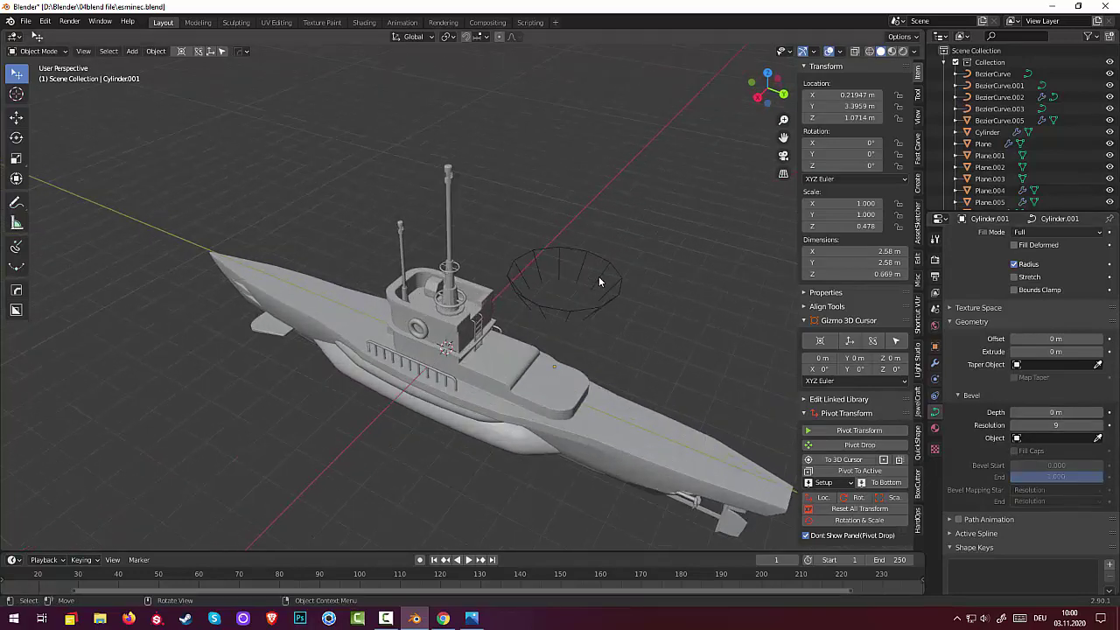
scroll(598, 276, "up", 3)
left_click(608, 303)
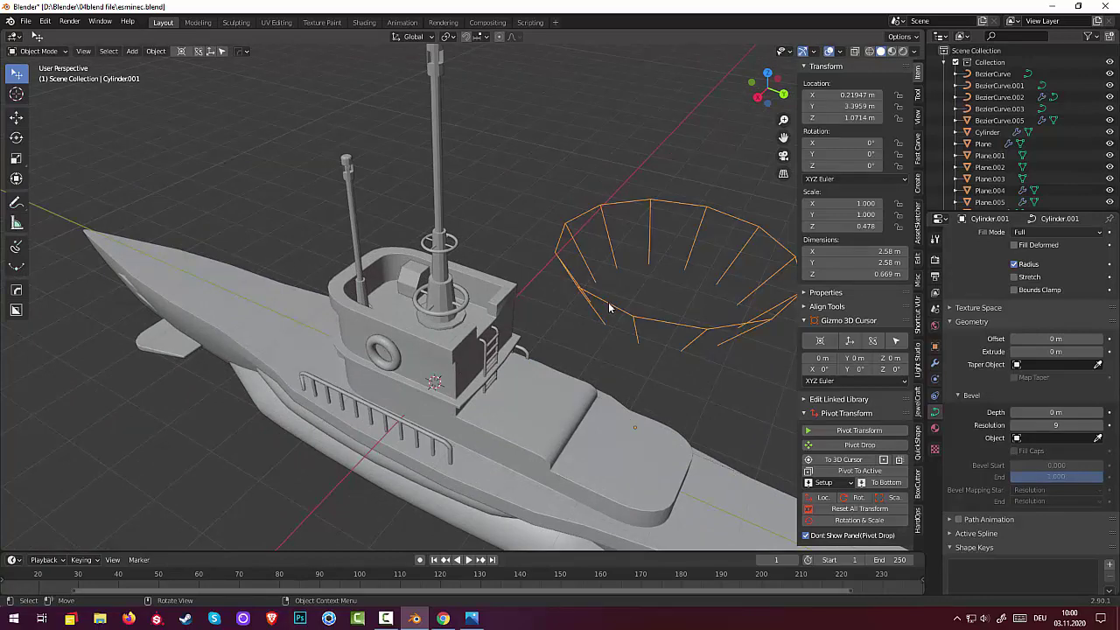
left_click(35, 50)
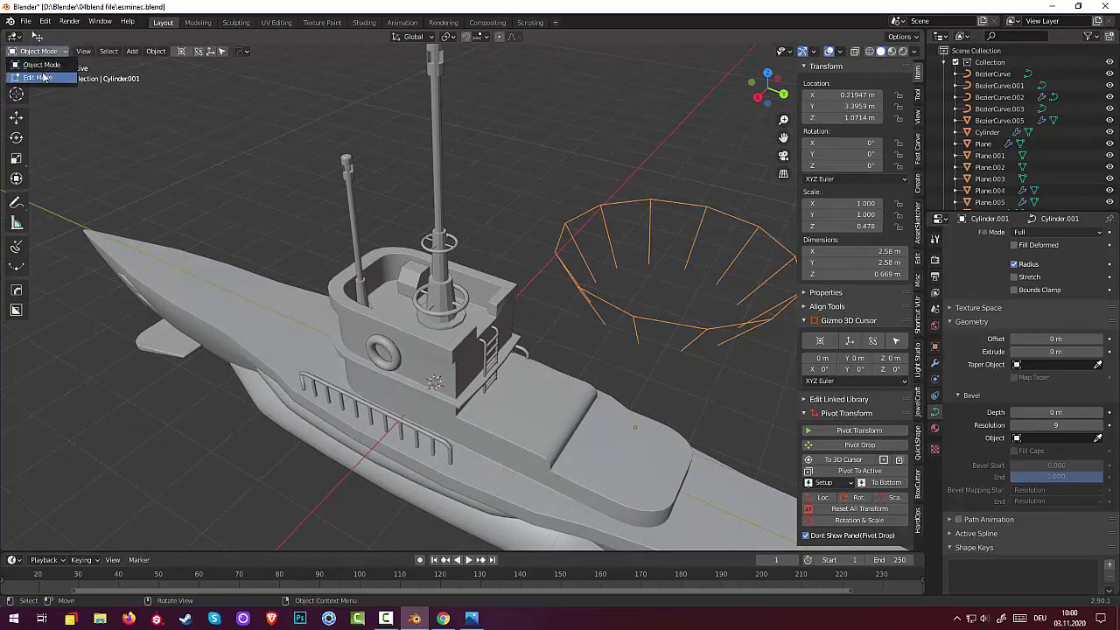
left_click(35, 77)
Select control points on the ring curve, then delete it, leaving an empty view.
middle_click_drag(498, 300, 499, 294)
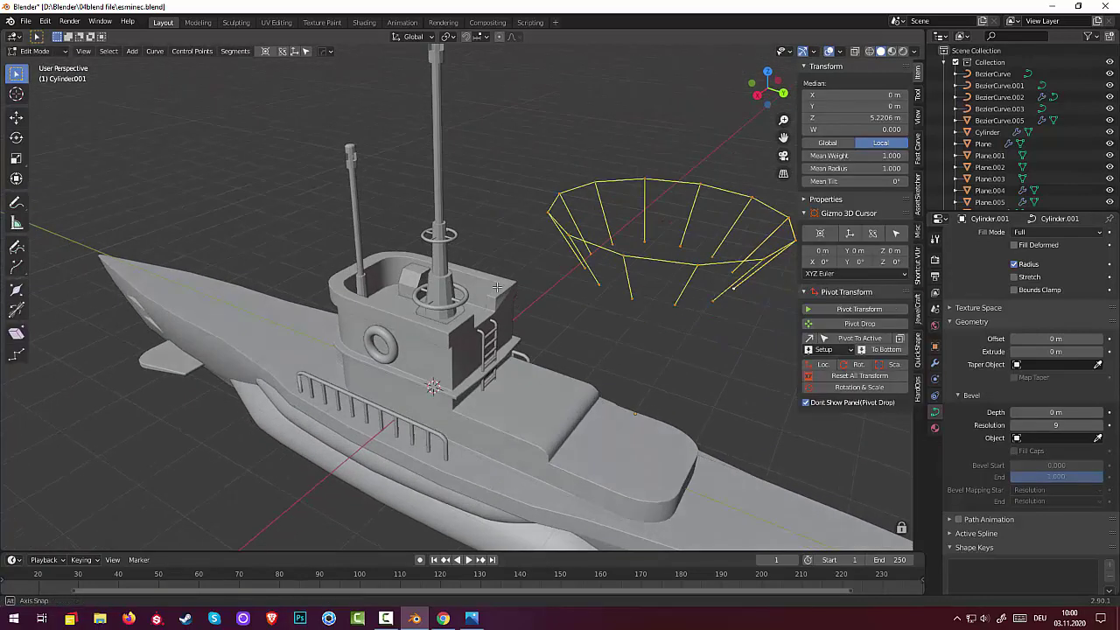
left_click(606, 295)
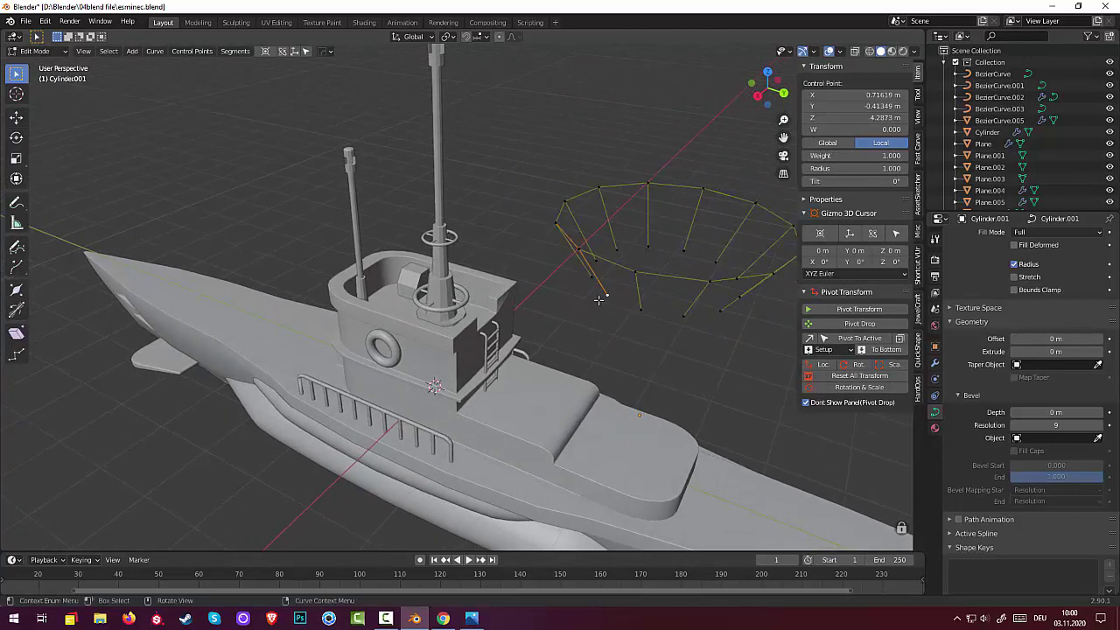
middle_click_drag(598, 299, 582, 284)
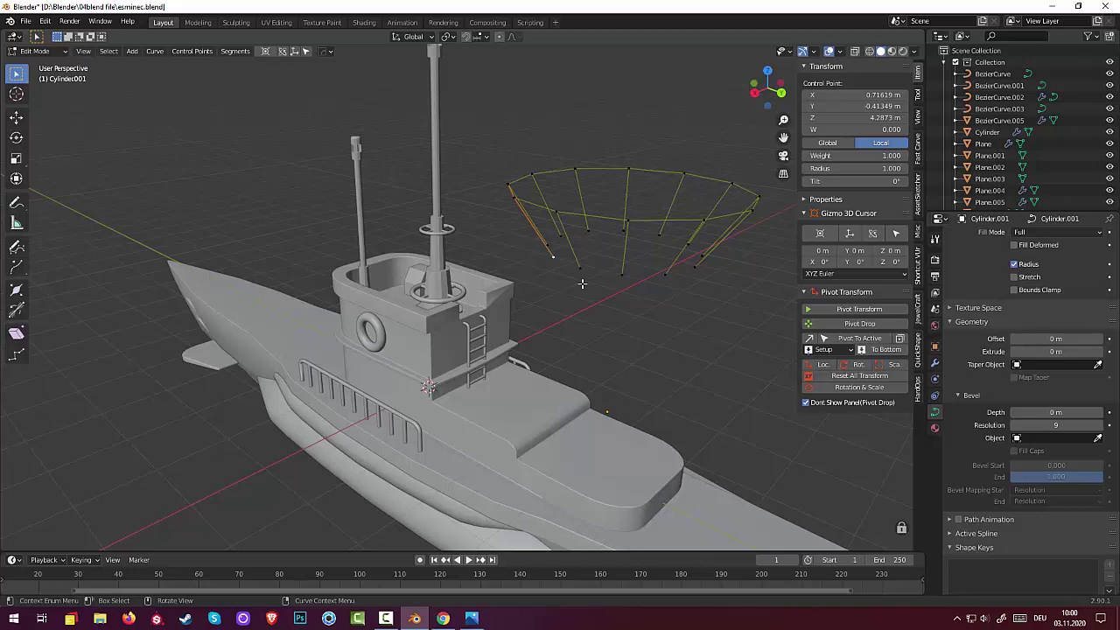
mouse_move(594, 303)
middle_mouse_down()
mouse_move(585, 309)
mouse_move(574, 289)
mouse_move(573, 306)
middle_mouse_up()
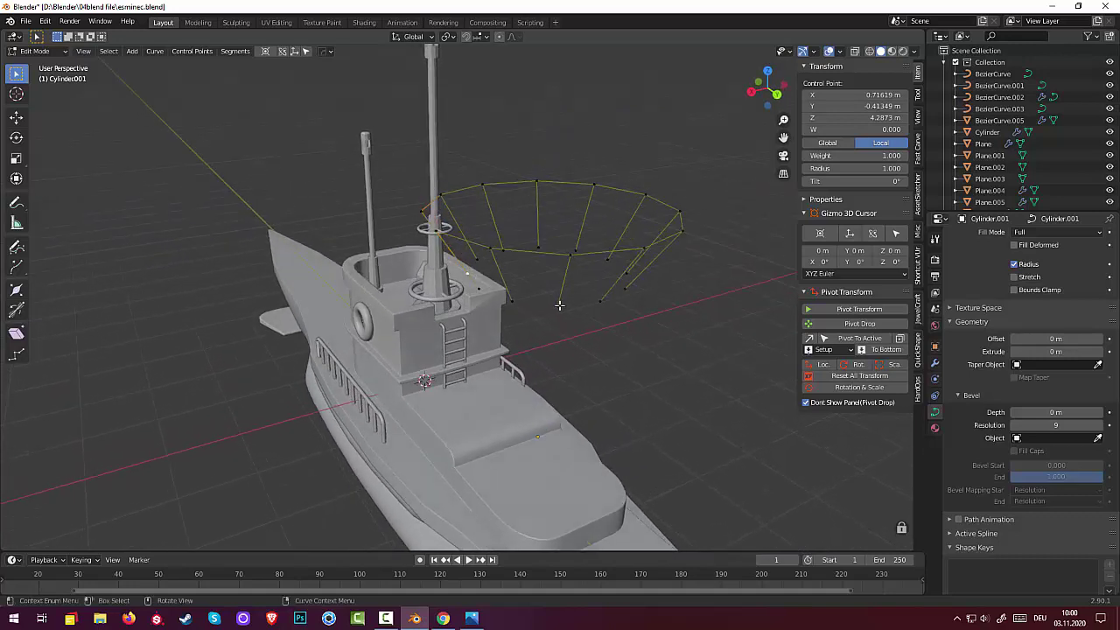
left_click(559, 305)
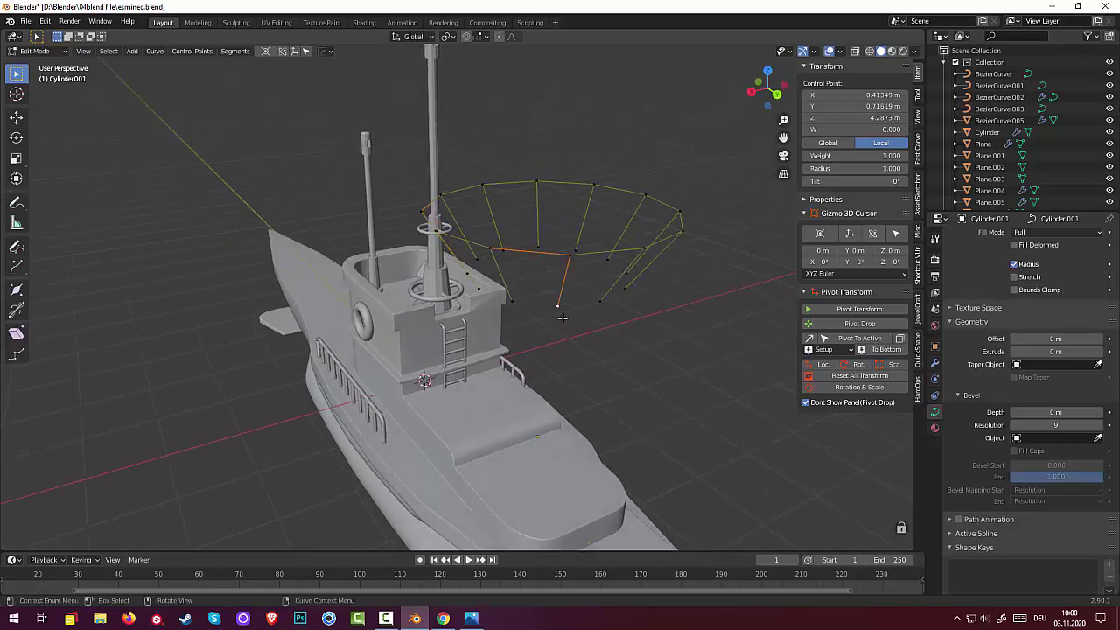
left_click(513, 303, "shift")
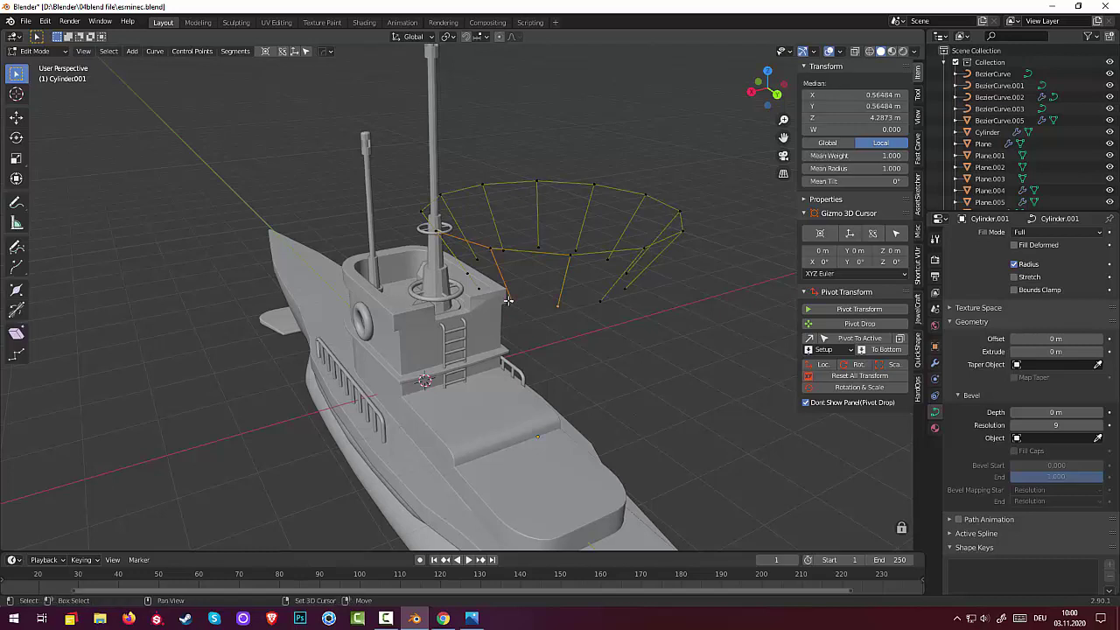
left_click(557, 305)
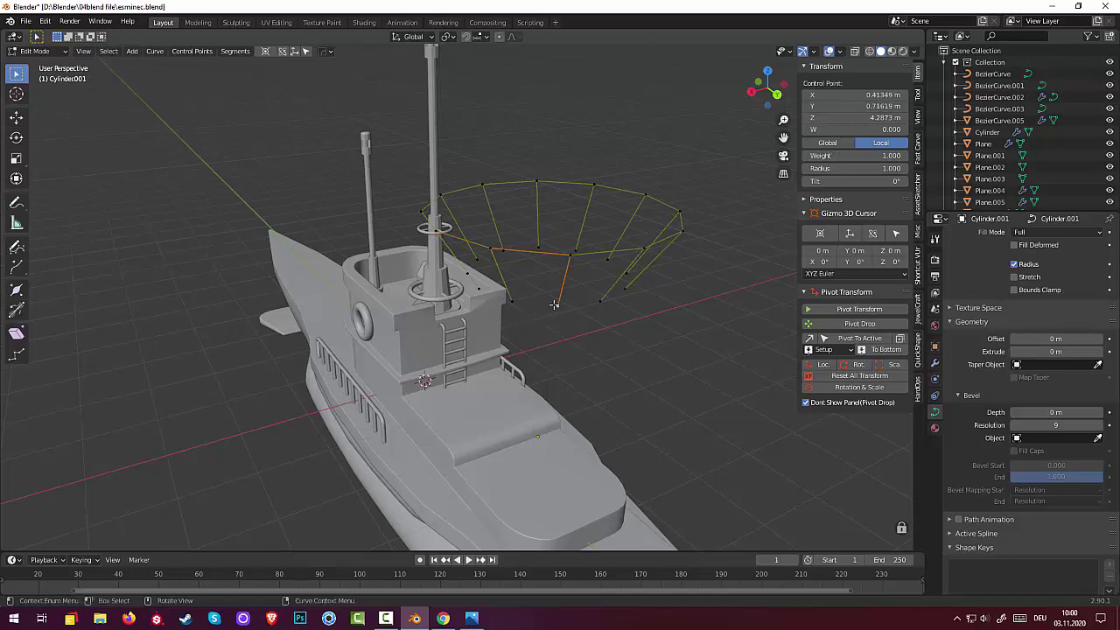
left_click(388, 621)
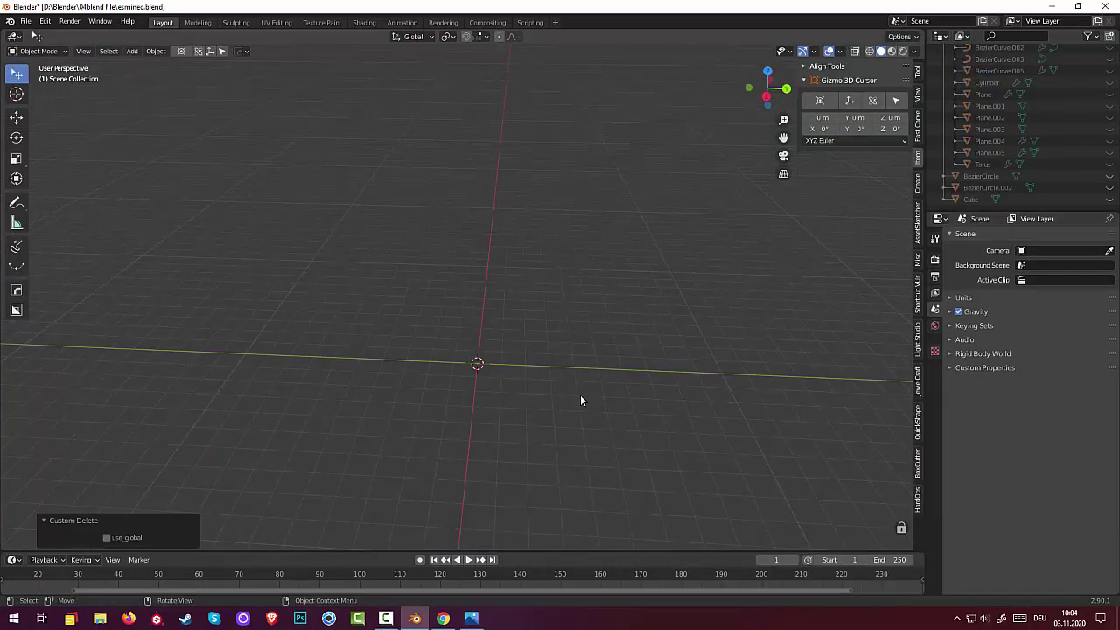
key("shift")
key("shift+a")
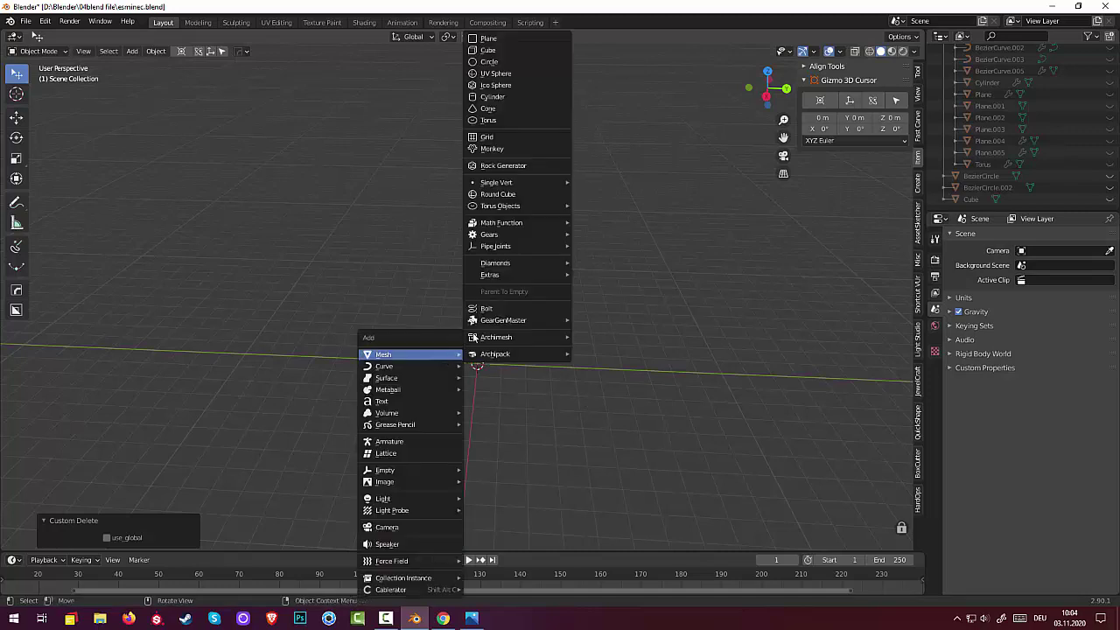
left_click(494, 97)
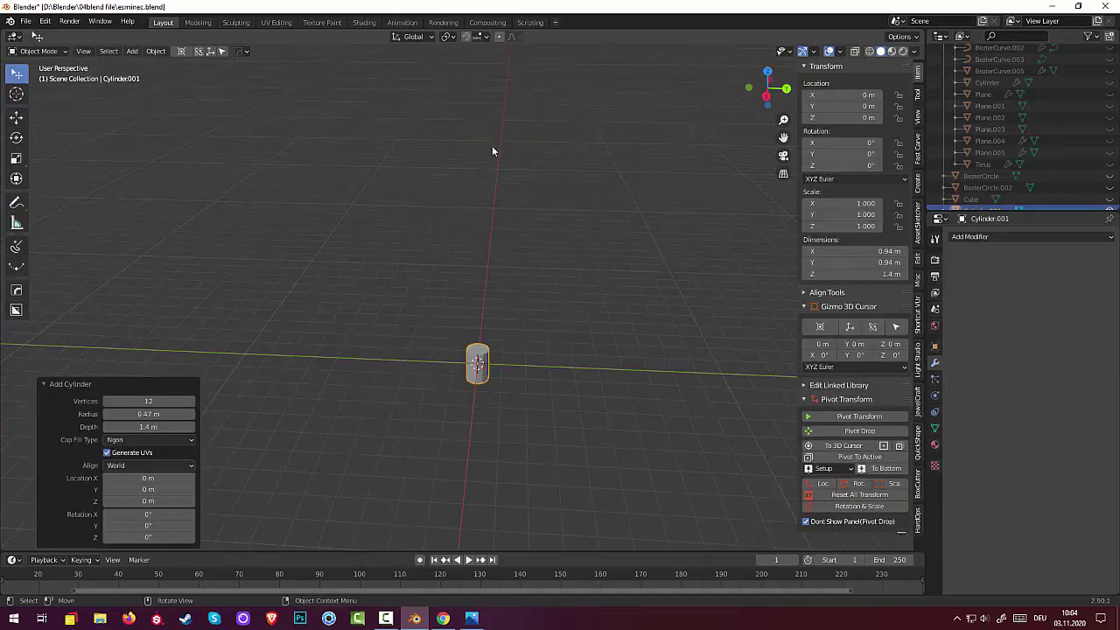
key("s")
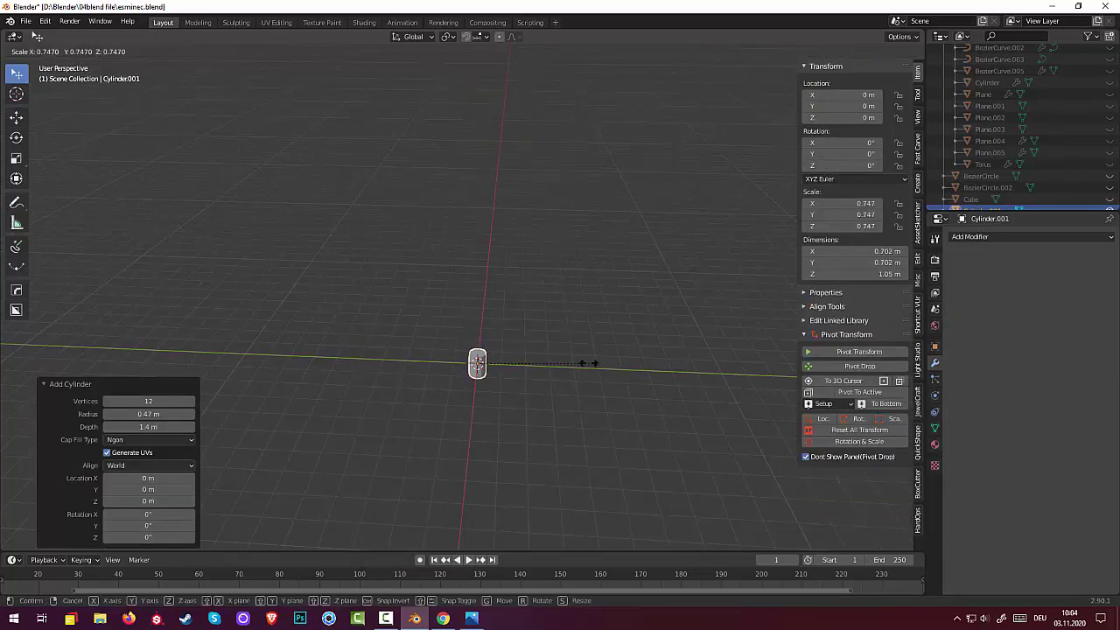
left_click(504, 361)
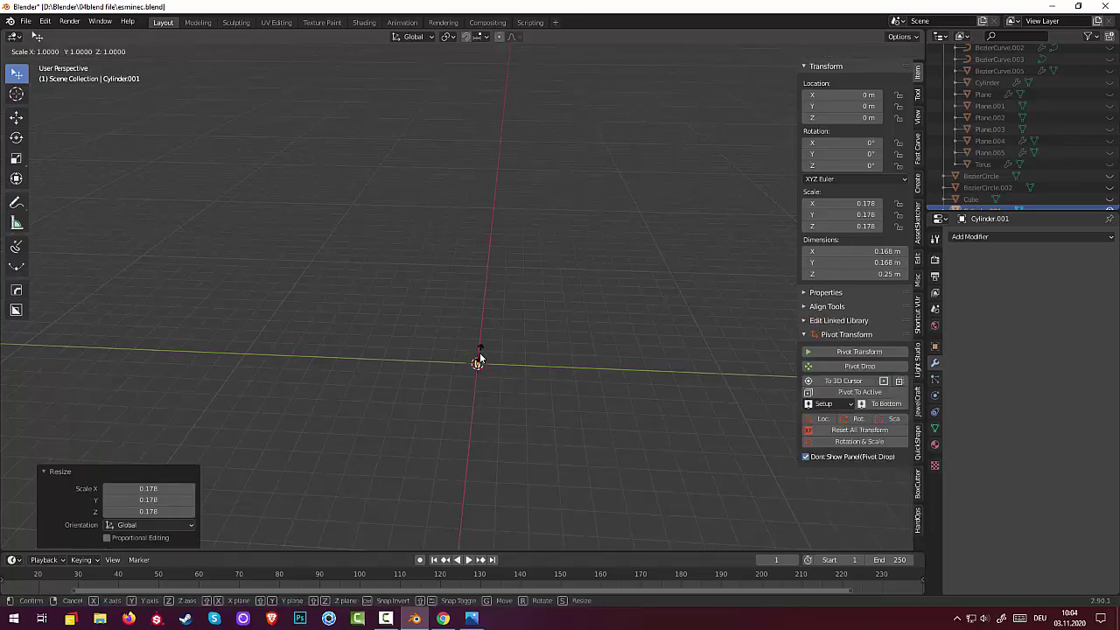
key("s")
key("z")
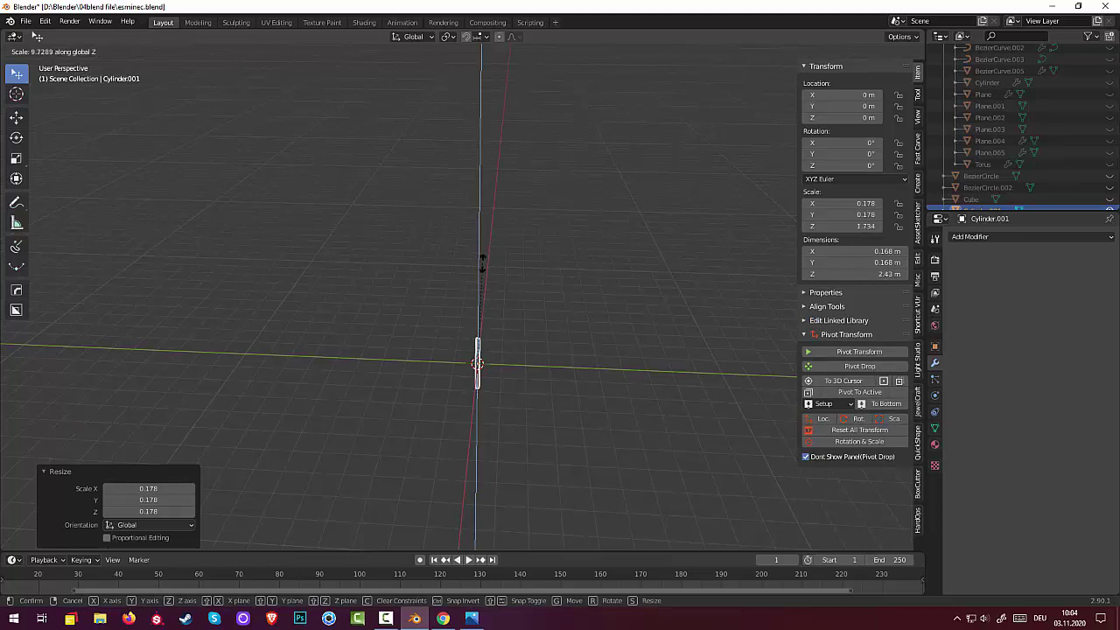
left_click(482, 261)
mouse_move(507, 304)
middle_mouse_down()
mouse_move(478, 366)
mouse_move(504, 346)
mouse_move(408, 330)
mouse_move(458, 357)
middle_mouse_up()
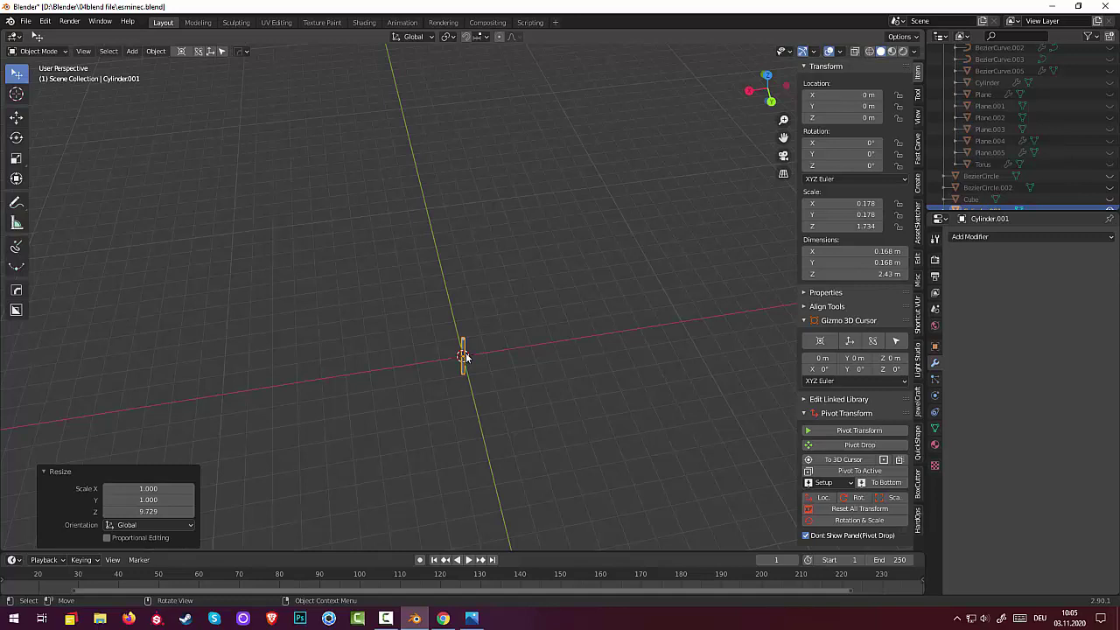
key("Delete")
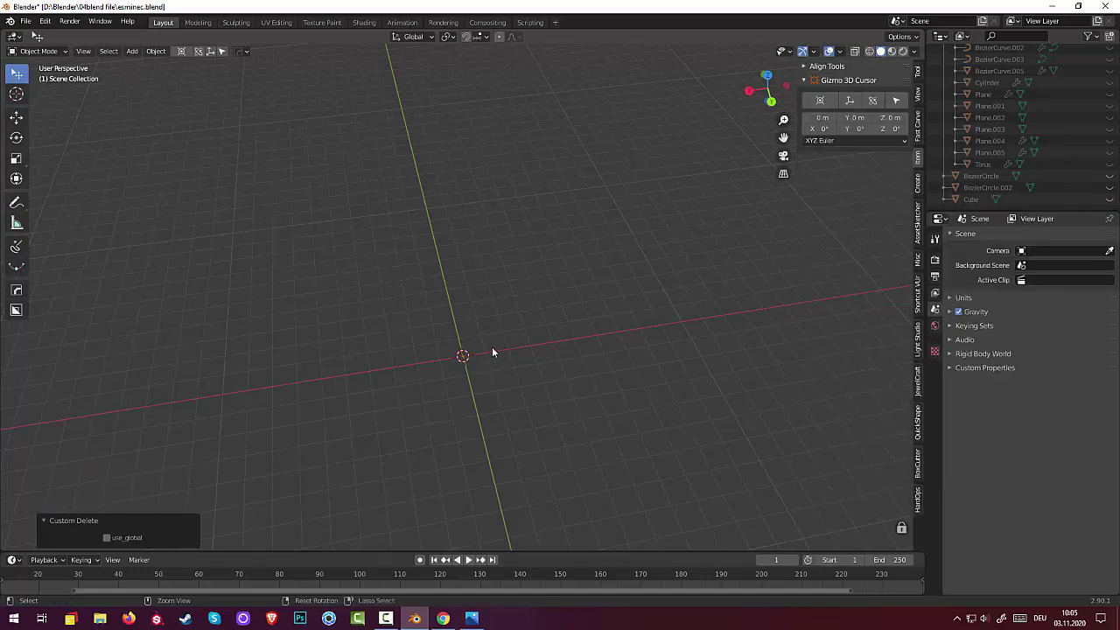
Undo to restore the thin rod and move it along X to -1.8691 m.
key("ctrl+z")
key("g")
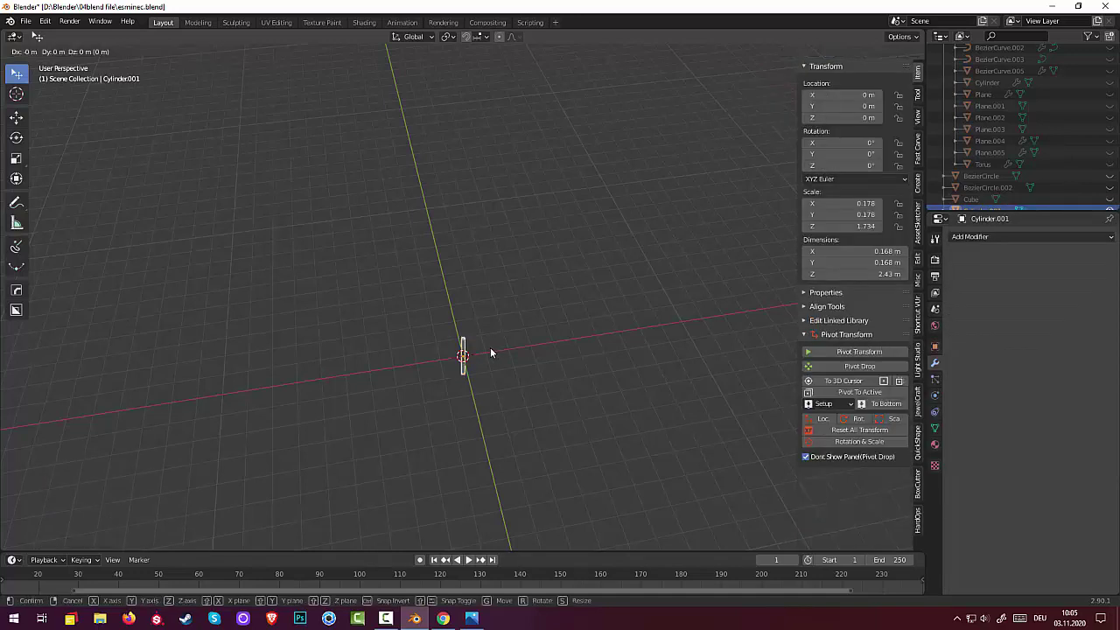
key("x")
left_click(534, 341)
mouse_move(534, 341)
middle_mouse_down()
mouse_move(517, 275)
mouse_move(563, 357)
middle_mouse_up()
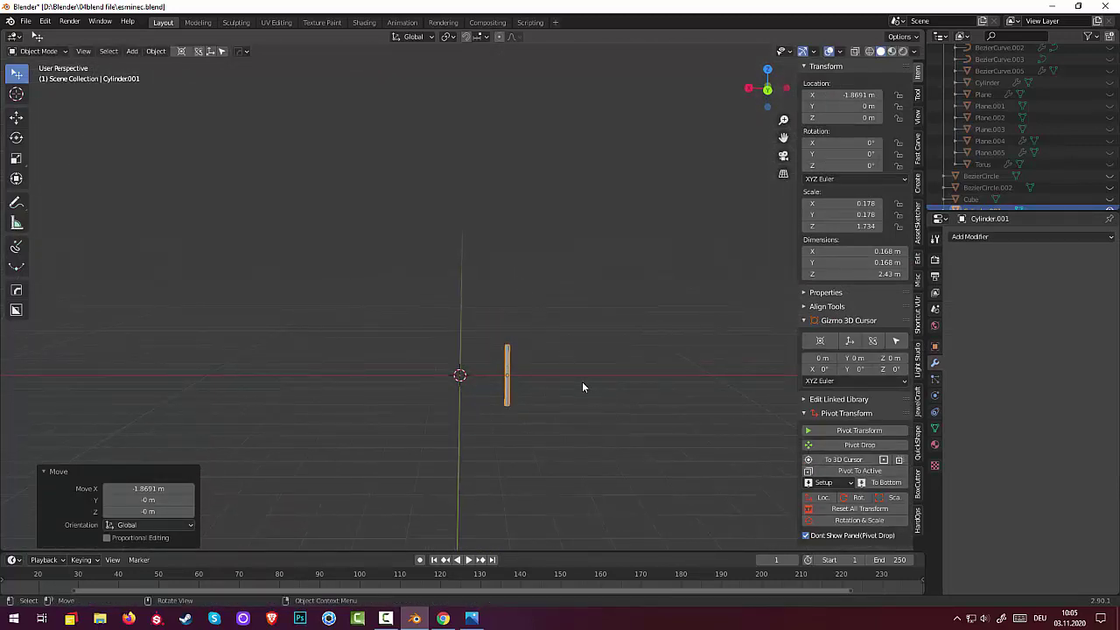
Tilt the rod slightly, about -16.3° around Y.
key("r")
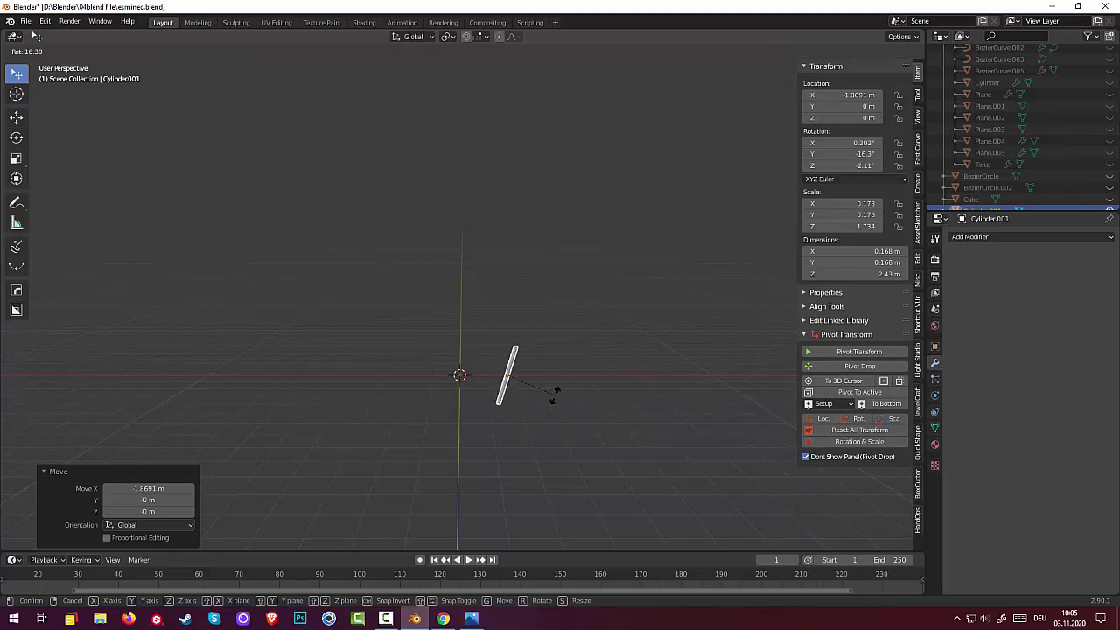
left_click(558, 393)
middle_click_drag(558, 394, 724, 423)
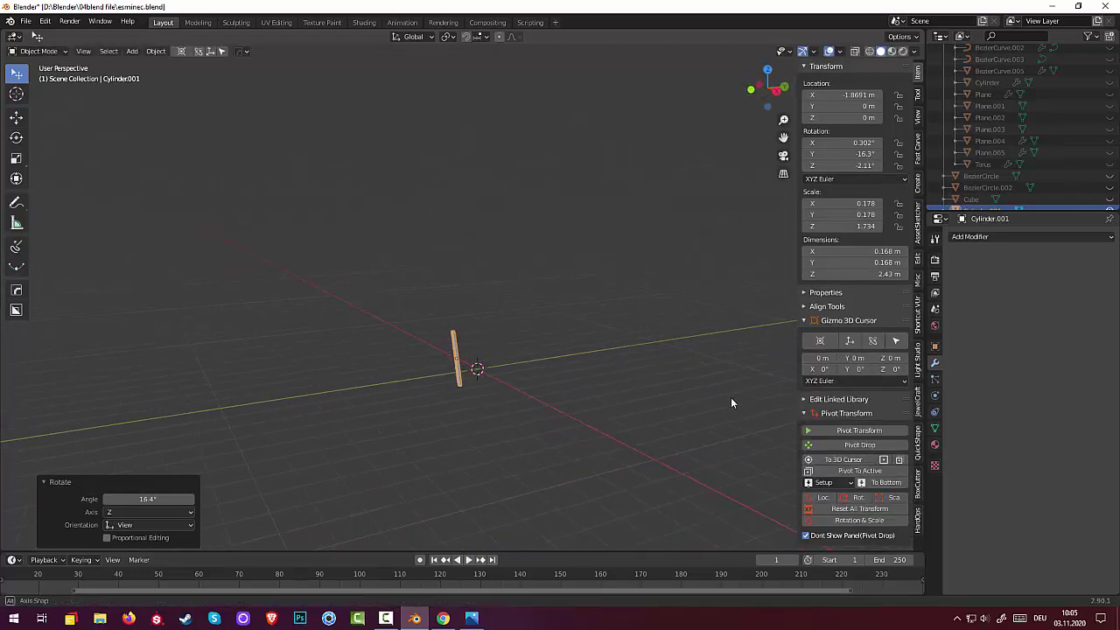
left_click(48, 51)
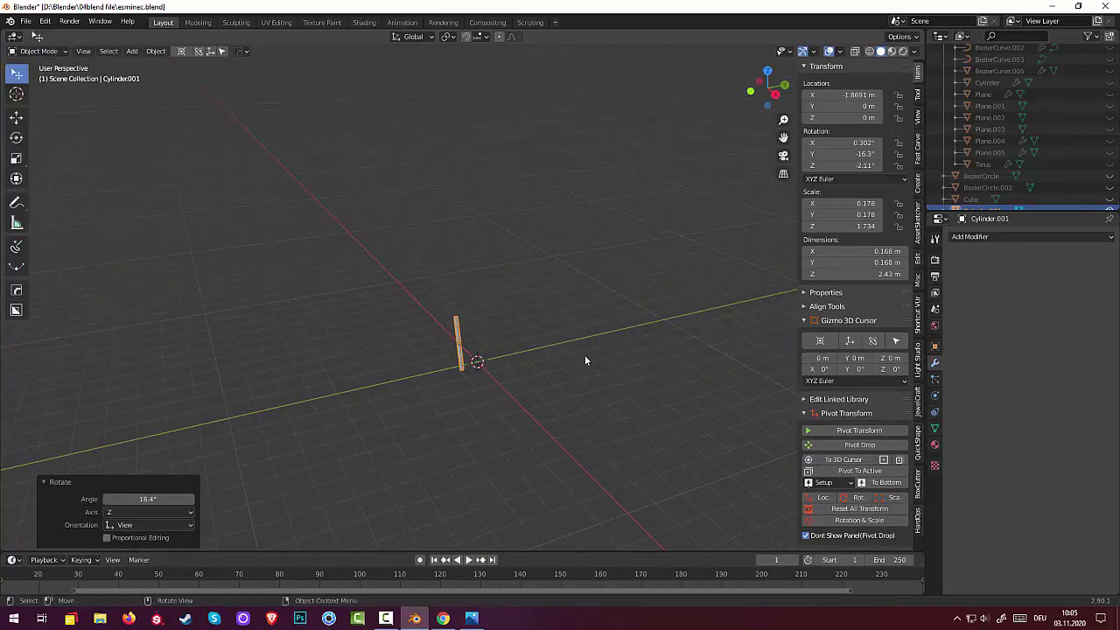
Add a Plain Axes empty at the world origin and reselect the thin rod.
key("shift+a")
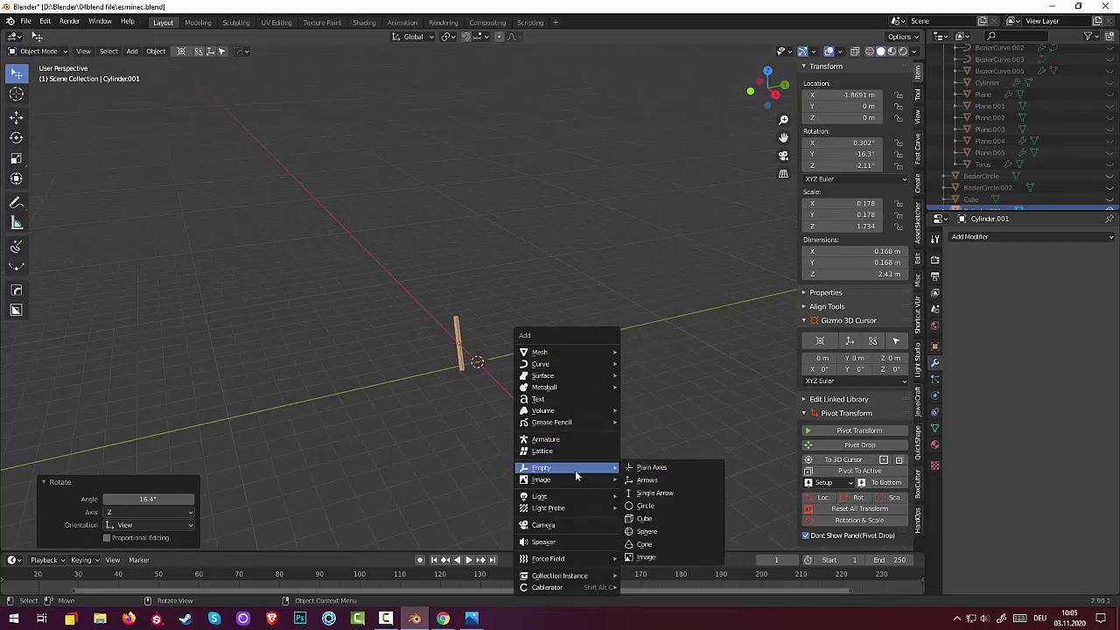
left_click(651, 467)
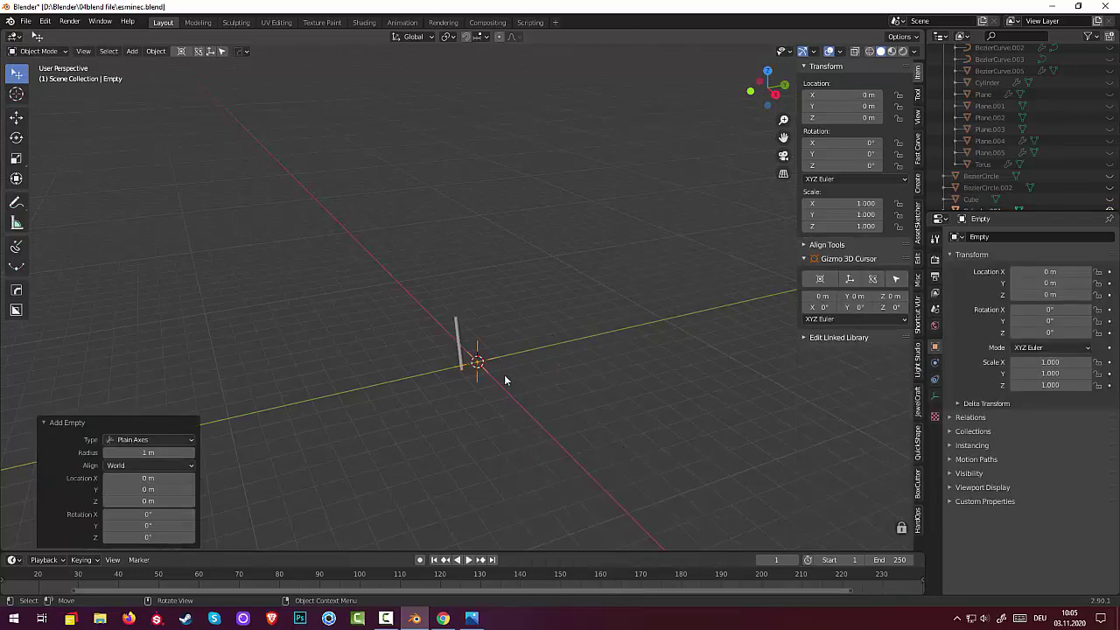
left_click(458, 335)
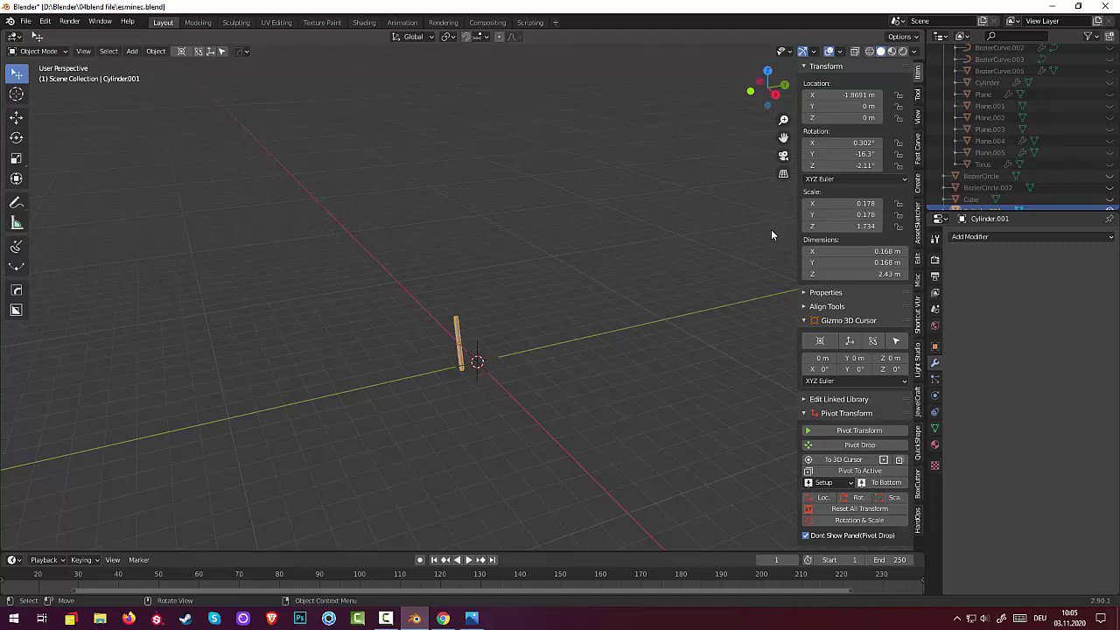
Reset the rod's transforms and add an Array modifier using the Empty as Object Offset, Relative Offset off.
left_click(842, 509)
left_click(971, 236)
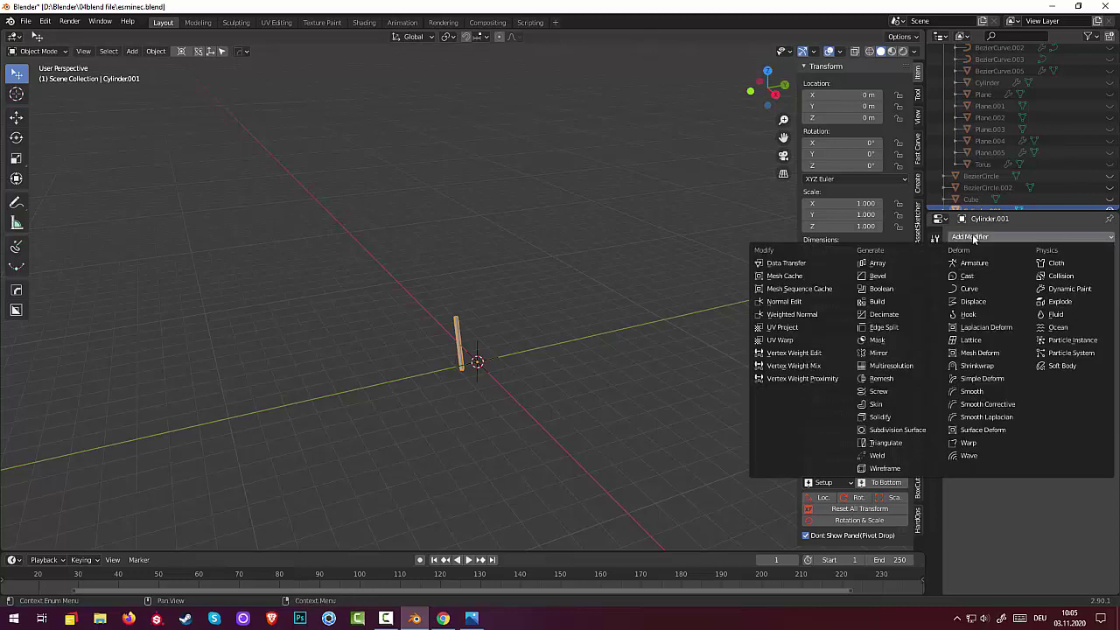
left_click(896, 264)
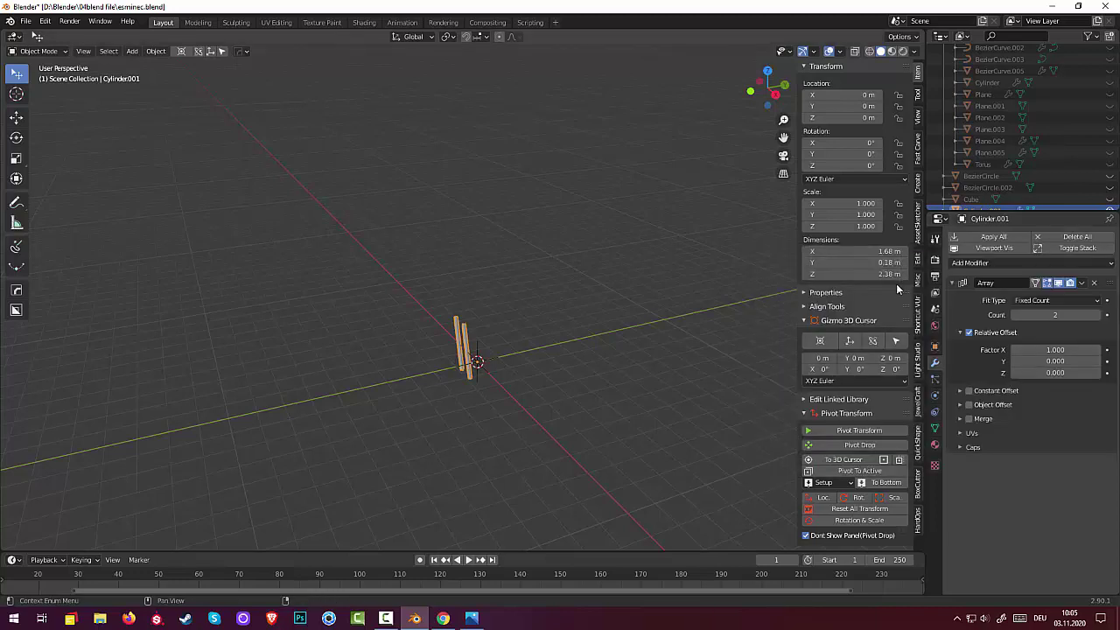
left_click(968, 334)
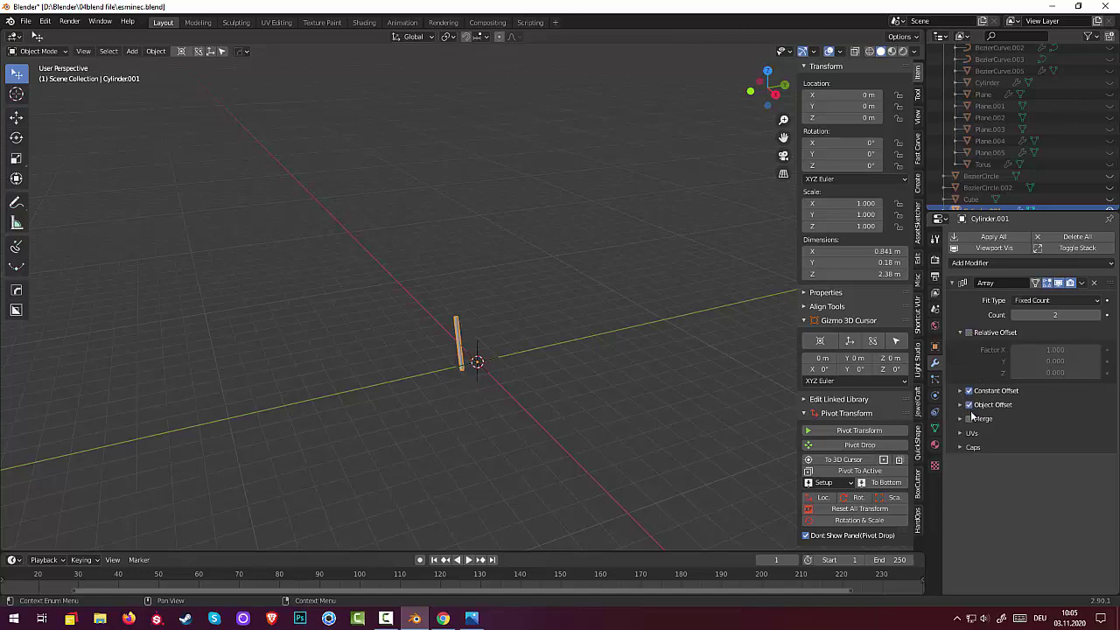
left_click(961, 406)
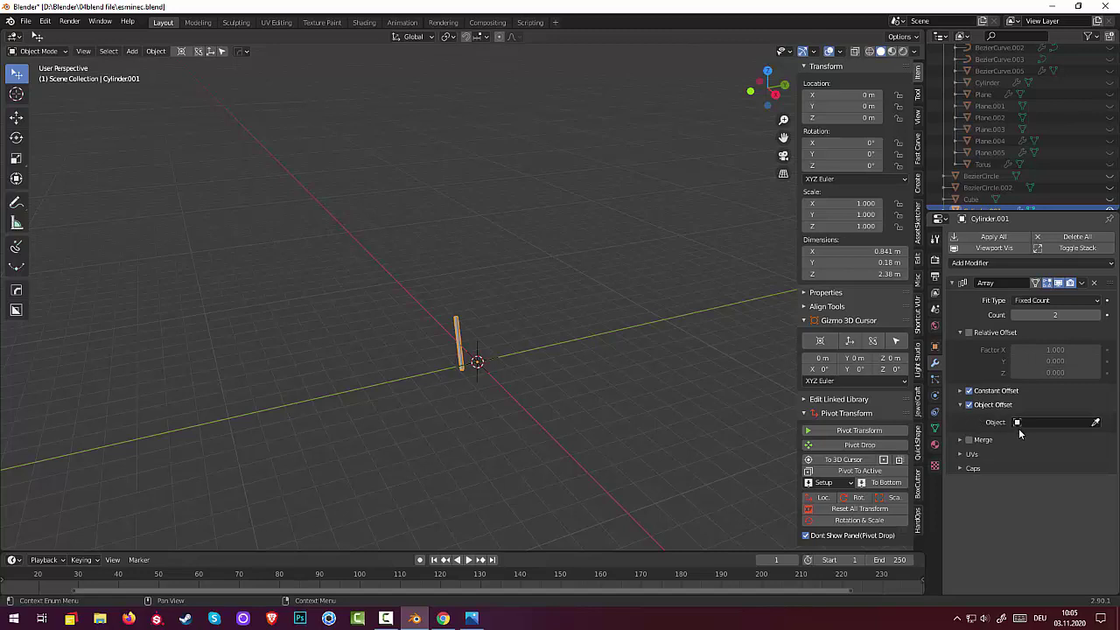
left_click(1018, 423)
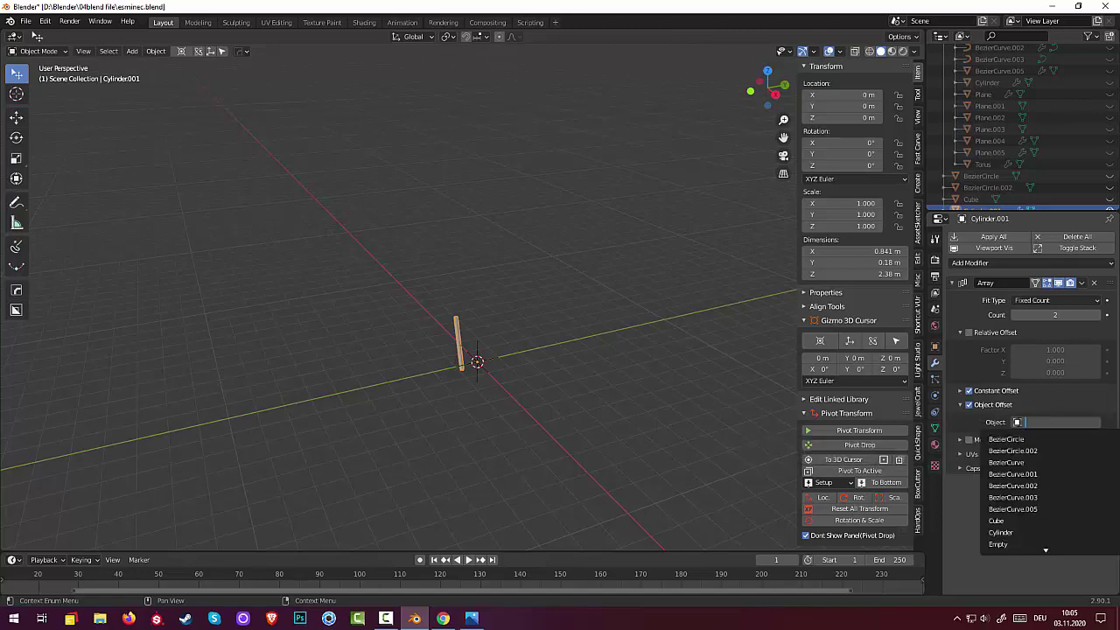
left_click(1011, 544)
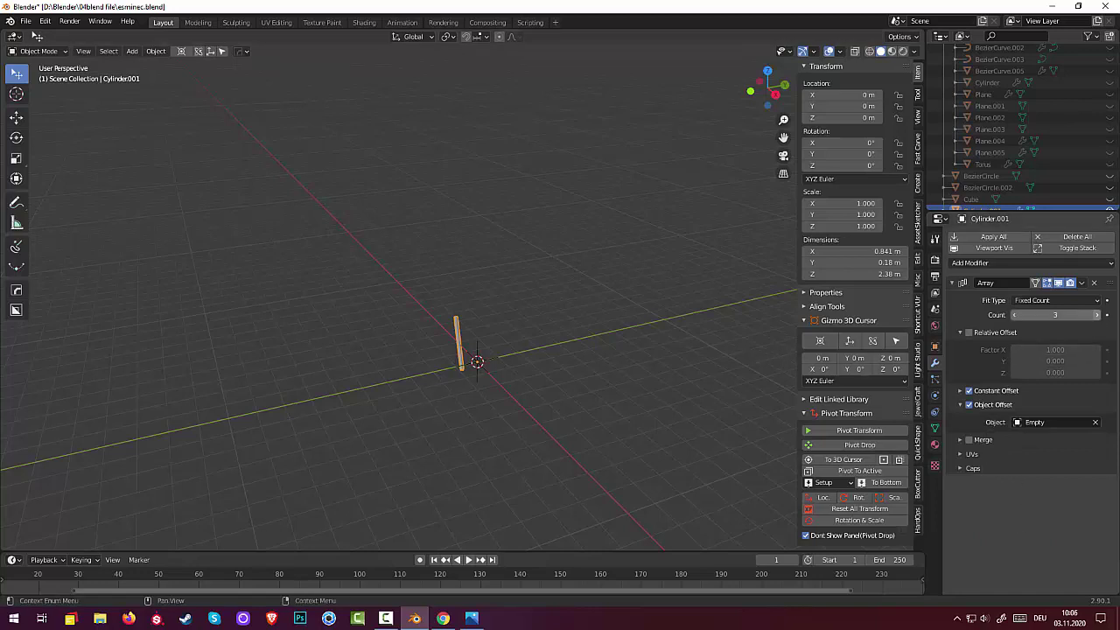
Raise the array count to 6 and switch to the top orthographic view.
left_click_drag(1055, 315, 1089, 315)
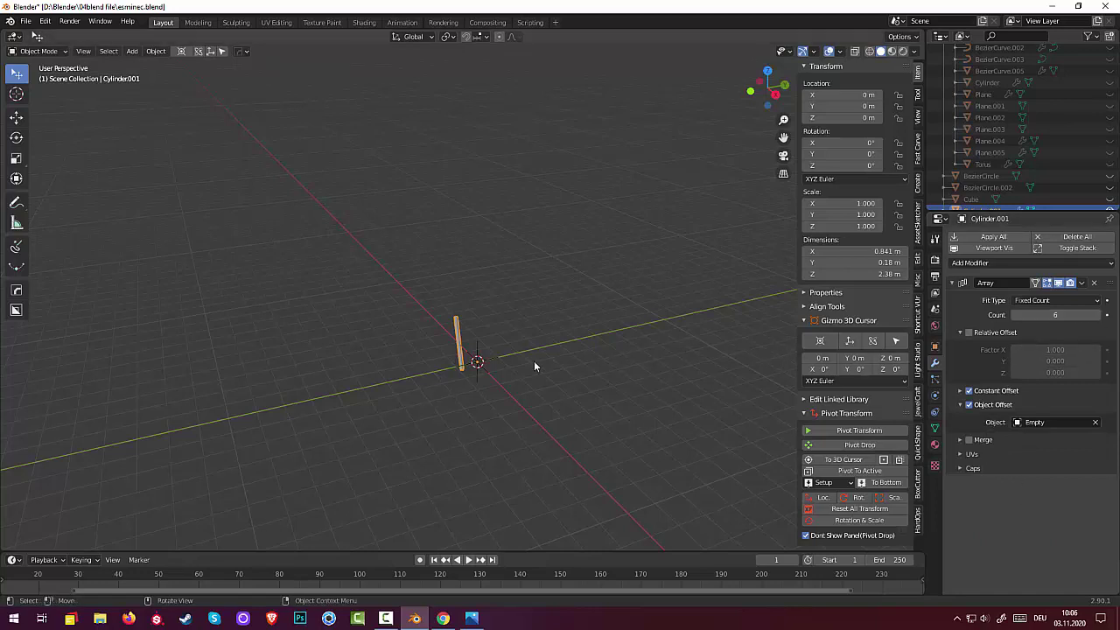
key("r")
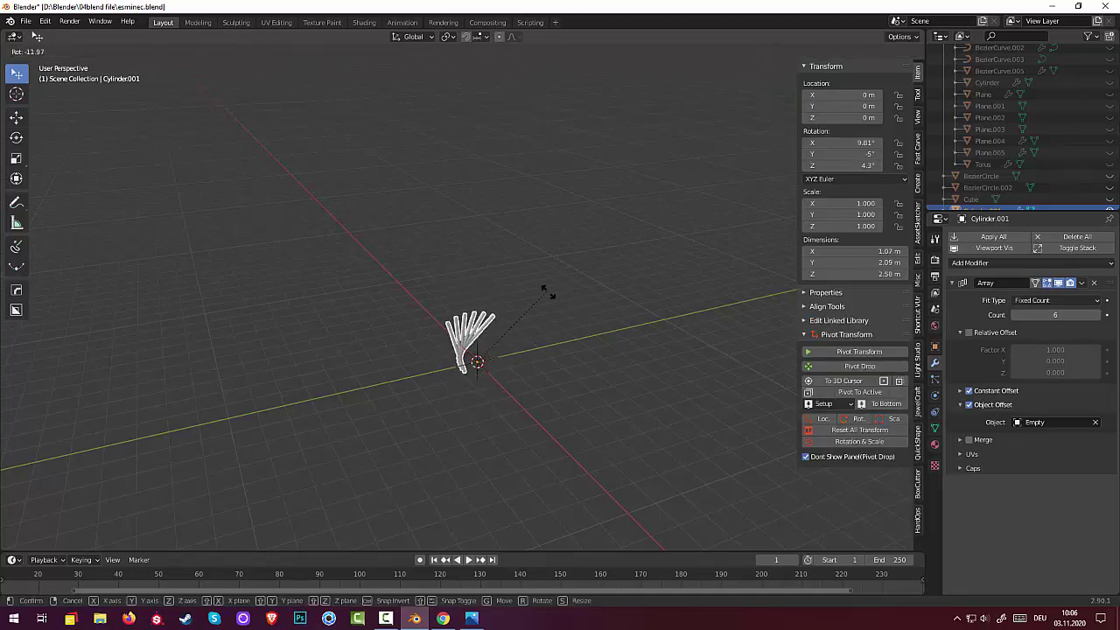
key("Escape")
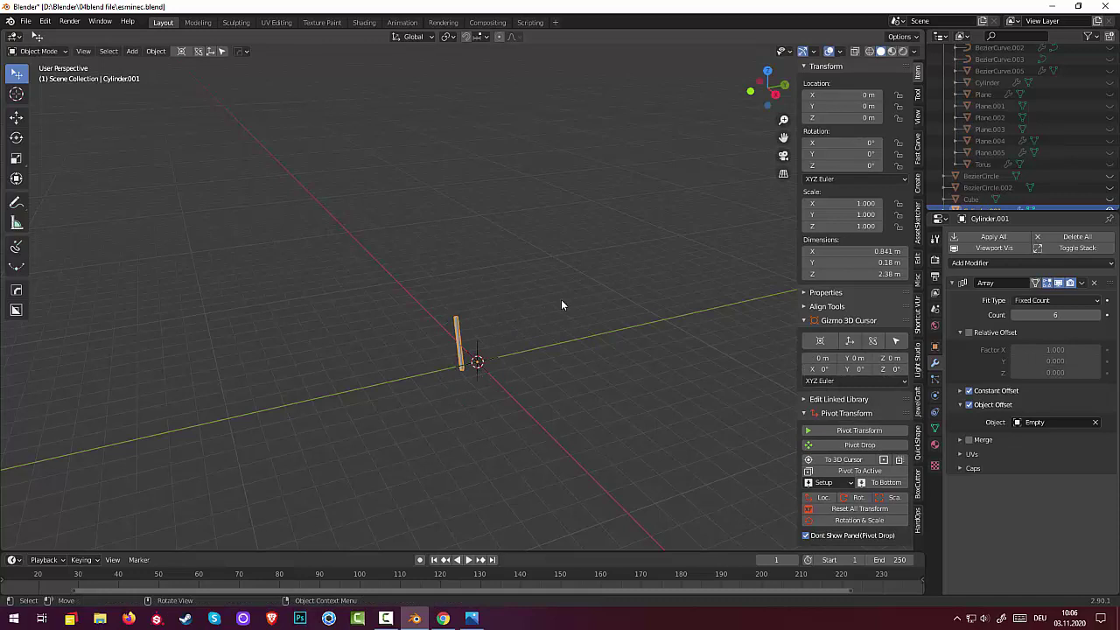
key("KP_7")
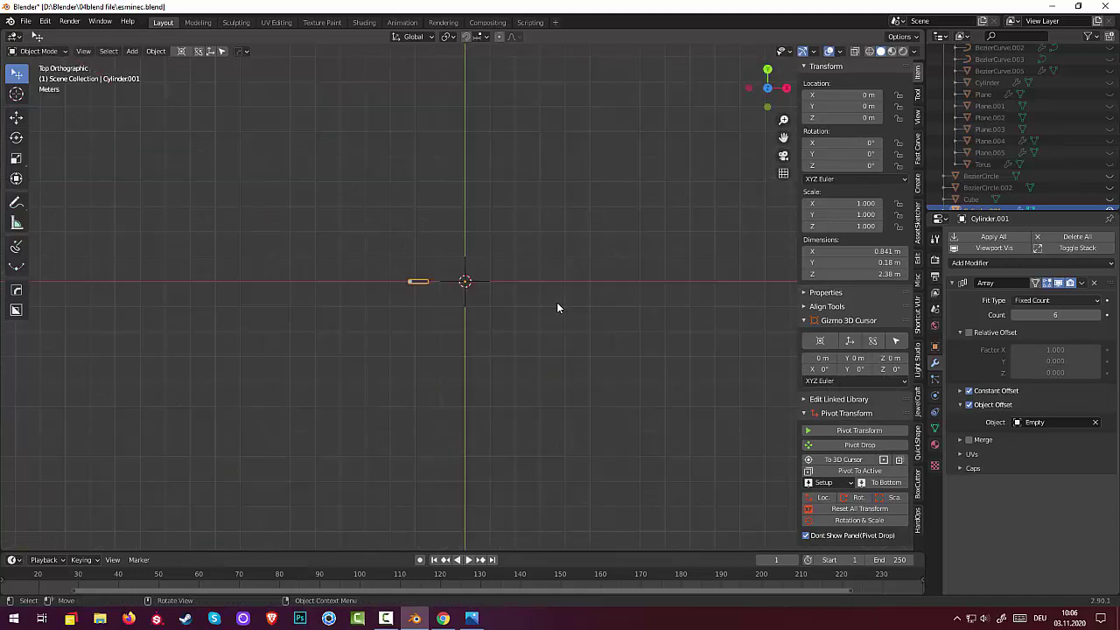
key("r")
right_click(807, 329)
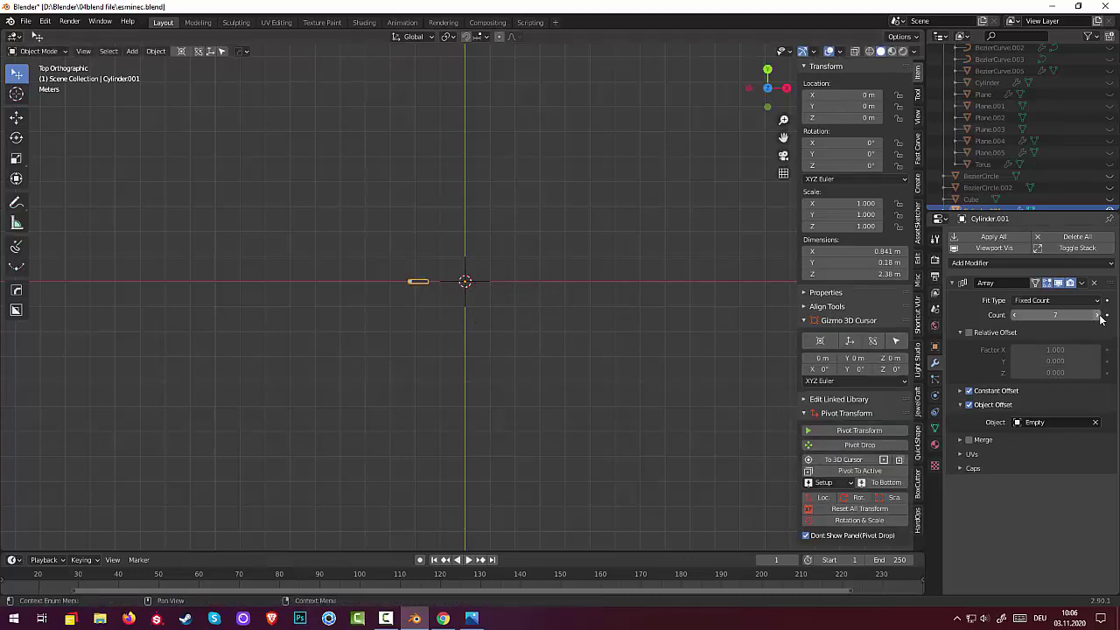
With the count at 8, rotate the rod 38.5° about Z, then drop the count back to 1.
left_click(1099, 317)
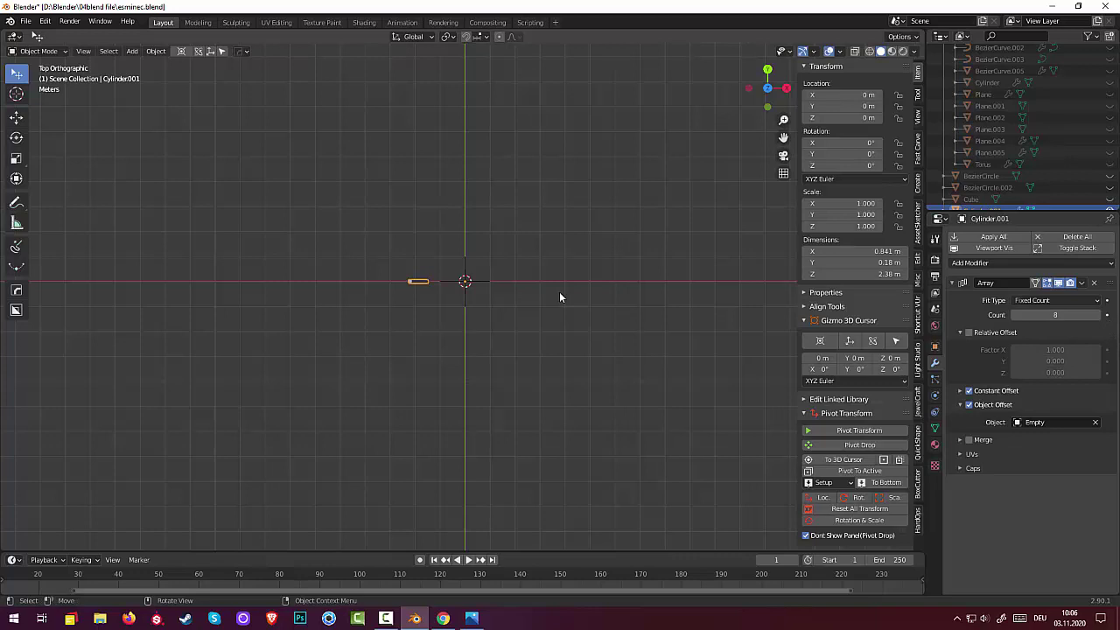
key("r")
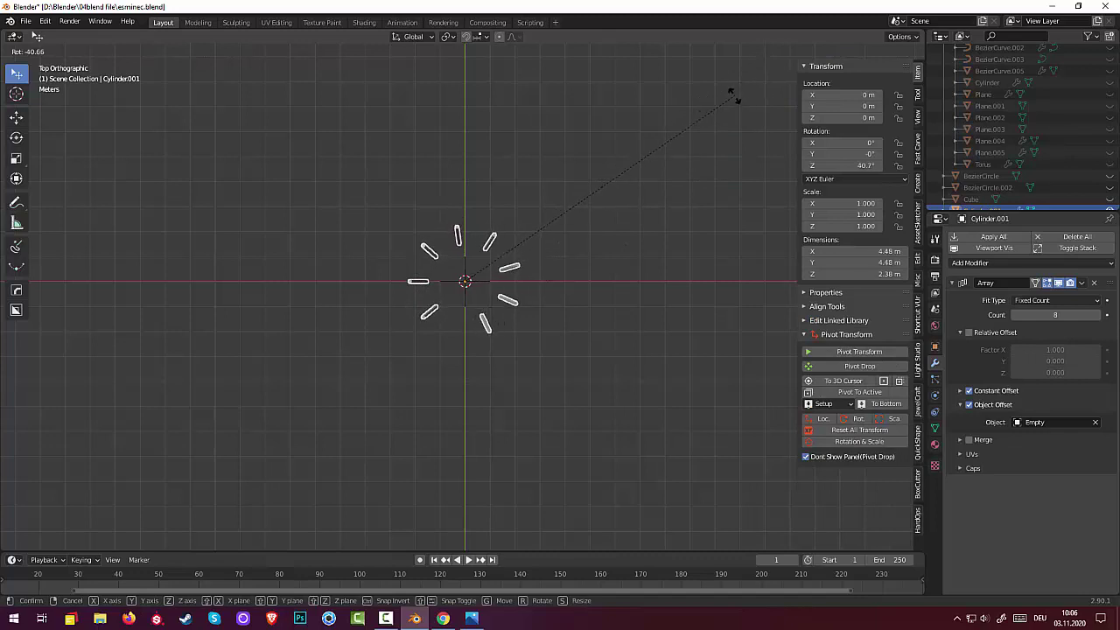
left_click(631, 182)
mouse_move(628, 233)
middle_mouse_down()
mouse_move(513, 139)
mouse_move(475, 208)
mouse_move(414, 117)
mouse_move(332, 115)
mouse_move(240, 161)
mouse_move(562, 332)
mouse_move(435, 363)
mouse_move(548, 356)
middle_mouse_up()
left_click(437, 361)
left_click_drag(1054, 322, 1006, 322)
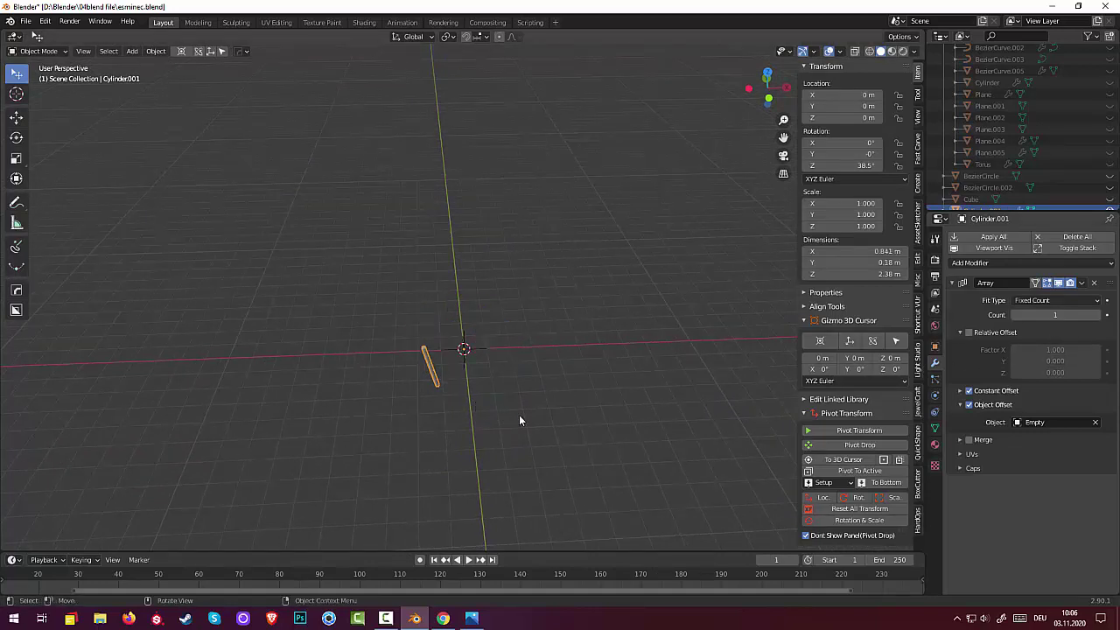
Move the rod's origin to its geometry, rotate it, then return the origin to the 3D cursor.
key("r")
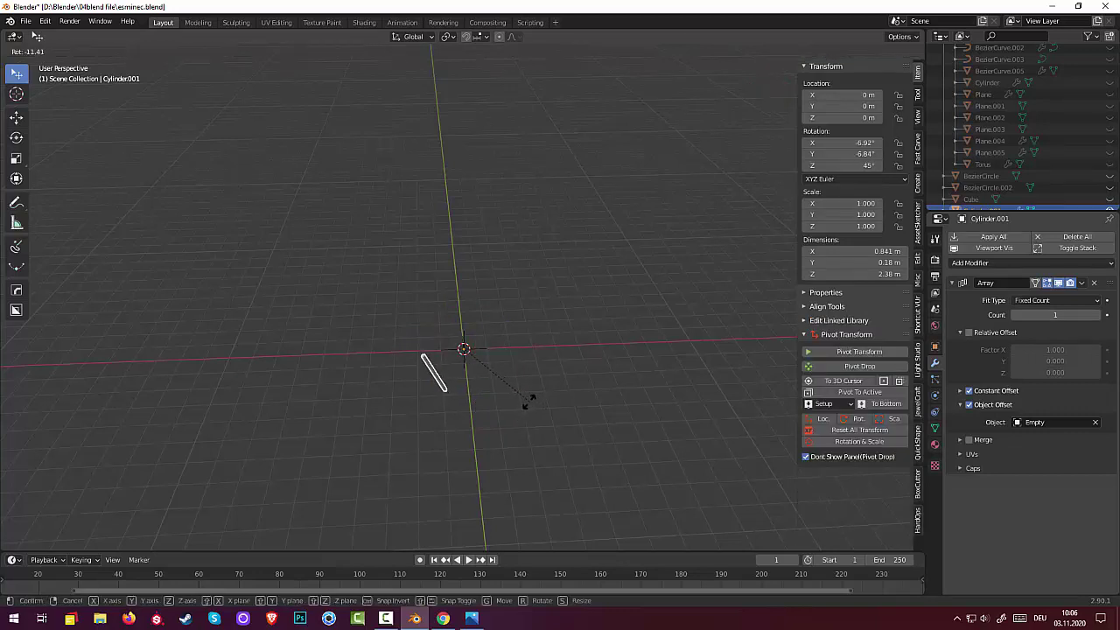
key("z")
left_click(508, 411)
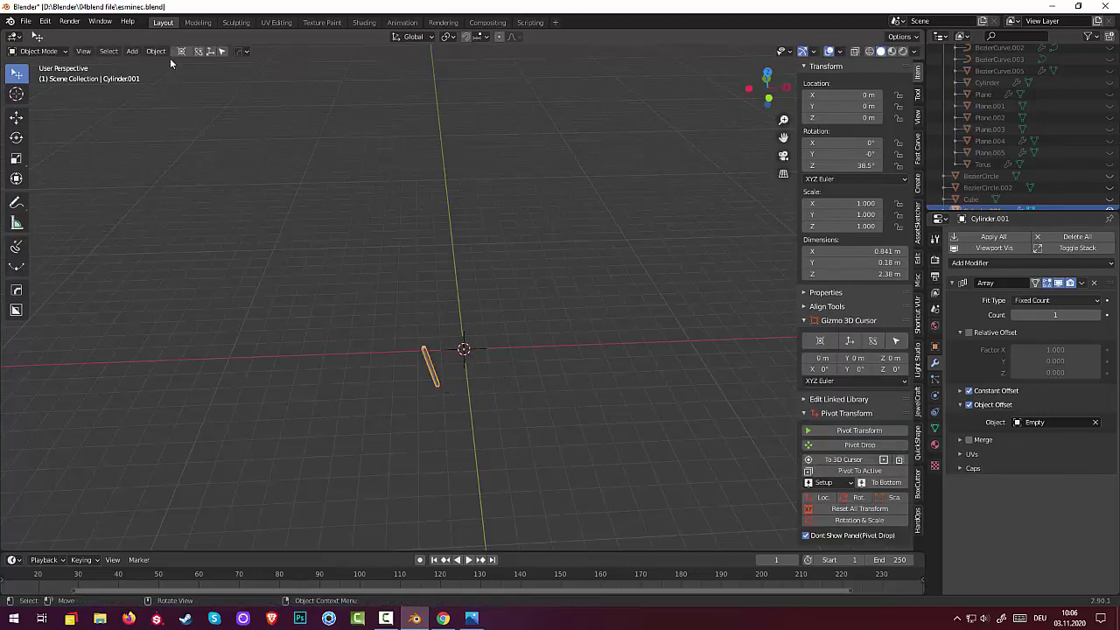
left_click(157, 51)
mouse_move(174, 76)
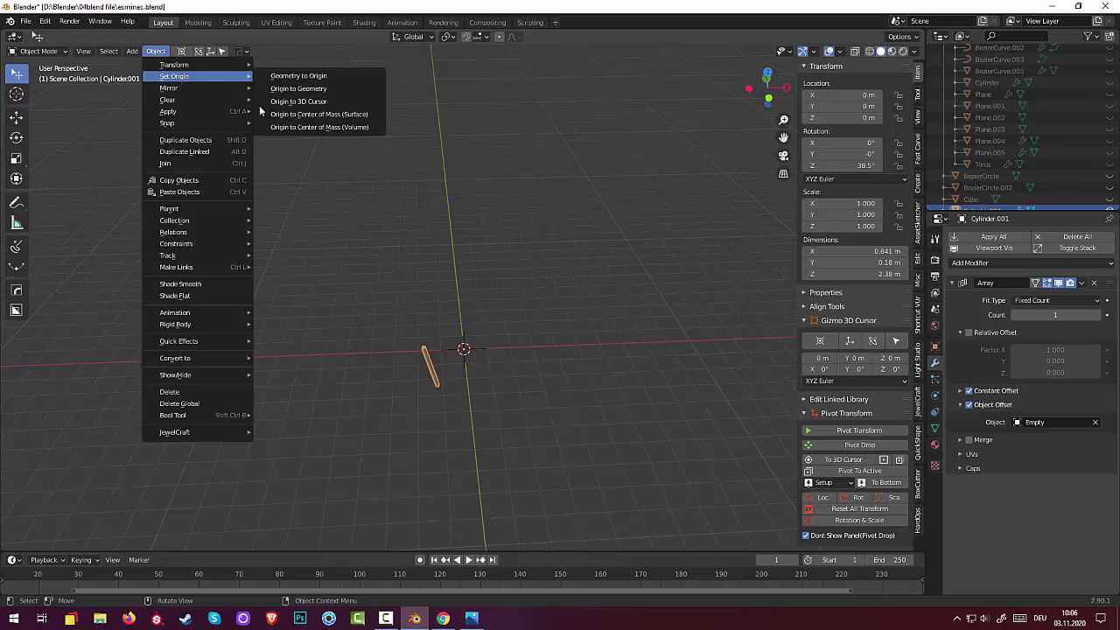
left_click(306, 89)
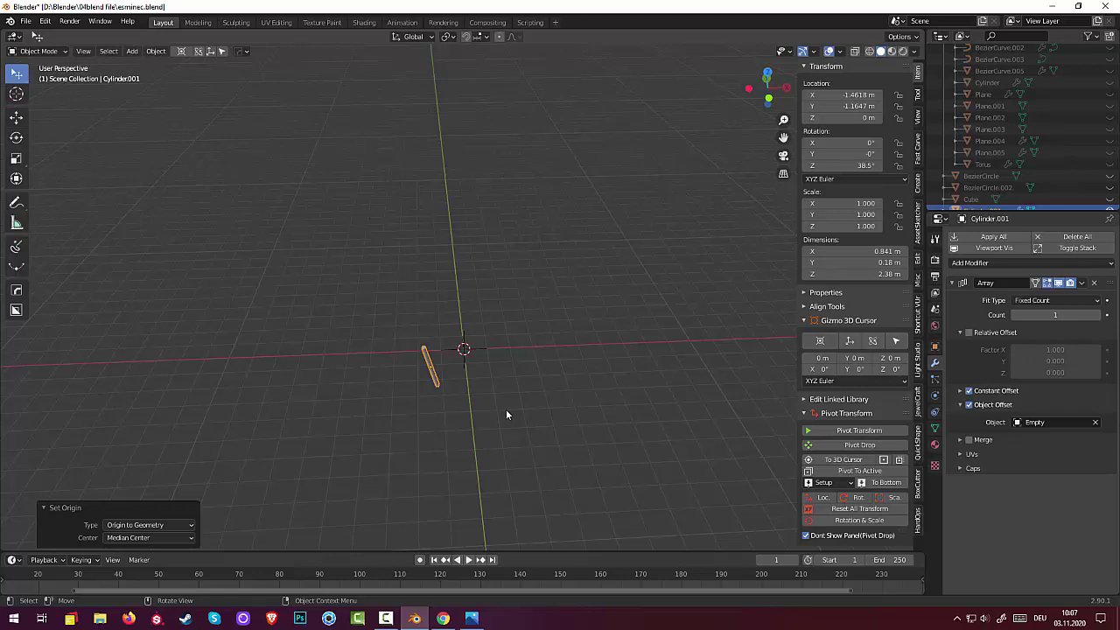
key("r")
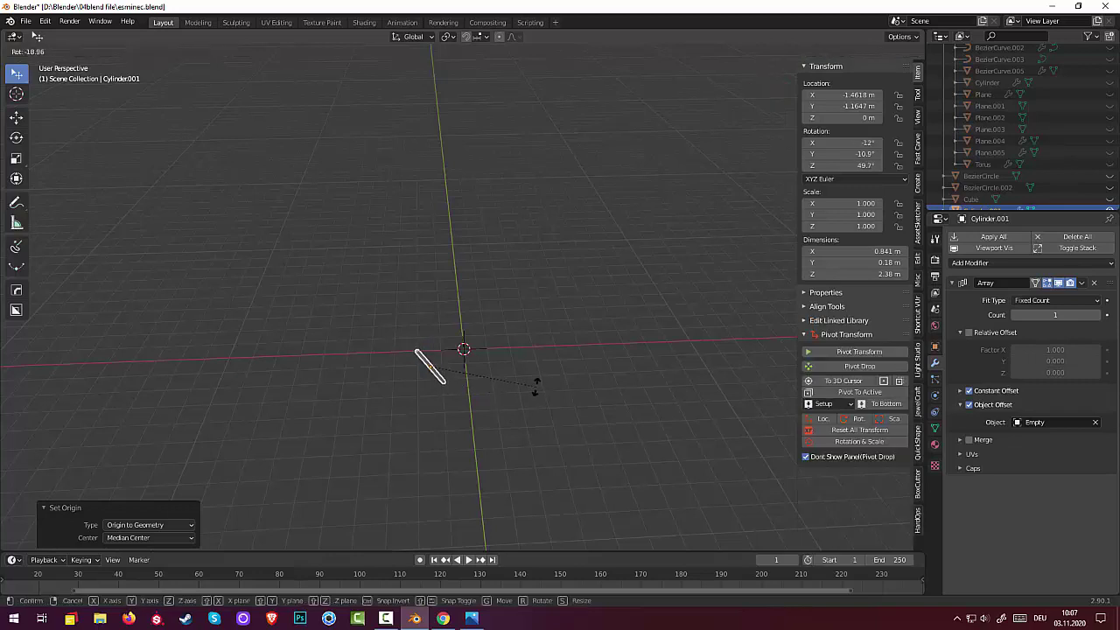
left_click(528, 385)
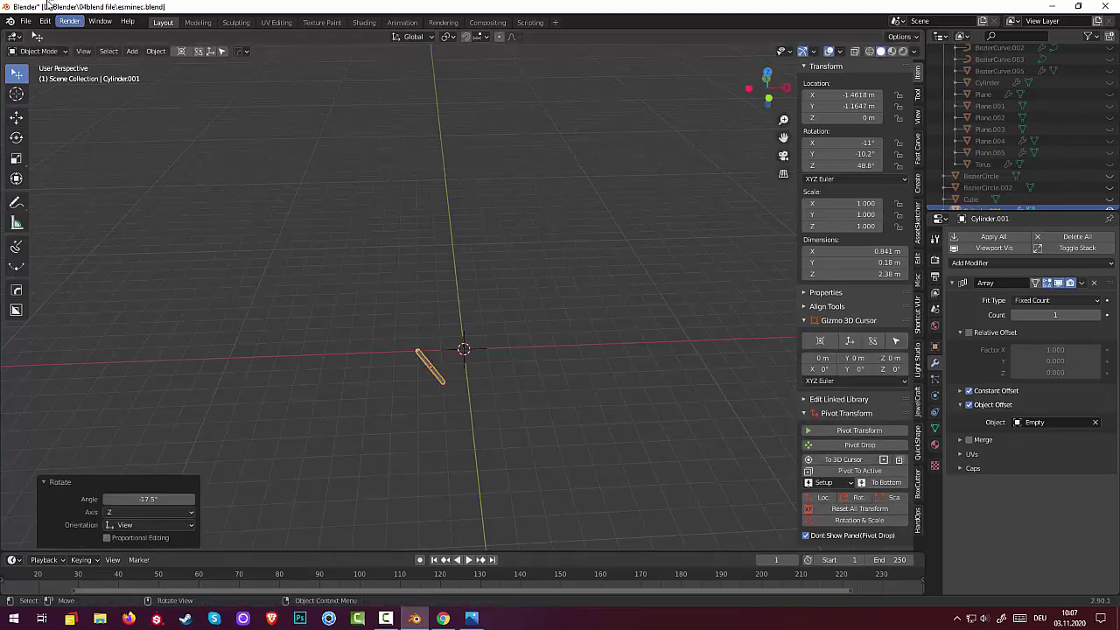
left_click(155, 51)
mouse_move(175, 76)
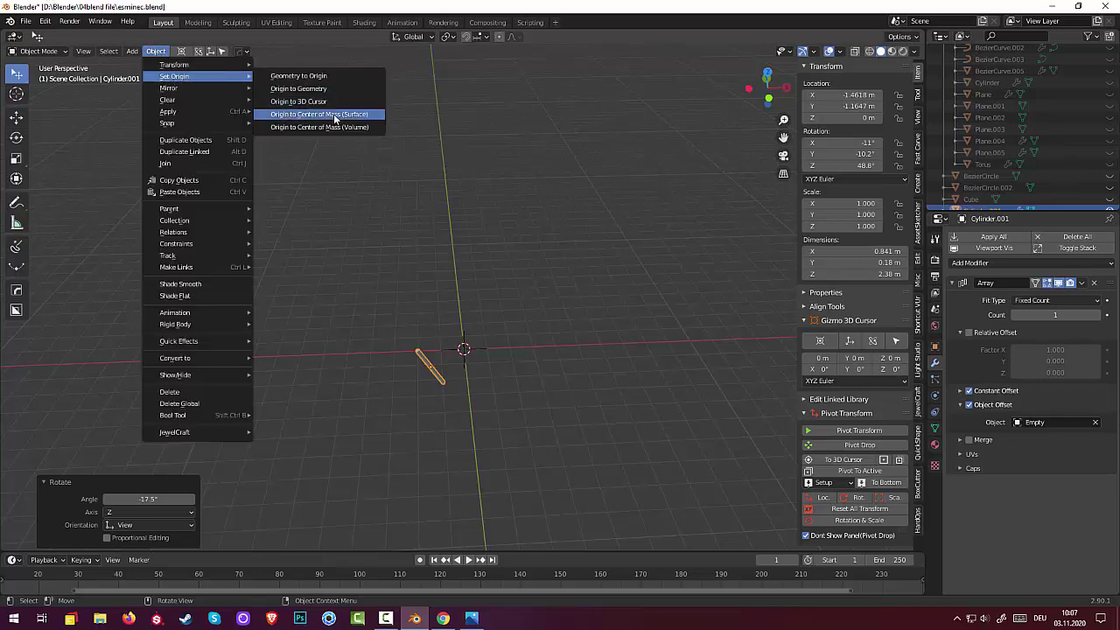
left_click(327, 100)
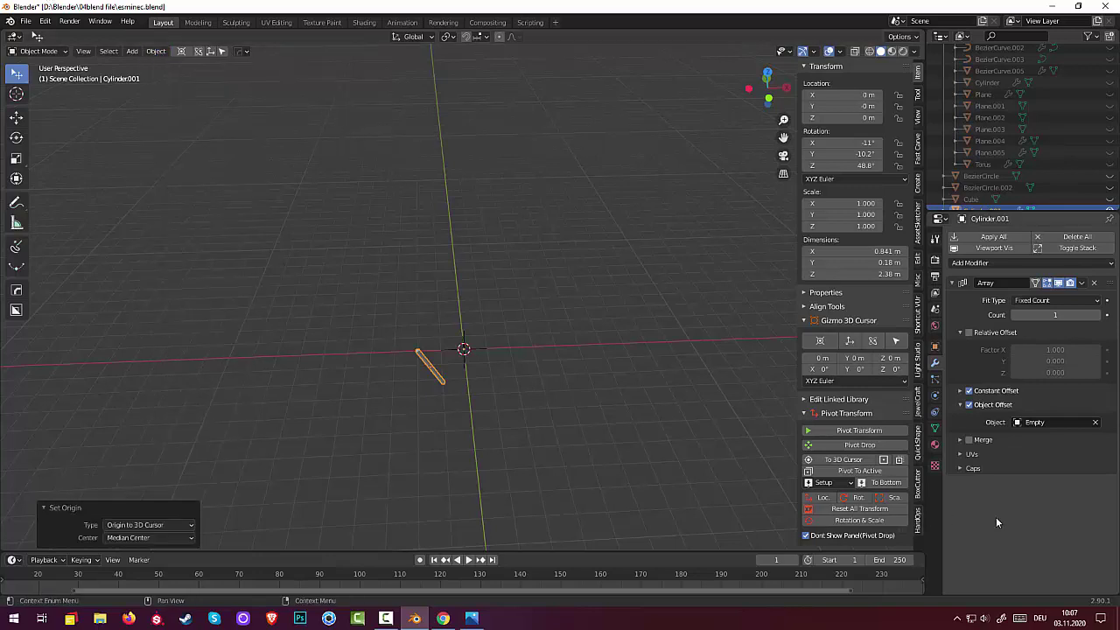
Try array counts of 15, 1 and 4 in top view, then clear the rod's X and Y tilt.
mouse_move(1055, 314)
left_mouse_down()
mouse_move(1094, 314)
mouse_move(1058, 314)
left_mouse_up()
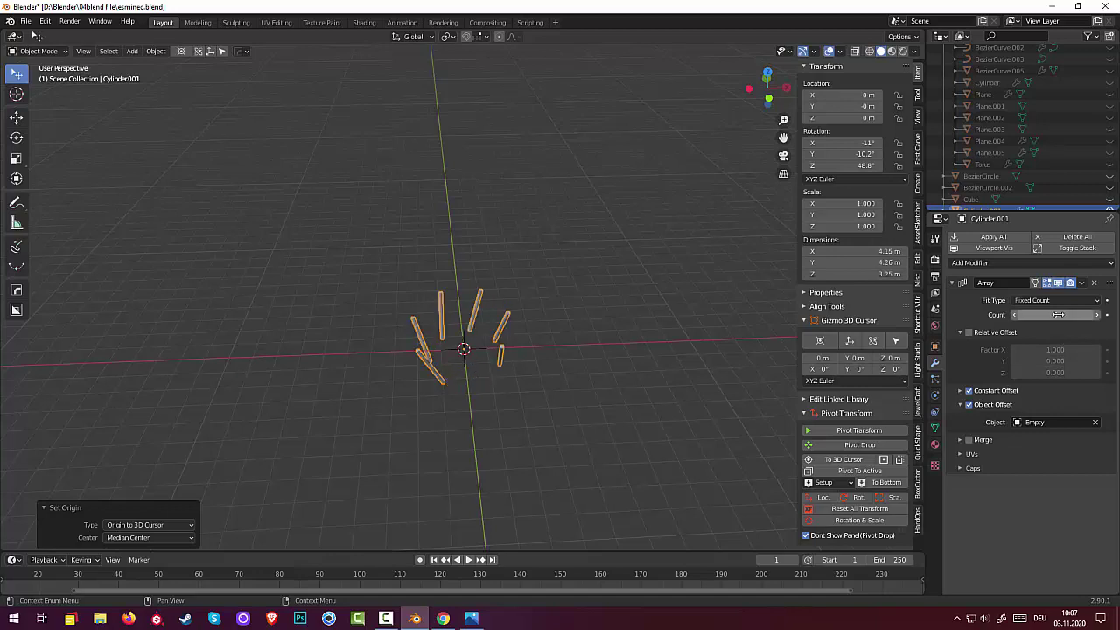
left_click_drag(1055, 314, 1019, 314)
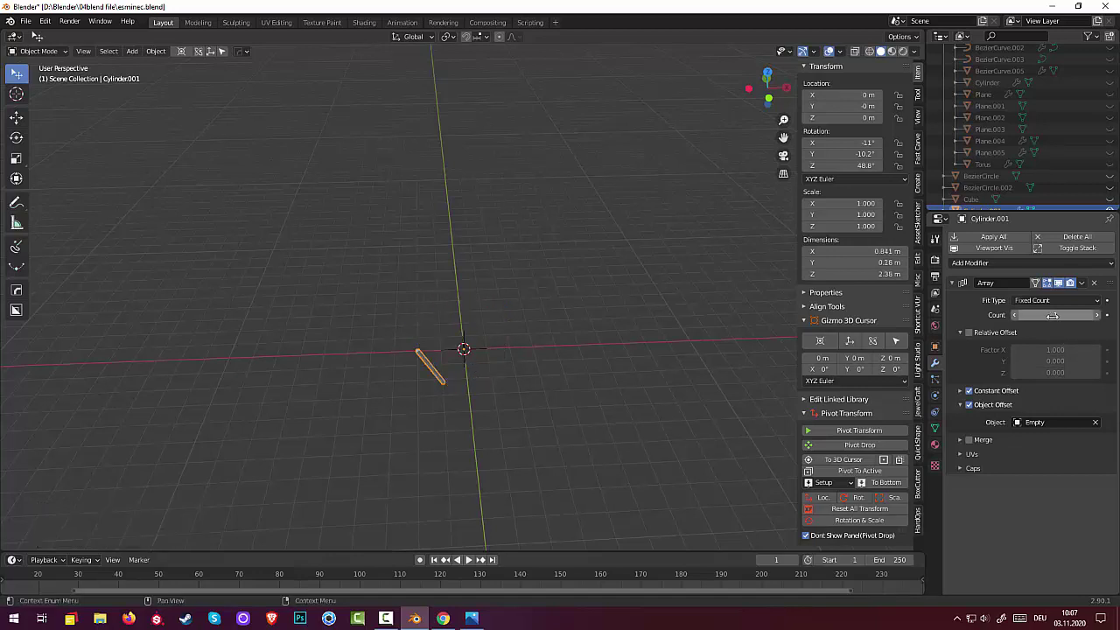
key("KP_7")
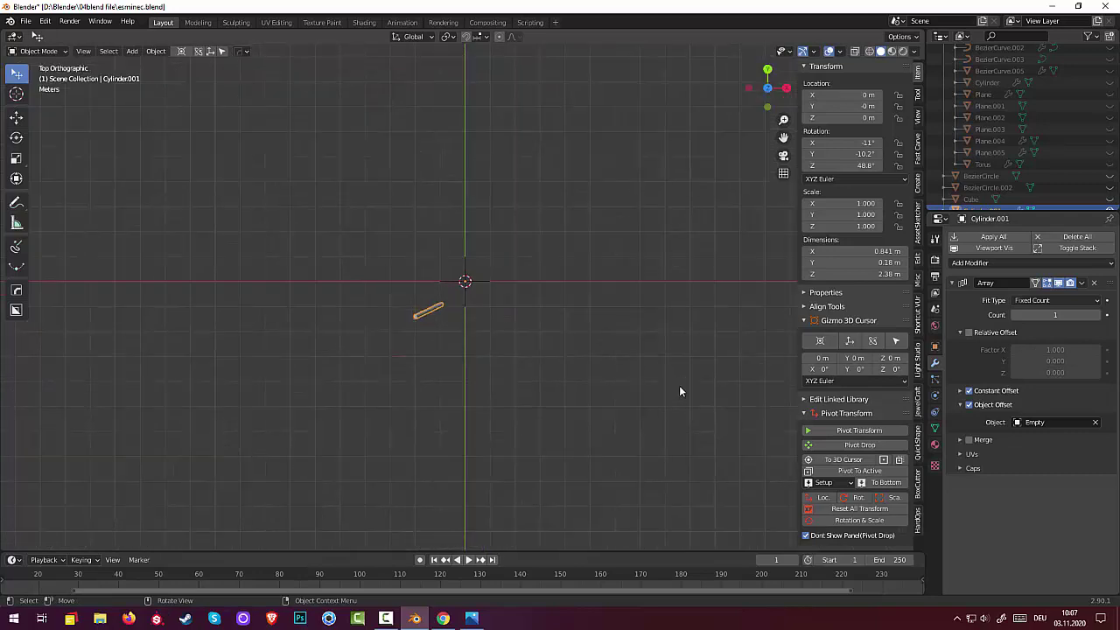
mouse_move(1055, 315)
left_mouse_down()
mouse_move(1102, 314)
mouse_move(1019, 314)
left_mouse_up()
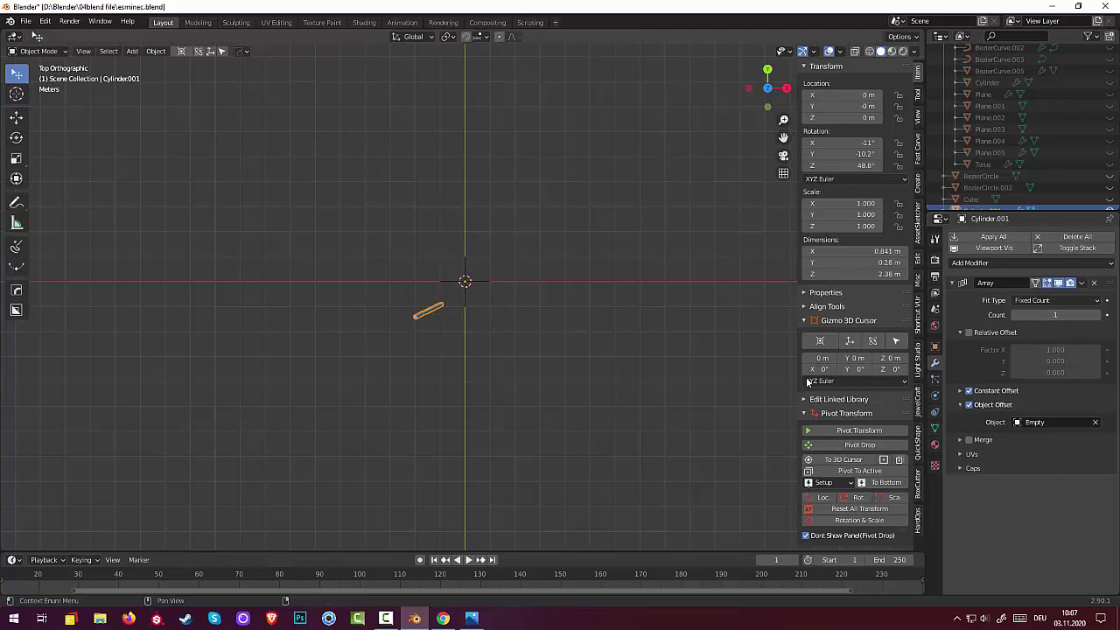
left_click(815, 432)
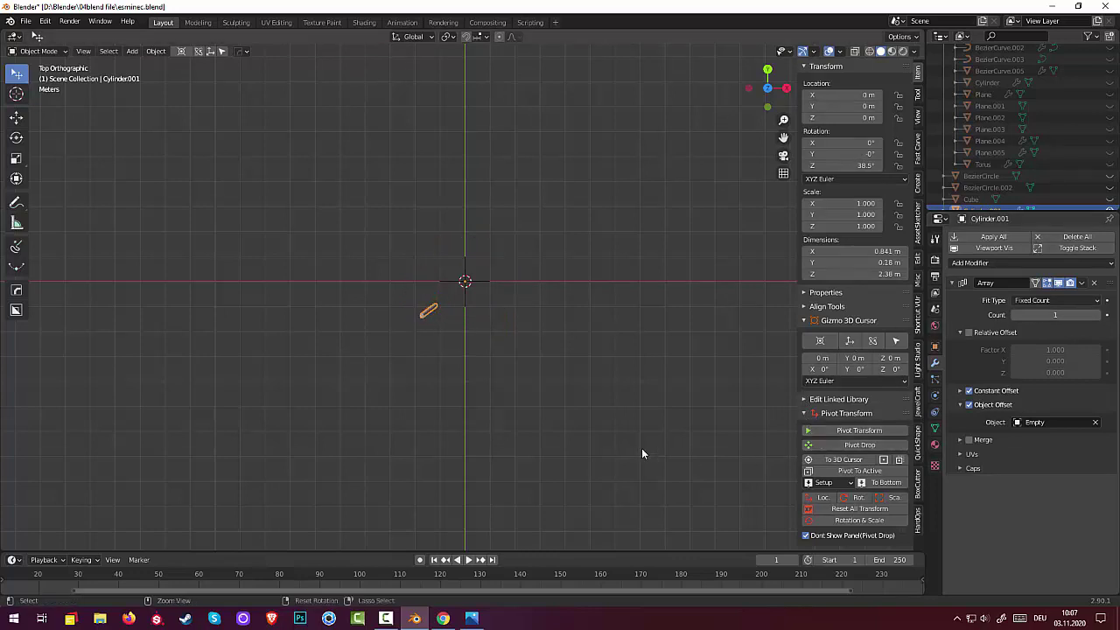
Apply the Array modifier at count 8, making a permanent 4.52 × 4.52 m ring of rods.
mouse_move(643, 452)
middle_mouse_down()
mouse_move(628, 319)
mouse_move(636, 348)
middle_mouse_up()
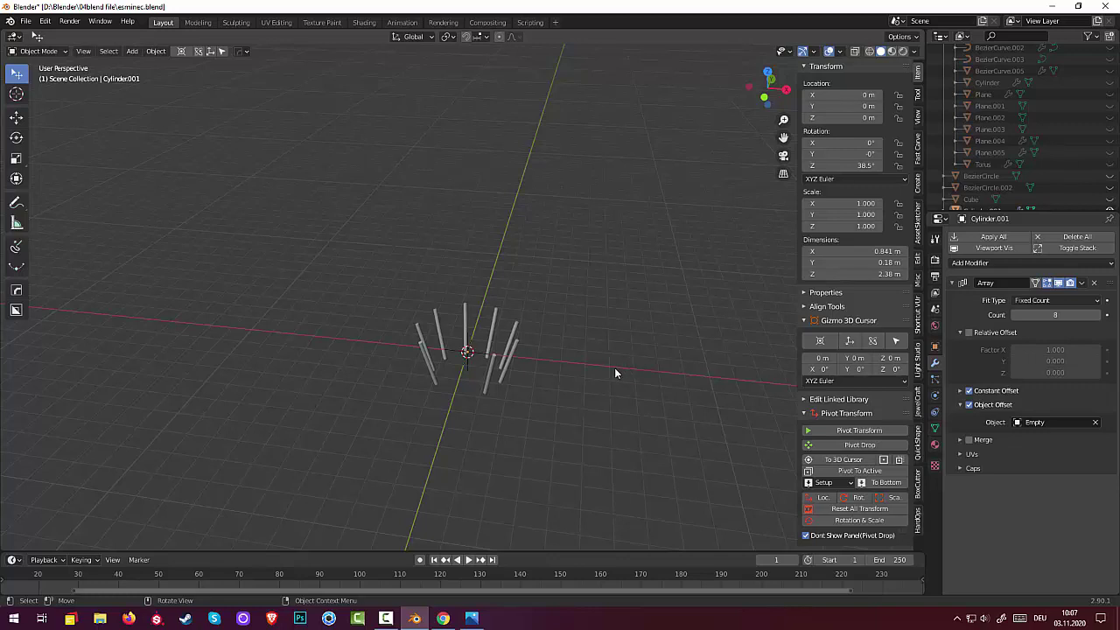
mouse_move(615, 373)
middle_mouse_down()
mouse_move(660, 352)
mouse_move(705, 371)
mouse_move(644, 347)
mouse_move(634, 328)
mouse_move(780, 337)
middle_mouse_up()
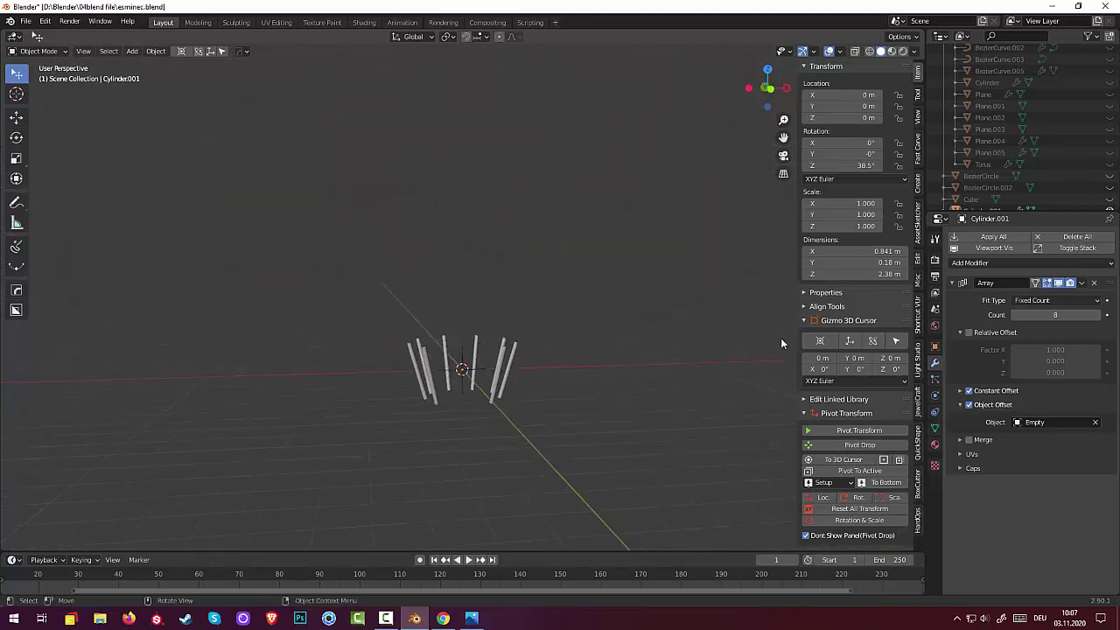
left_click(1082, 284)
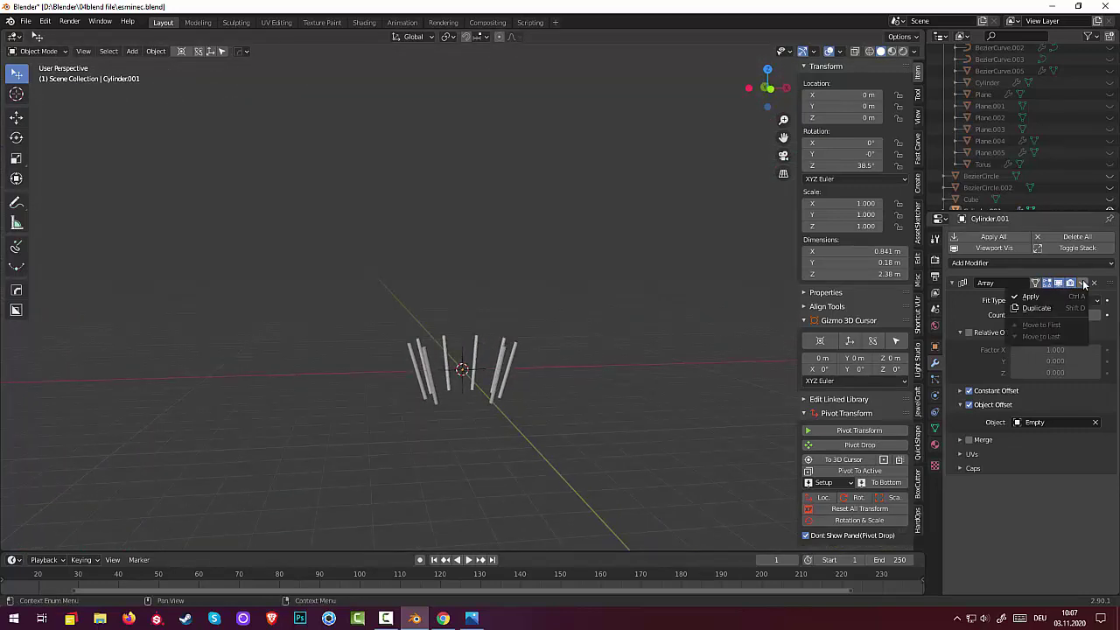
left_click(1037, 301)
mouse_move(726, 331)
middle_mouse_down()
mouse_move(505, 367)
mouse_move(496, 357)
middle_mouse_up()
left_click(503, 371)
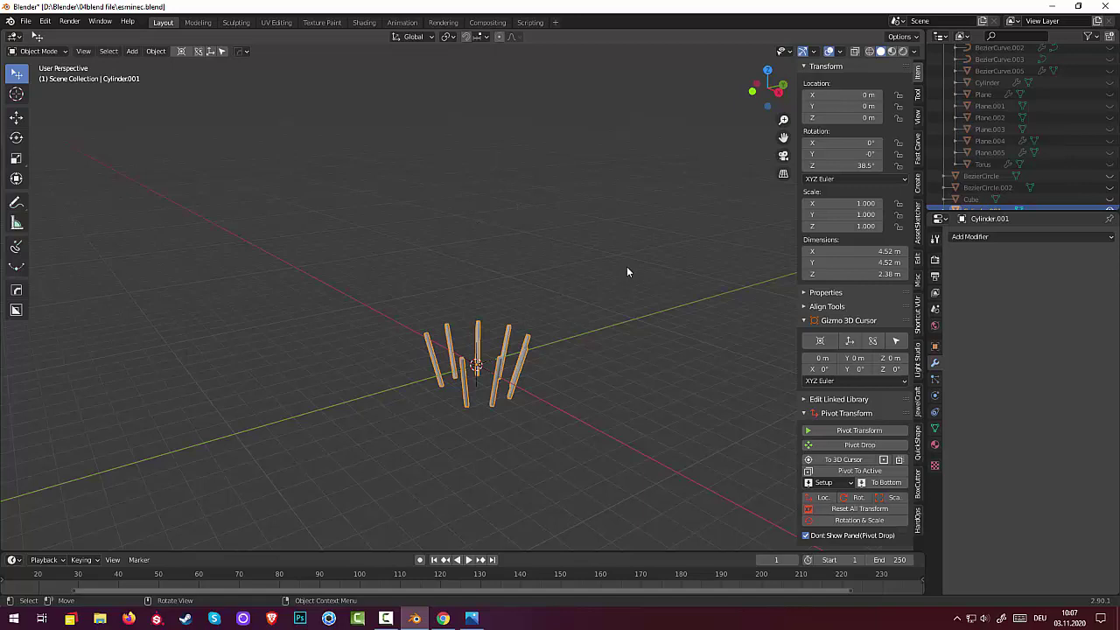
Scale the eight rods to 0.581 on Z (1.38 m tall), then bring up the Add menu in top view.
key("s")
key("z")
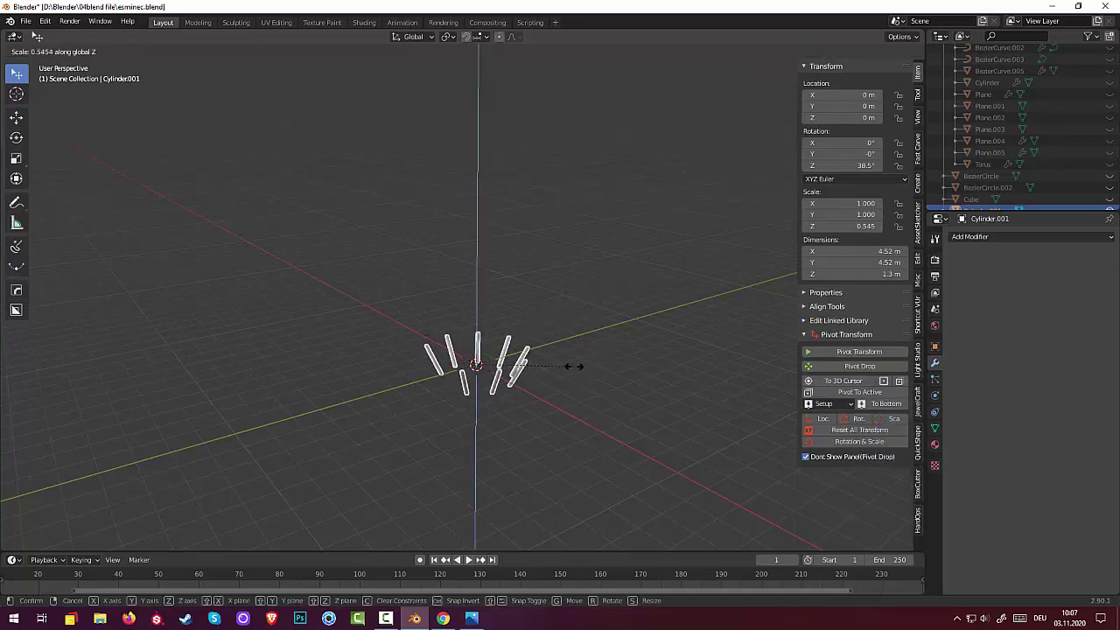
left_click(580, 367)
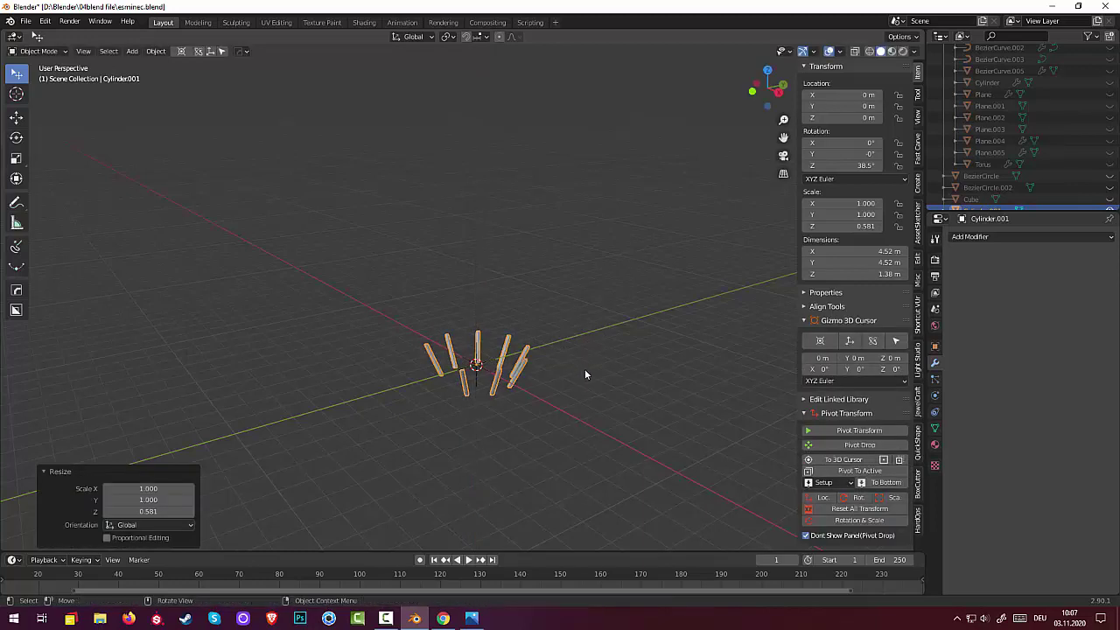
mouse_move(584, 368)
middle_mouse_down()
mouse_move(646, 406)
mouse_move(686, 403)
mouse_move(663, 387)
mouse_move(531, 383)
mouse_move(584, 418)
mouse_move(684, 419)
middle_mouse_up()
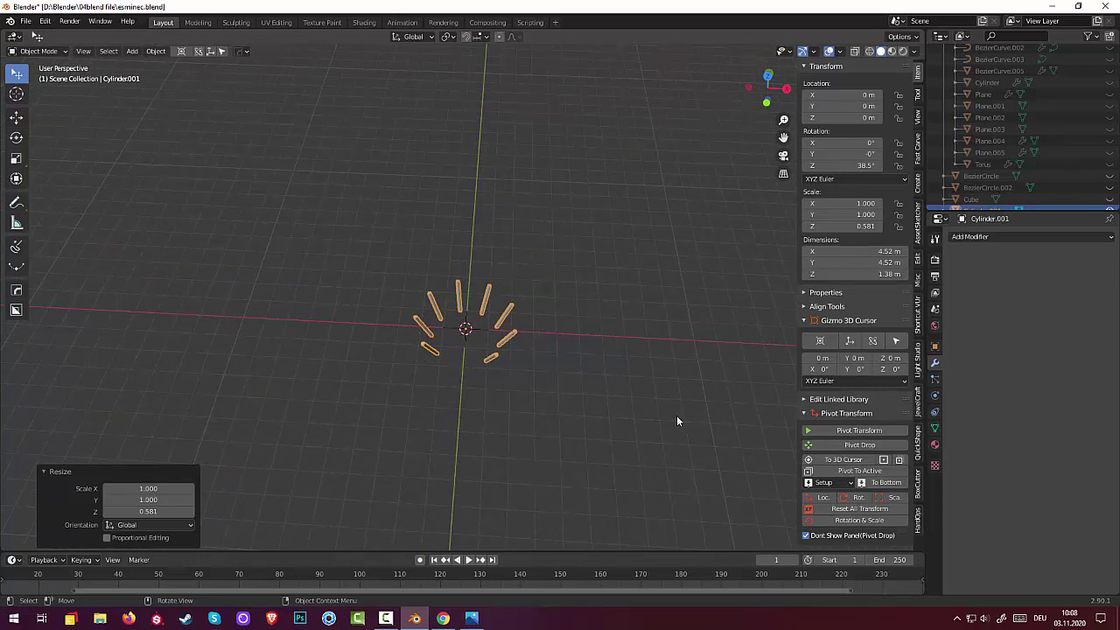
key("KP_7")
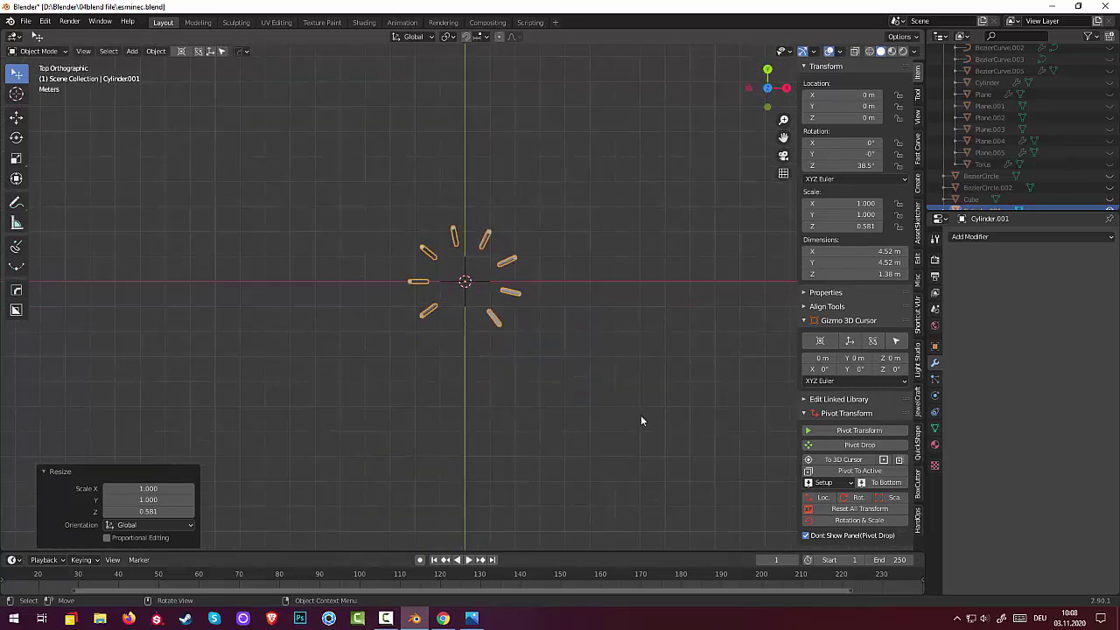
key("shift+a")
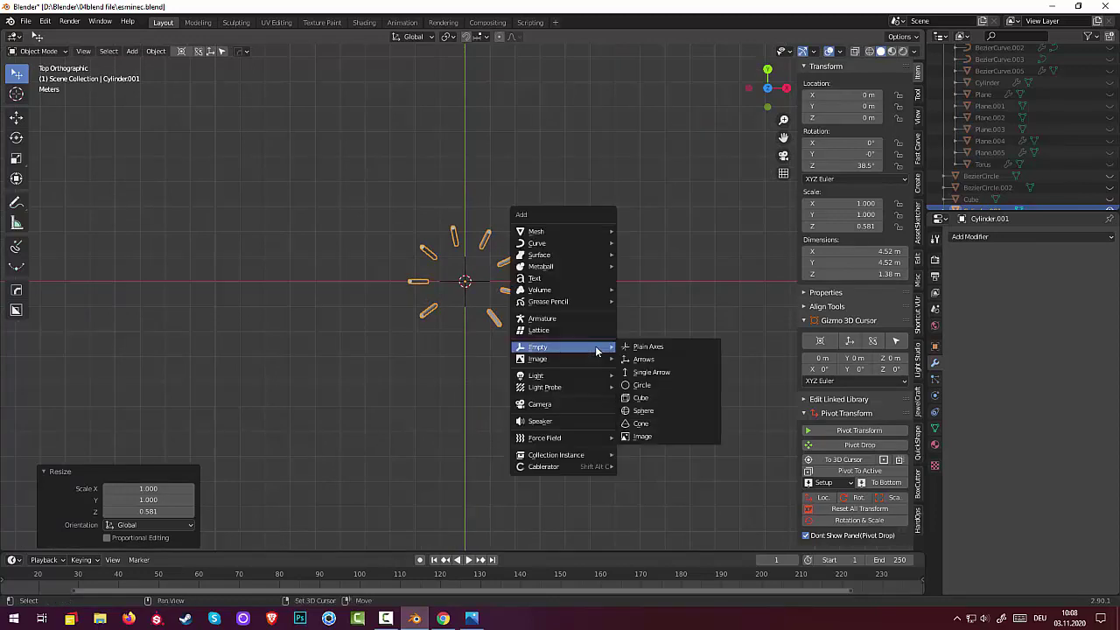
mouse_move(537, 244)
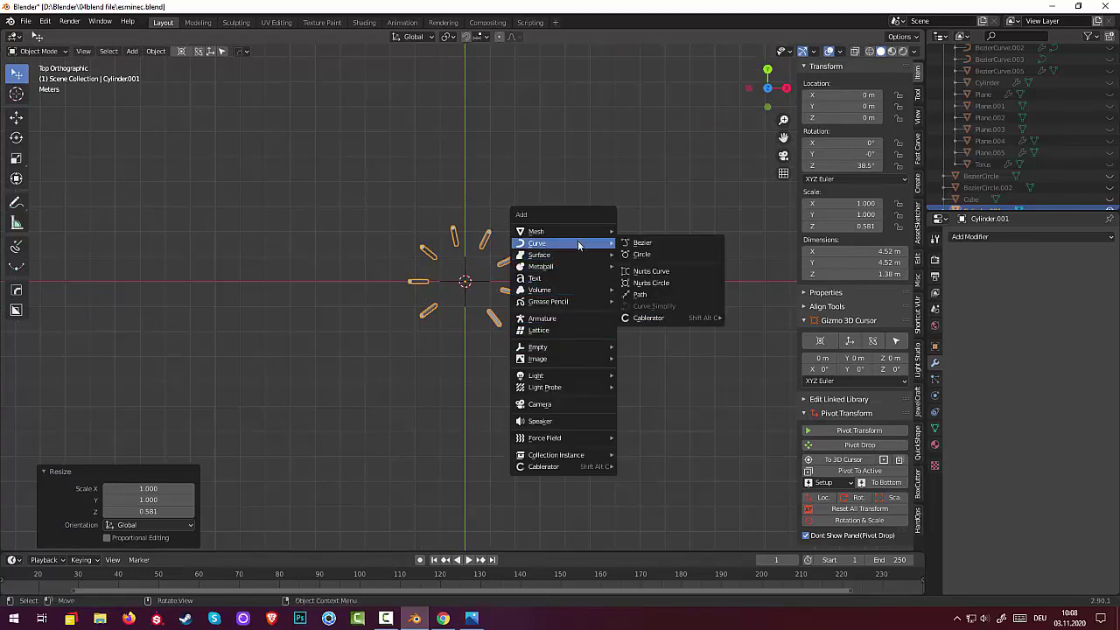
Add a Bezier circle at the origin and scale it to 2.135.
left_click(637, 259)
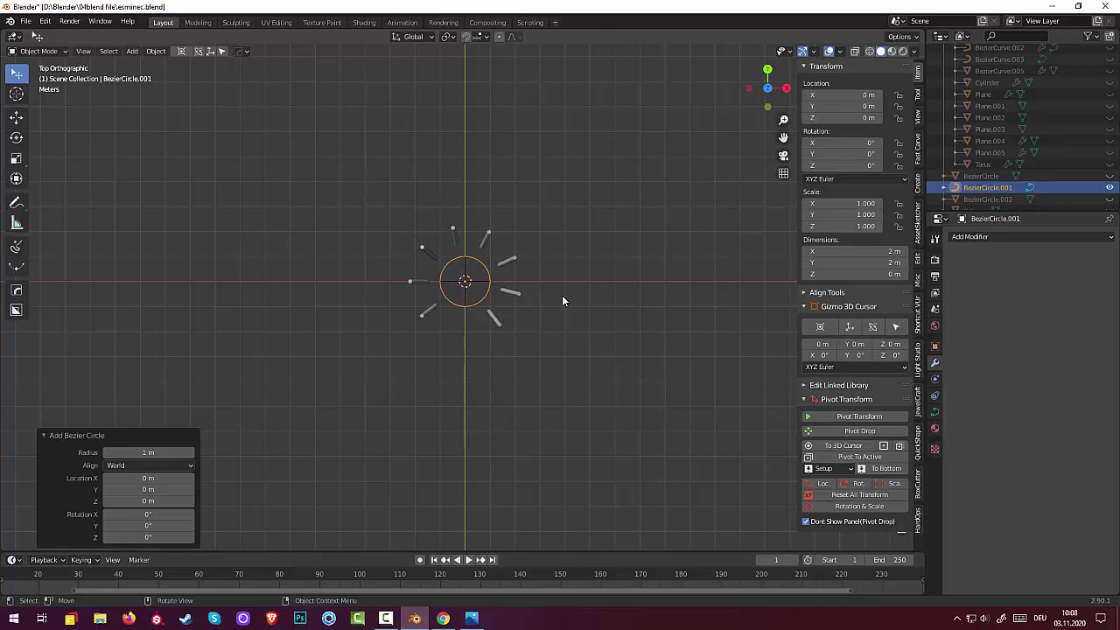
key("s")
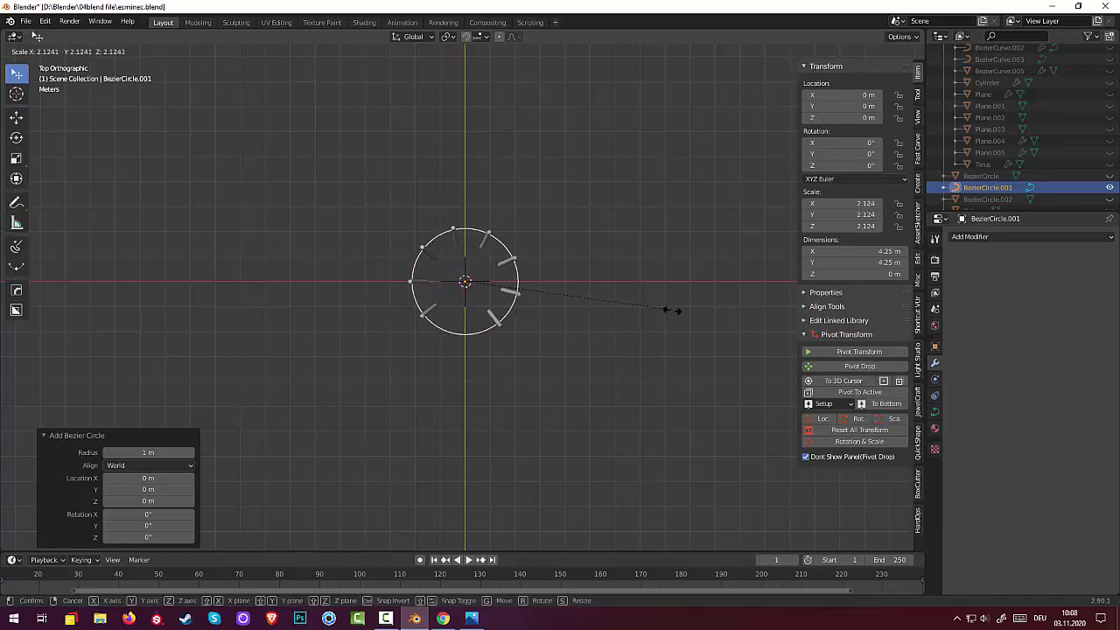
left_click(667, 316)
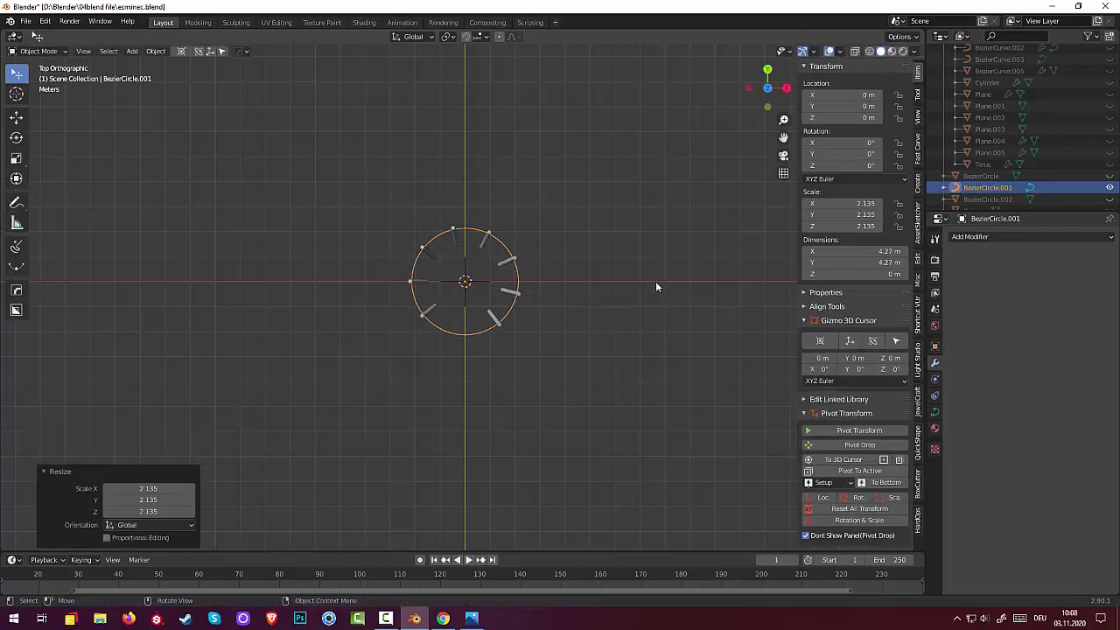
mouse_move(655, 282)
middle_mouse_down()
mouse_move(569, 210)
mouse_move(558, 187)
middle_mouse_up()
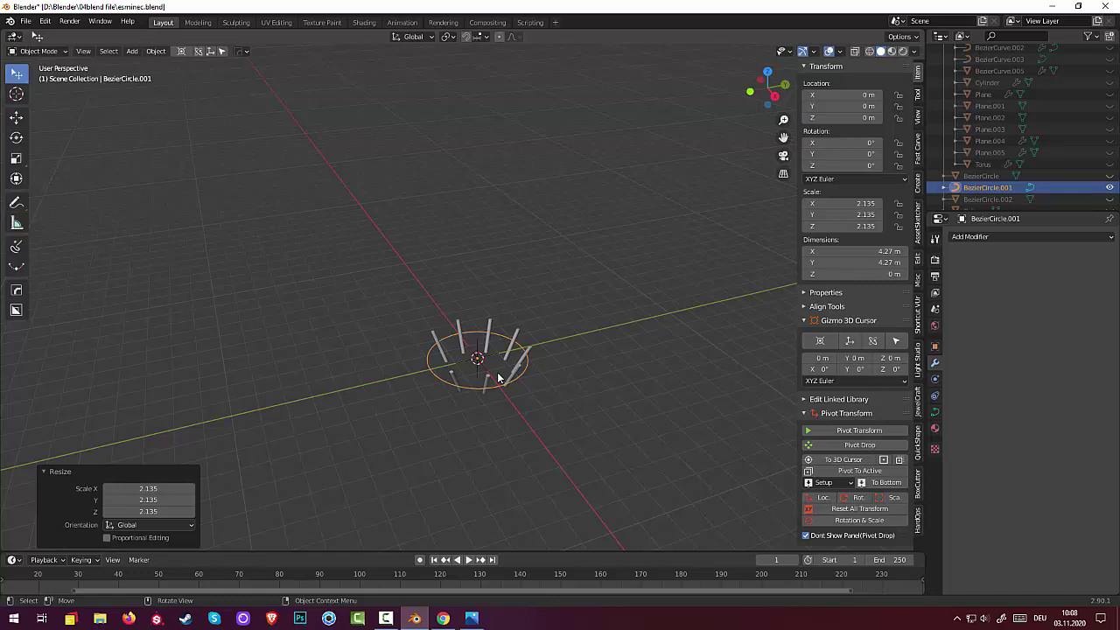
Raise the circle 0.65 m to the rod tops and enlarge it slightly to about 2.218.
key("g")
key("z")
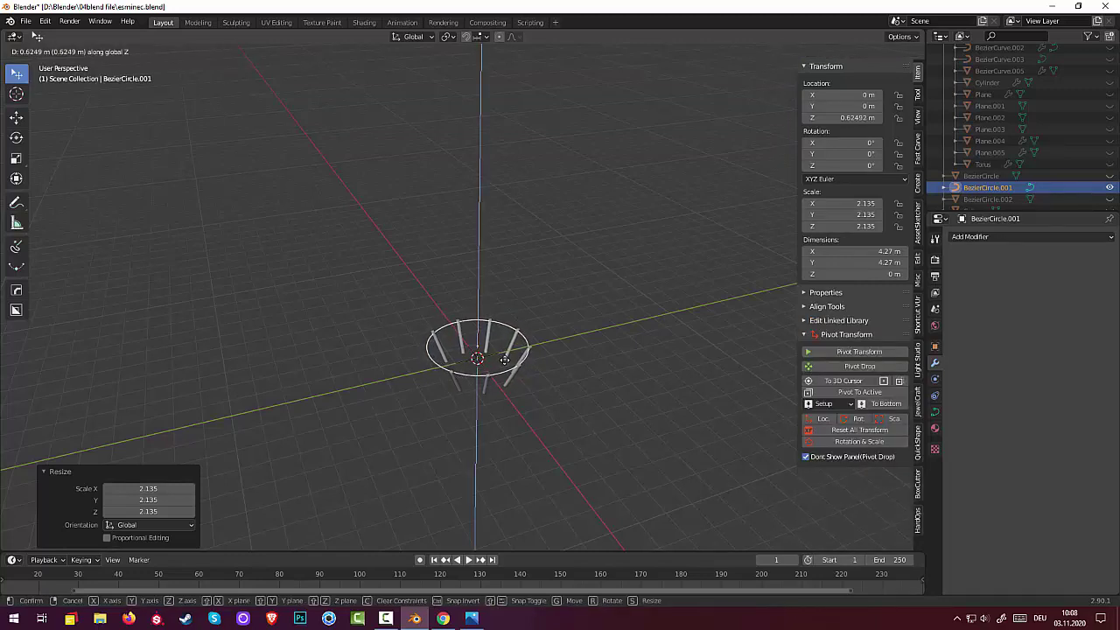
left_click(506, 359)
middle_click_drag(539, 360, 526, 411)
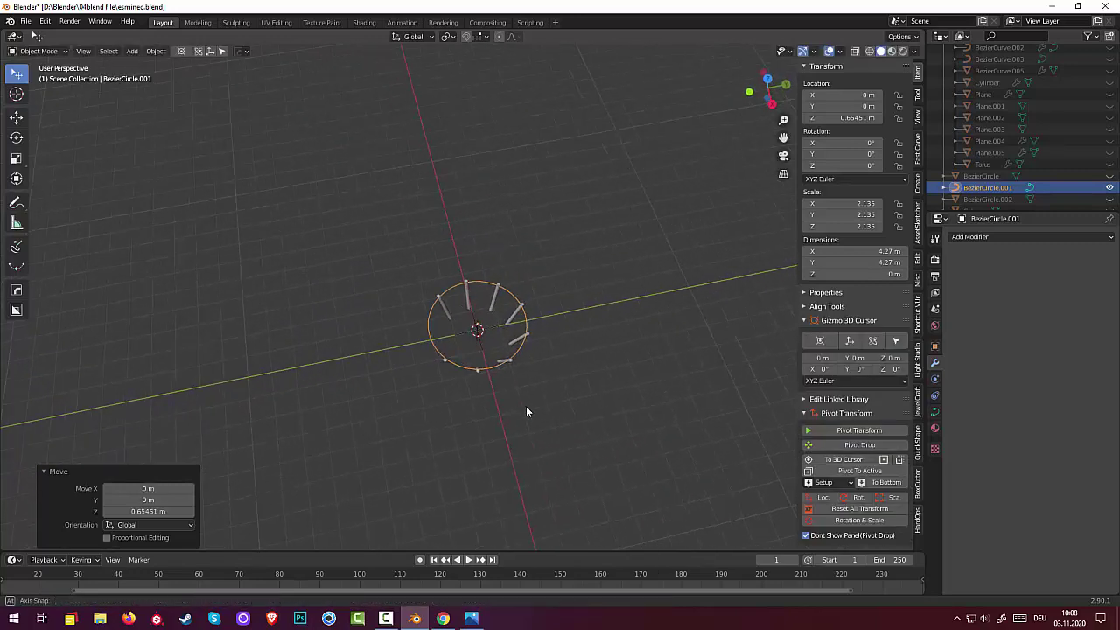
scroll(560, 395, "up", 3)
middle_click_drag(586, 382, 673, 351)
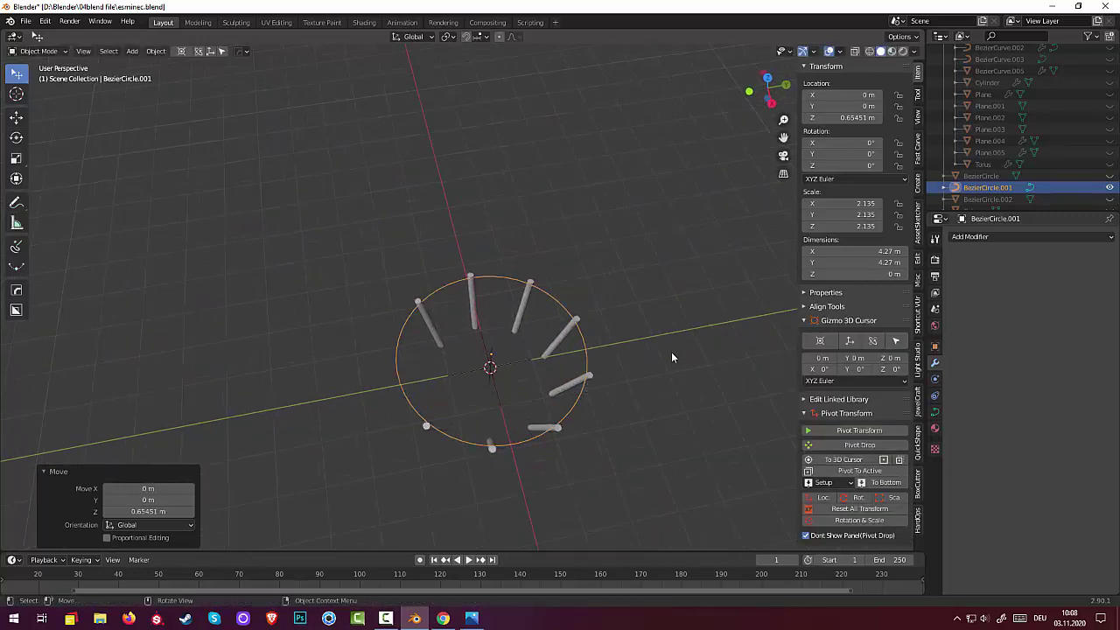
key("s")
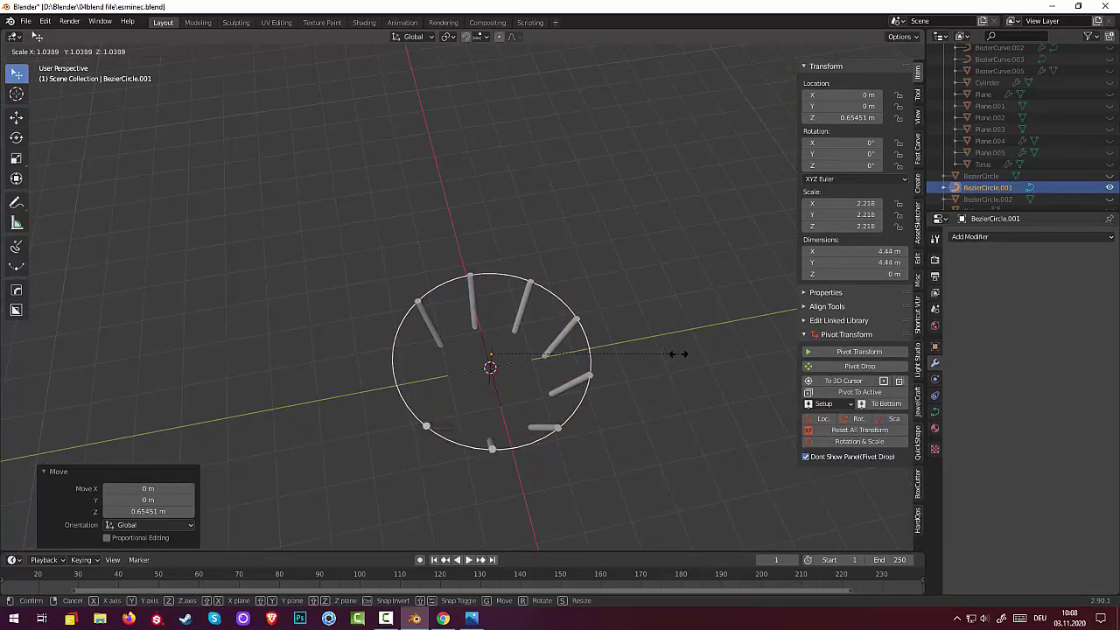
left_click(678, 354)
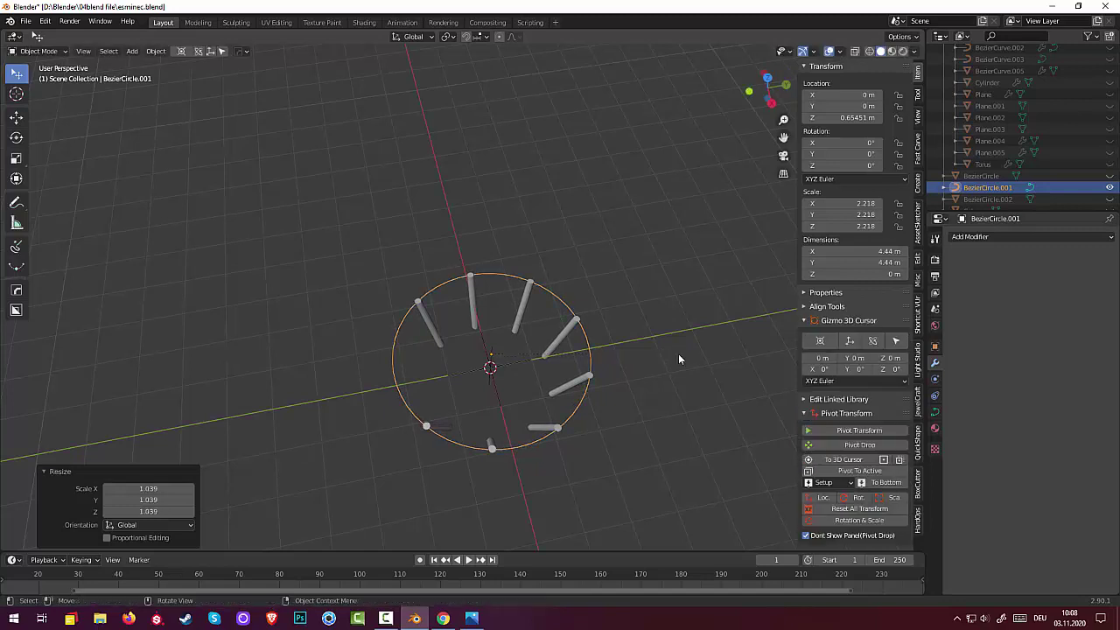
mouse_move(676, 354)
middle_mouse_down()
mouse_move(644, 267)
mouse_move(592, 253)
mouse_move(419, 352)
mouse_move(306, 316)
mouse_move(288, 326)
mouse_move(555, 315)
mouse_move(727, 405)
middle_mouse_up()
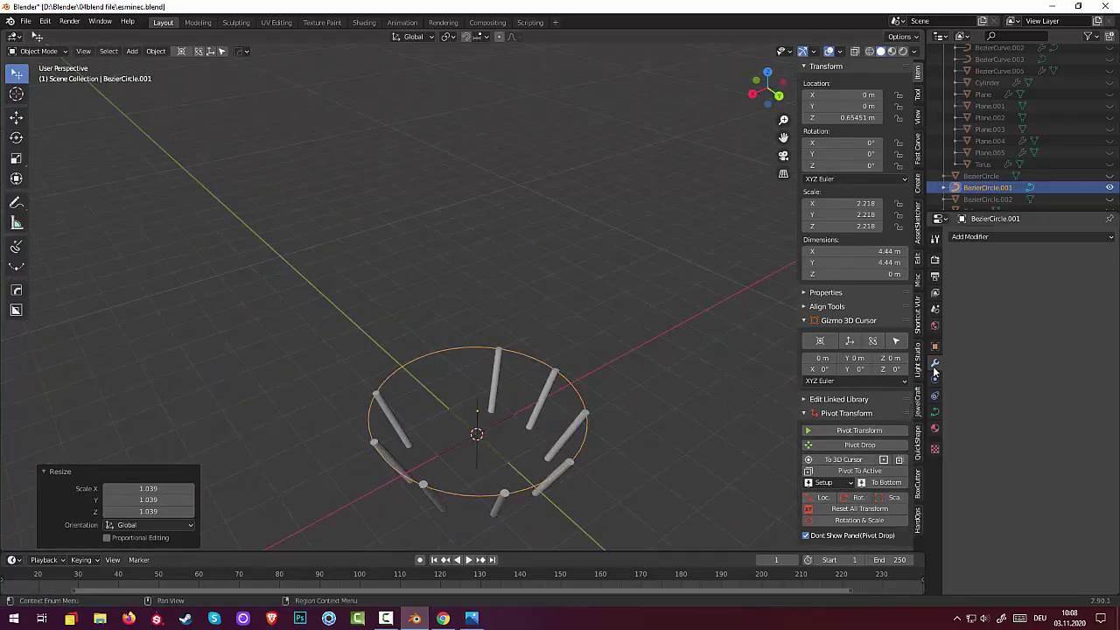
Set the circle curve's bevel depth to 0.03 m to form a round rail.
left_click(934, 411)
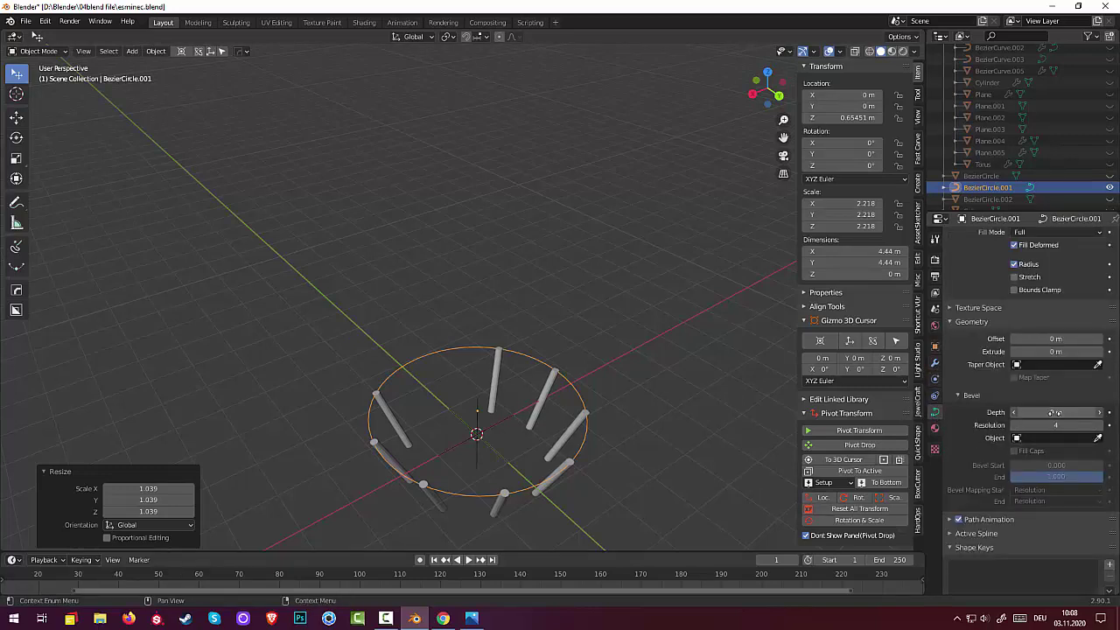
left_click_drag(1055, 412, 1076, 412)
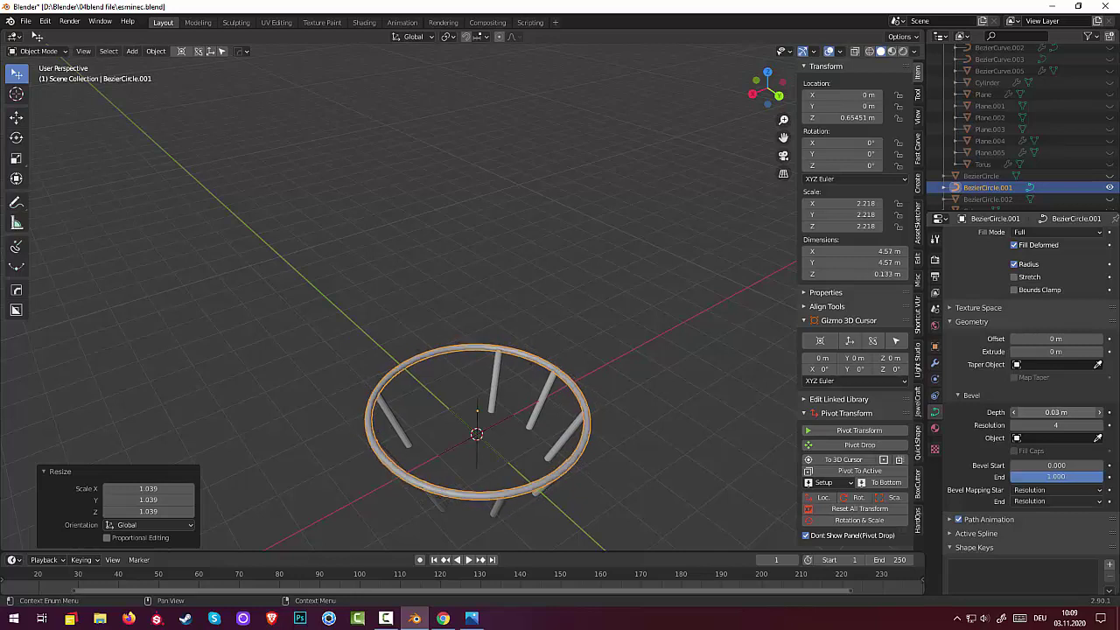
left_click_drag(1055, 412, 1041, 412)
left_click(718, 466)
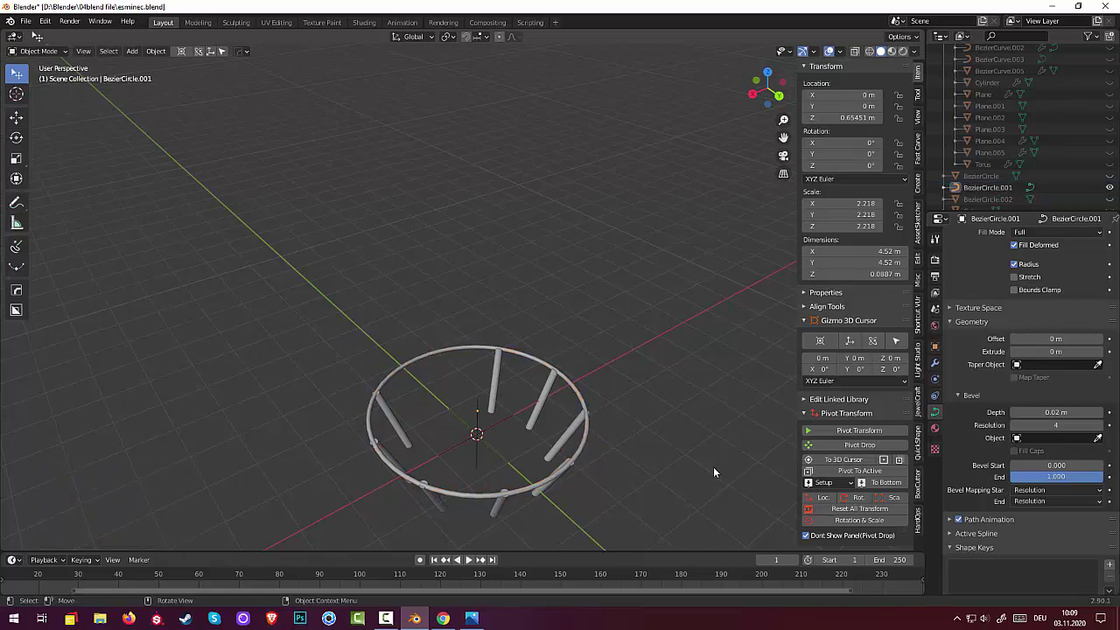
mouse_move(713, 466)
middle_mouse_down()
mouse_move(803, 401)
mouse_move(958, 463)
middle_mouse_up()
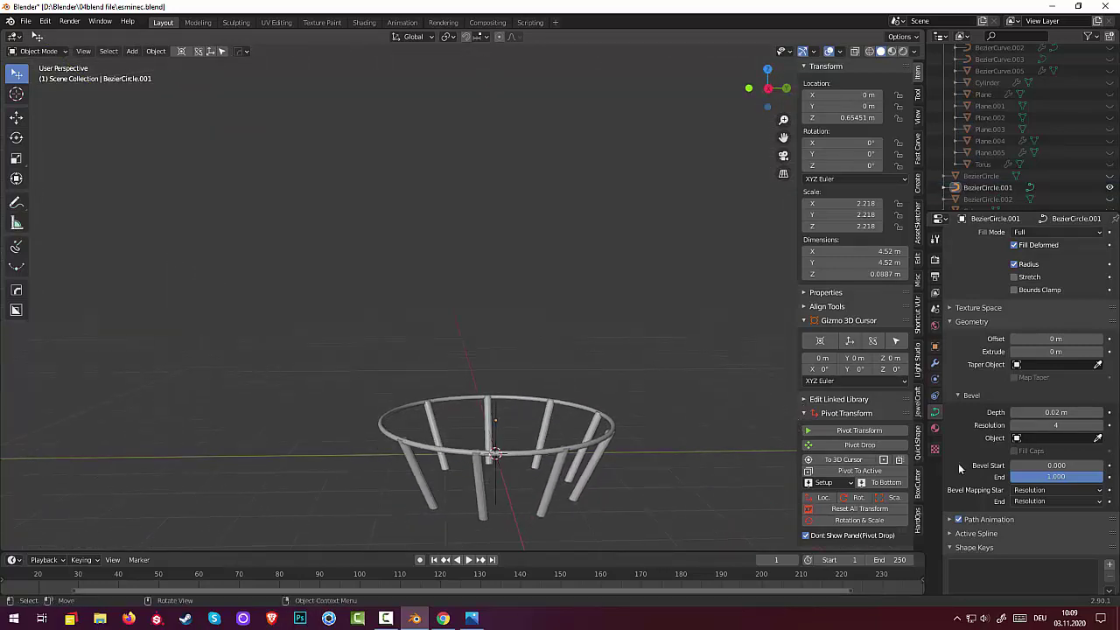
left_click(1099, 412)
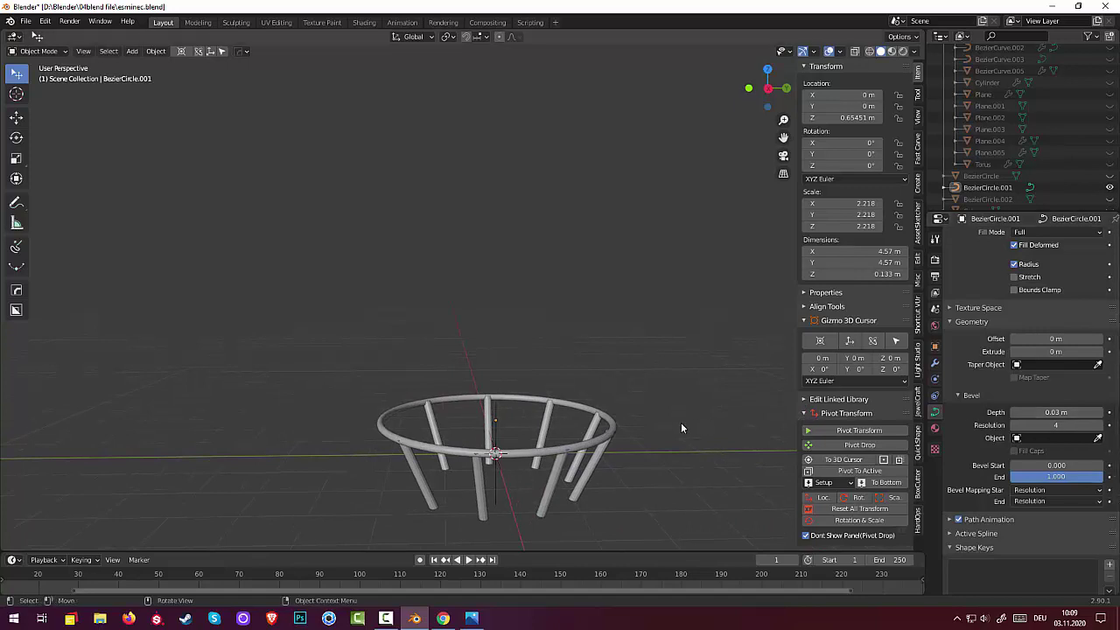
mouse_move(680, 428)
middle_mouse_down()
mouse_move(804, 528)
mouse_move(182, 116)
middle_mouse_up()
Select the ring rail object, staying in Object Mode.
left_click(155, 52)
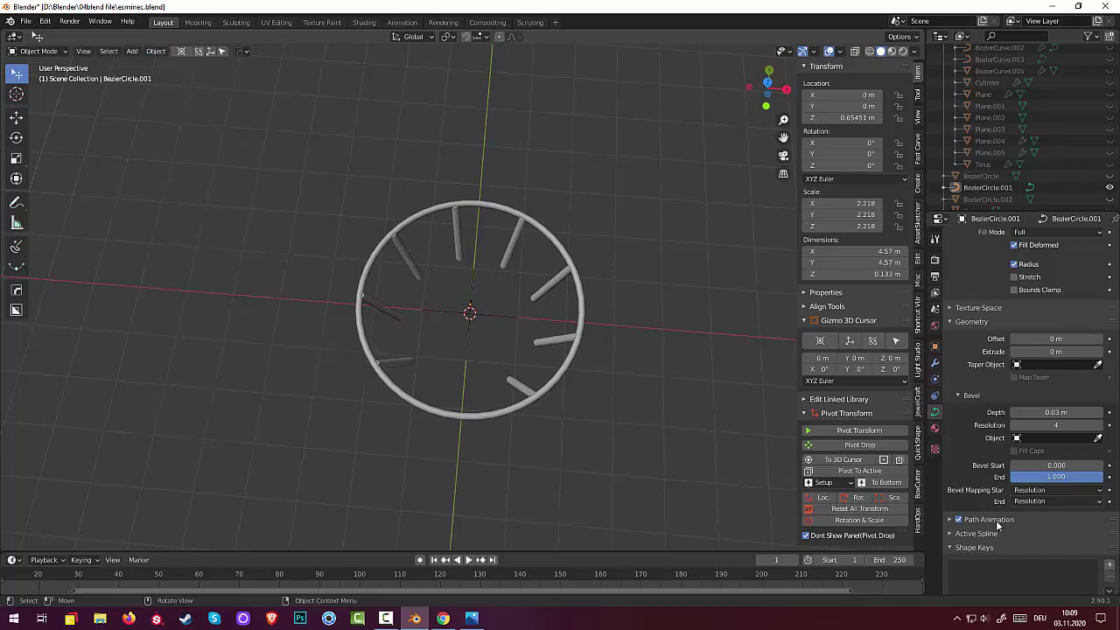
left_click(552, 381)
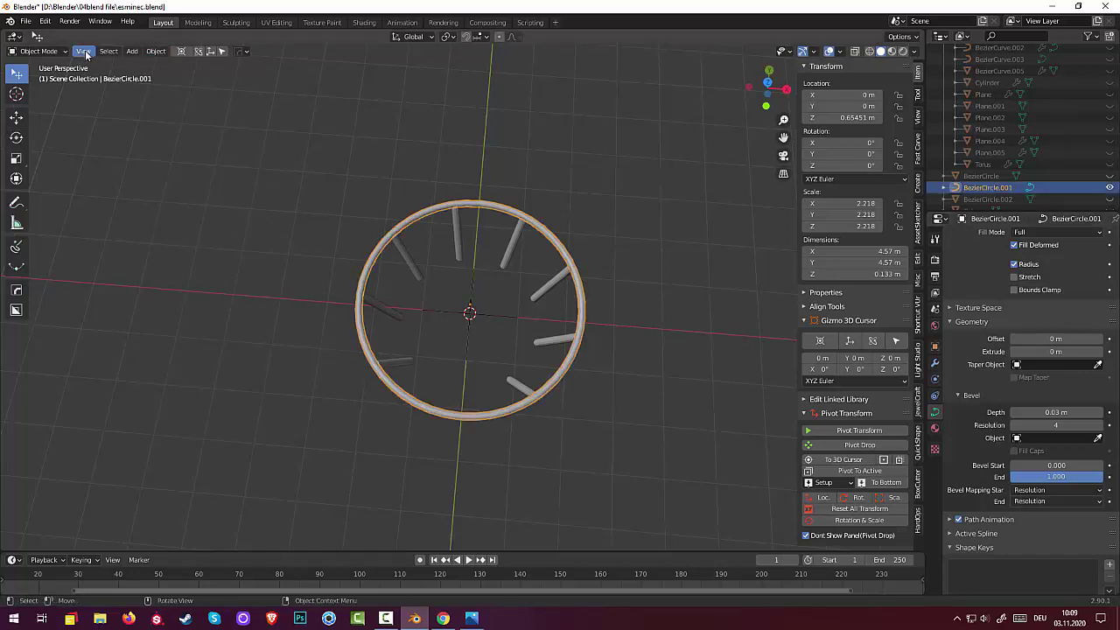
left_click(56, 50)
left_click(43, 66)
Convert the ring curve into a mesh and enter Edit Mode.
left_click(156, 51)
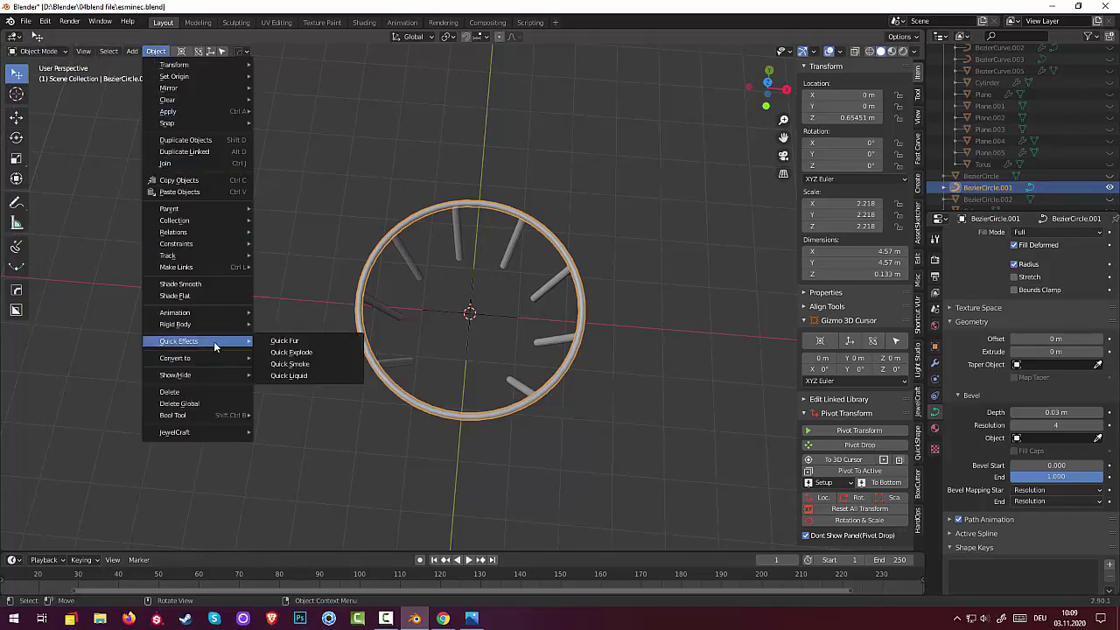
mouse_move(175, 358)
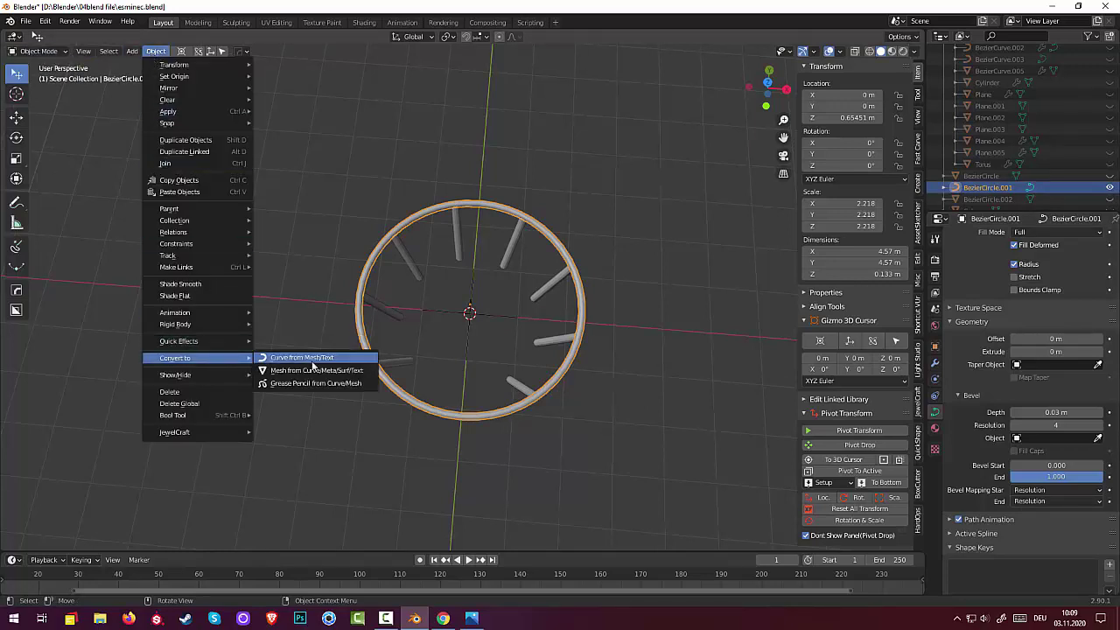
left_click(316, 371)
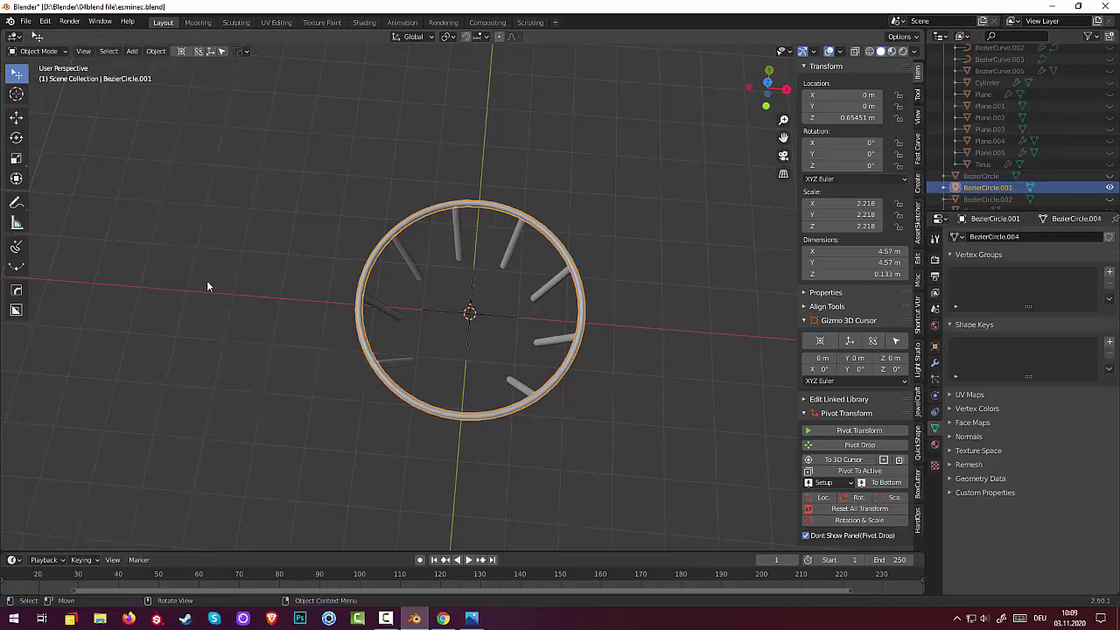
left_click(58, 51)
left_click(39, 78)
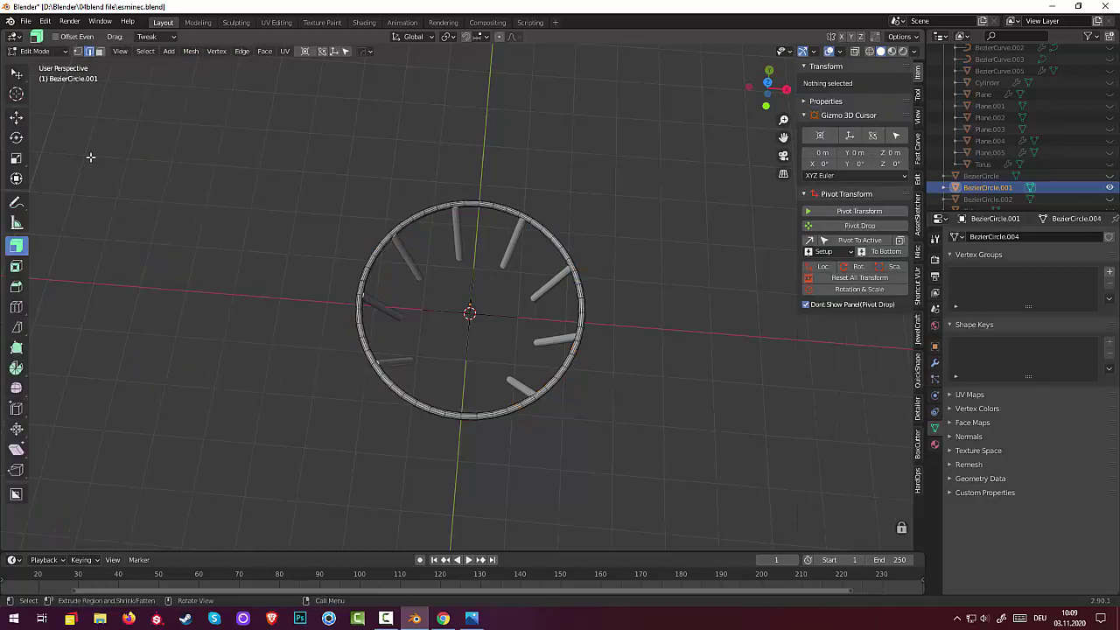
Select an arc at the bottom of the ring and delete its faces to open the rail.
left_click(384, 378)
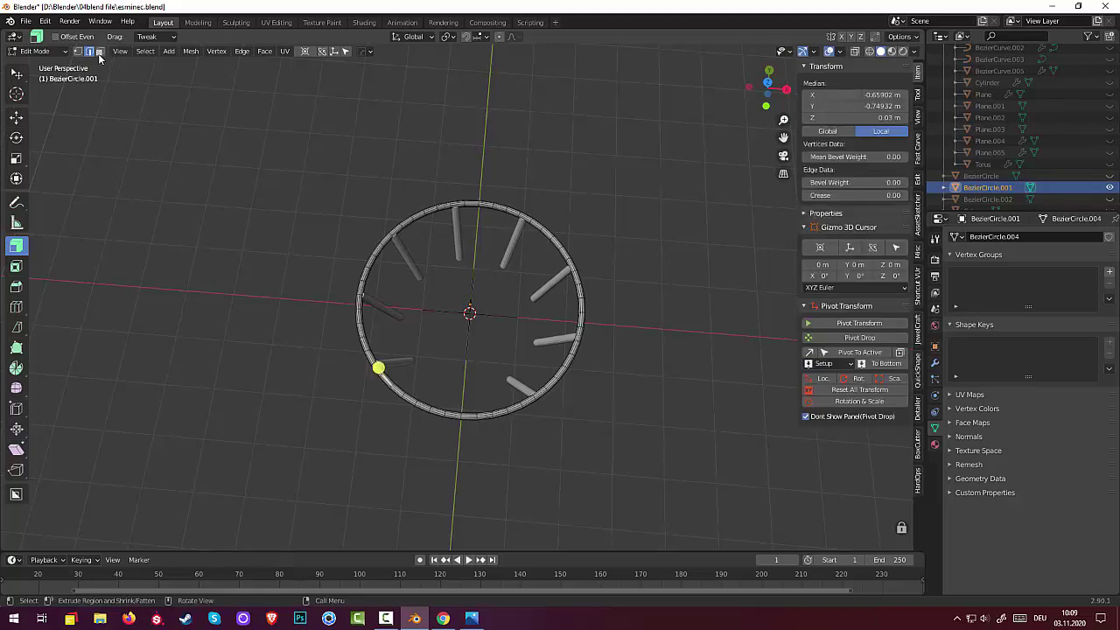
left_click(164, 239)
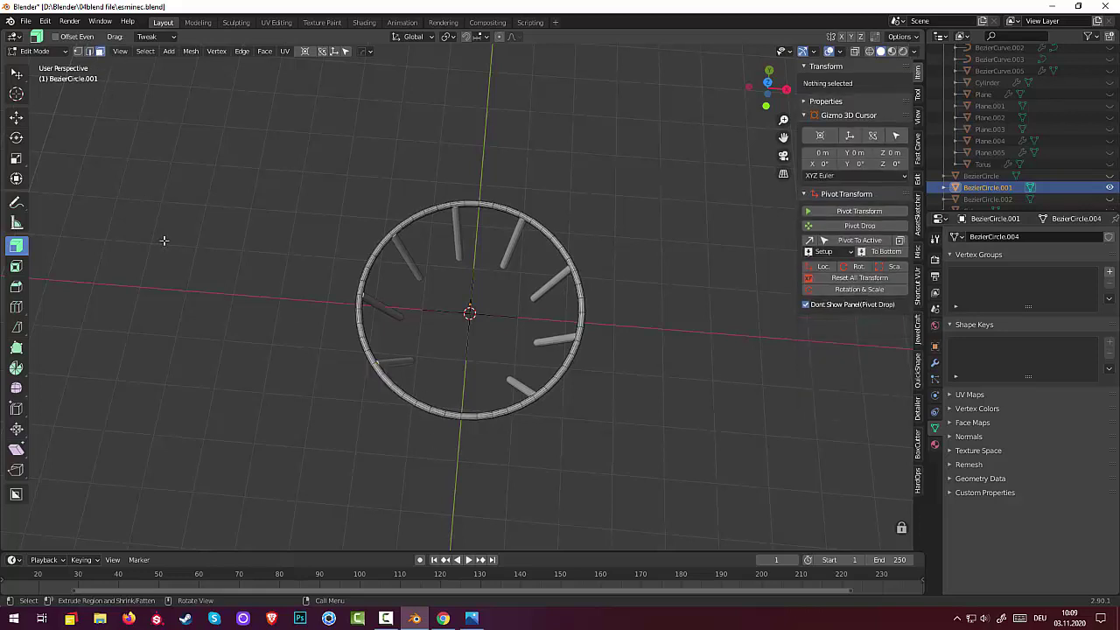
left_click(445, 415)
key("ctrl+KP_Add")
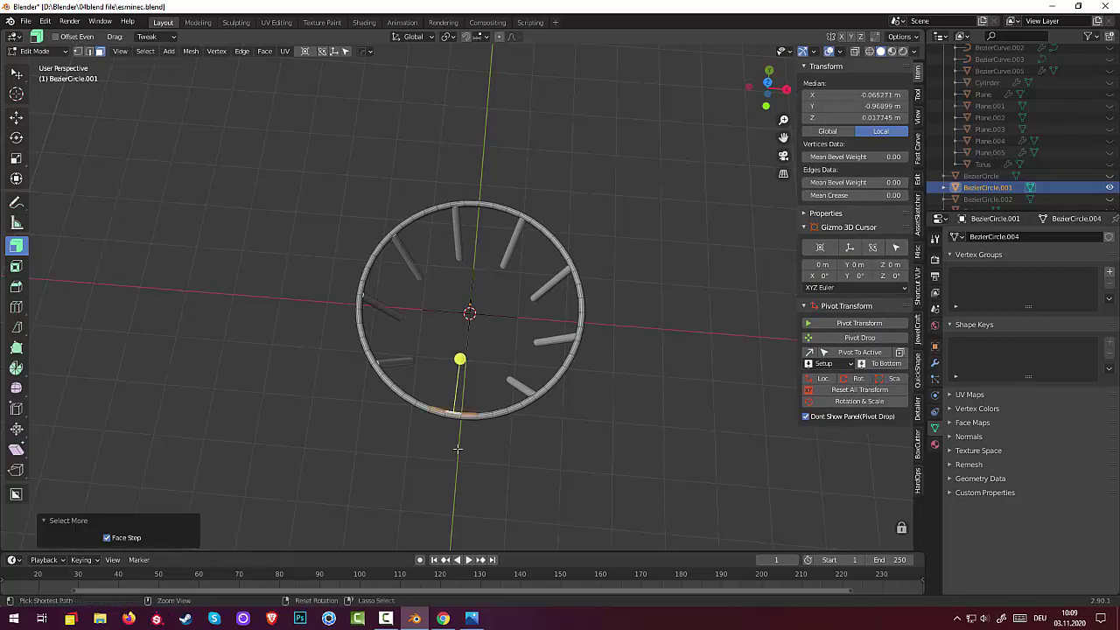
key("ctrl+KP_Add")
key("ctrl+KP_Add")
key("ctrl+KP_Add")
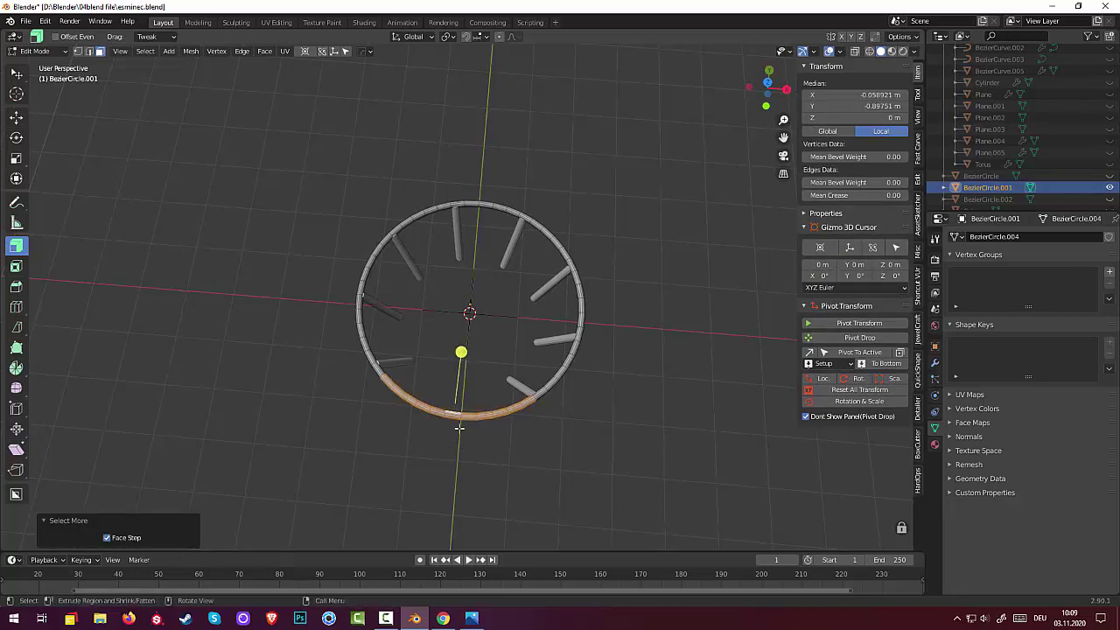
mouse_move(459, 428)
middle_mouse_down()
mouse_move(479, 279)
mouse_move(467, 280)
middle_mouse_up()
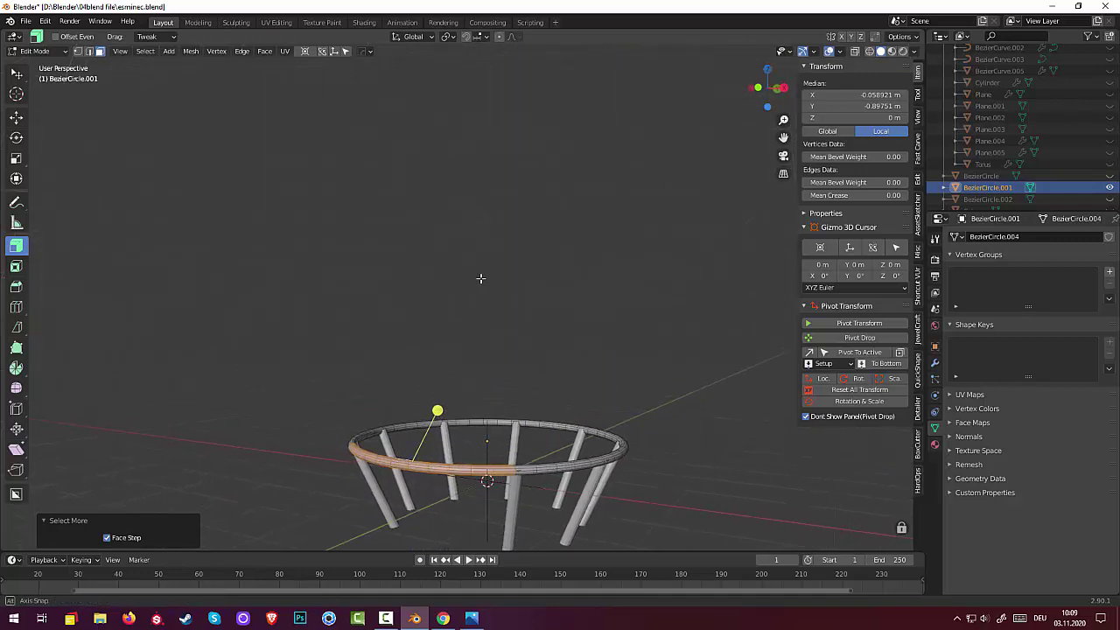
right_click(641, 474)
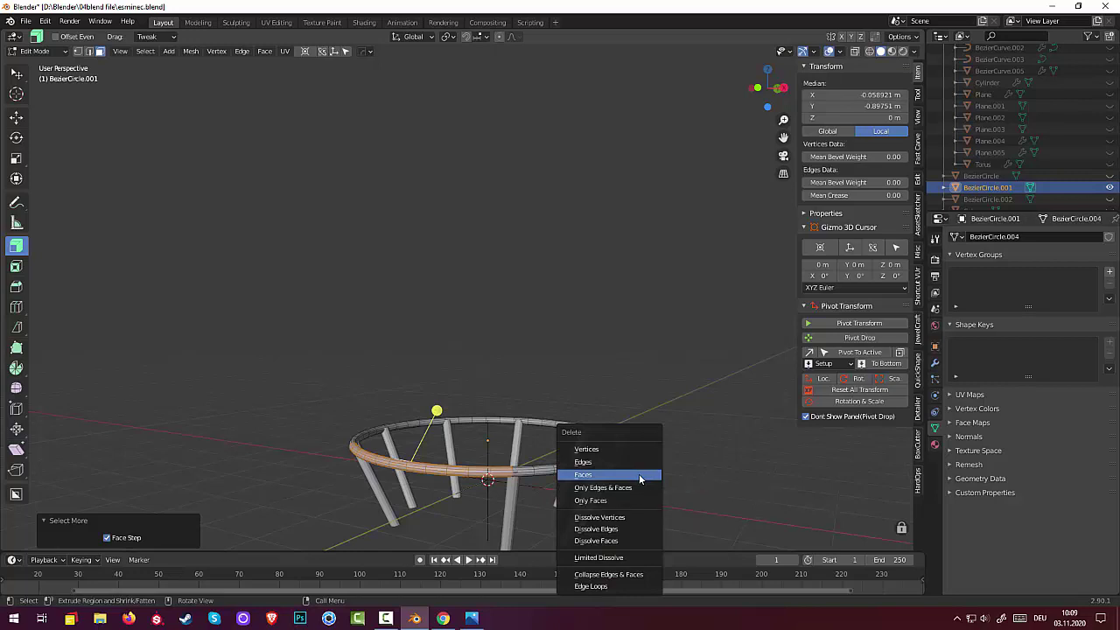
left_click(638, 474)
middle_click_drag(648, 487, 521, 97)
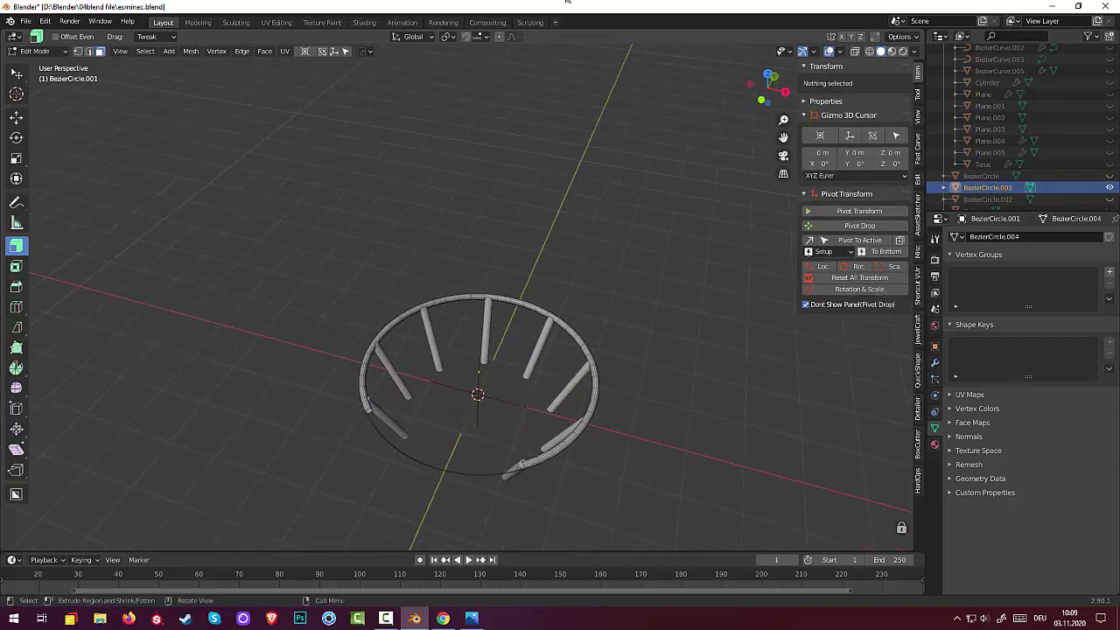
Select the remaining ring and rotate it a few degrees about the vertical axis in top view.
left_click(544, 453)
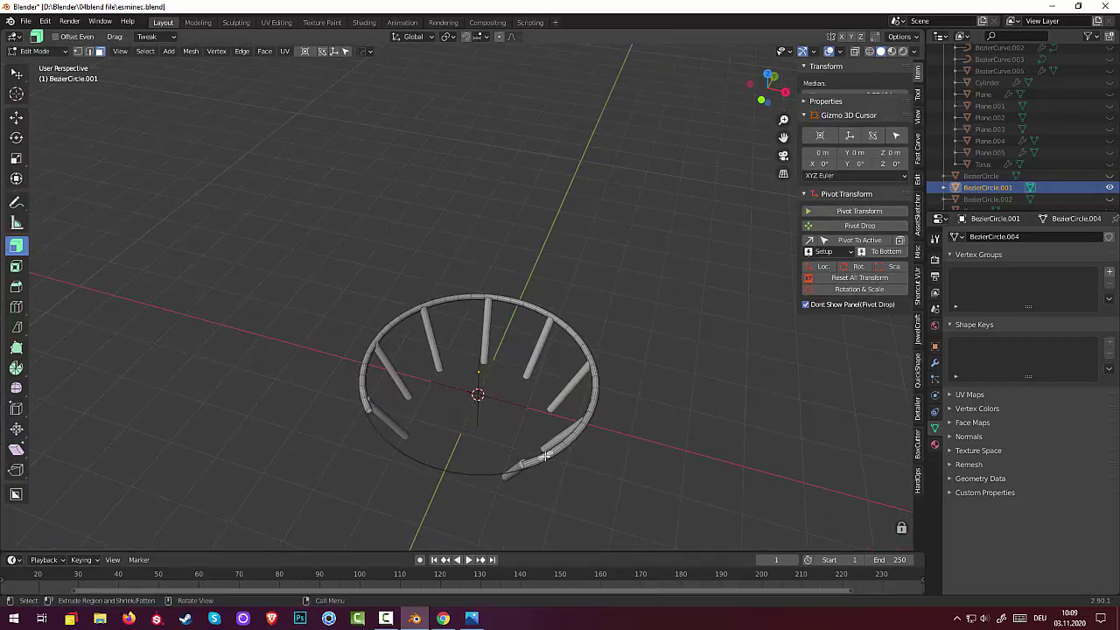
key("ctrl+KP_Add")
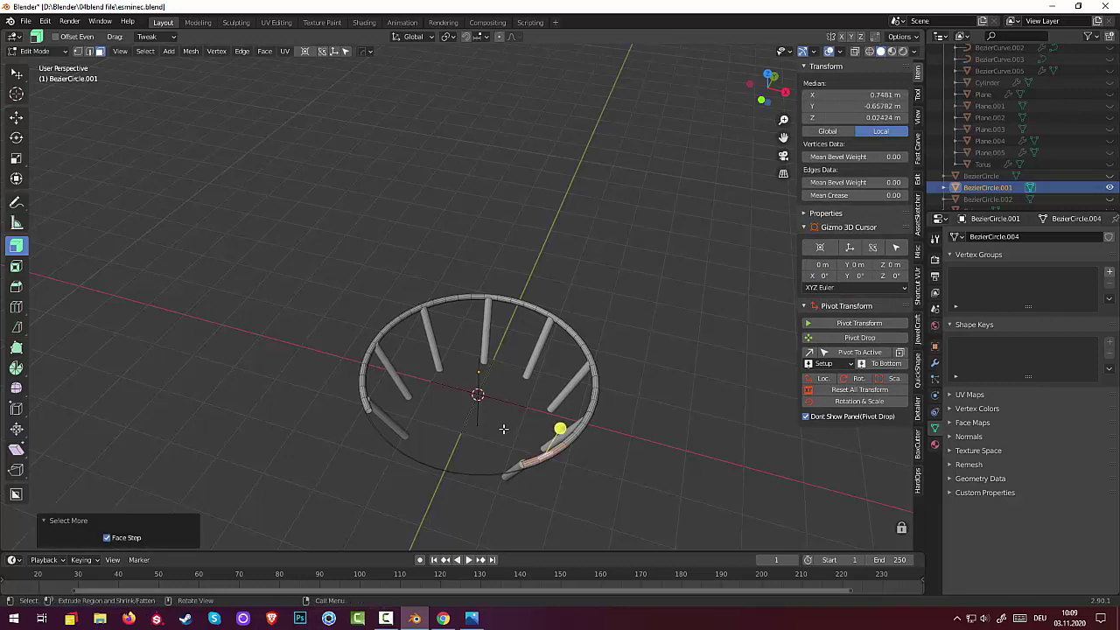
key("a")
middle_click_drag(677, 418, 710, 464)
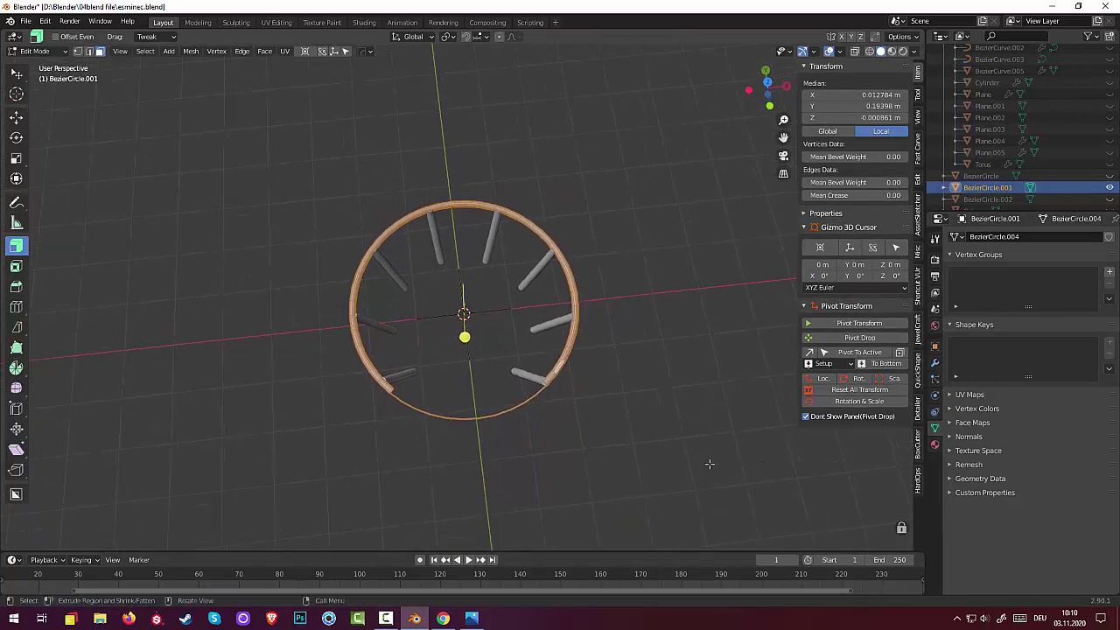
key("KP_7")
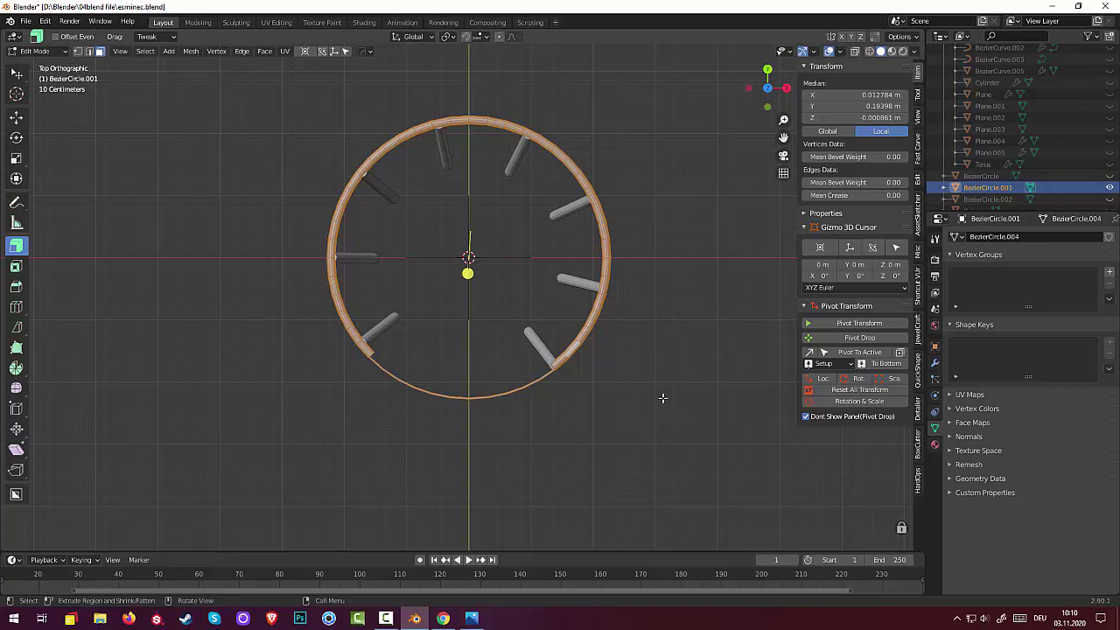
key("r")
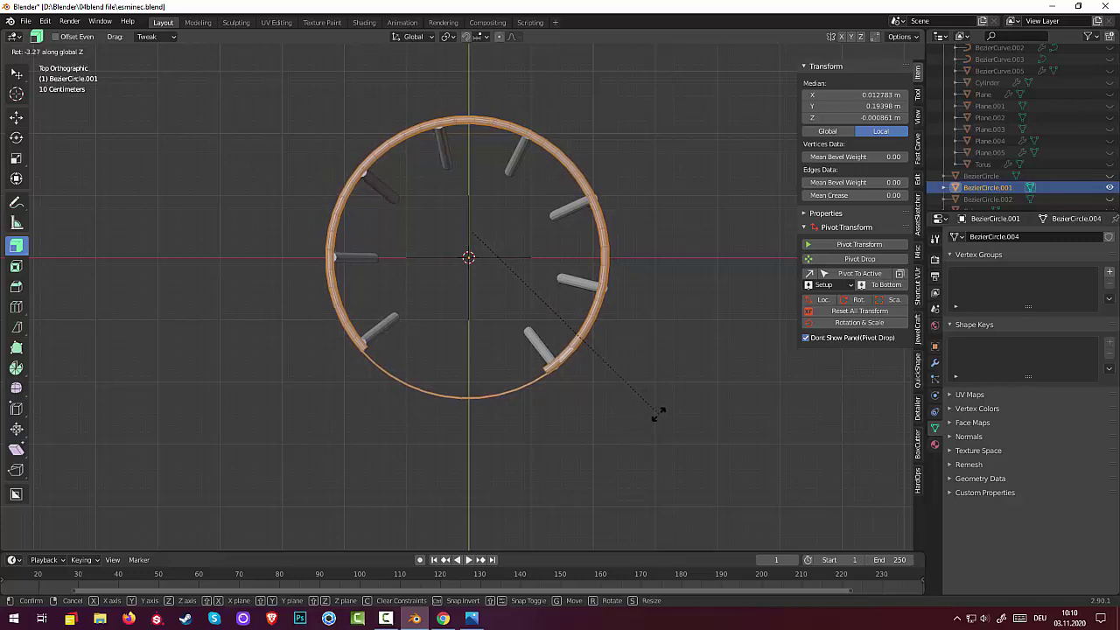
left_click(658, 414)
left_click(621, 431)
middle_click_drag(650, 405, 694, 328)
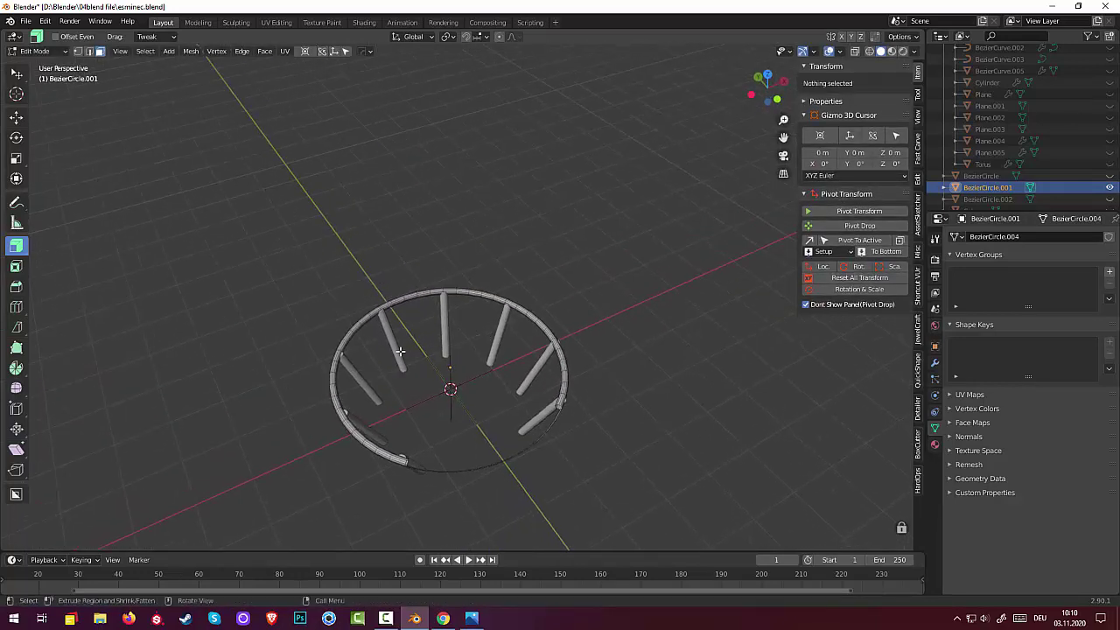
mouse_move(570, 415)
middle_mouse_down()
mouse_move(638, 430)
mouse_move(542, 358)
mouse_move(405, 322)
middle_mouse_up()
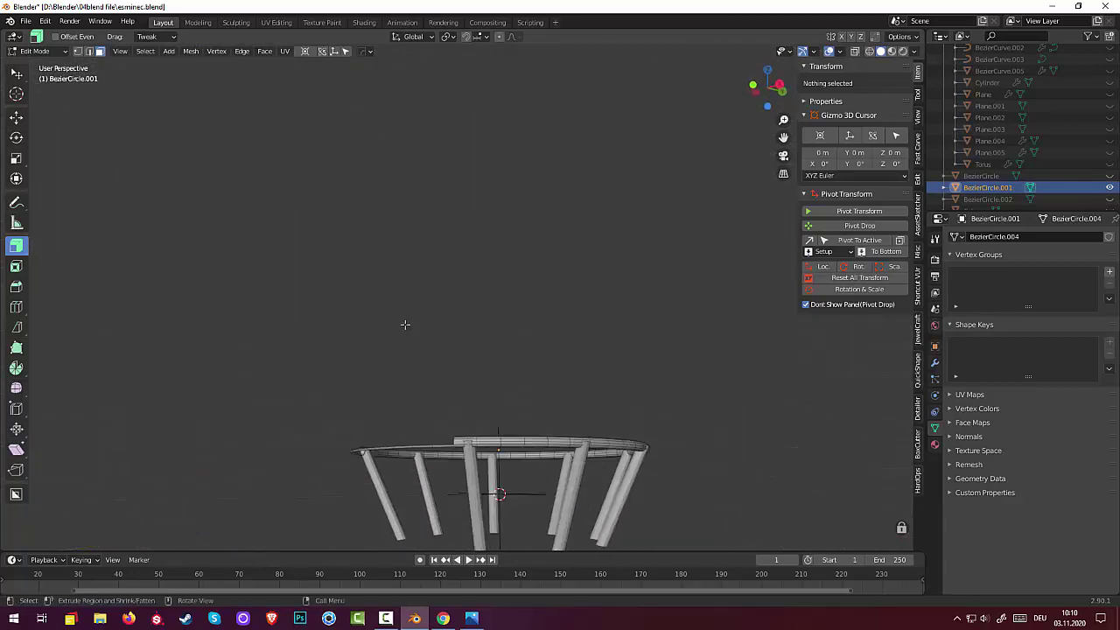
Switch to edge select, then leave Edit Mode for Object Mode.
left_click(91, 52, "shift")
left_click(385, 498)
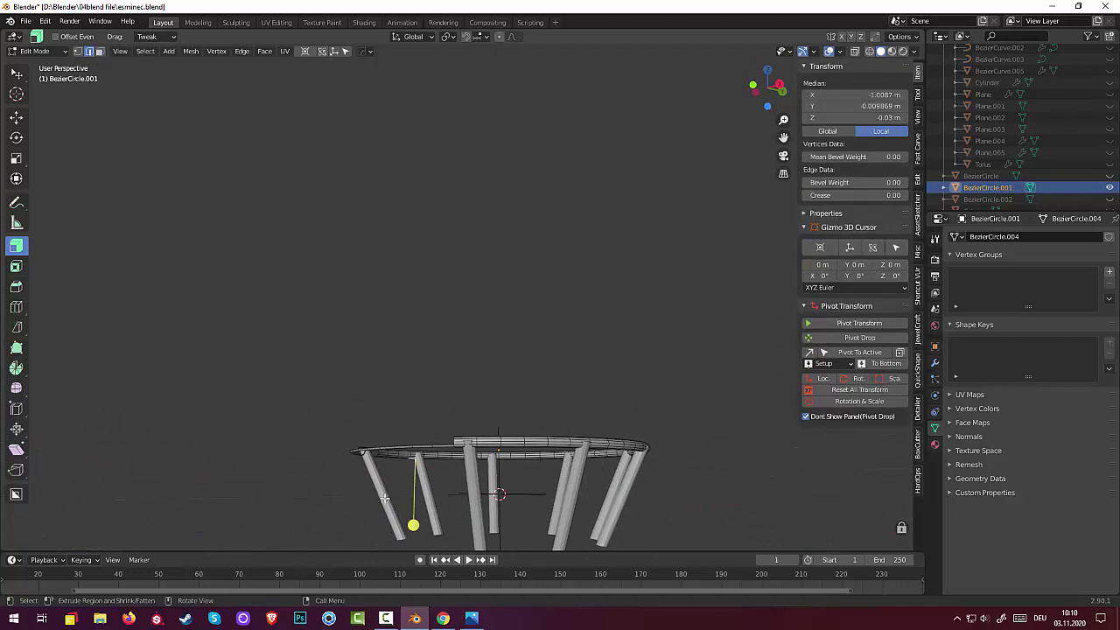
left_click(35, 50)
left_click(43, 85)
left_click(383, 499)
left_click(35, 51)
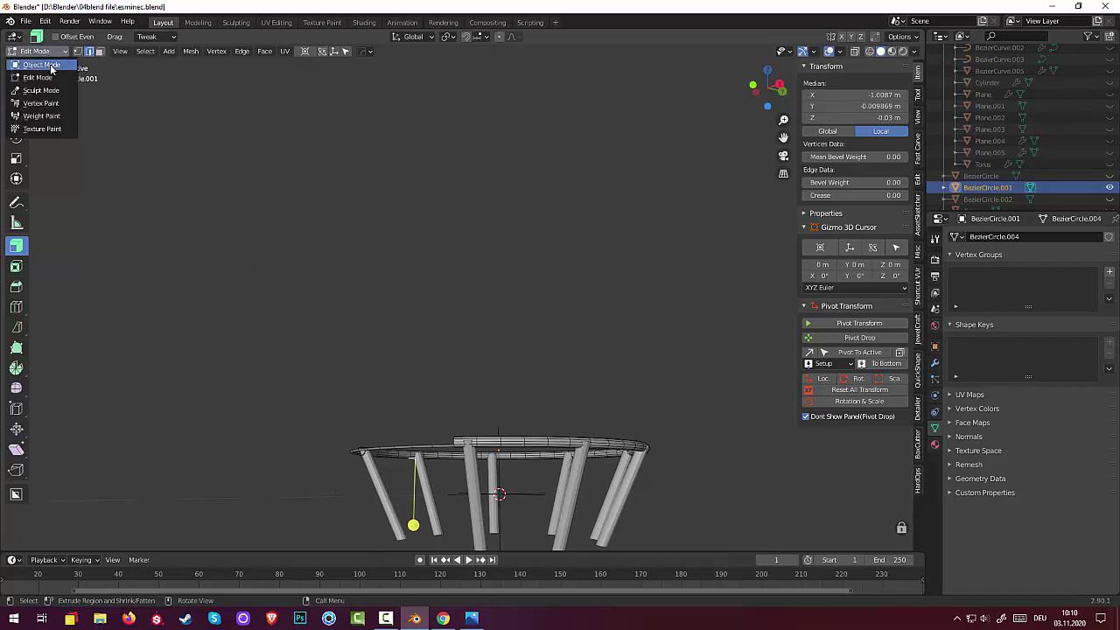
left_click(44, 65)
Select the rods object Cylinder.001, enter Edit Mode and scale the rods inward.
left_click(386, 511)
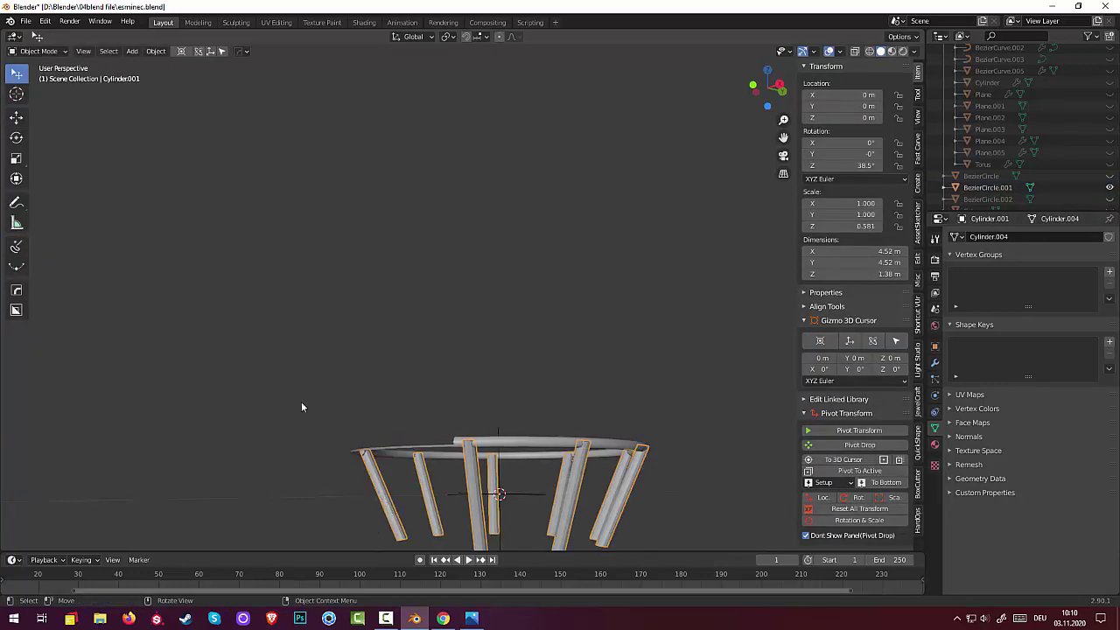
left_click(37, 51)
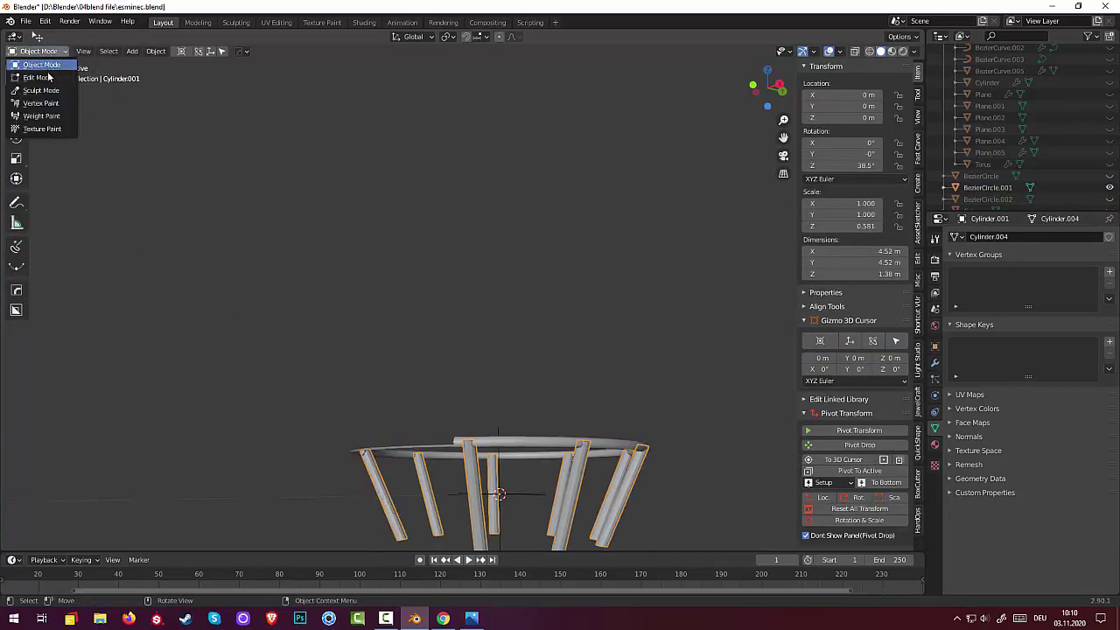
left_click(44, 78)
mouse_move(522, 309)
middle_mouse_down()
mouse_move(563, 358)
mouse_move(694, 381)
middle_mouse_up()
key("s")
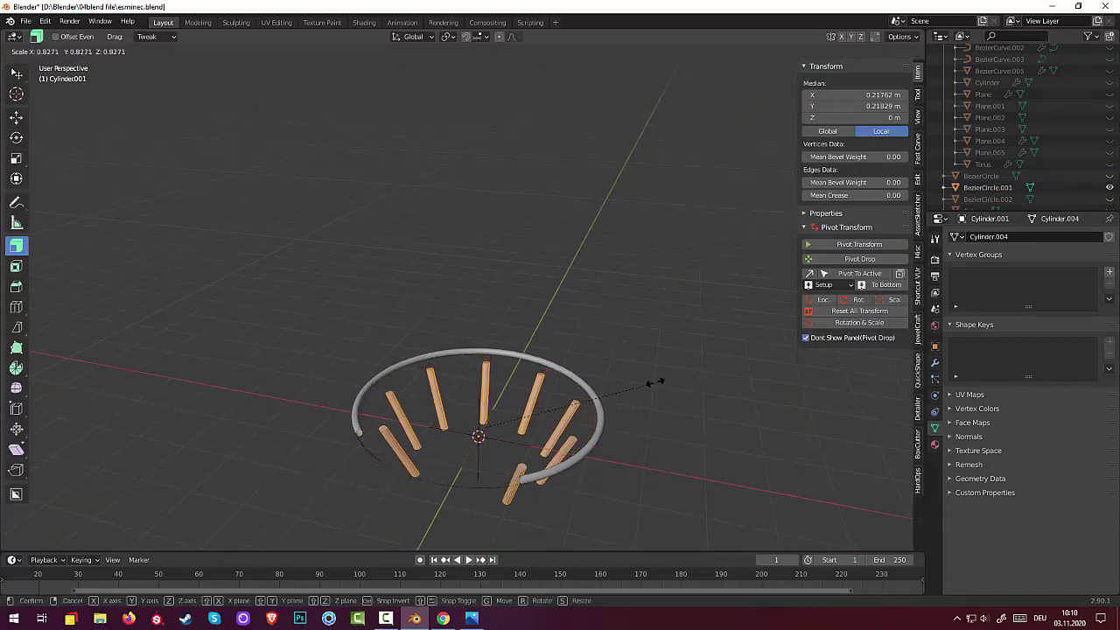
left_click(566, 389)
middle_click_drag(567, 389, 602, 459)
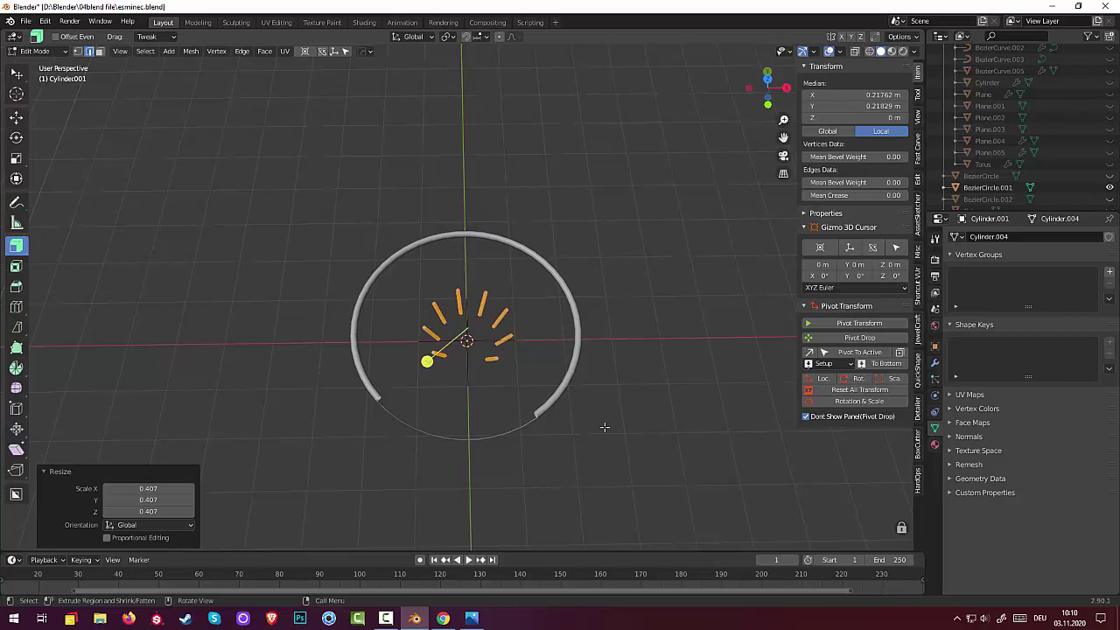
Scale the rods back out beneath the opened ring rail and select a point on a rod's rim.
key("s")
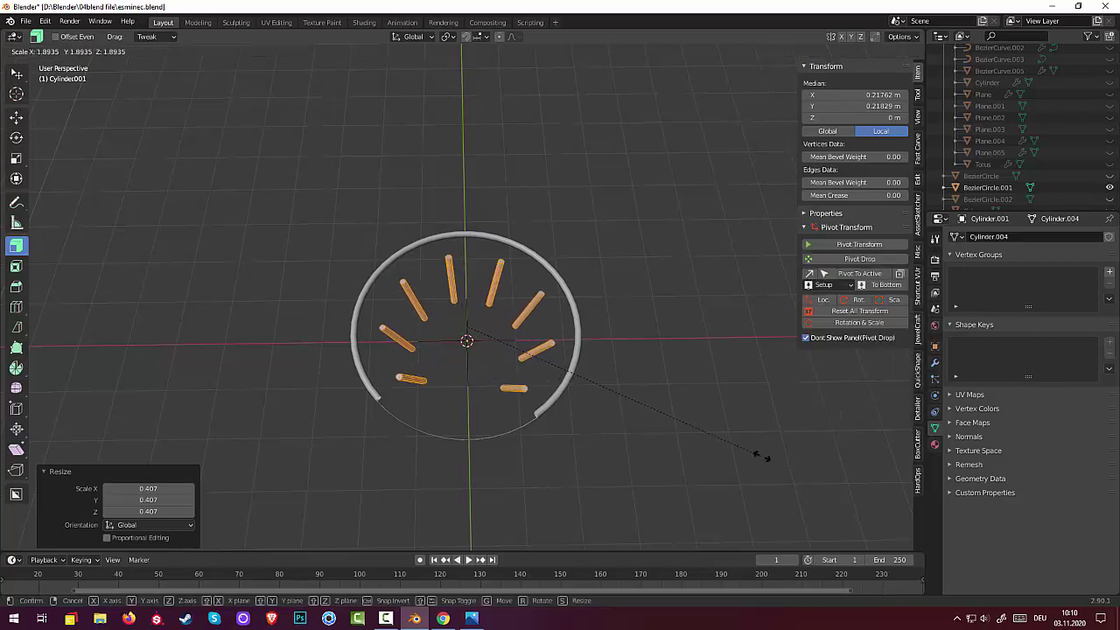
left_click(853, 480)
left_click(602, 428)
mouse_move(622, 417)
middle_mouse_down()
mouse_move(493, 310)
mouse_move(558, 484)
middle_mouse_up()
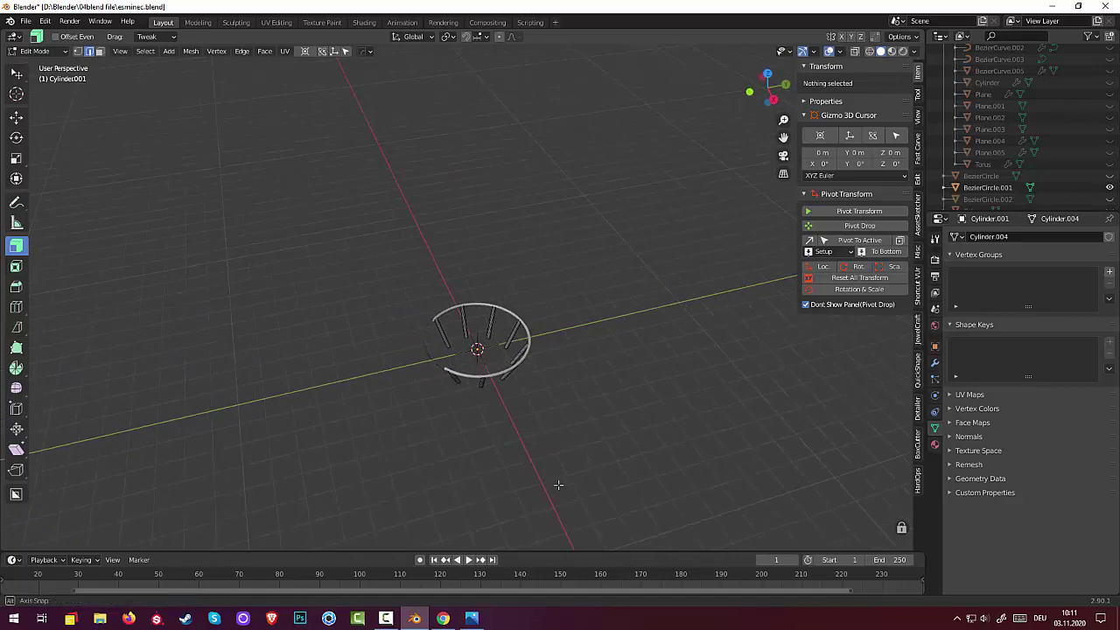
mouse_move(558, 487)
middle_mouse_down()
mouse_move(650, 502)
mouse_move(420, 398)
middle_mouse_up()
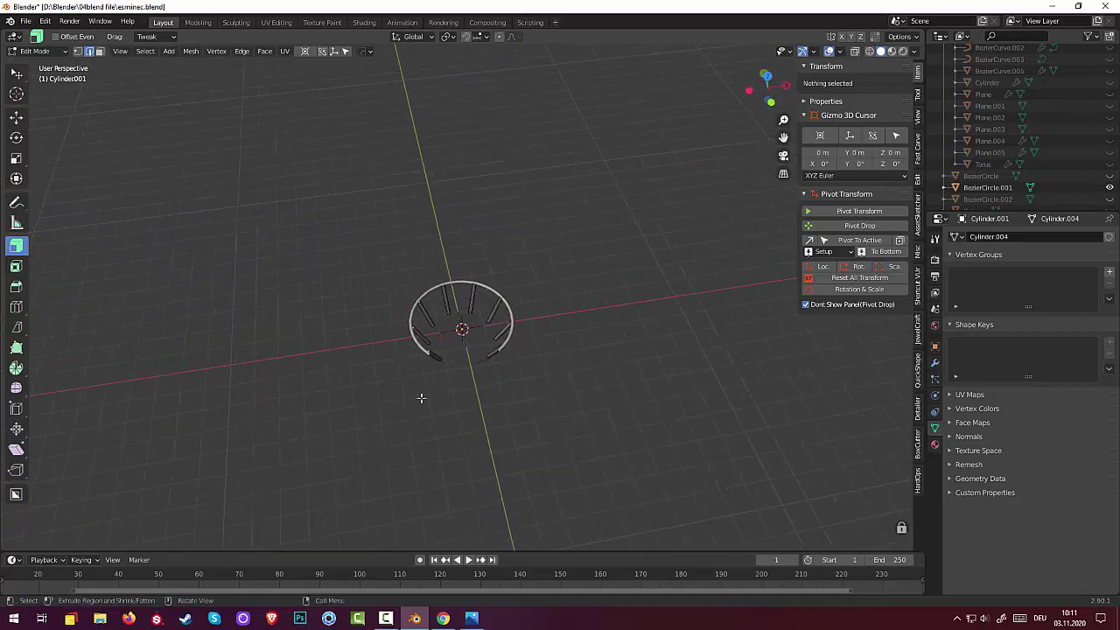
left_click(464, 365)
scroll(540, 420, "up", 1)
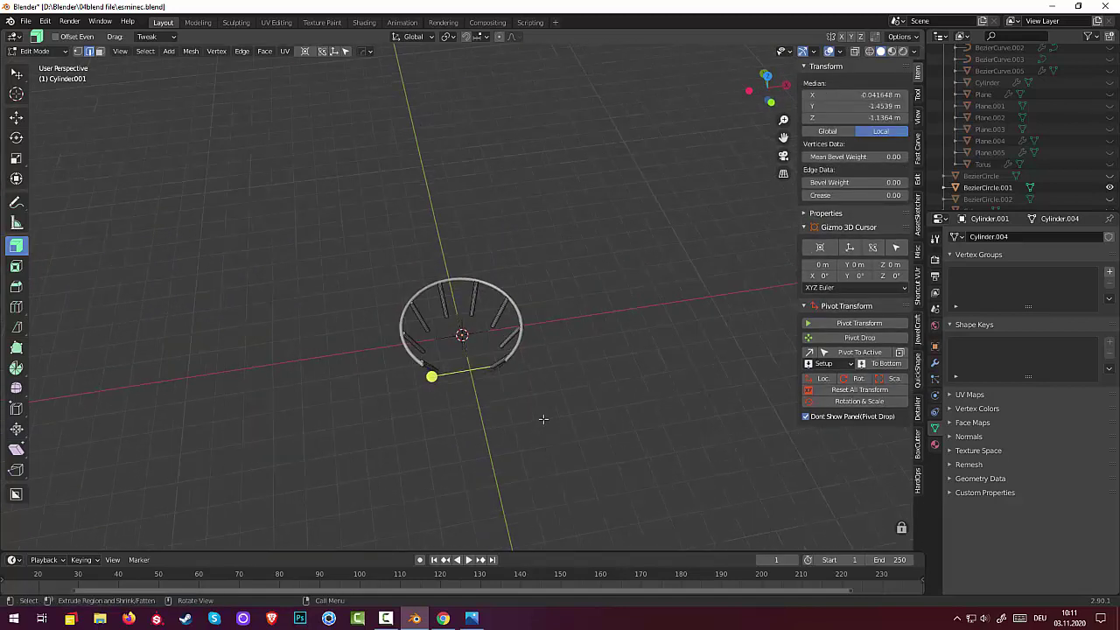
scroll(533, 413, "up", 2)
scroll(529, 407, "up", 2)
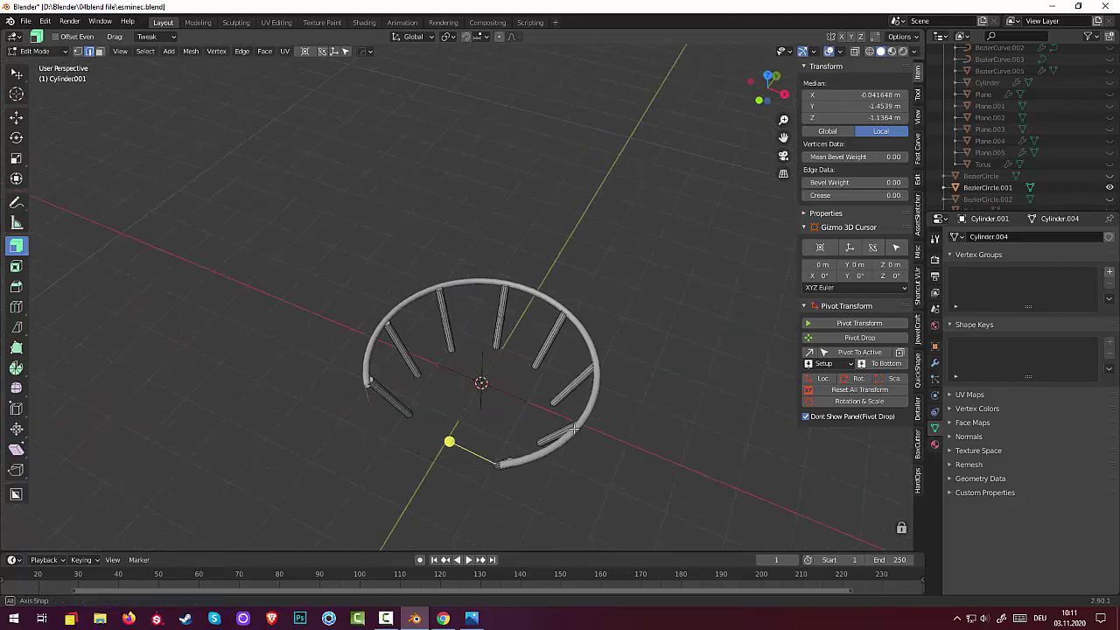
middle_click_drag(528, 406, 542, 422)
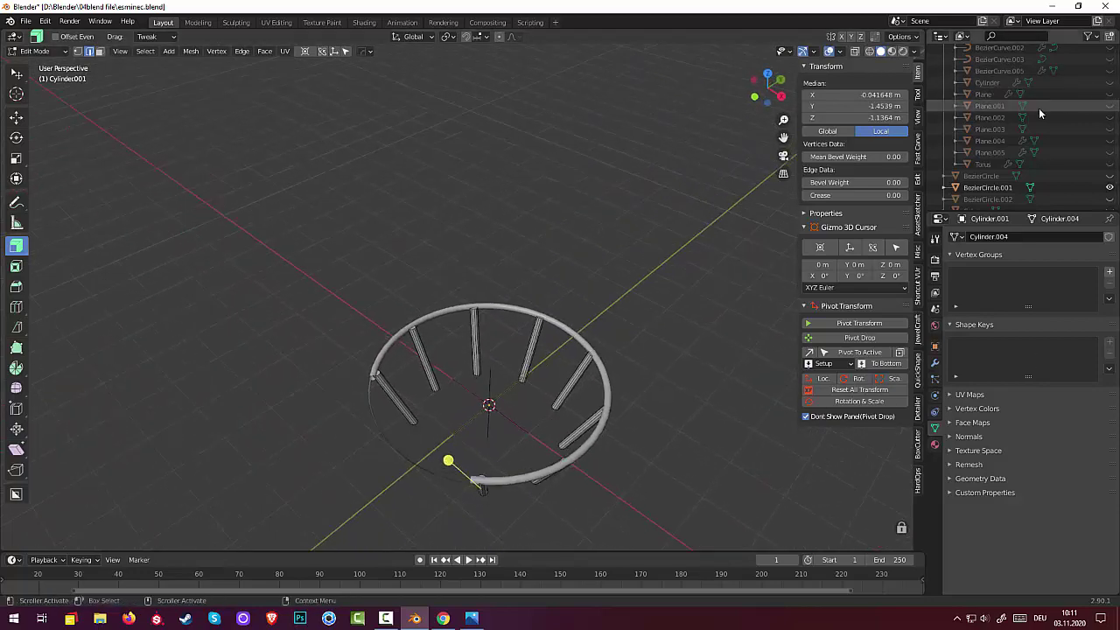
Unhide the submarine collection, including the mast, porthole and box pieces.
scroll(1039, 107, "up", 2)
scroll(1006, 96, "up", 2)
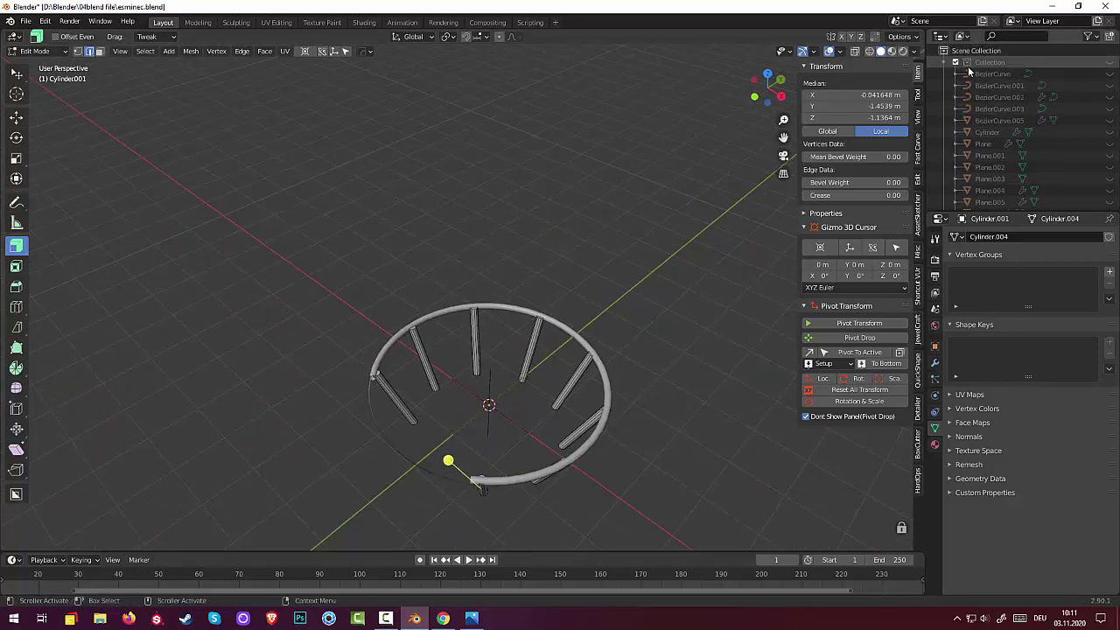
left_click(1109, 62)
left_click(1109, 202)
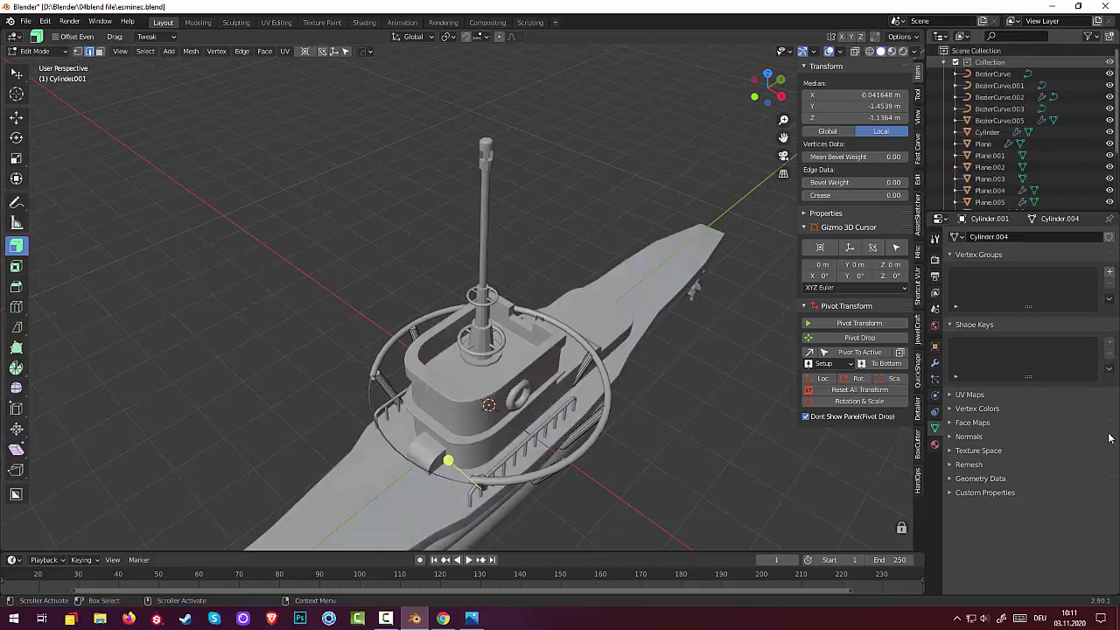
scroll(1107, 168, "down", 2)
scroll(1107, 168, "down", 2)
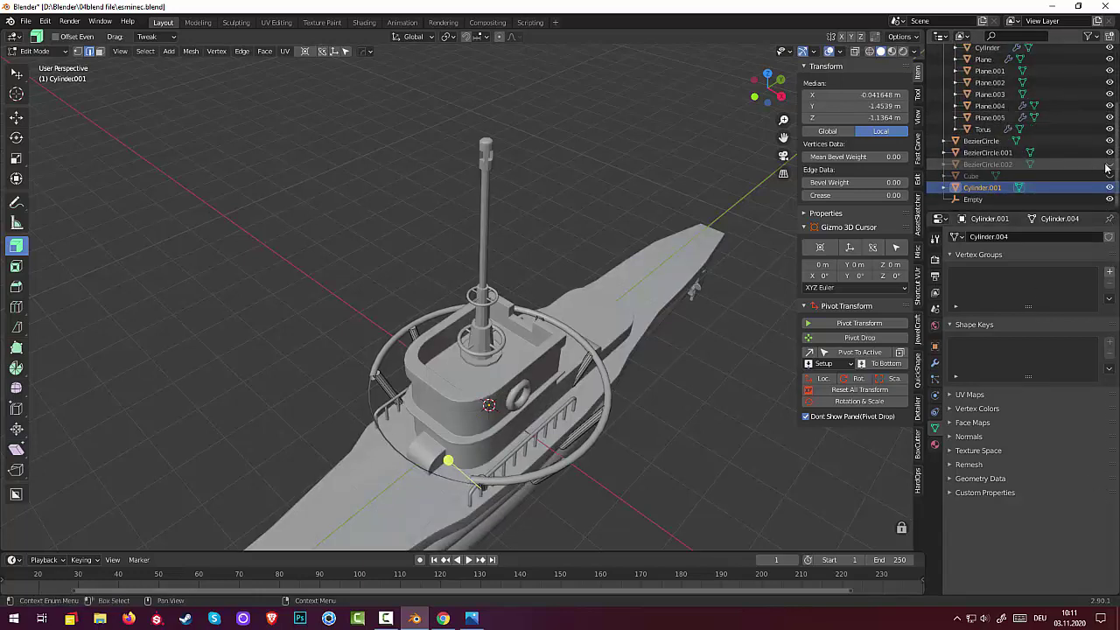
left_click_drag(1108, 166, 1109, 196)
mouse_move(622, 227)
middle_mouse_down()
mouse_move(633, 223)
mouse_move(618, 436)
middle_mouse_up()
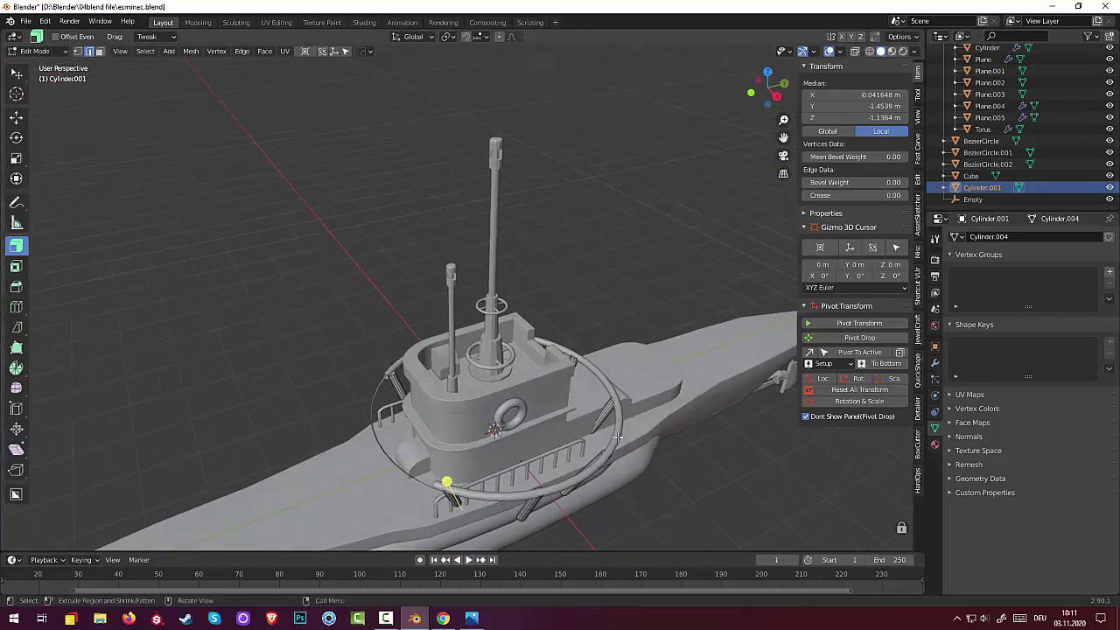
In Object Mode, select the ring and rods together and scale them down.
left_click(53, 51)
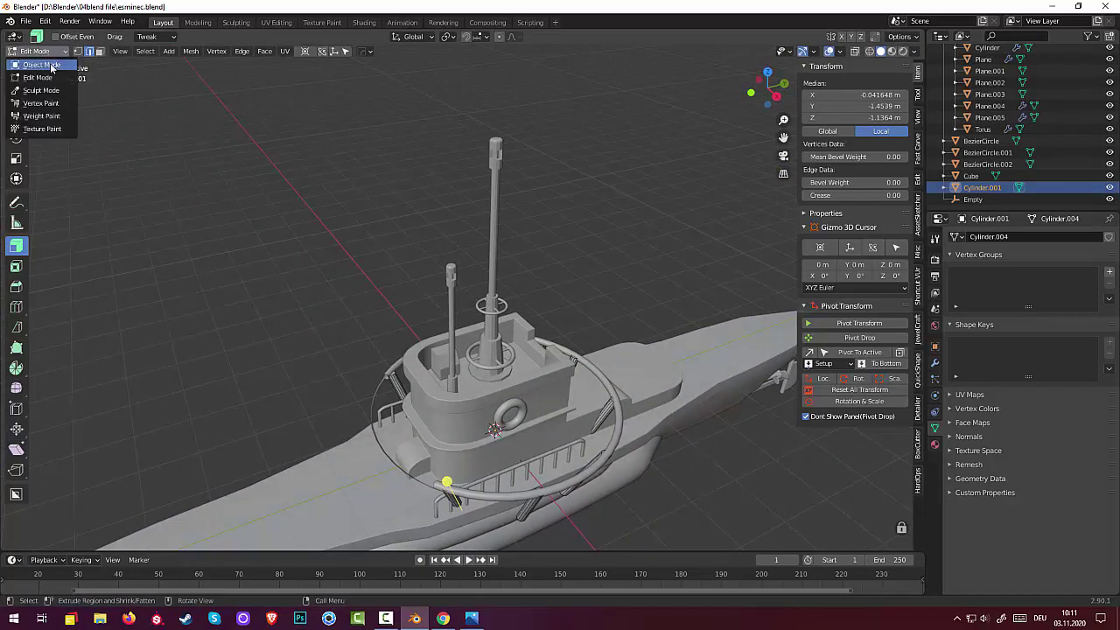
left_click(39, 56)
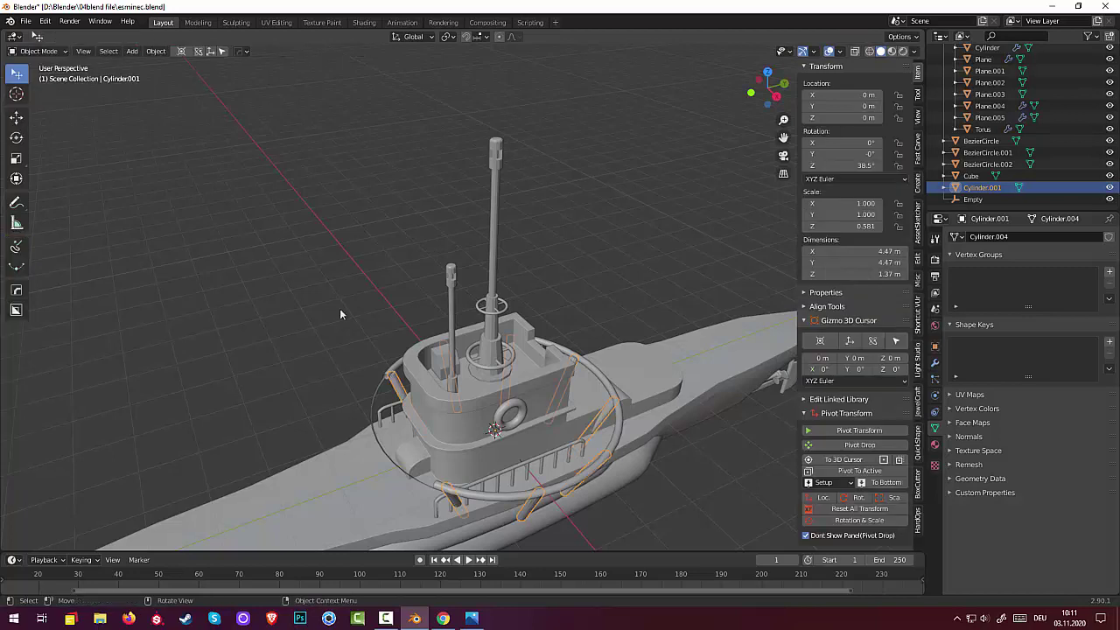
left_click(617, 437)
left_click(608, 417, "shift")
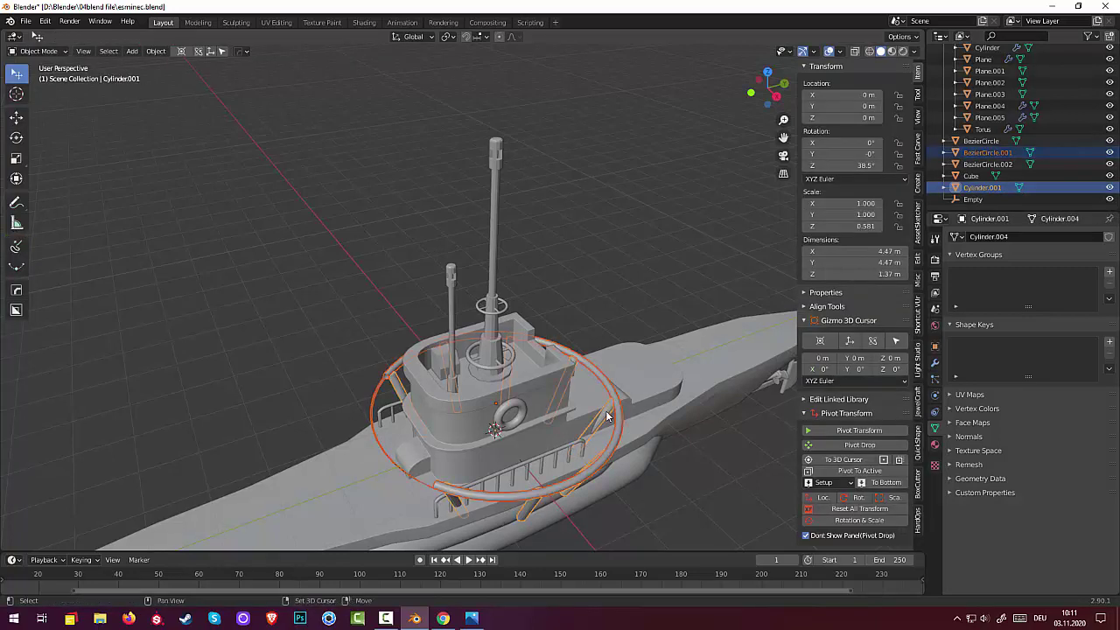
middle_click_drag(608, 417, 630, 410)
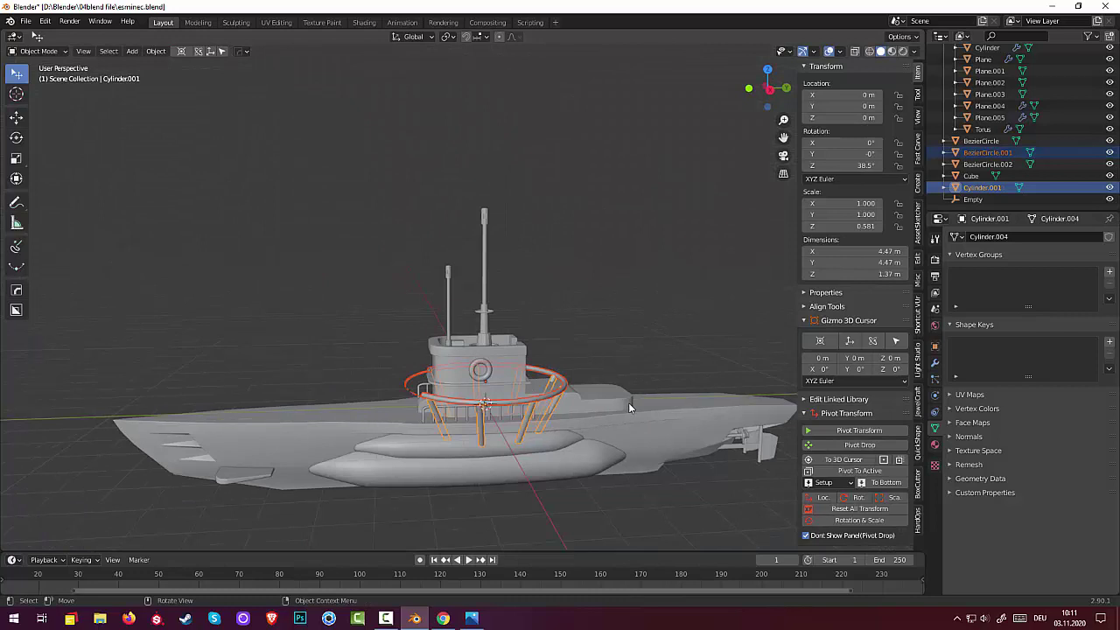
key("s")
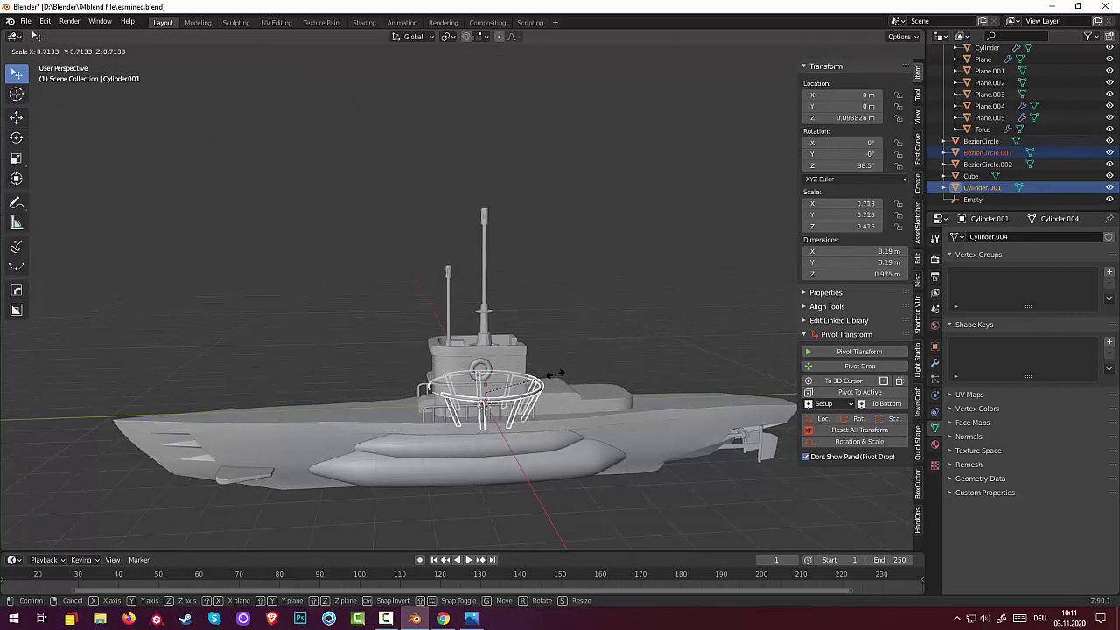
left_click(564, 373)
Move the railing aft along Y toward the stern and shrink it further.
key("g")
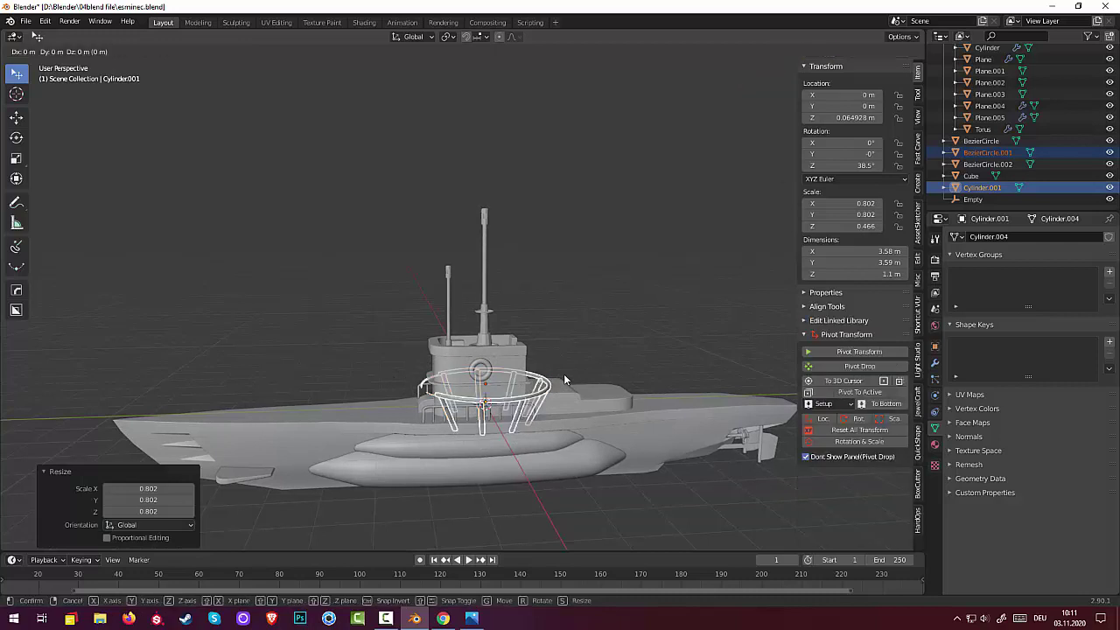
key("y")
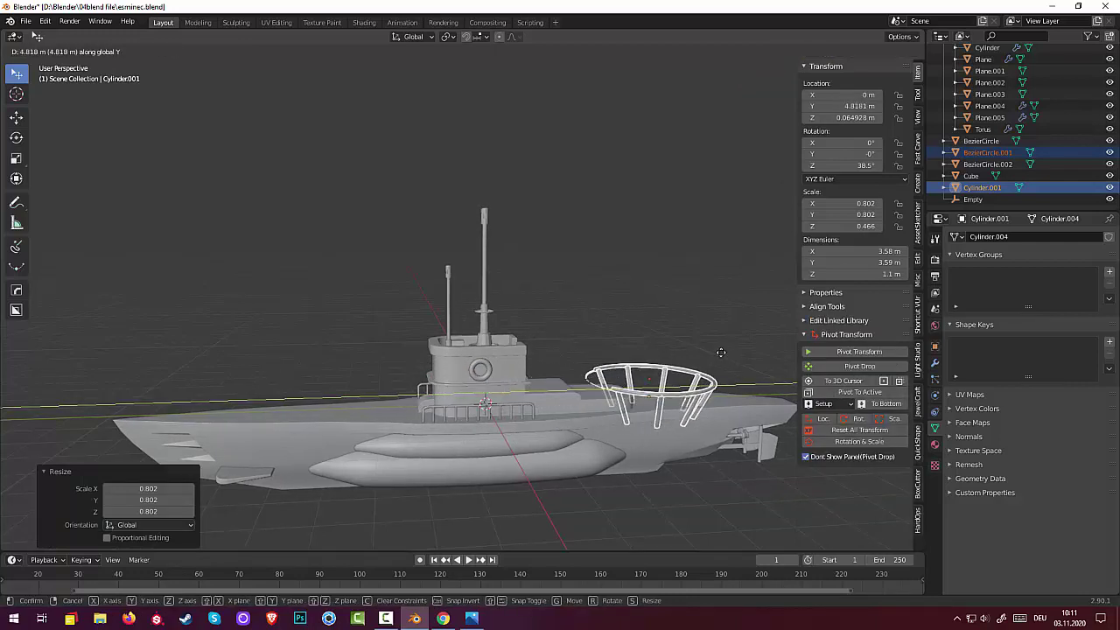
left_click(698, 347)
mouse_move(686, 342)
middle_mouse_down()
mouse_move(589, 405)
mouse_move(621, 417)
middle_mouse_up()
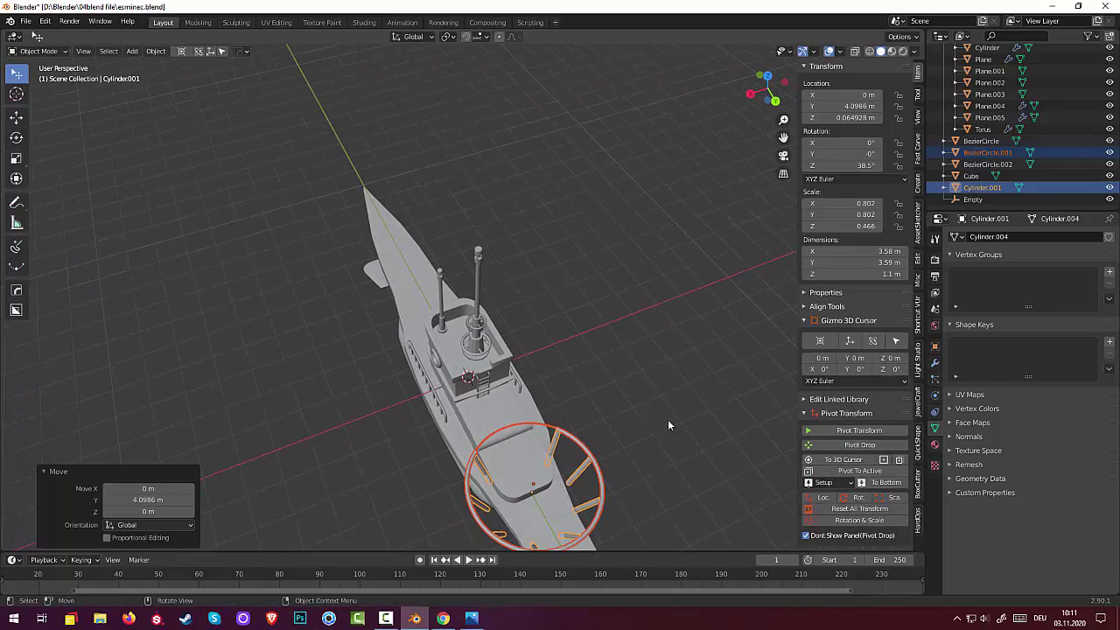
key("s")
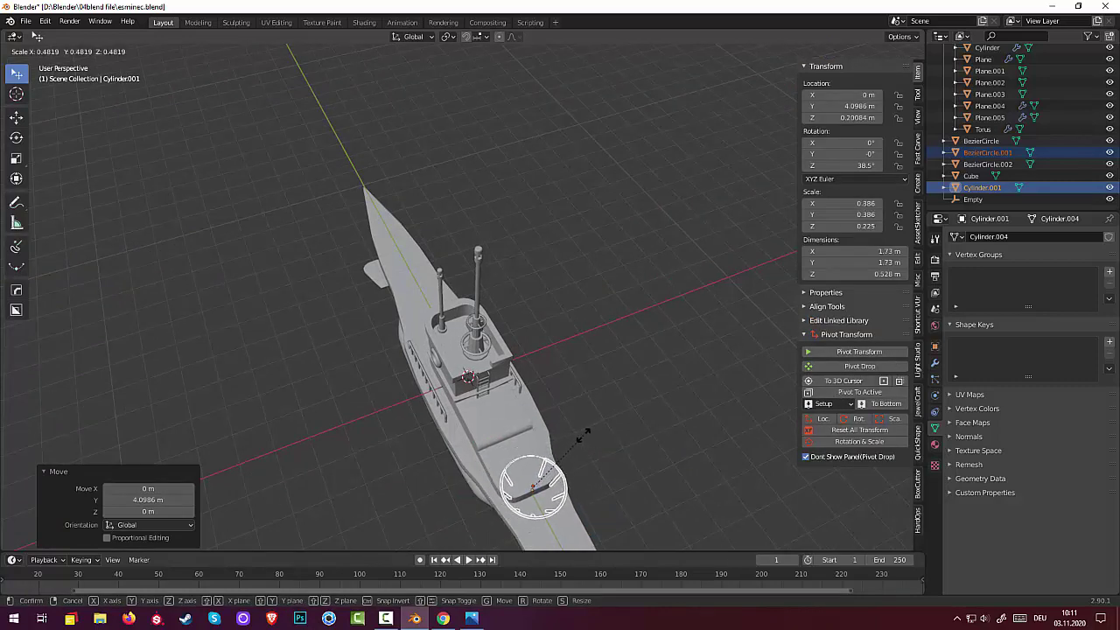
left_click(580, 435)
Place the railing on the rear deck and flatten it along Z.
mouse_move(582, 437)
middle_mouse_down()
mouse_move(517, 370)
mouse_move(461, 356)
mouse_move(362, 412)
middle_mouse_up()
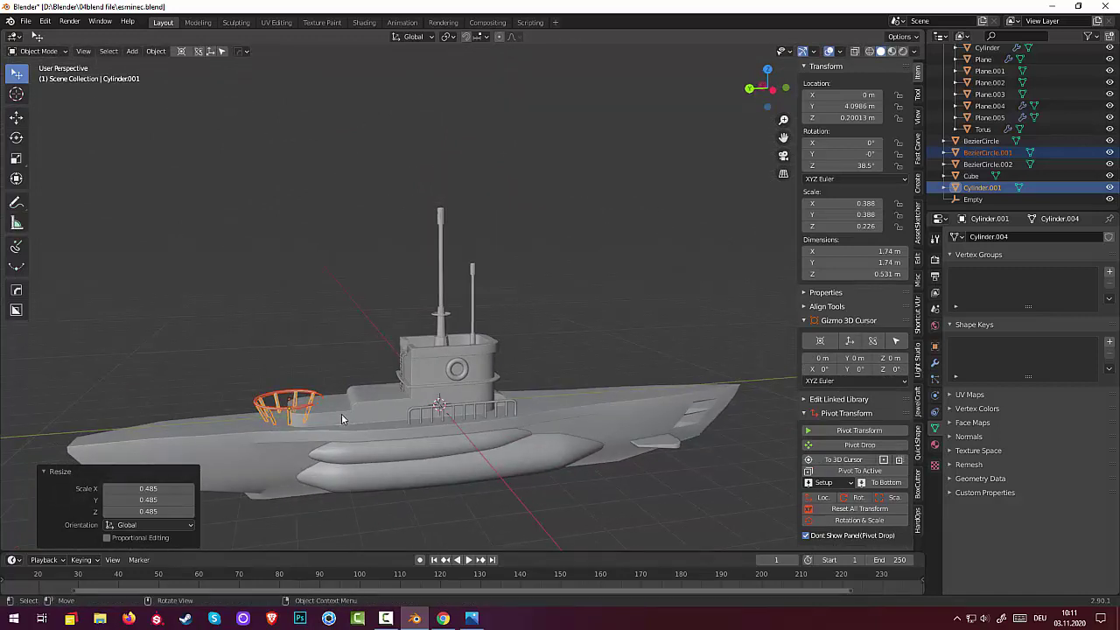
key("g")
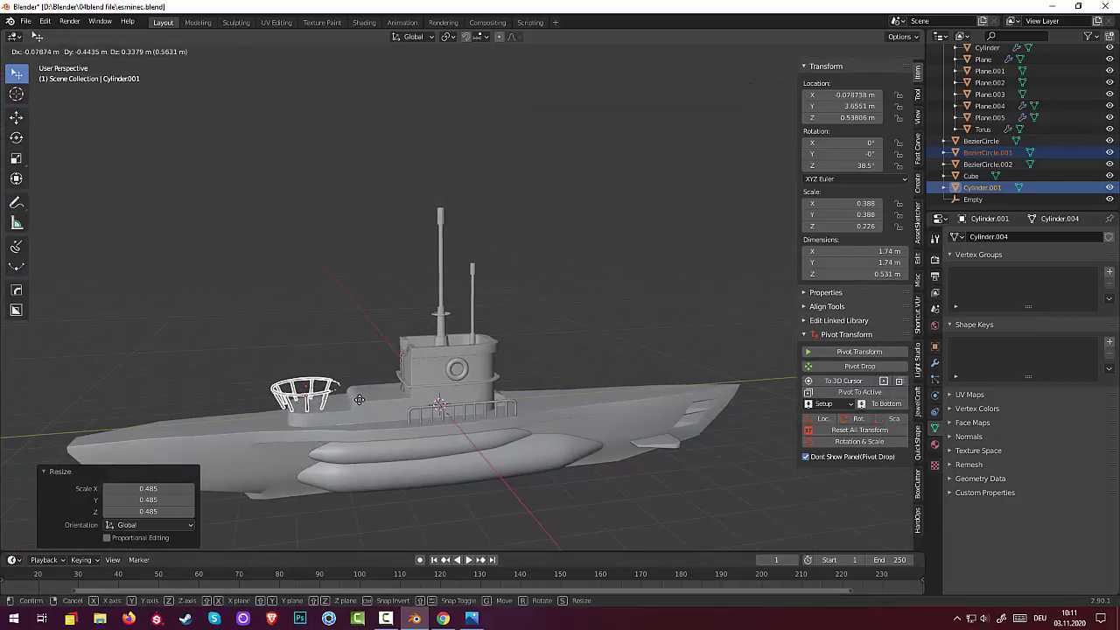
left_click(371, 404)
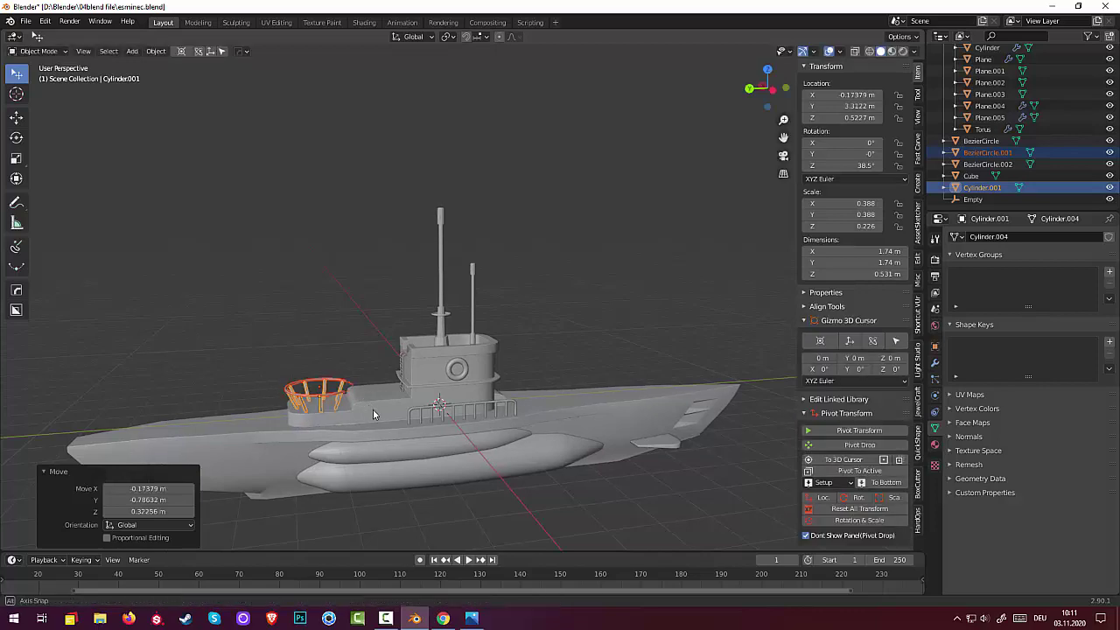
mouse_move(372, 409)
middle_mouse_down()
mouse_move(554, 469)
mouse_move(591, 375)
mouse_move(489, 482)
middle_mouse_up()
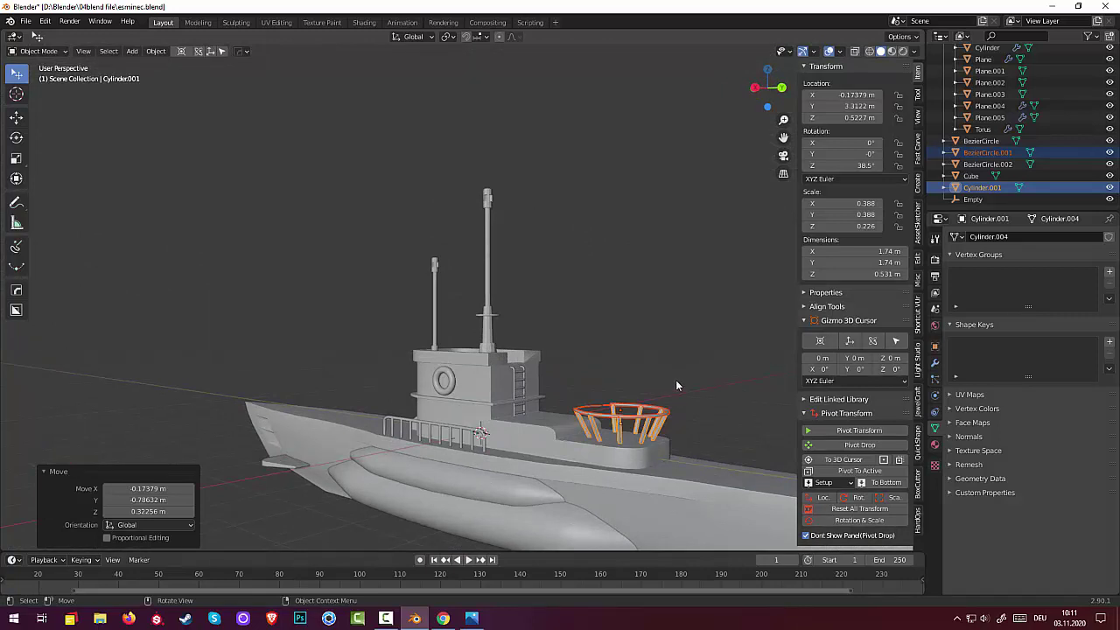
key("s")
key("z")
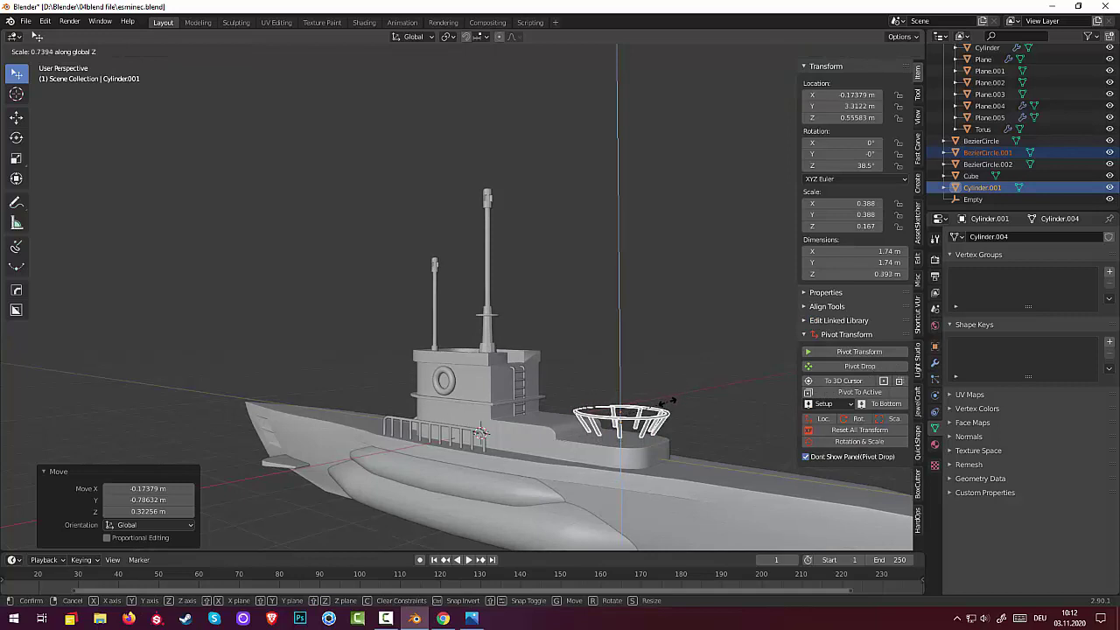
left_click(649, 450)
mouse_move(647, 455)
middle_mouse_down()
mouse_move(570, 474)
mouse_move(523, 453)
mouse_move(564, 446)
middle_mouse_up()
Undo the flattening, then select the rods alone and scale them slightly smaller.
key("ctrl+z")
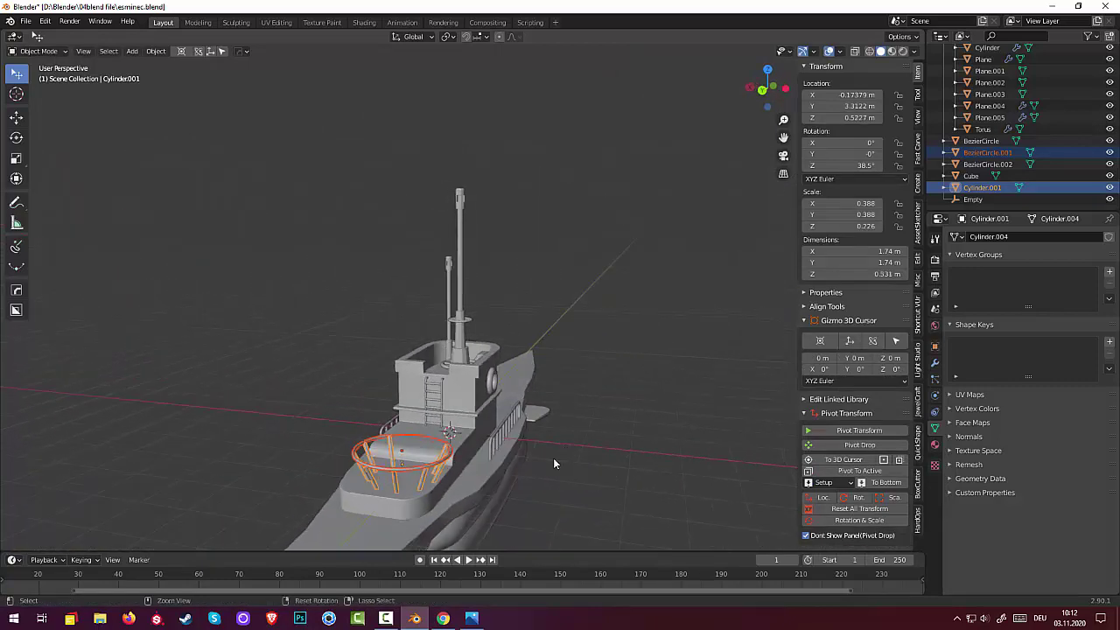
left_click(426, 485)
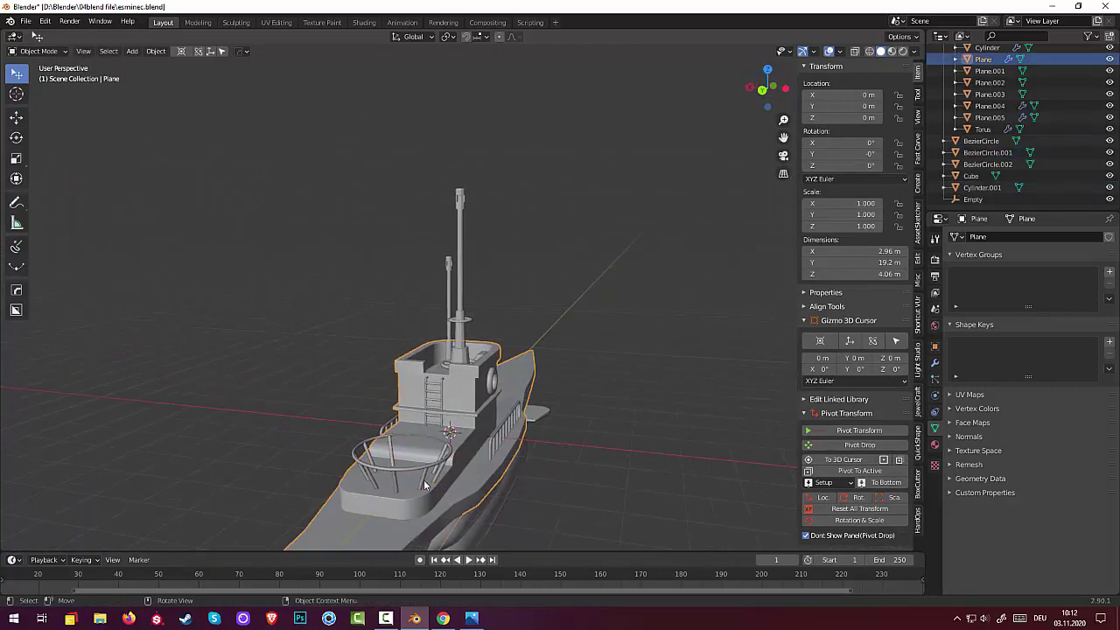
left_click(425, 484)
left_click(422, 483)
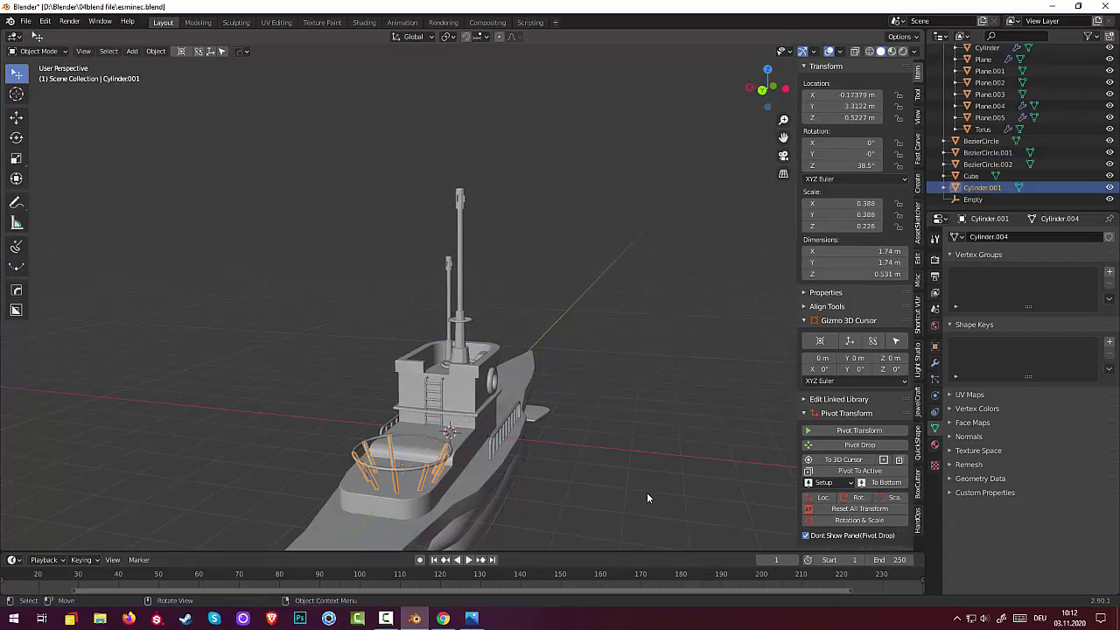
key("s")
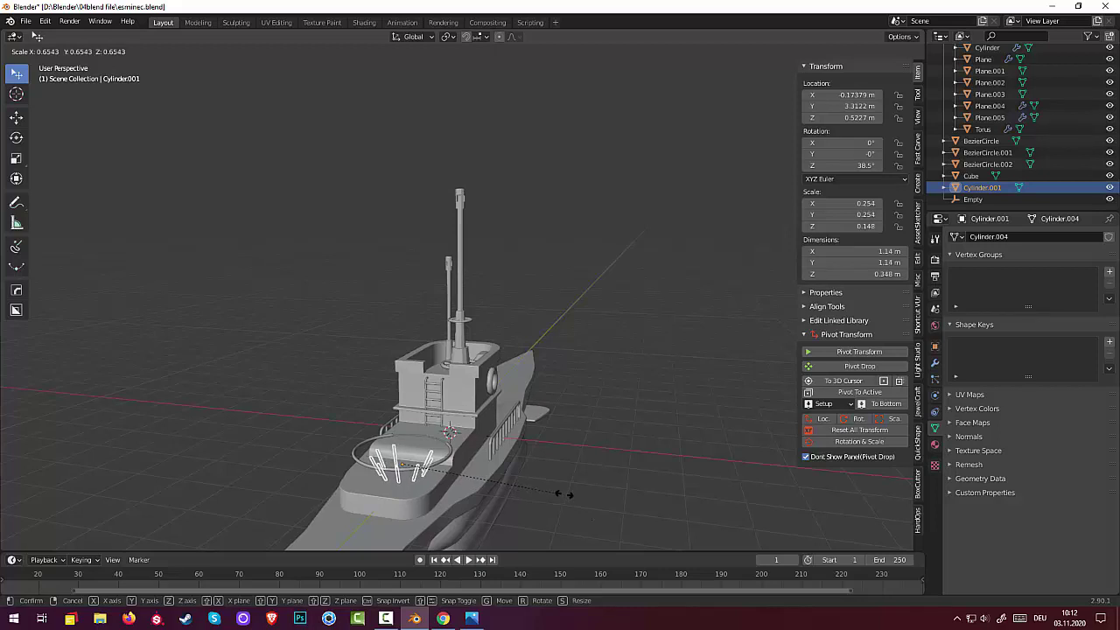
left_click(644, 482)
Shorten the rods along Z to a height scale of 0.146.
mouse_move(626, 459)
middle_mouse_down()
mouse_move(636, 428)
mouse_move(638, 439)
middle_mouse_up()
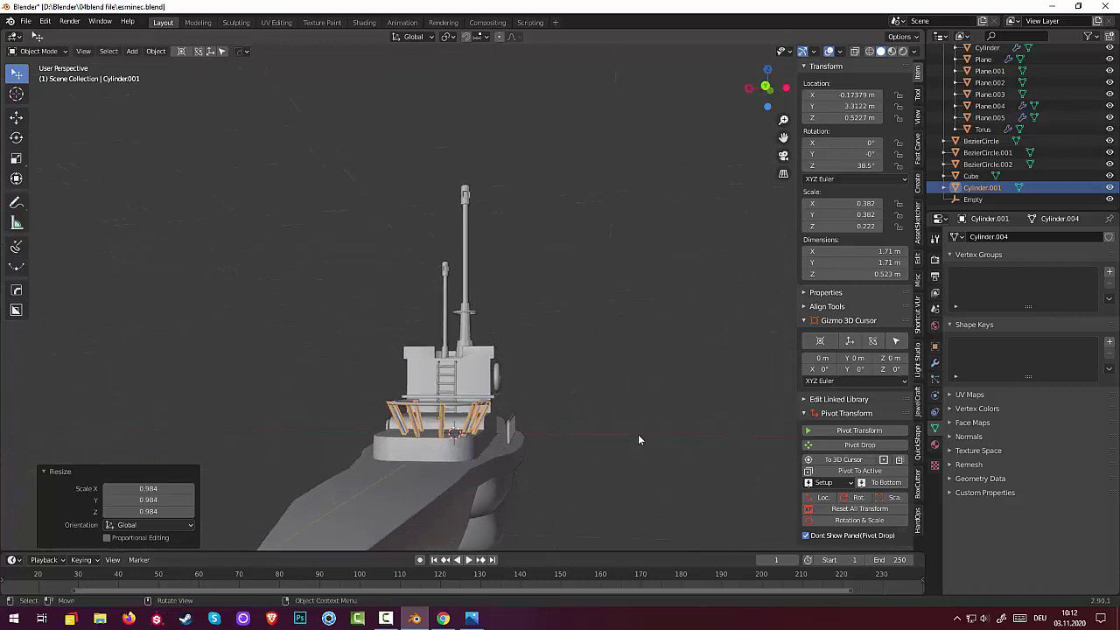
key("s")
key("z")
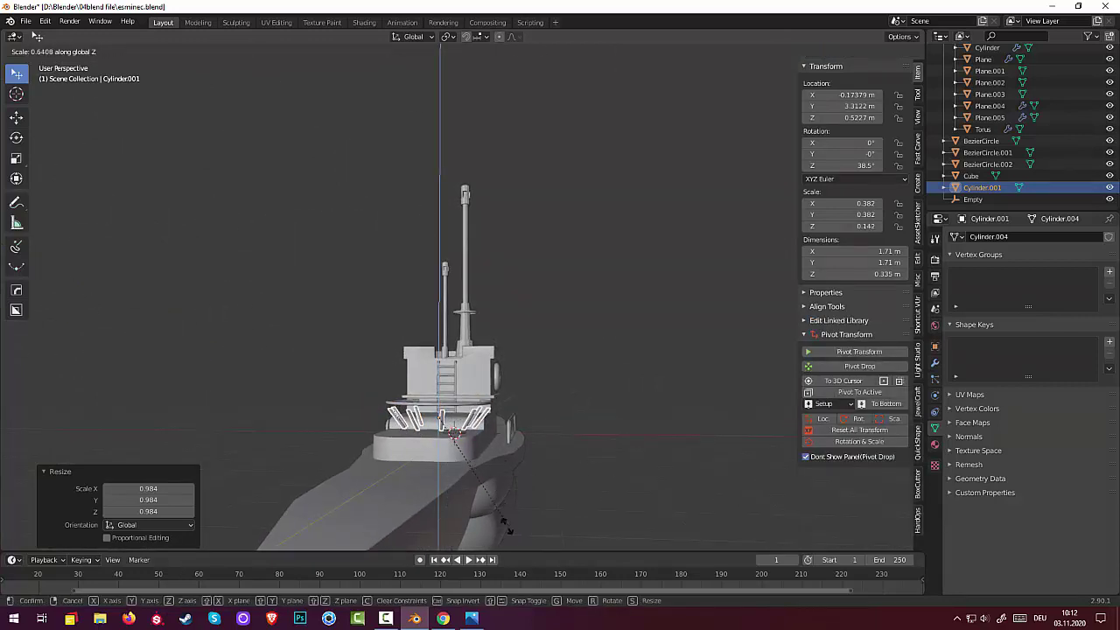
left_click(525, 518)
mouse_move(542, 514)
middle_mouse_down()
mouse_move(558, 536)
mouse_move(597, 546)
mouse_move(677, 478)
mouse_move(672, 455)
mouse_move(533, 515)
mouse_move(489, 507)
middle_mouse_up()
In numpad side view, lower the rods along Z to 0.466 m.
scroll(489, 507, "down", 3)
scroll(513, 503, "up", 5)
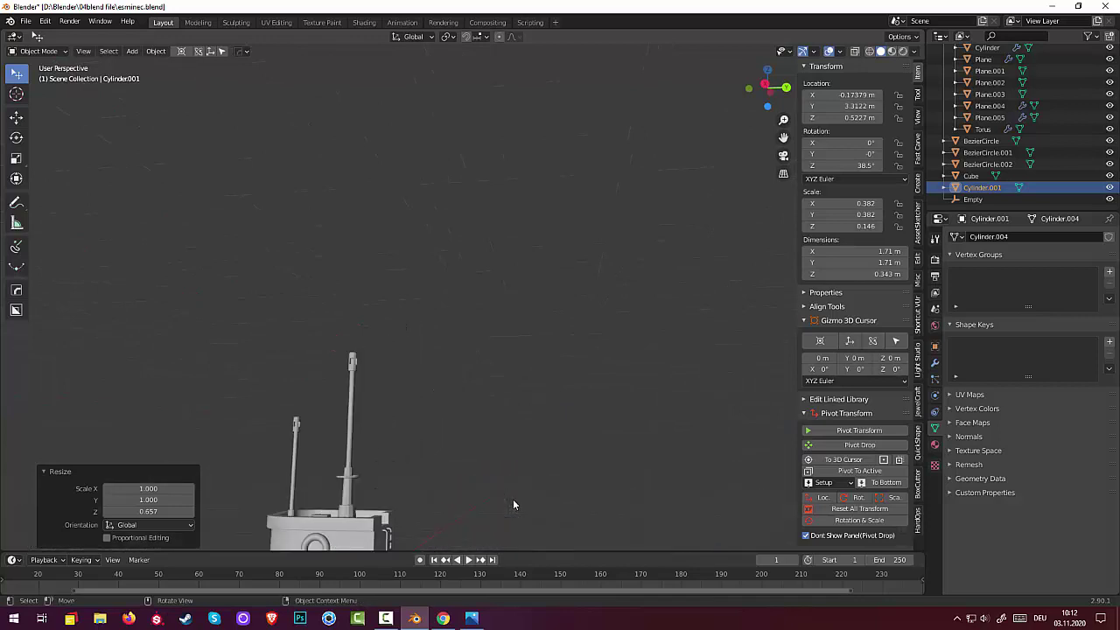
scroll(534, 486, "up", 3)
mouse_move(563, 409)
middle_mouse_down()
mouse_move(612, 138)
mouse_move(540, 214)
middle_mouse_up()
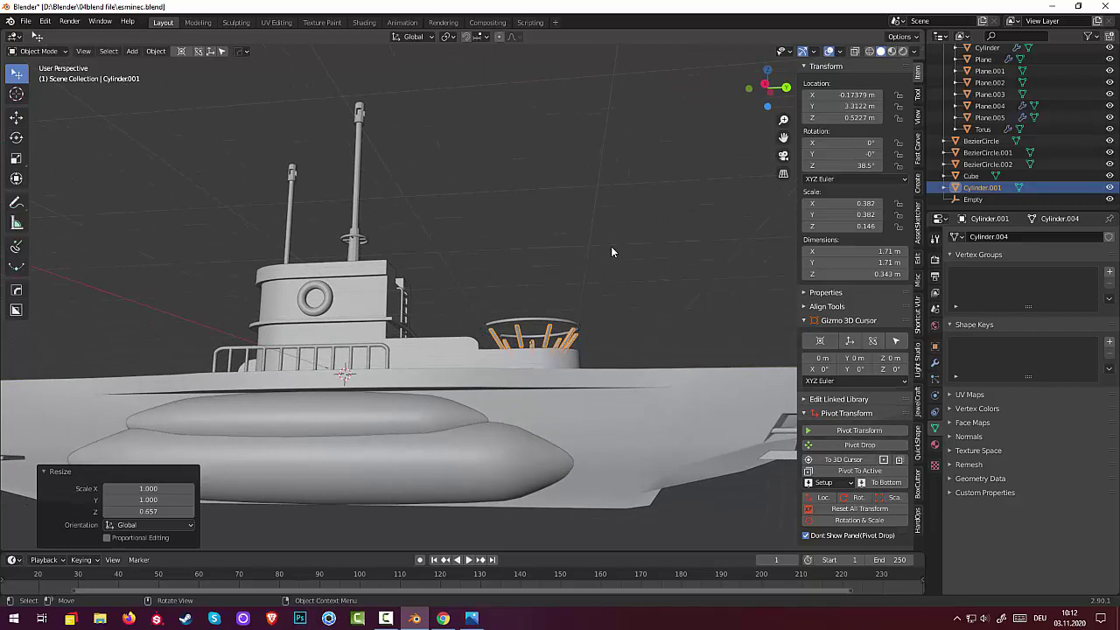
key("KP_3")
key("KP_1")
key("KP_3")
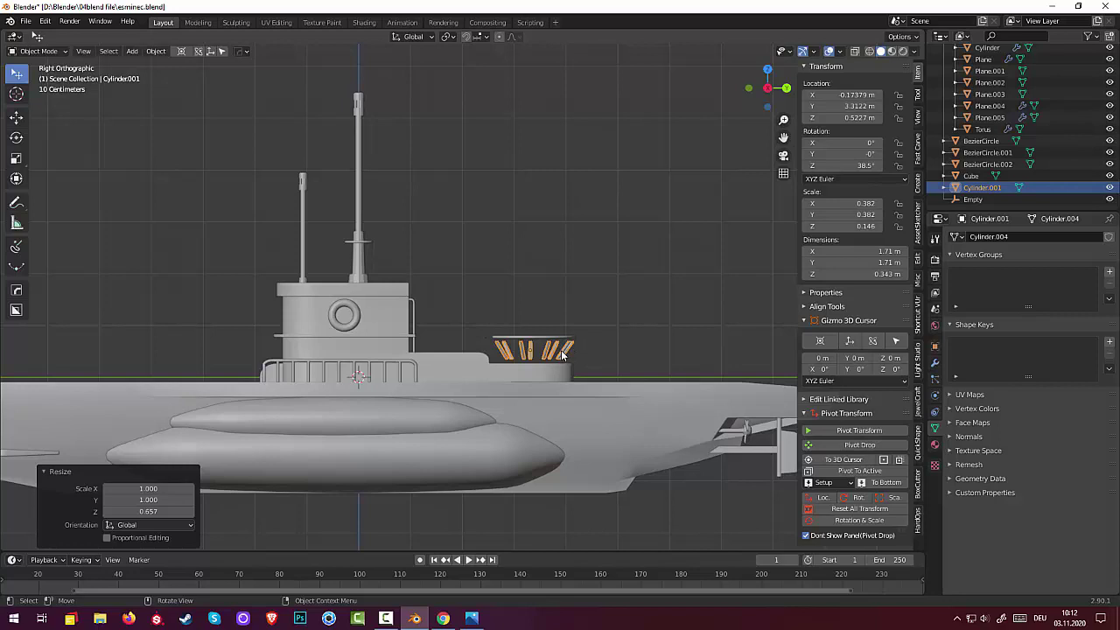
key("g")
key("z")
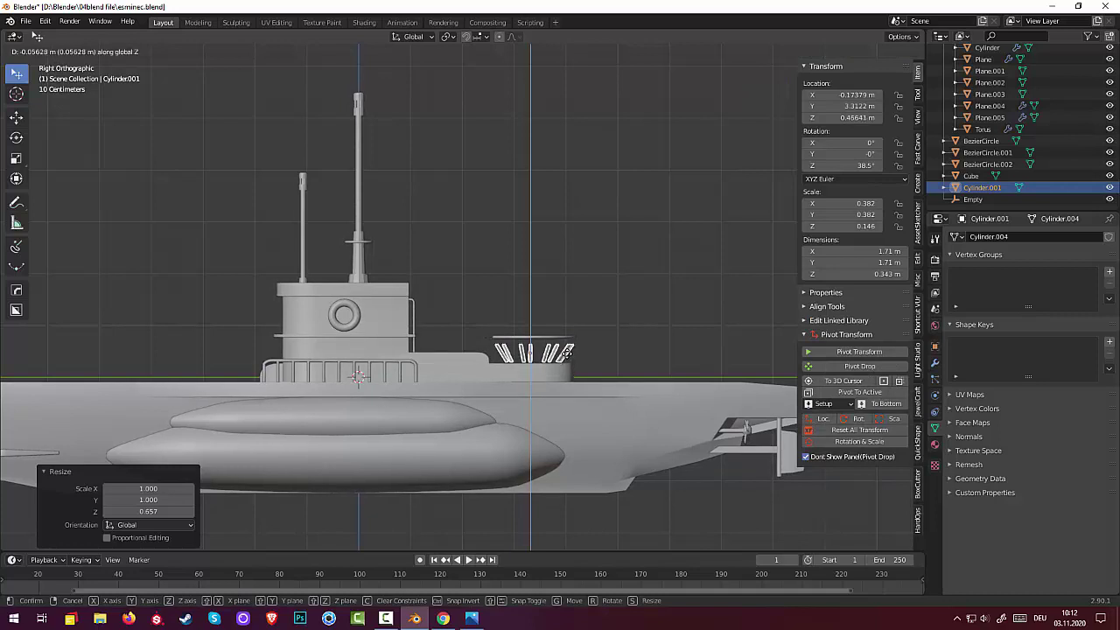
left_click(567, 352)
Select the ring rail above the rods.
mouse_move(567, 354)
middle_mouse_down()
mouse_move(567, 378)
mouse_move(585, 381)
middle_mouse_up()
left_click(535, 365)
middle_click_drag(524, 389, 380, 317)
Enter Edit Mode on the ring and select a pair of its points.
left_click(40, 53)
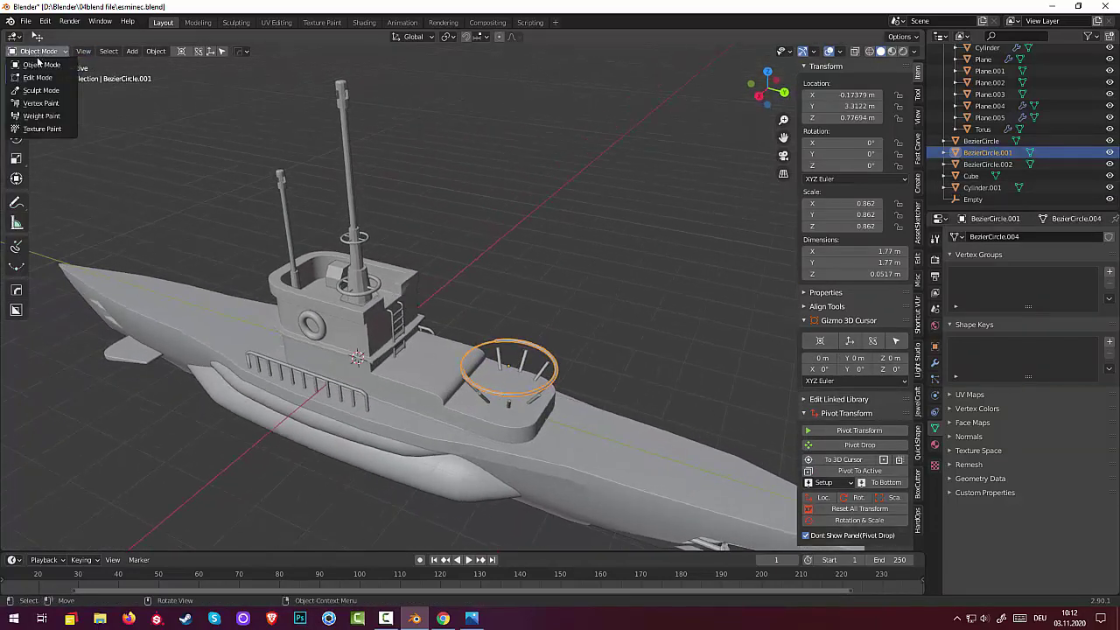
left_click(40, 79)
scroll(553, 385, "up", 3)
scroll(542, 386, "up", 2)
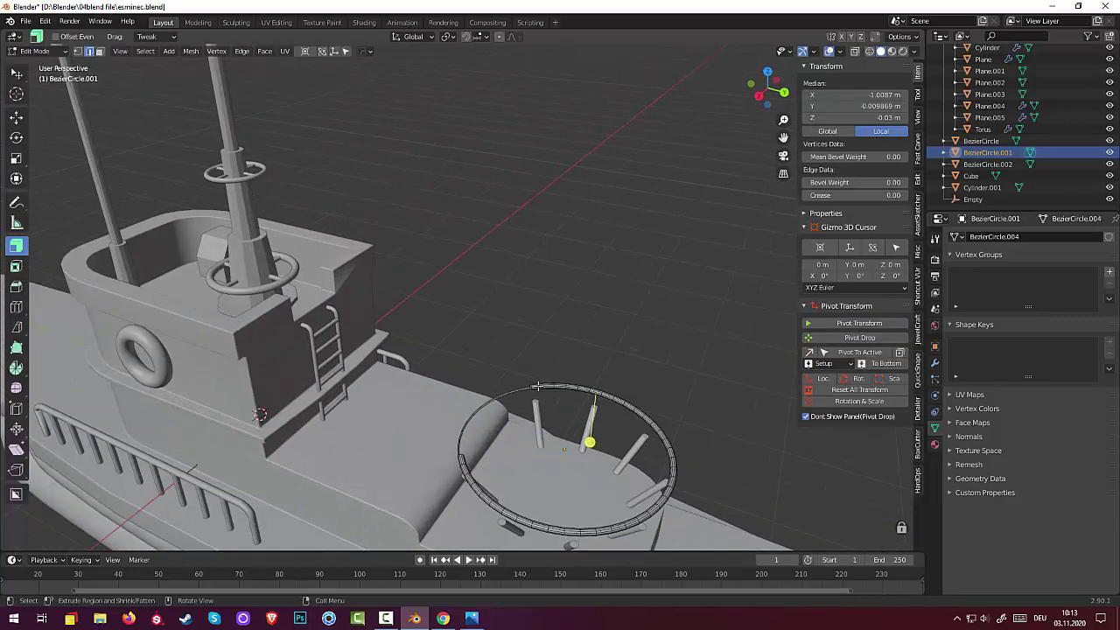
left_click(525, 389)
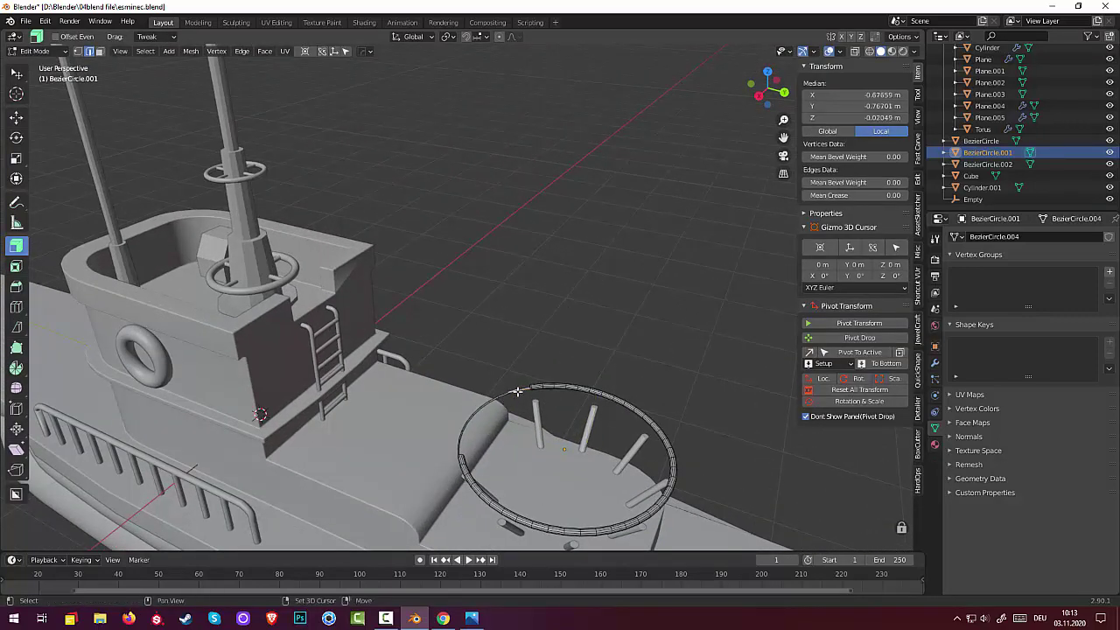
left_click(496, 403, "shift")
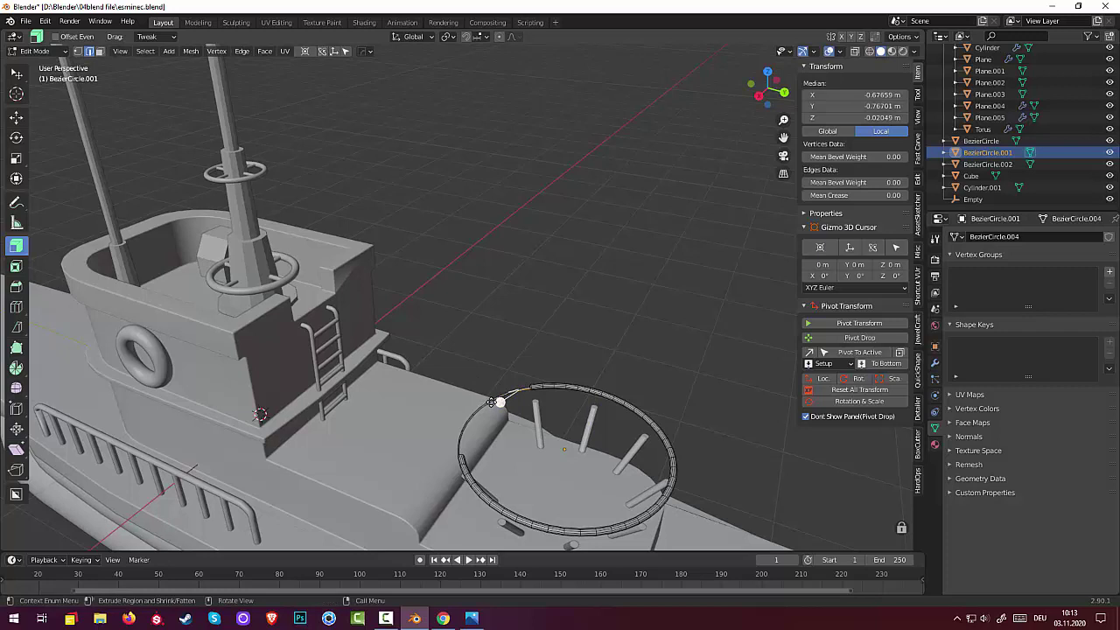
key("x")
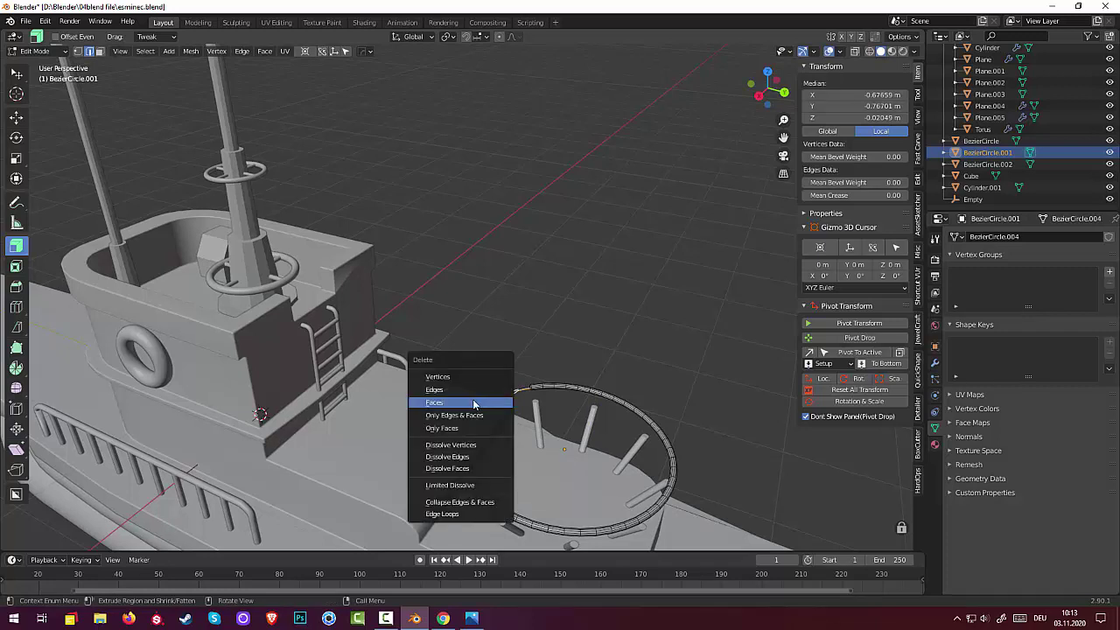
left_click(473, 403)
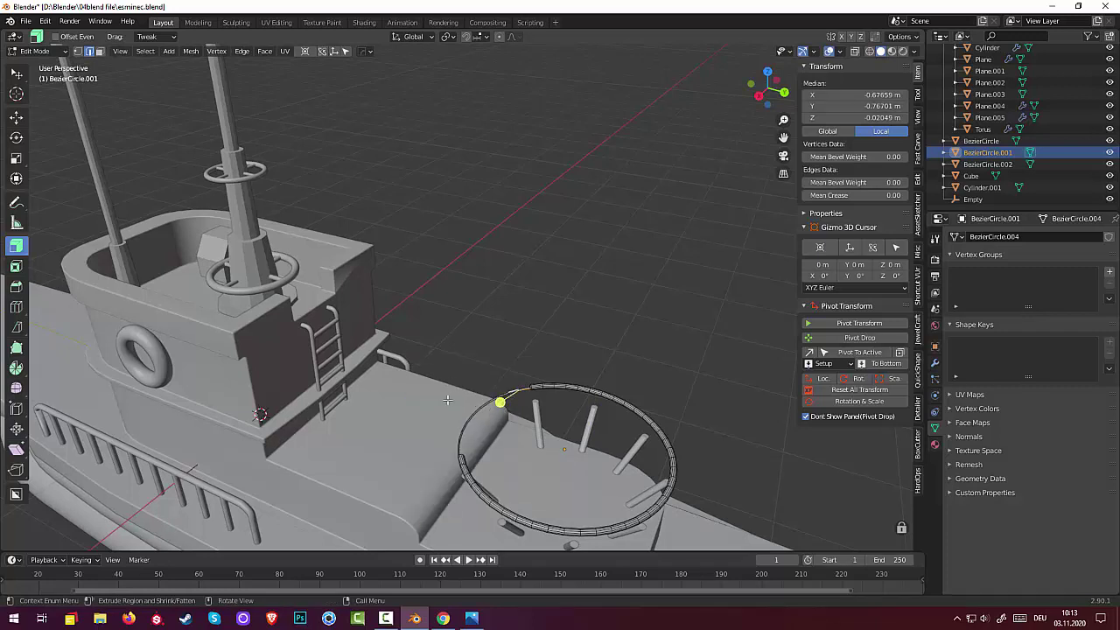
middle_click_drag(447, 399, 376, 393)
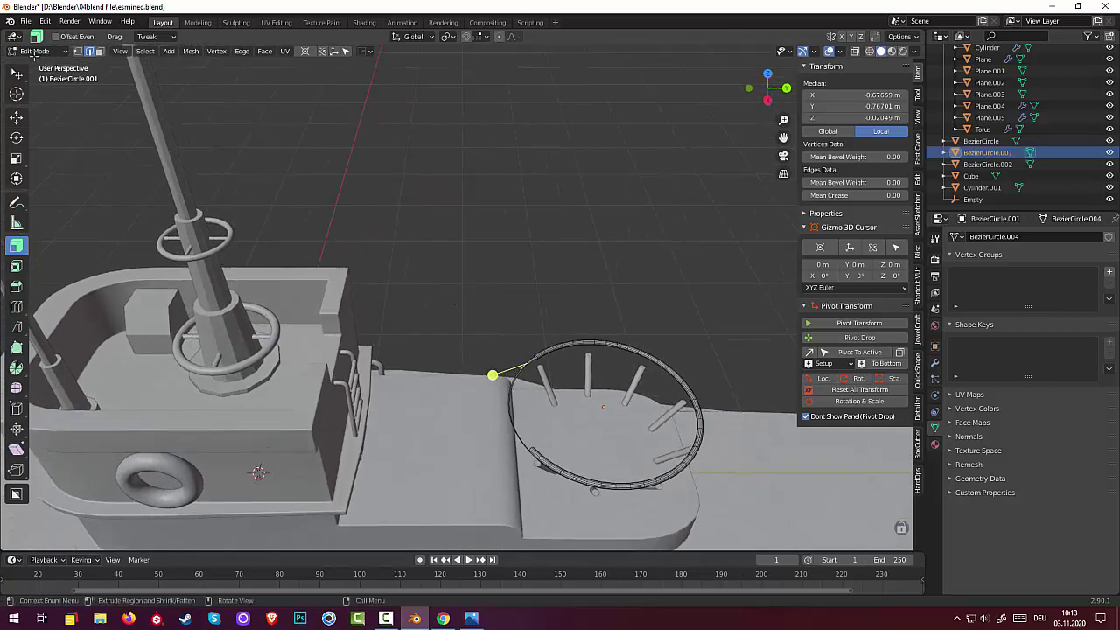
Using the circle select tool, select the points along the ring's left side.
left_click(35, 51)
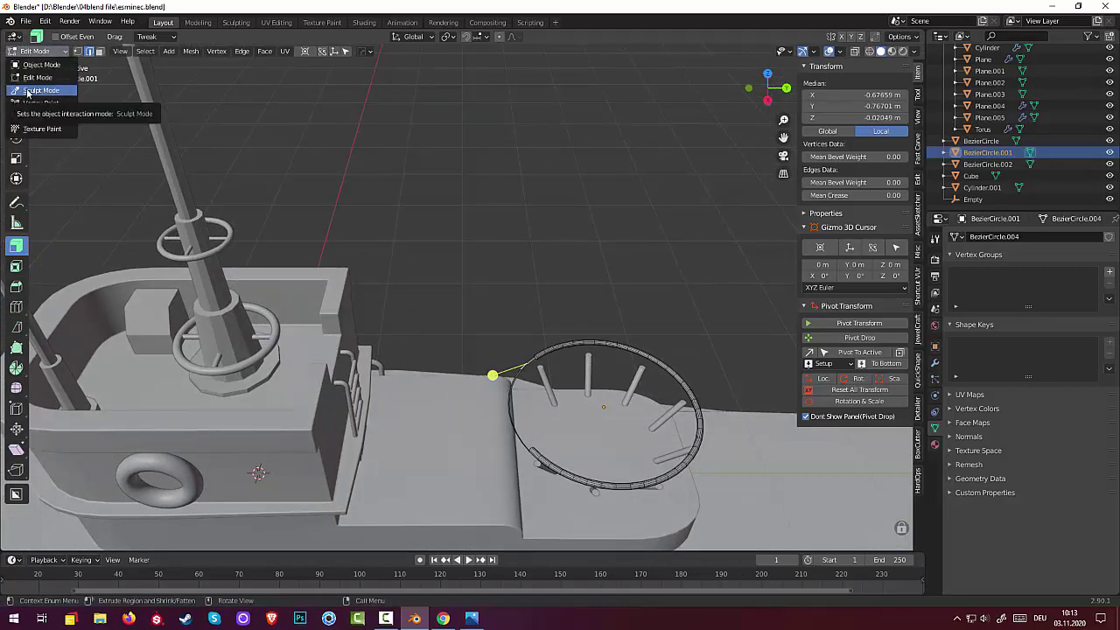
left_click(28, 52)
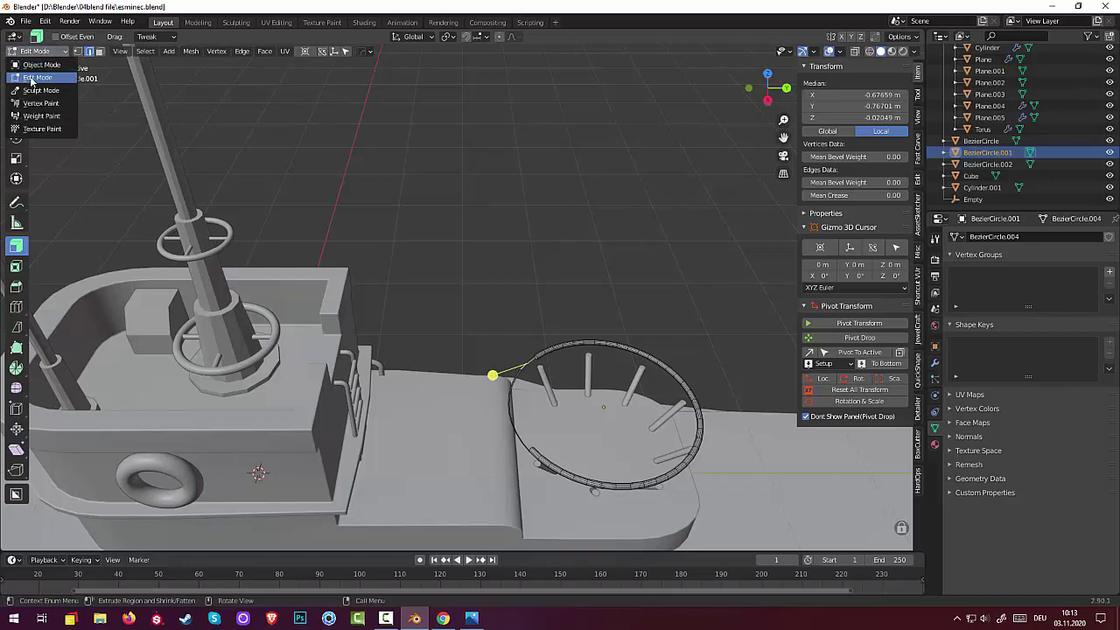
left_click(31, 79)
left_click(19, 75)
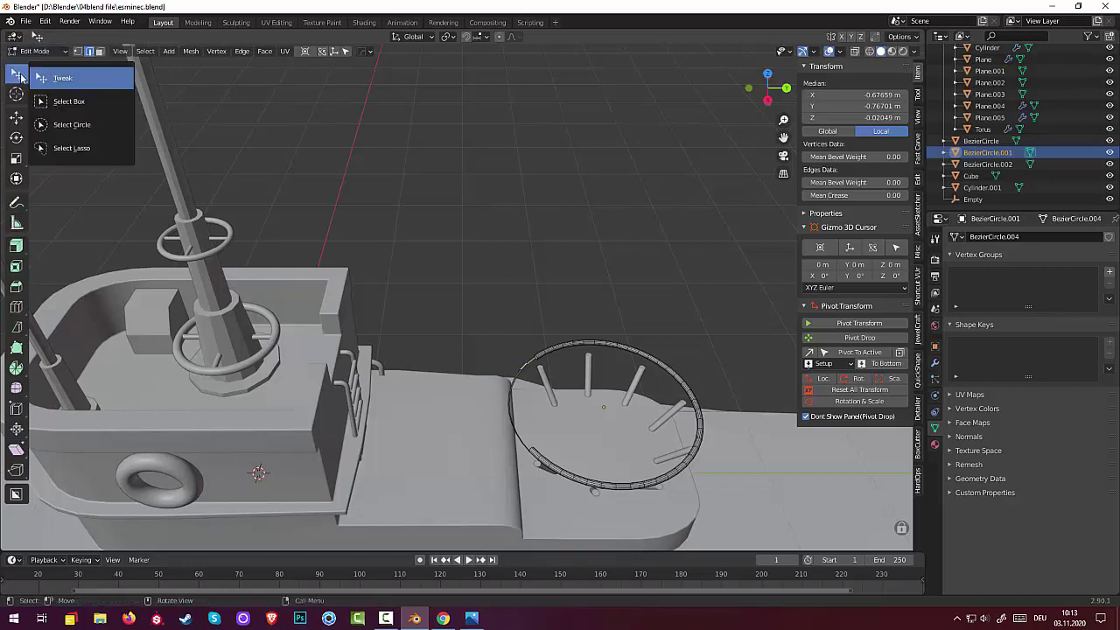
left_click(70, 125)
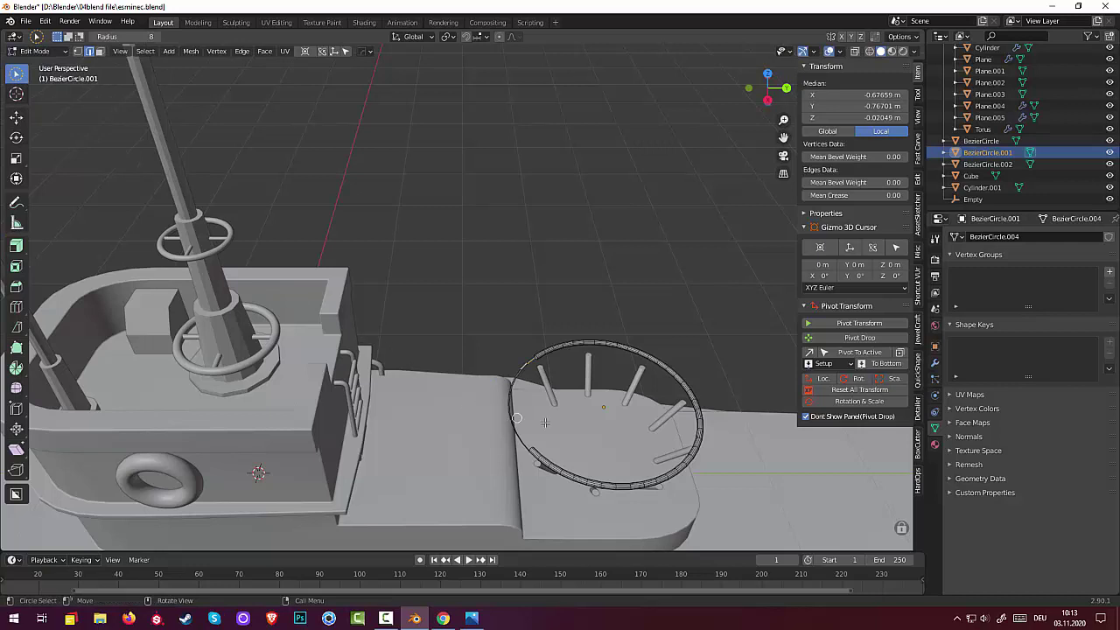
left_click_drag(518, 408, 514, 382)
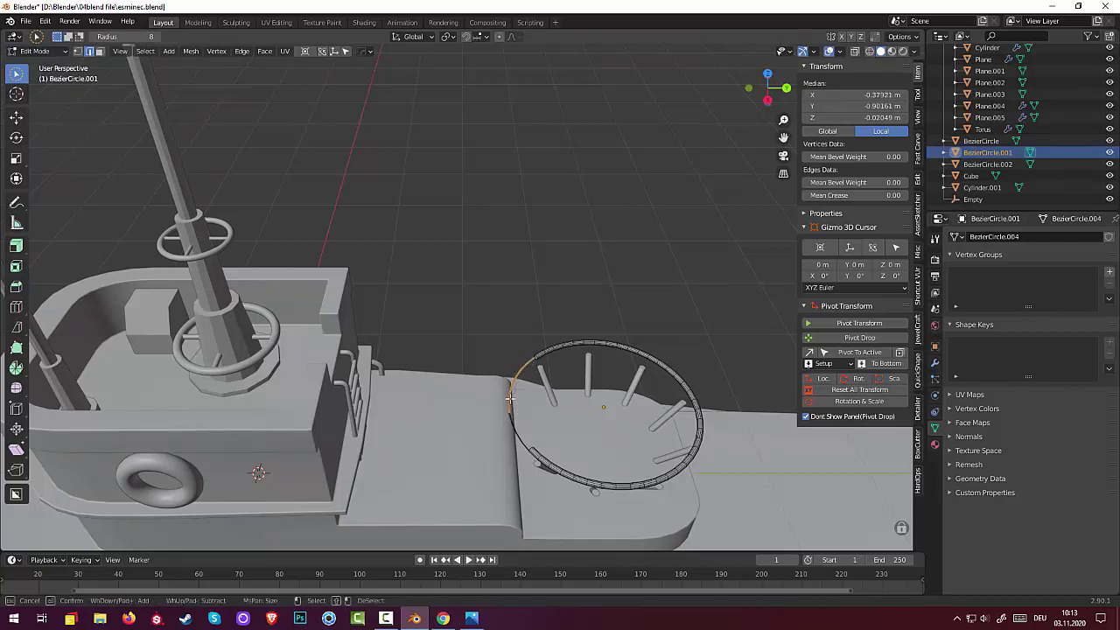
mouse_move(514, 426)
left_mouse_down()
mouse_move(518, 437)
mouse_move(479, 430)
left_mouse_up()
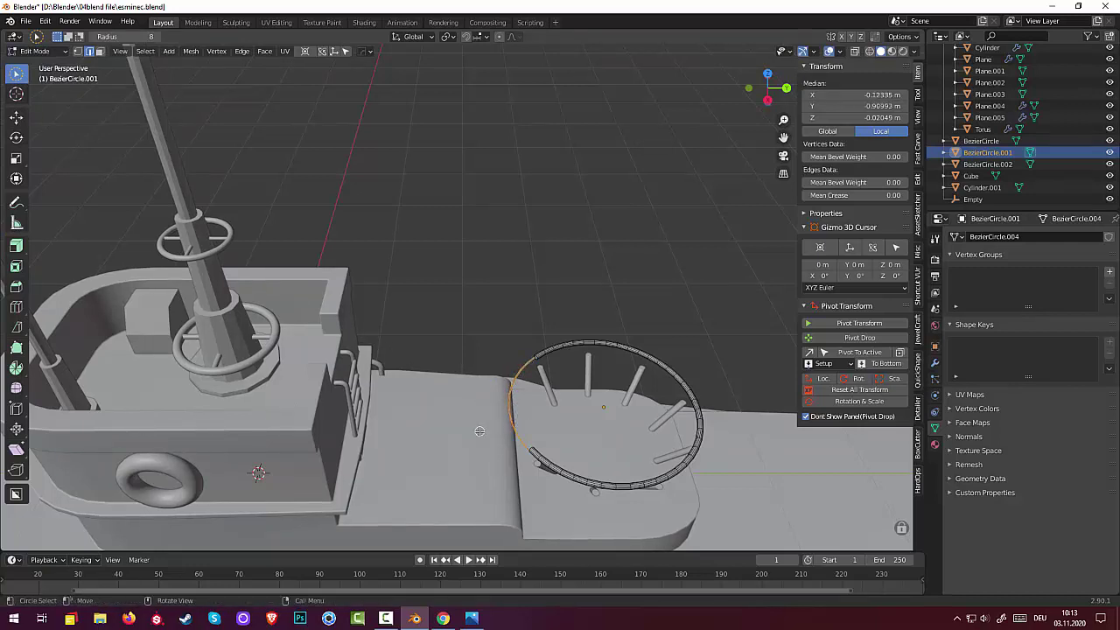
Delete the selected left sections of the ring, opening it up.
key("x")
left_click(476, 427)
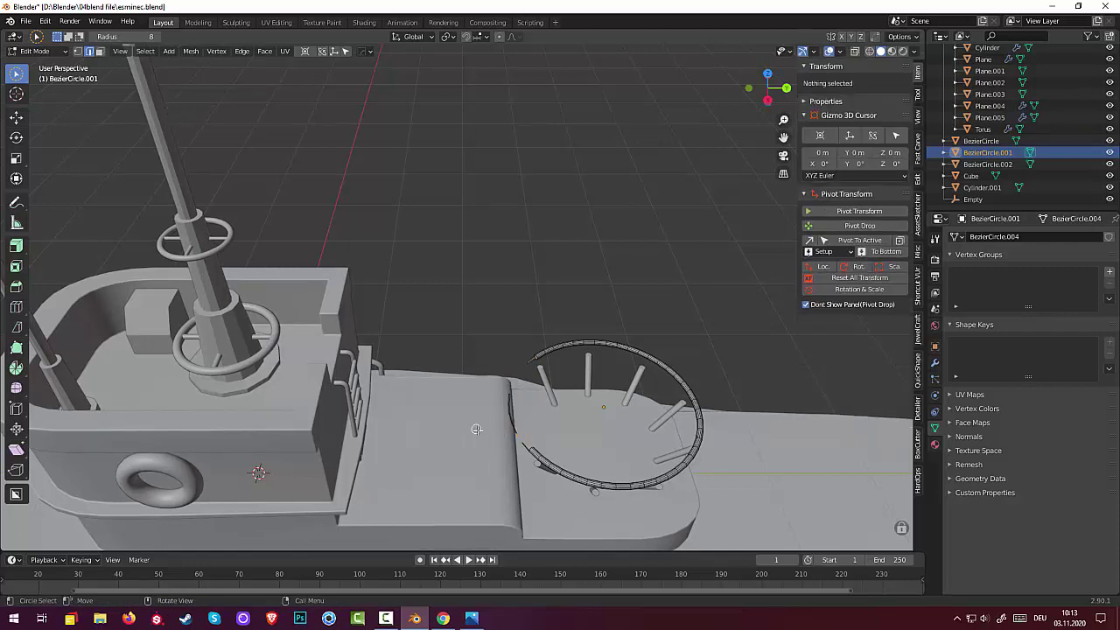
mouse_move(529, 375)
left_mouse_down()
mouse_move(507, 418)
mouse_move(522, 445)
mouse_move(507, 381)
left_mouse_up()
key("x")
left_click(436, 429)
key("x")
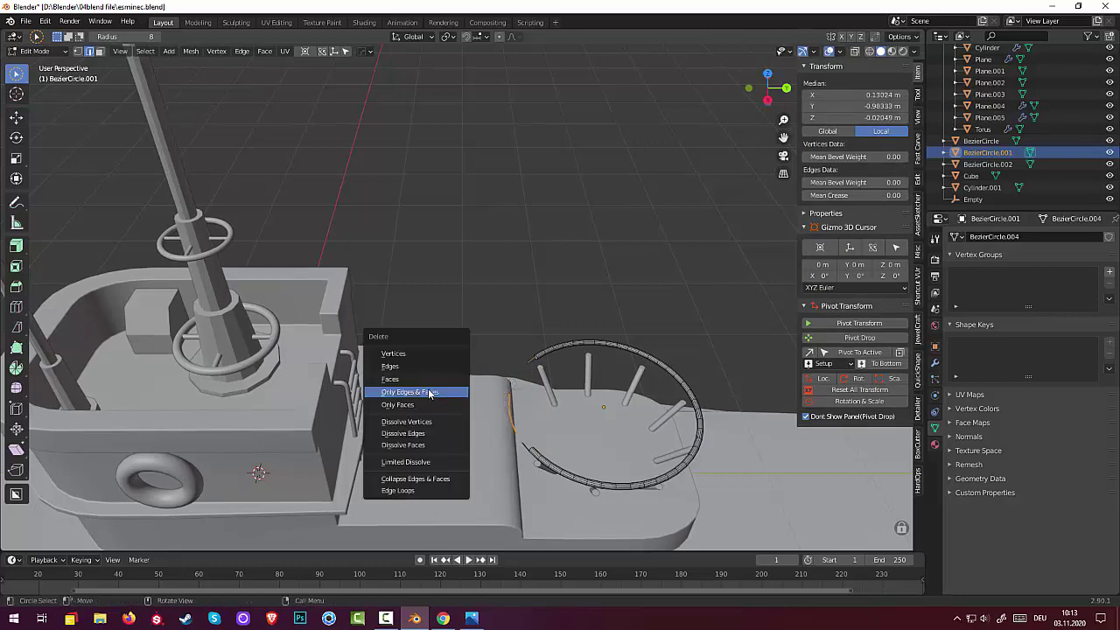
left_click(400, 380)
Delete the leftover curve segments and stray edges at the cut ends.
middle_click_drag(522, 412, 525, 399)
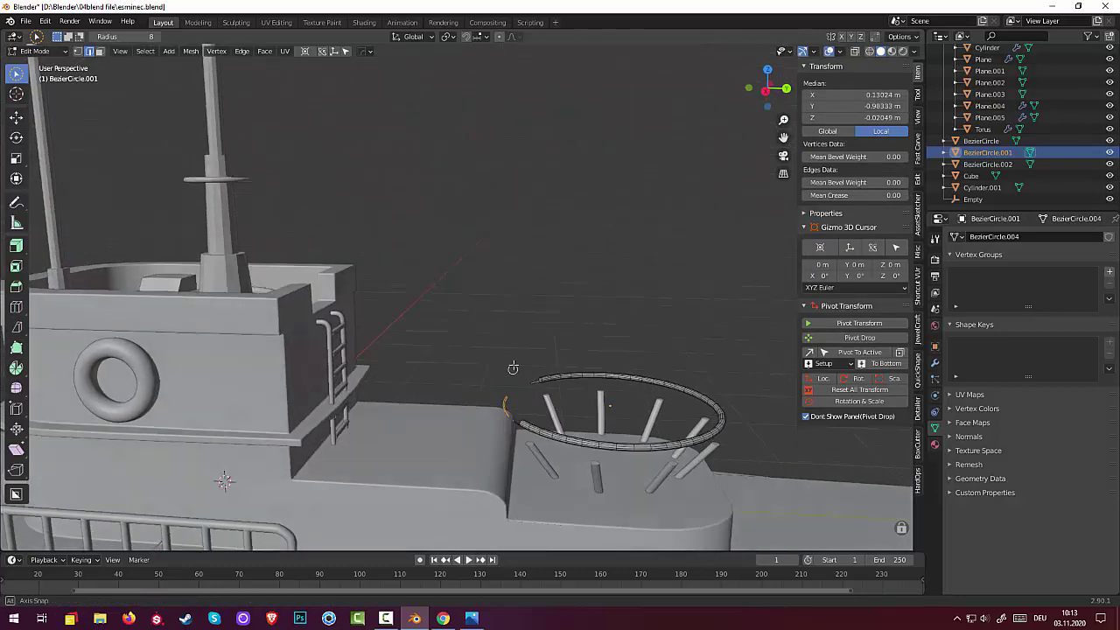
scroll(501, 424, "up", 3)
key("x")
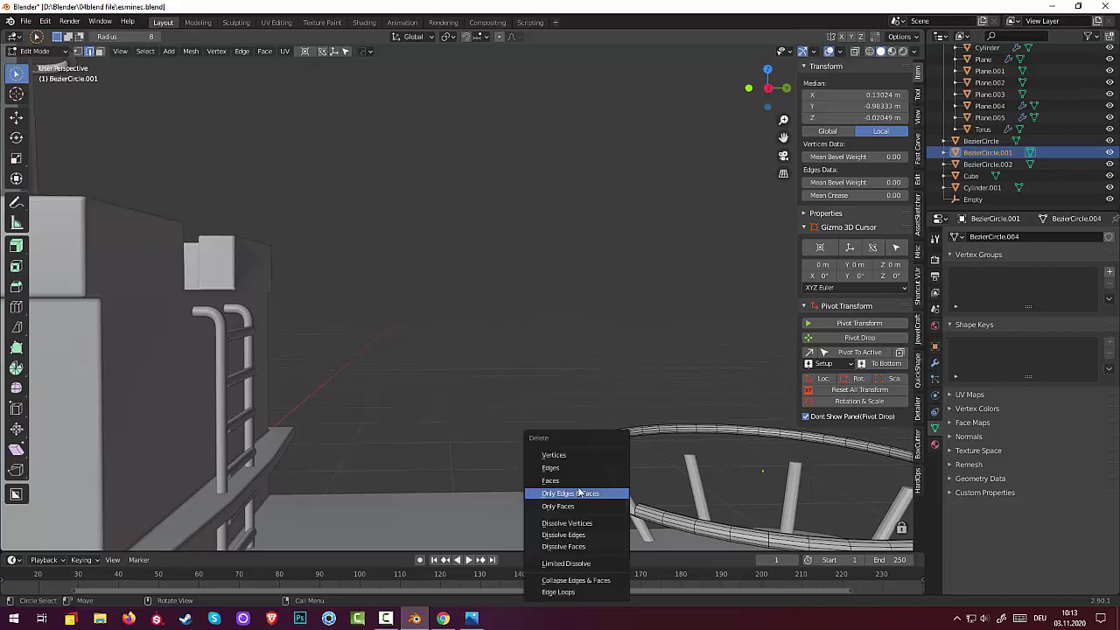
left_click(563, 475)
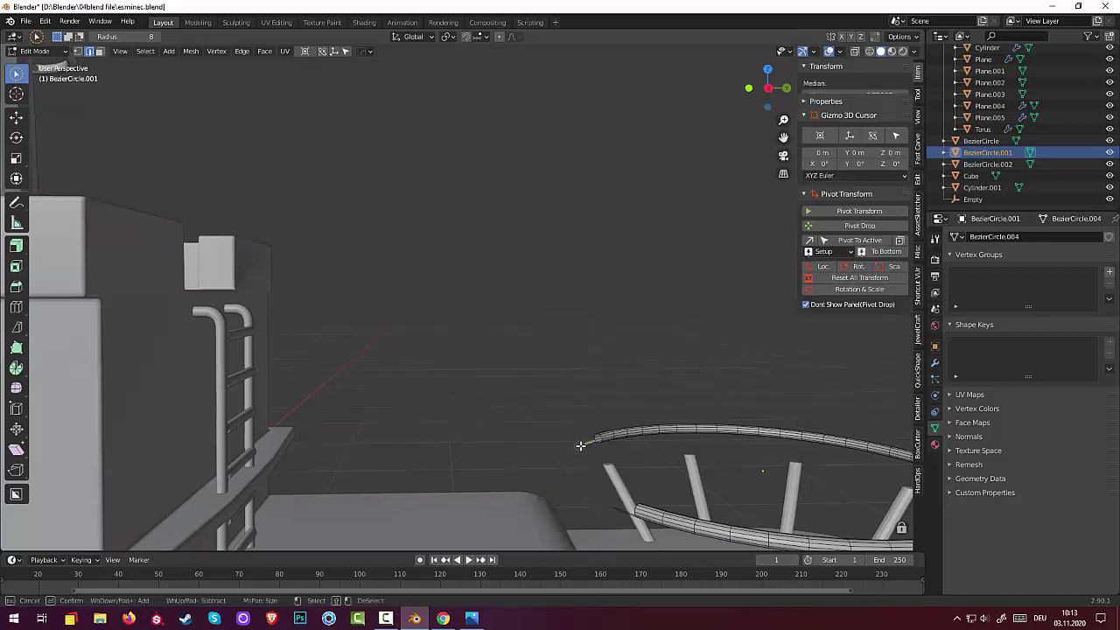
left_click(581, 445)
key("x")
left_click(528, 466)
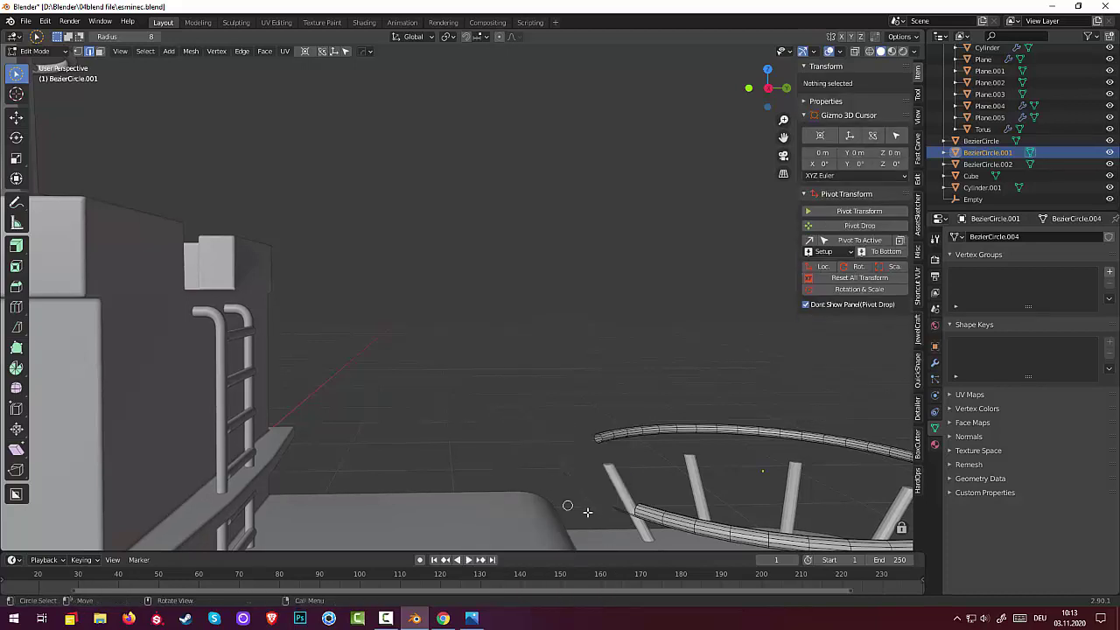
key("c")
left_click(612, 513)
key("Escape")
key("x")
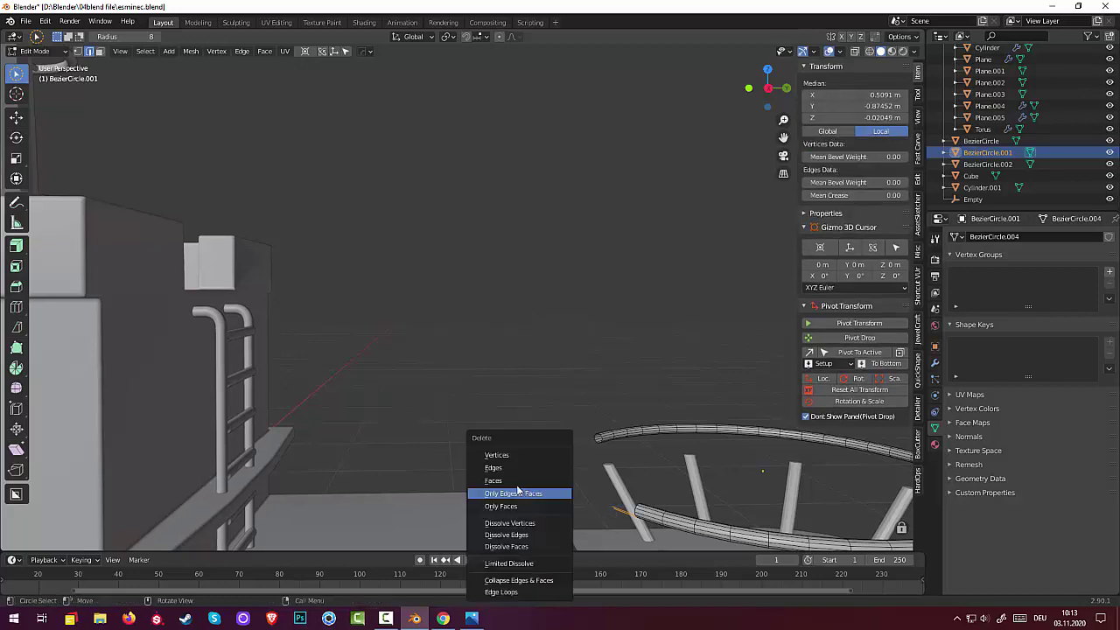
left_click(505, 481)
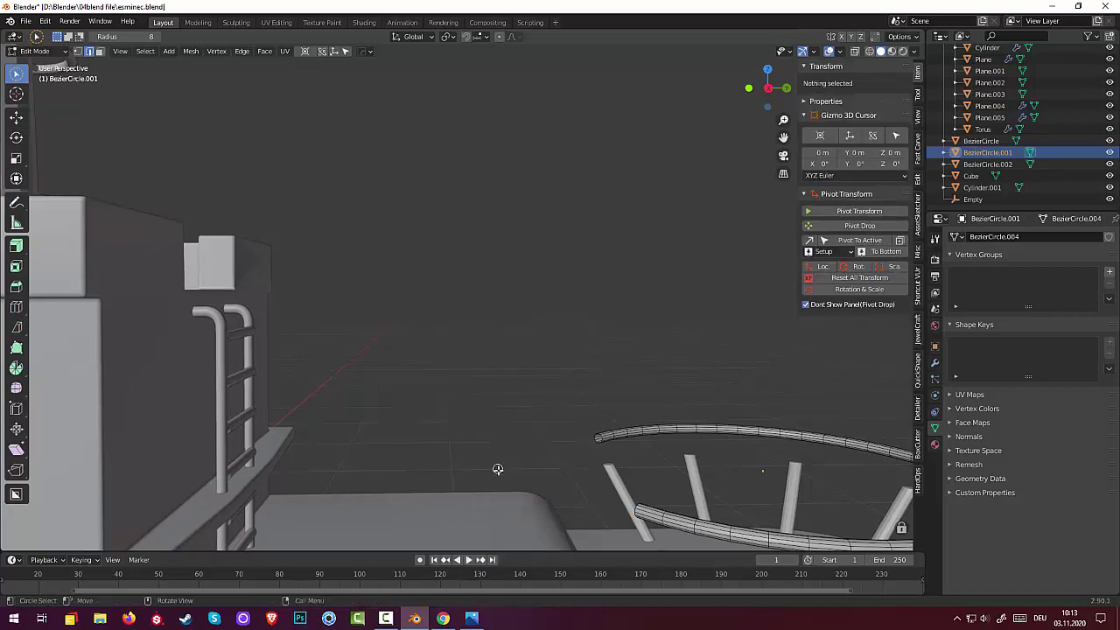
Orbit to a higher view of the ship and the open rail.
scroll(516, 482, "down", 3)
scroll(519, 484, "down", 2)
mouse_move(520, 485)
middle_mouse_down()
mouse_move(480, 542)
mouse_move(734, 529)
mouse_move(495, 469)
mouse_move(520, 392)
mouse_move(529, 404)
middle_mouse_up()
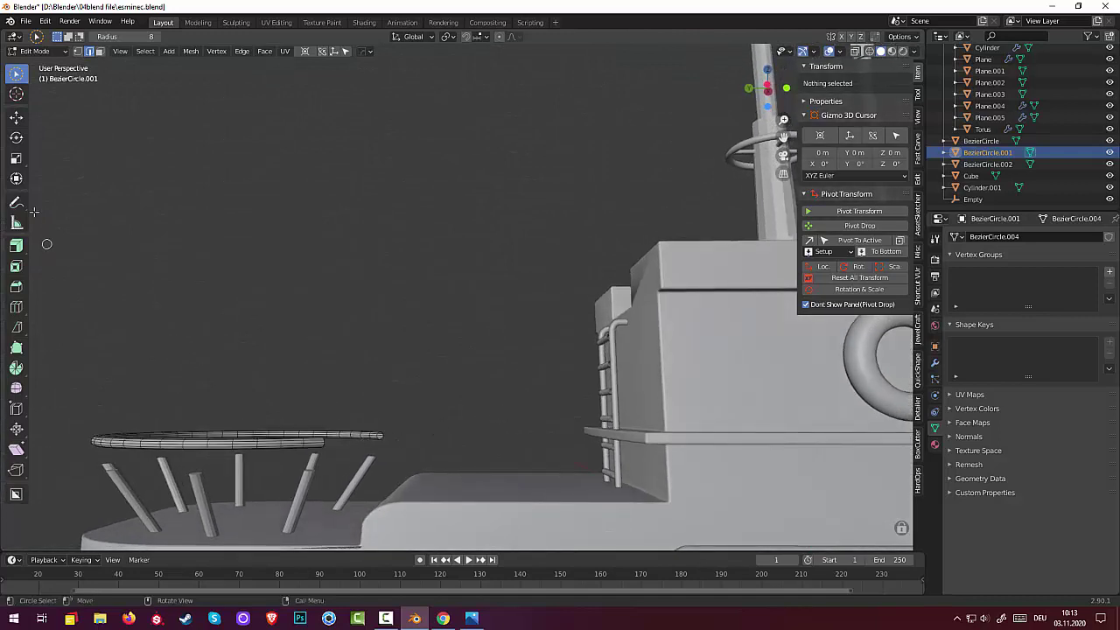
left_click(40, 53)
In Object Mode, lower the open rail along Z to 0.656 m onto the rods.
left_click(41, 65)
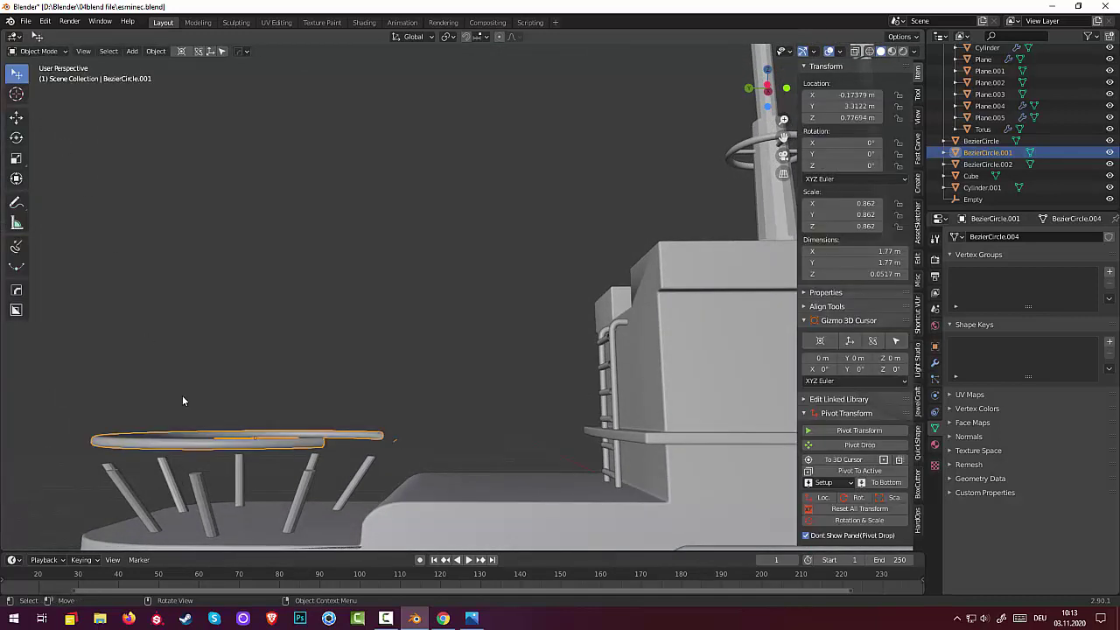
left_click(427, 443)
left_click(394, 439)
key("g")
key("z")
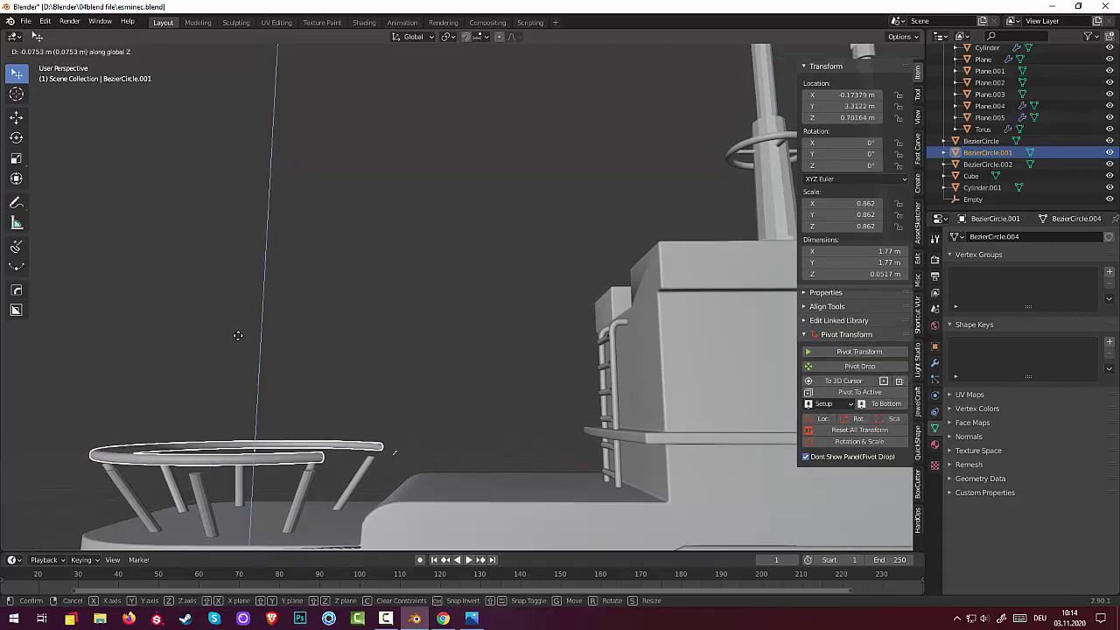
left_click(237, 343)
mouse_move(278, 327)
middle_mouse_down()
mouse_move(202, 413)
mouse_move(152, 382)
mouse_move(71, 356)
middle_mouse_up()
mouse_move(151, 376)
middle_mouse_down()
mouse_move(213, 392)
mouse_move(261, 425)
mouse_move(247, 445)
middle_mouse_up()
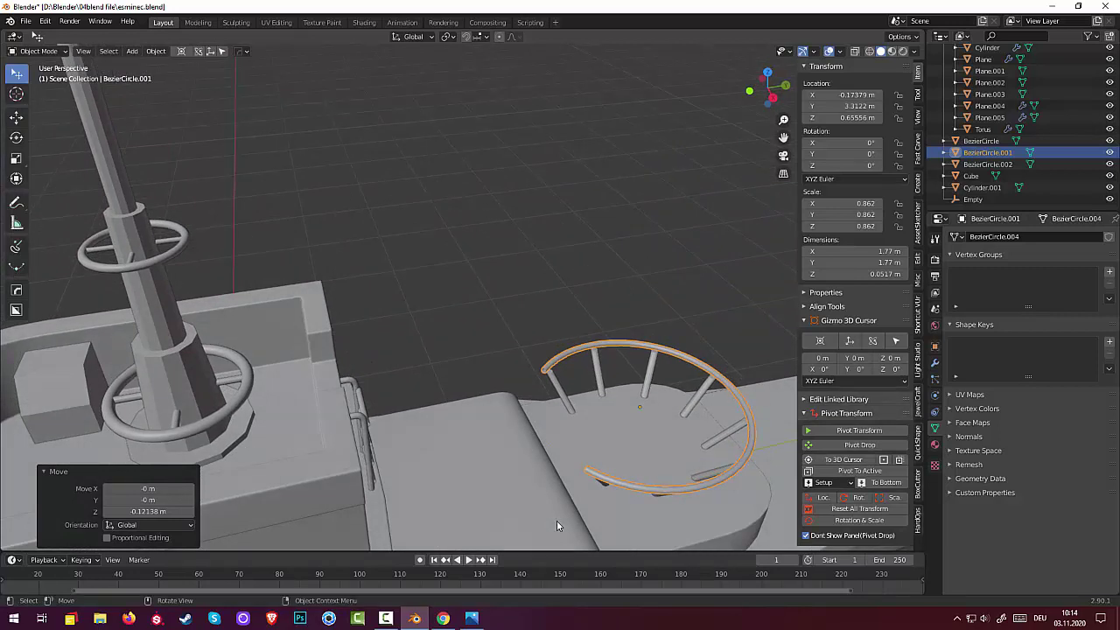
Scale the rail slightly down to 0.825, then select the hull.
key("s")
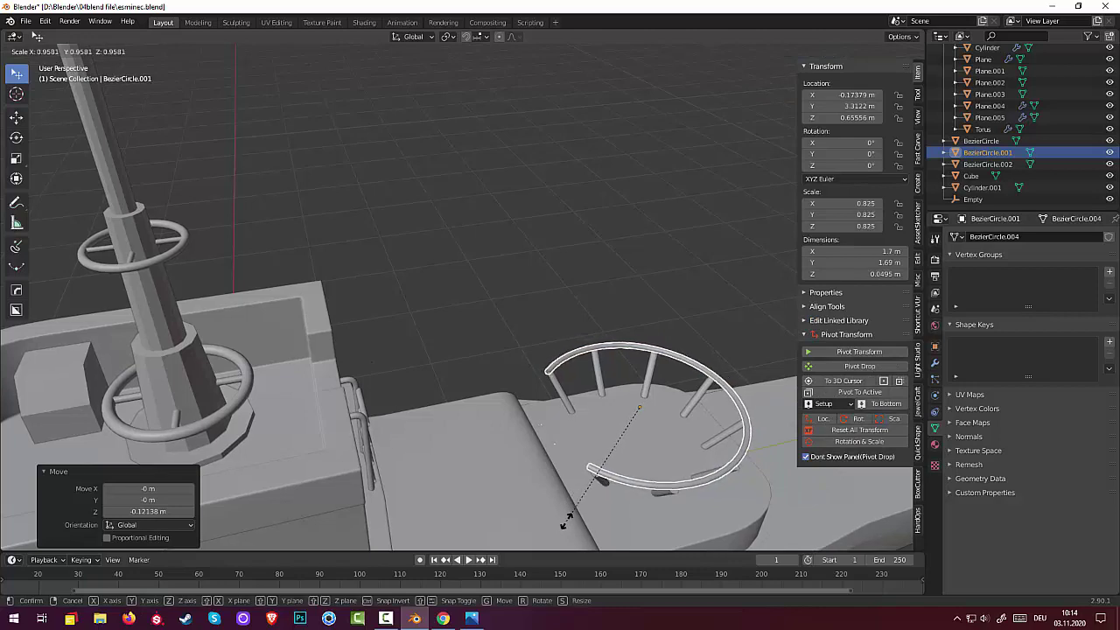
left_click(565, 523)
left_click(586, 447)
mouse_move(586, 447)
middle_mouse_down()
mouse_move(588, 415)
mouse_move(517, 362)
mouse_move(483, 366)
mouse_move(454, 417)
mouse_move(478, 433)
mouse_move(757, 381)
mouse_move(906, 386)
mouse_move(415, 371)
middle_mouse_up()
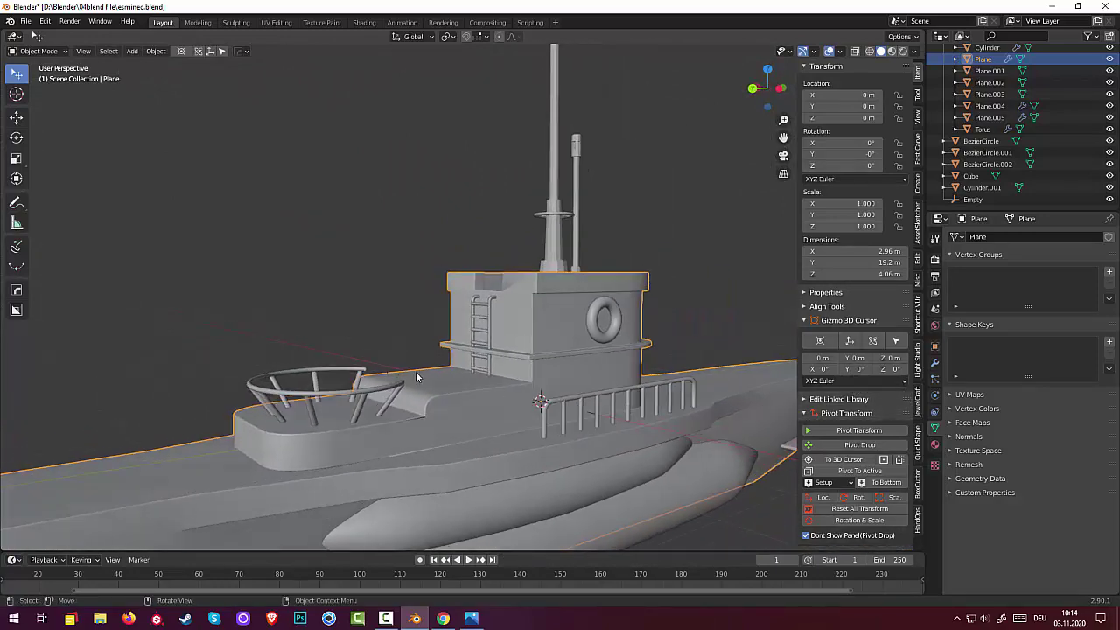
left_click(360, 411)
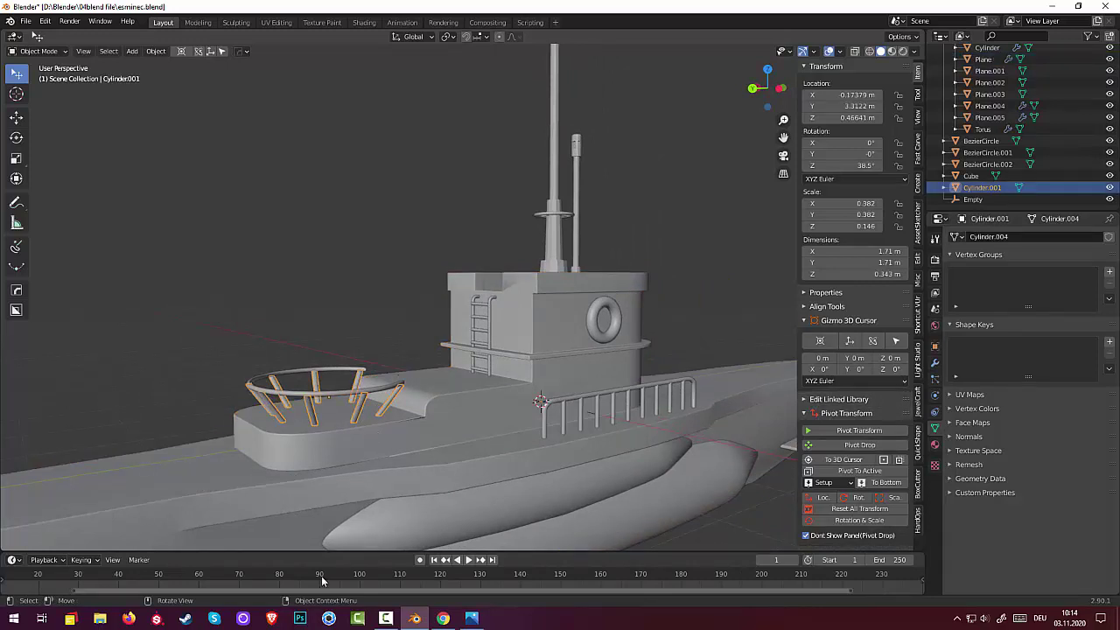
left_click(384, 620)
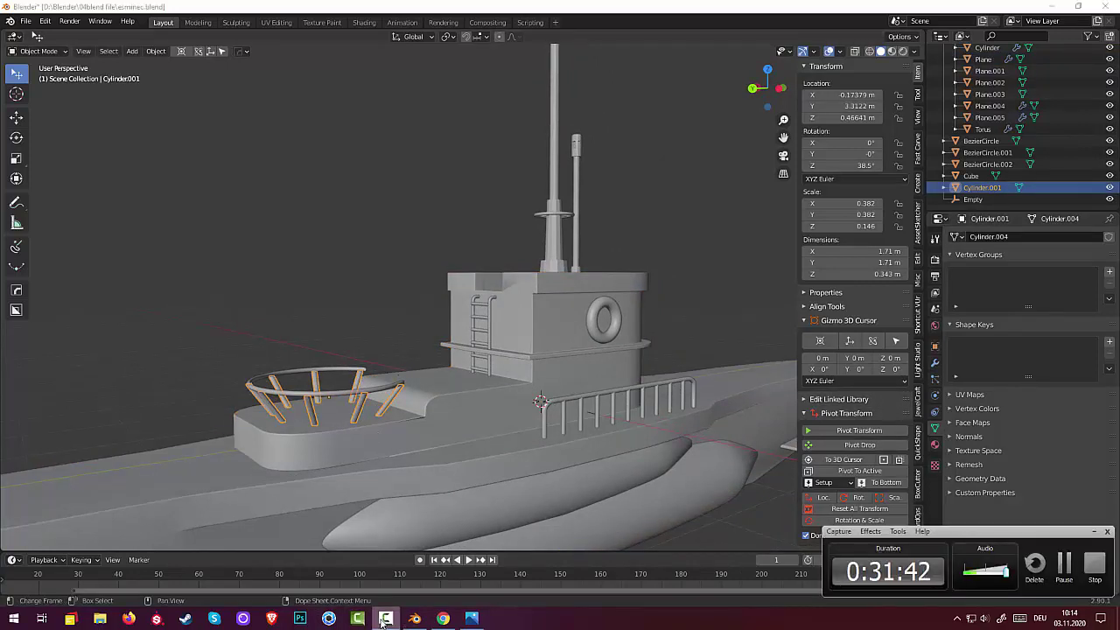